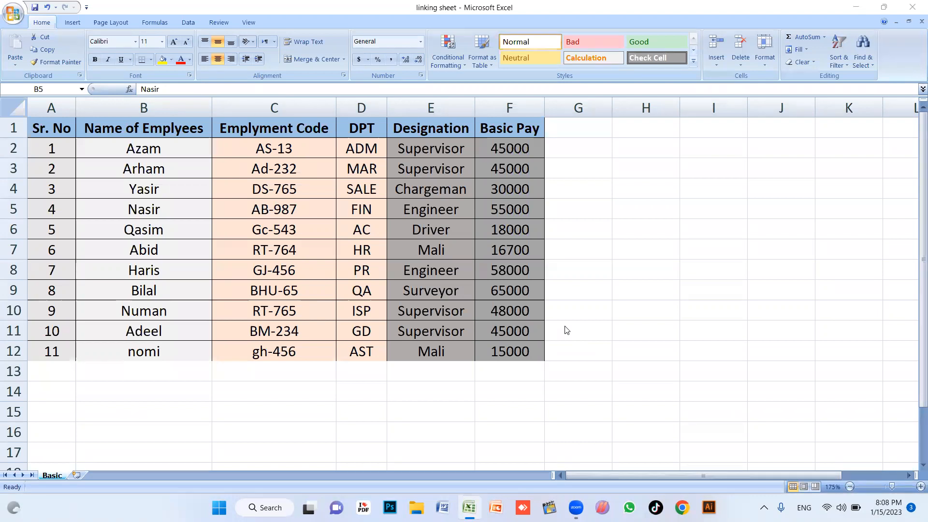
Enter Basic Pay, Gross Salary and Net Salary in H3:H5 and auto-fit column H
{"action": "scroll", "coordinate": [651, 284], "scroll_direction": "up", "scroll_amount": 2}
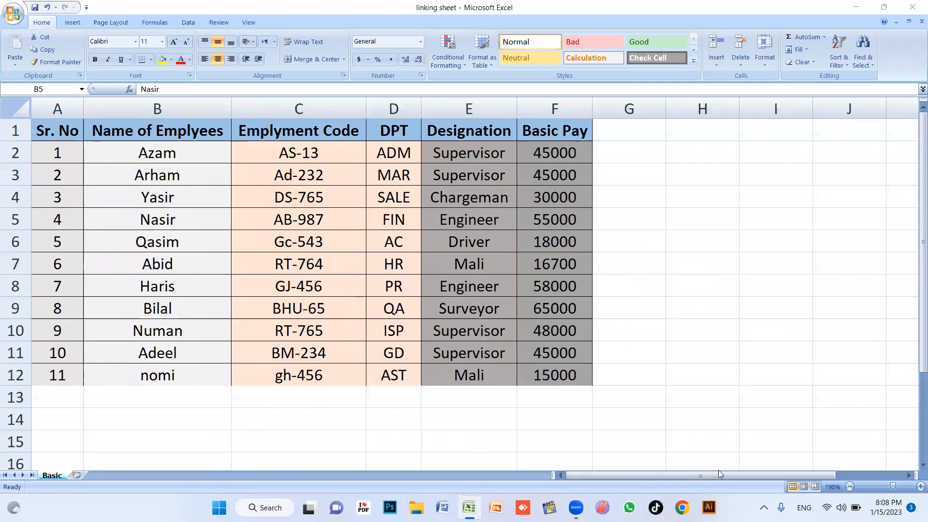
{"action": "left_click", "coordinate": [705, 183]}
{"action": "type", "text": "Basic Pay"}
{"action": "key", "text": "Return"}
{"action": "type", "text": "G"}
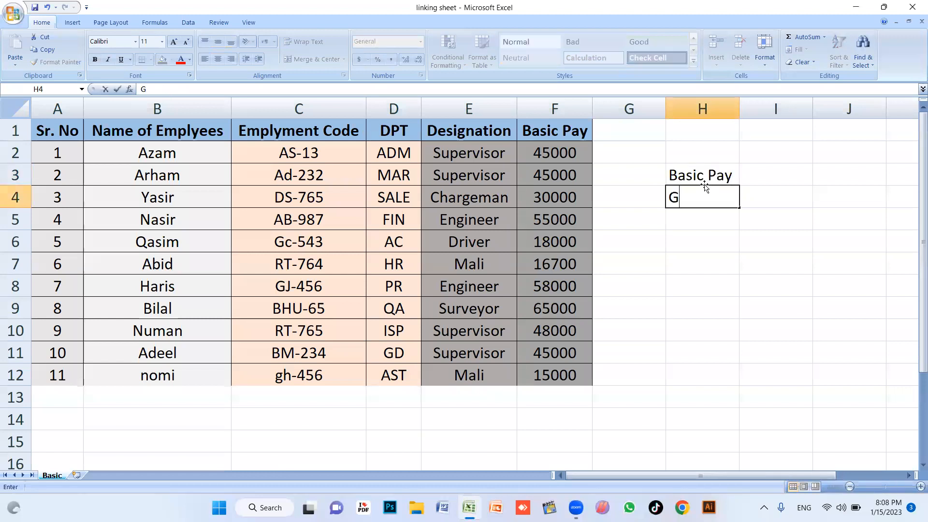
{"action": "type", "text": "ross Salary"}
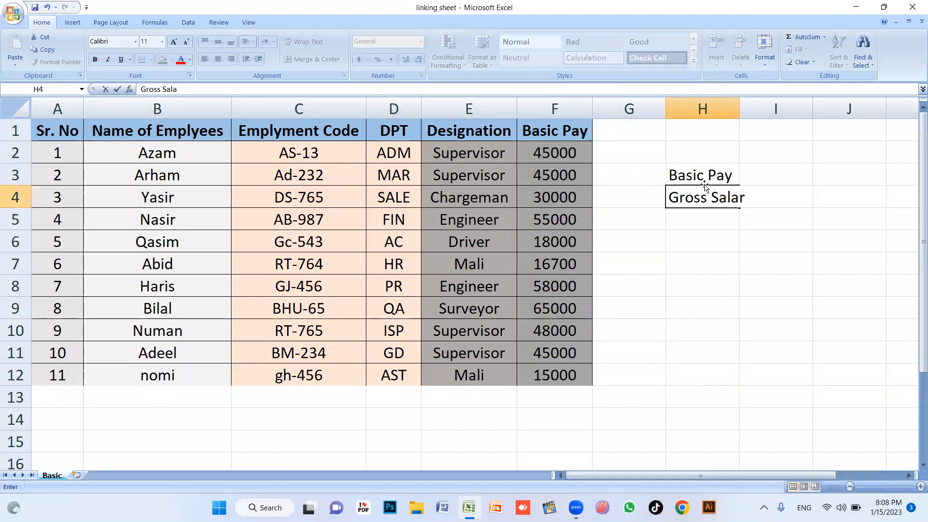
{"action": "key", "text": "Return"}
{"action": "type", "text": "Net Salary"}
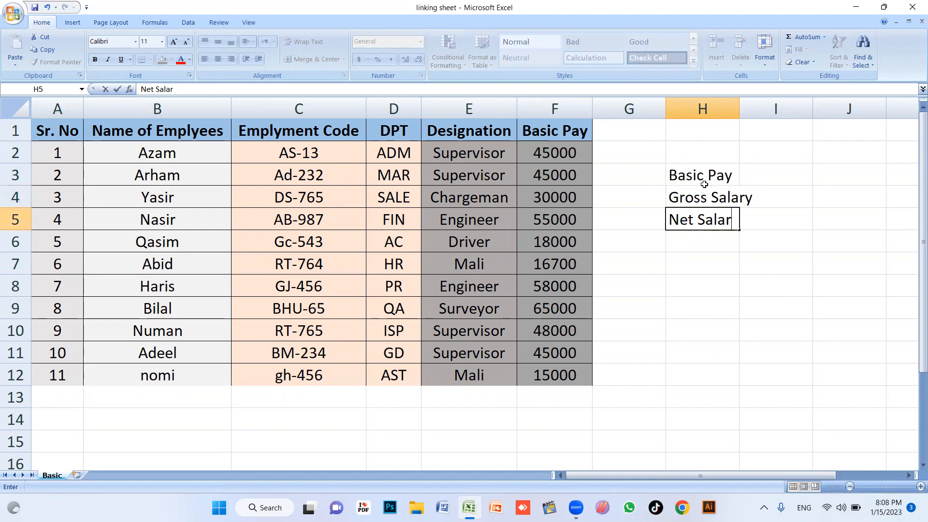
{"action": "key", "text": "Return"}
{"action": "double_click", "coordinate": [739, 102]}
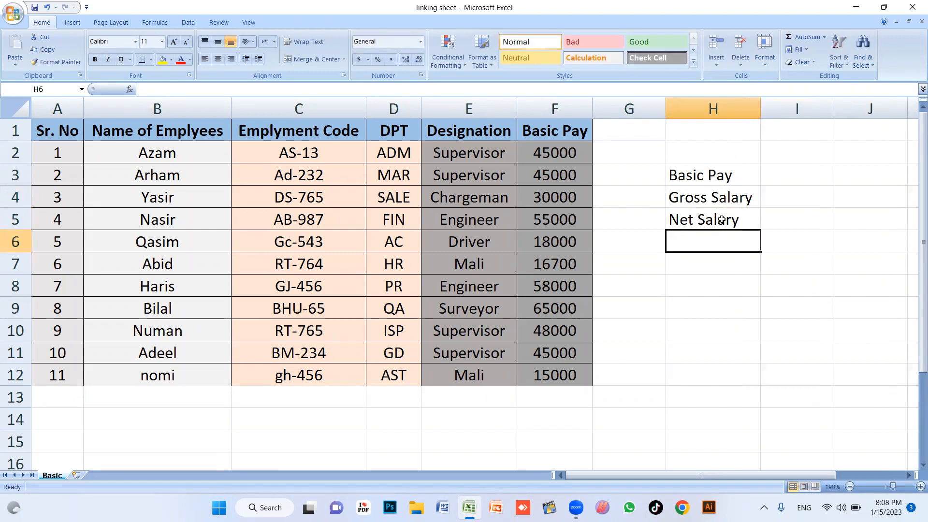
{"action": "left_click", "coordinate": [717, 175]}
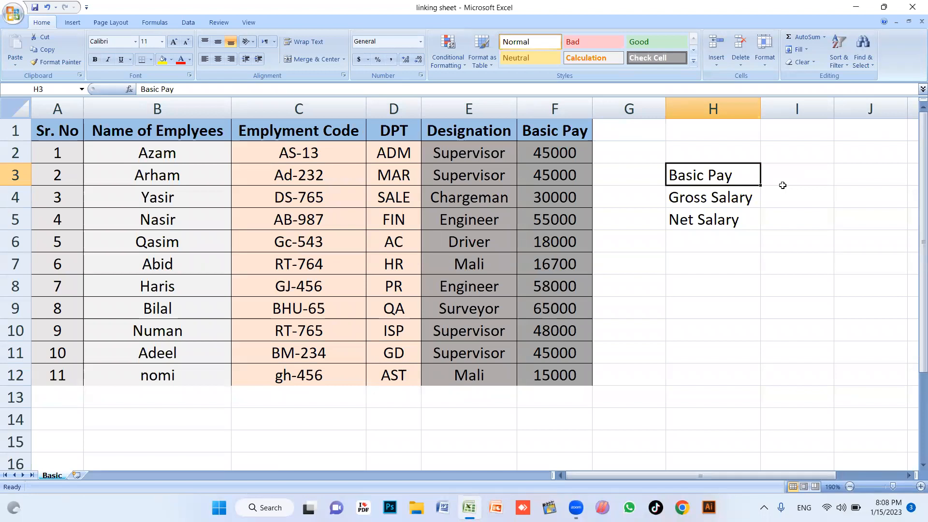
Clear the Basic Pay, Gross Salary and Net Salary labels from H3:H5
{"action": "key", "text": "Down"}
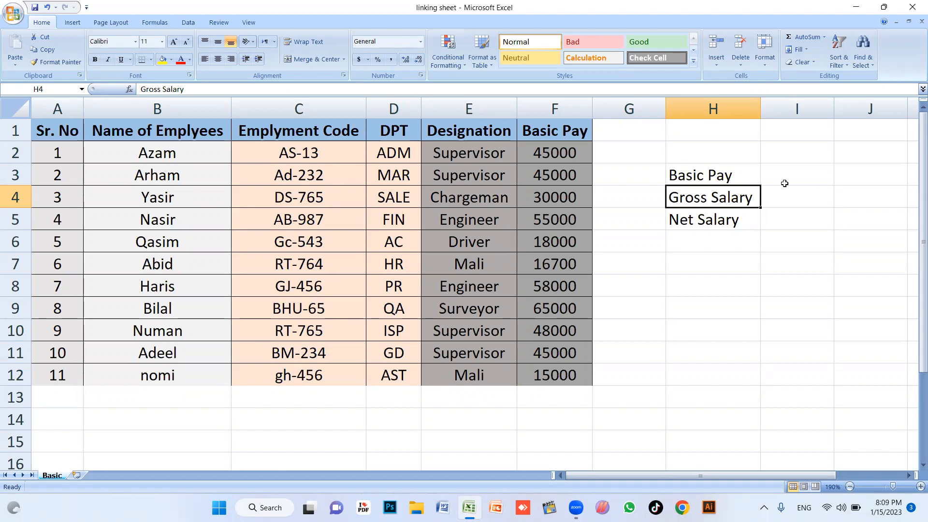
{"action": "left_click_drag", "start_coordinate": [722, 179], "coordinate": [725, 220]}
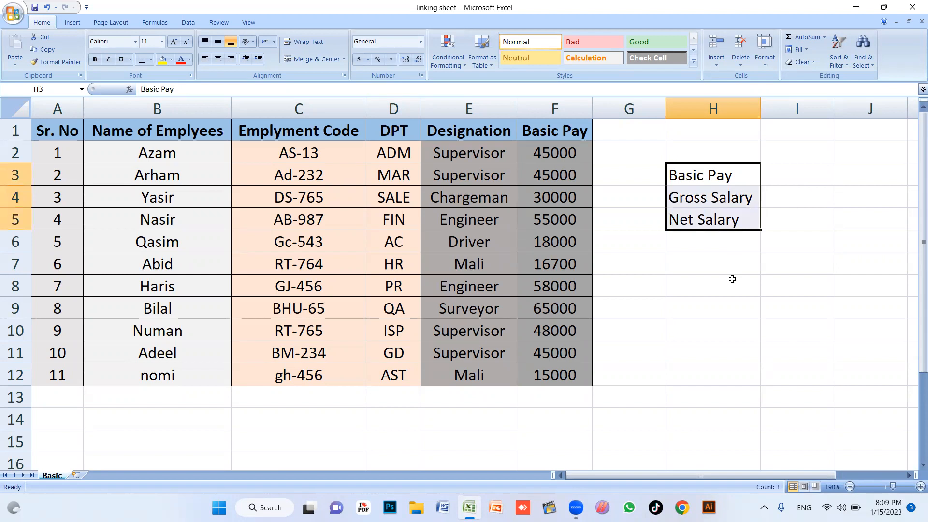
{"action": "key", "text": "Delete"}
{"action": "left_click", "coordinate": [613, 271]}
{"action": "left_click", "coordinate": [625, 312]}
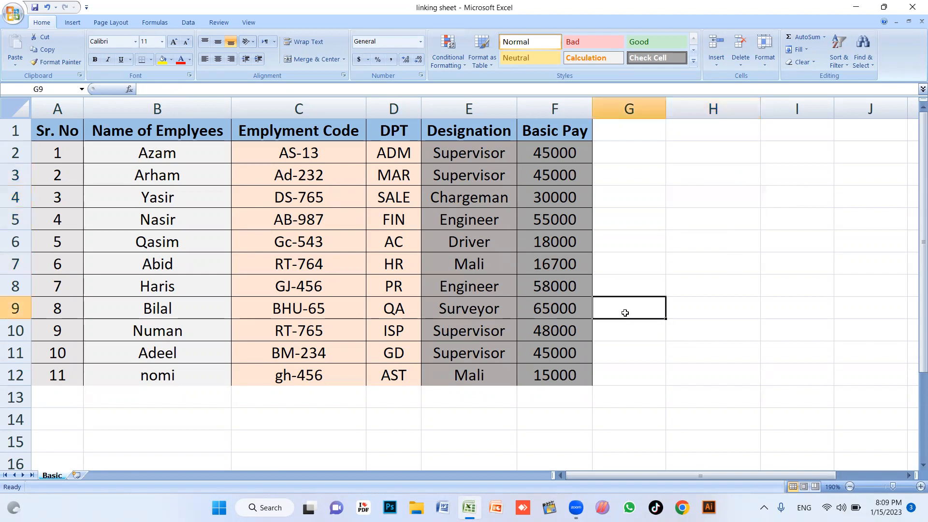
{"action": "left_click_drag", "start_coordinate": [48, 135], "coordinate": [588, 376]}
{"action": "left_click", "coordinate": [527, 391]}
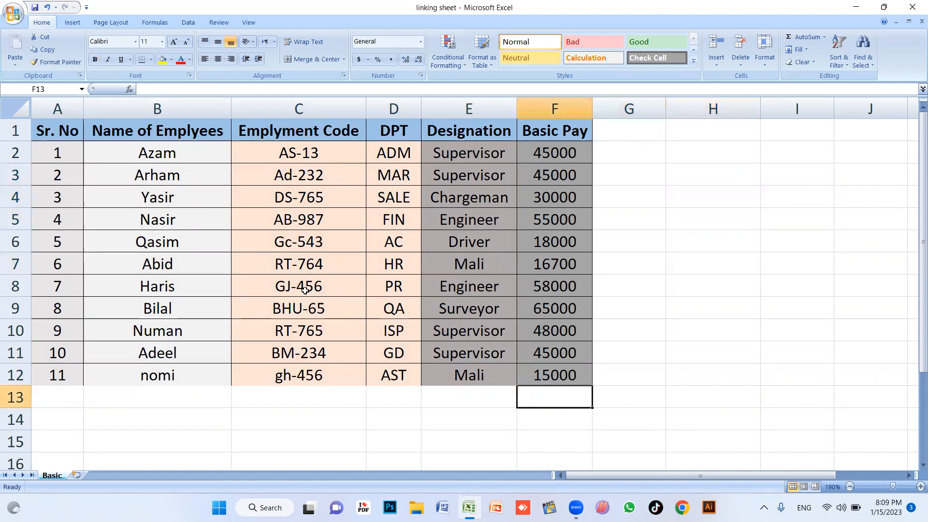
Insert a new worksheet and rename it 'OT and LD'
{"action": "left_click", "coordinate": [76, 477]}
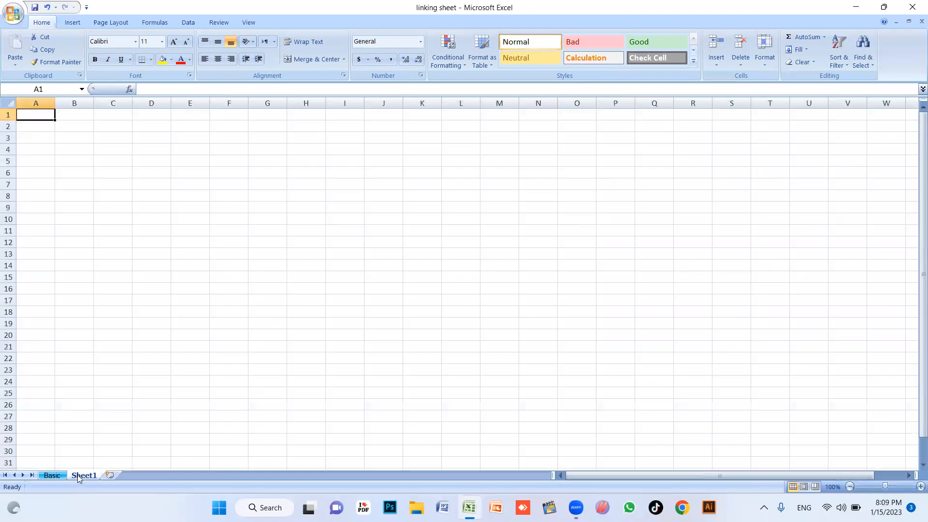
{"action": "scroll", "coordinate": [169, 356], "scroll_direction": "up", "scroll_amount": 7, "text": "ctrl"}
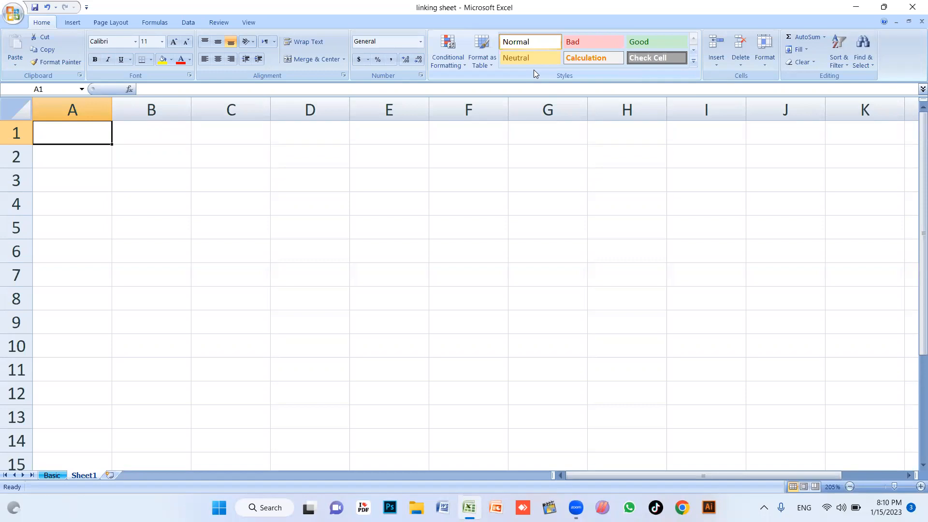
{"action": "double_click", "coordinate": [85, 476]}
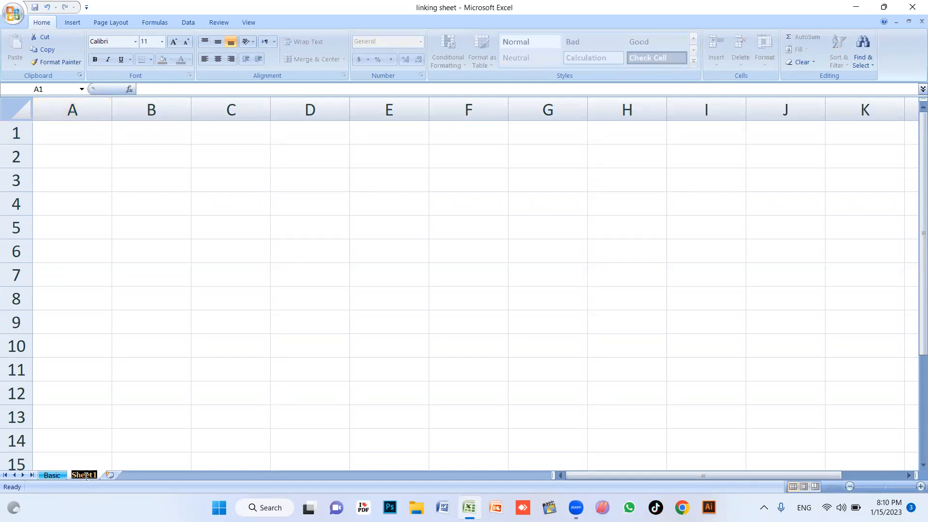
{"action": "type", "text": "OT and LD"}
{"action": "key", "text": "Return"}
{"action": "left_click", "coordinate": [140, 249]}
{"action": "left_click", "coordinate": [68, 130]}
{"action": "scroll", "coordinate": [104, 182], "scroll_direction": "up", "scroll_amount": 4, "text": "ctrl"}
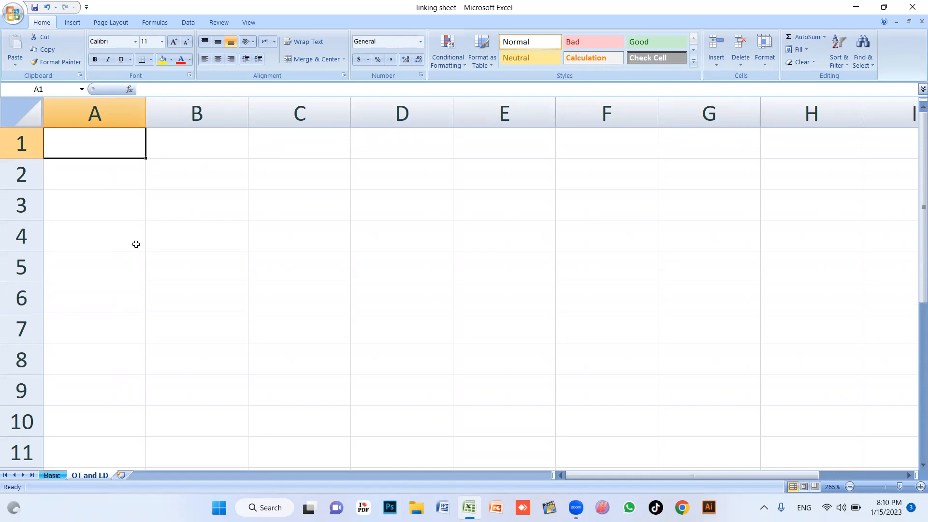
Enter a formula in OT and LD's A1 referencing Basic!A1 so it shows Sr. No
{"action": "type", "text": "="}
{"action": "key", "text": "Escape"}
{"action": "type", "text": "="}
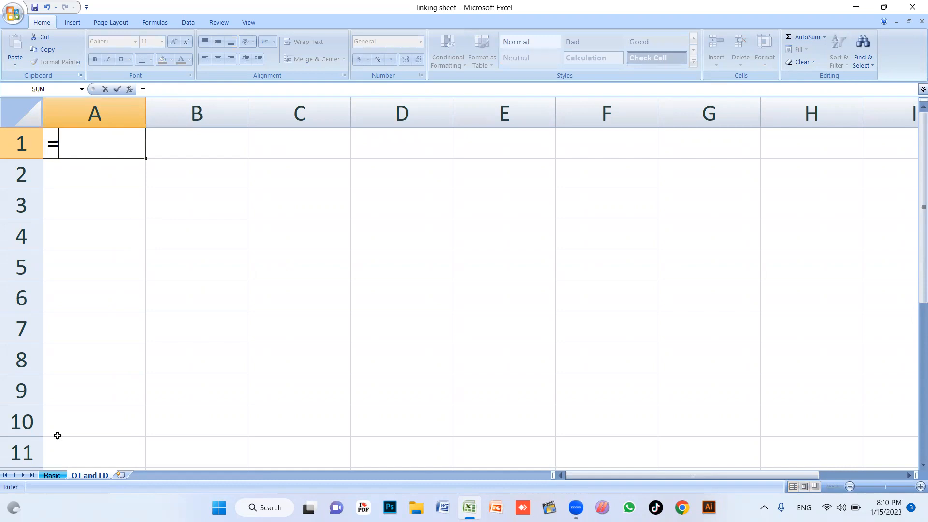
{"action": "left_click", "coordinate": [52, 475]}
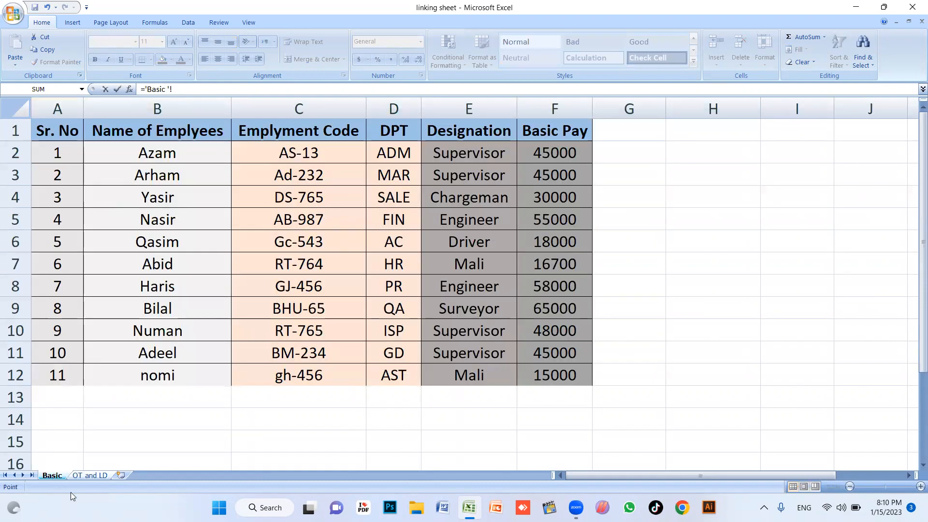
{"action": "left_click", "coordinate": [54, 134]}
{"action": "key", "text": "Return"}
{"action": "left_click", "coordinate": [99, 153]}
{"action": "scroll", "coordinate": [107, 166], "scroll_direction": "down", "scroll_amount": 4}
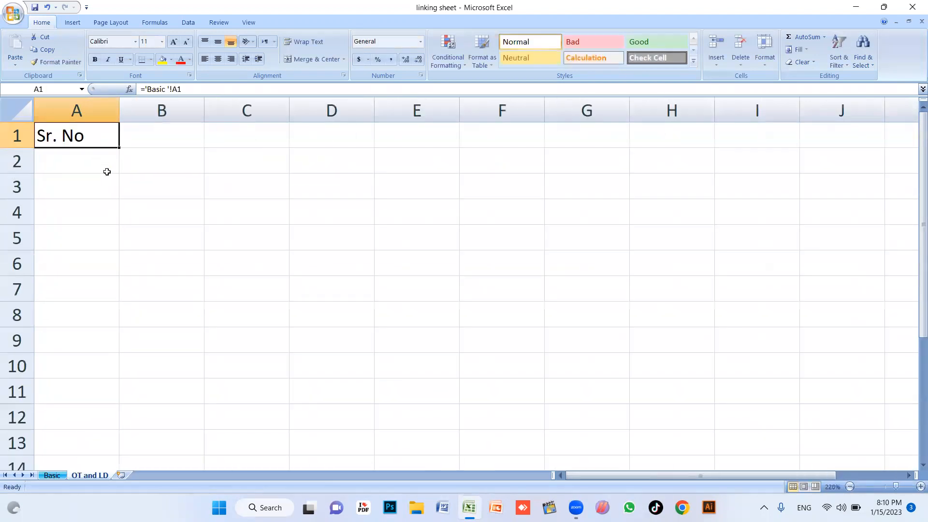
{"action": "scroll", "coordinate": [99, 162], "scroll_direction": "down", "scroll_amount": 2}
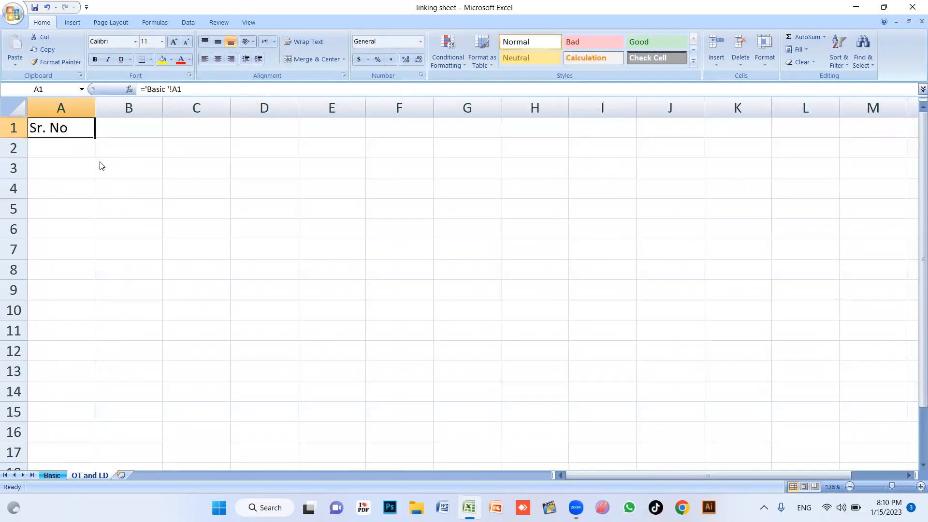
{"action": "left_click", "coordinate": [54, 476]}
Fill the A1 link down column A of the OT and LD sheet
{"action": "left_click", "coordinate": [89, 476]}
{"action": "left_click_drag", "start_coordinate": [96, 138], "coordinate": [91, 405]}
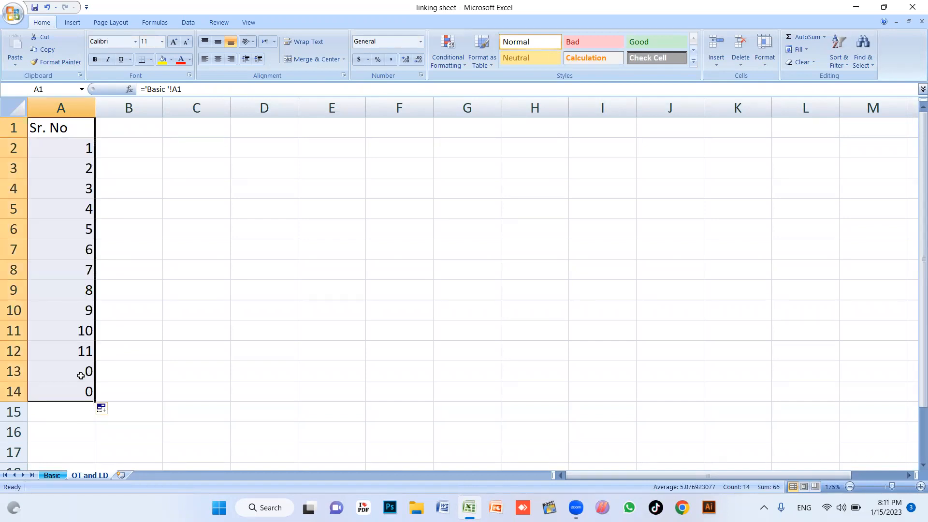
{"action": "left_click", "coordinate": [77, 371]}
{"action": "key", "text": "Down"}
{"action": "mouse_move", "coordinate": [73, 375]}
{"action": "left_mouse_down"}
{"action": "mouse_move", "coordinate": [74, 392]}
{"action": "mouse_move", "coordinate": [75, 384]}
{"action": "left_mouse_up"}
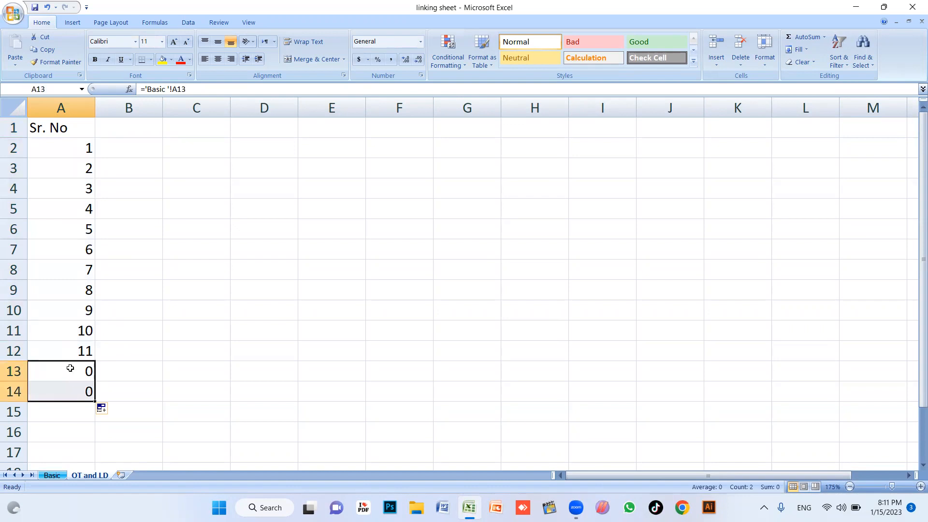
{"action": "left_click", "coordinate": [68, 404]}
{"action": "left_click_drag", "start_coordinate": [68, 375], "coordinate": [68, 410]}
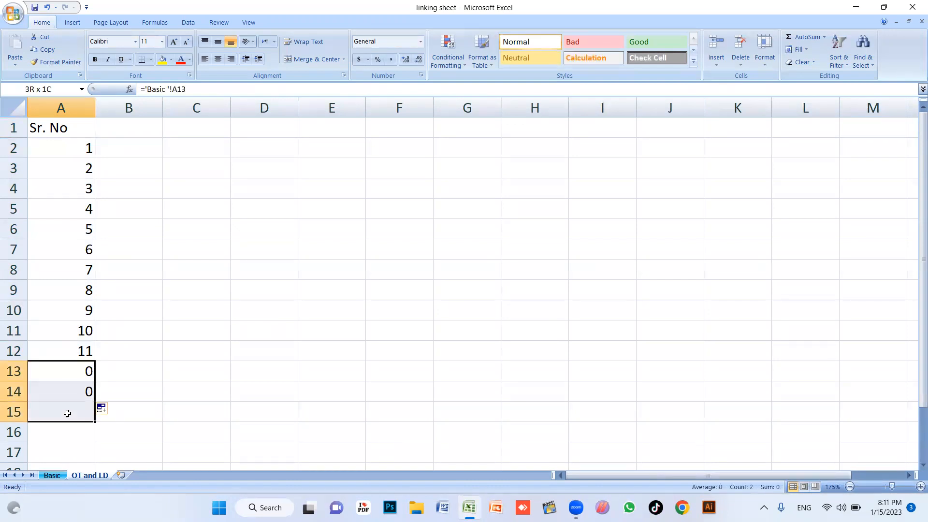
Delete the extra zero links in A13:A14, since Basic's table ends at row 12
{"action": "left_click", "coordinate": [52, 475]}
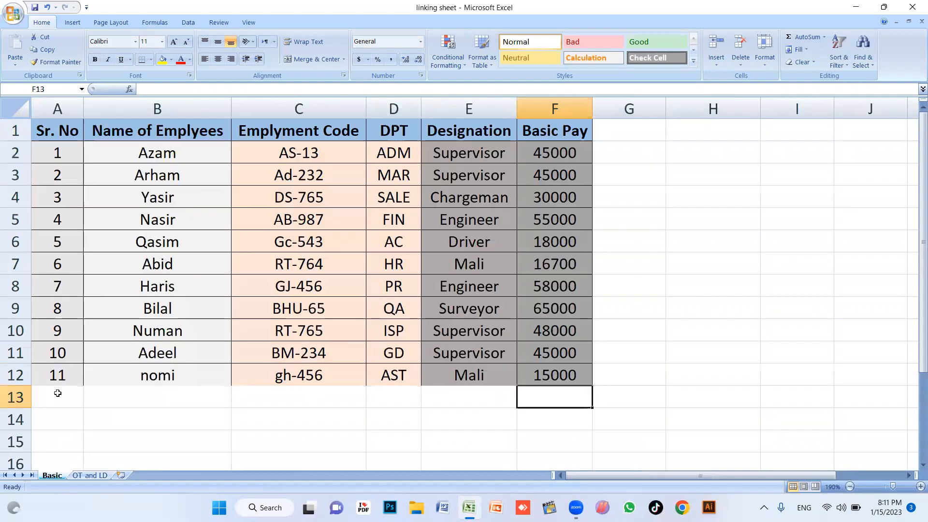
{"action": "key", "text": "Down"}
{"action": "key", "text": "Down"}
{"action": "key", "text": "Up"}
{"action": "key", "text": "Up"}
{"action": "left_click", "coordinate": [64, 428]}
{"action": "left_click", "coordinate": [56, 373]}
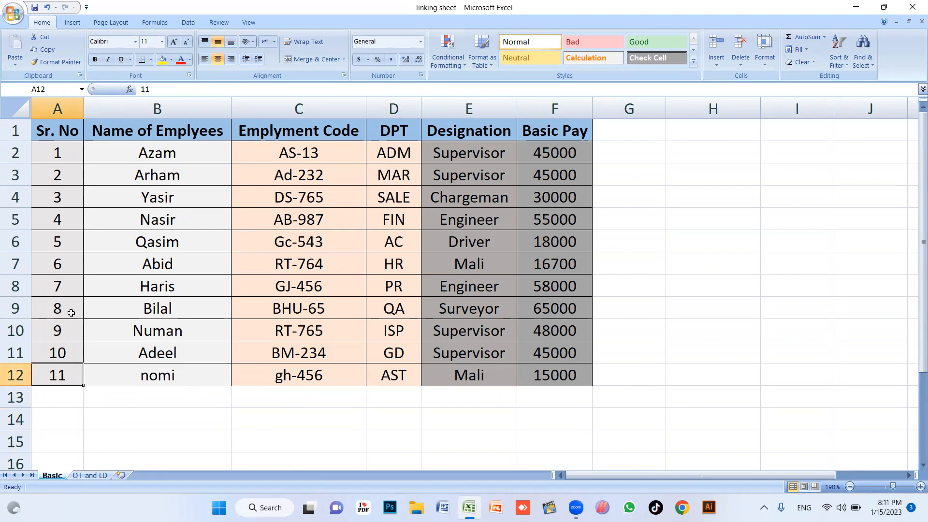
{"action": "left_click", "coordinate": [89, 475]}
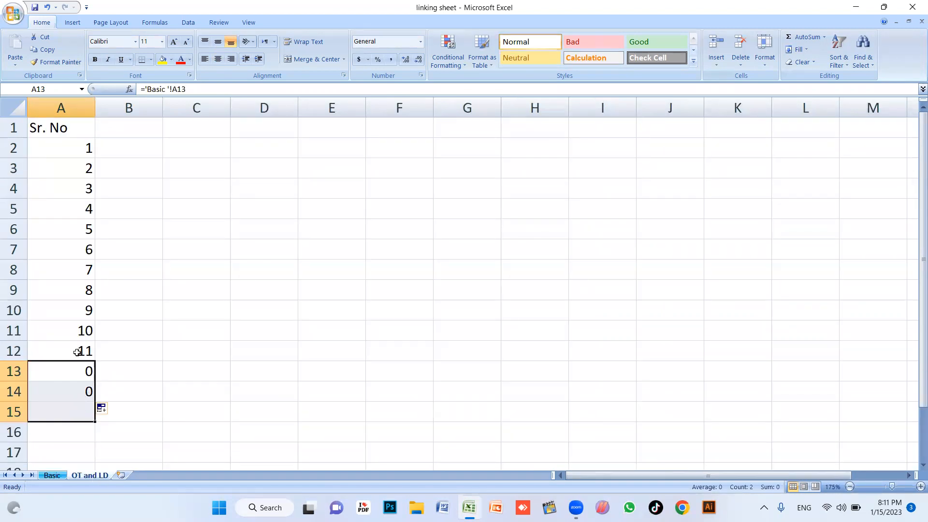
{"action": "left_click", "coordinate": [86, 389]}
{"action": "key", "text": "Delete"}
{"action": "left_click", "coordinate": [87, 368]}
{"action": "key", "text": "Delete"}
{"action": "left_click", "coordinate": [157, 350]}
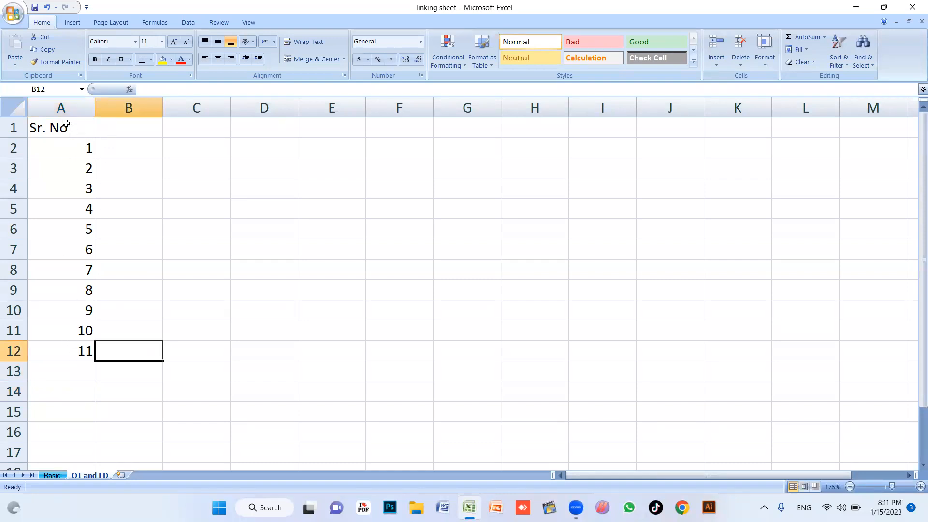
Fill the A1:A12 links across to column F, trimming the overshoot into G–J
{"action": "left_click_drag", "start_coordinate": [58, 128], "coordinate": [85, 351]}
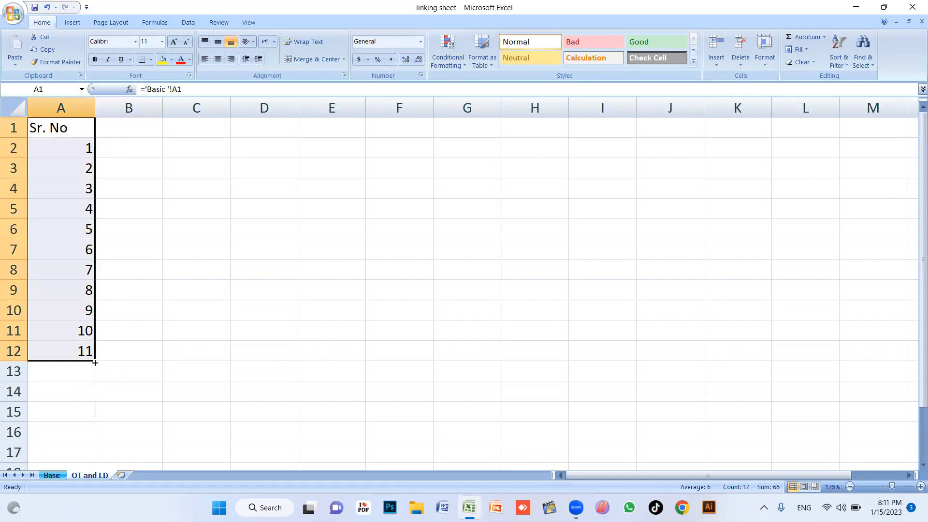
{"action": "left_click", "coordinate": [140, 268]}
{"action": "left_click_drag", "start_coordinate": [56, 127], "coordinate": [715, 343]}
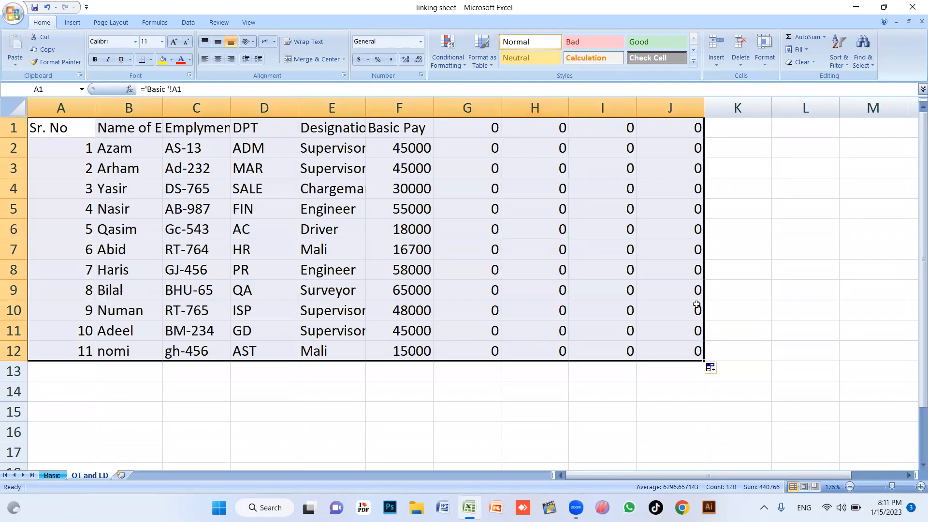
{"action": "left_click_drag", "start_coordinate": [704, 361], "coordinate": [425, 367]}
Auto-fit columns B, C and E of the linked table on OT and LD
{"action": "left_click", "coordinate": [470, 231]}
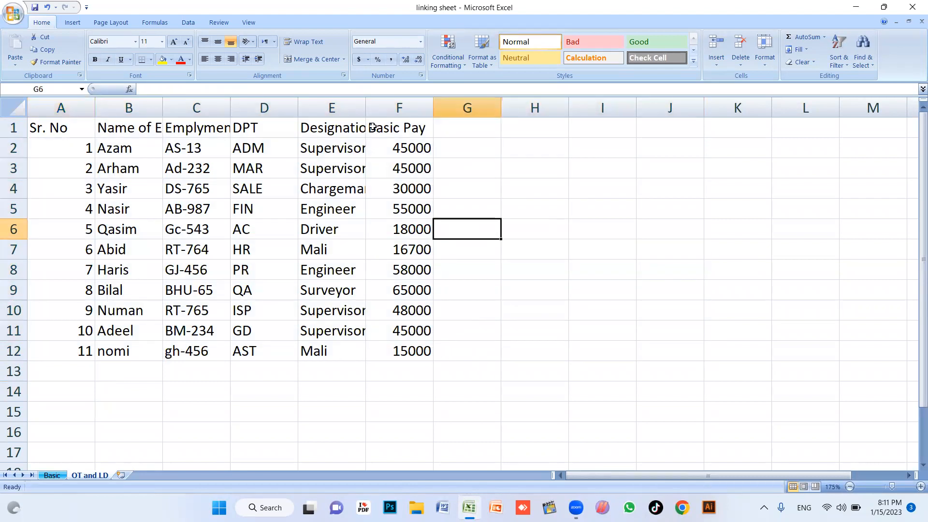
{"action": "double_click", "coordinate": [367, 107]}
{"action": "left_click", "coordinate": [415, 232]}
{"action": "left_click_drag", "start_coordinate": [231, 112], "coordinate": [232, 112]}
{"action": "double_click", "coordinate": [232, 112]}
{"action": "double_click", "coordinate": [163, 108]}
{"action": "left_click", "coordinate": [372, 251]}
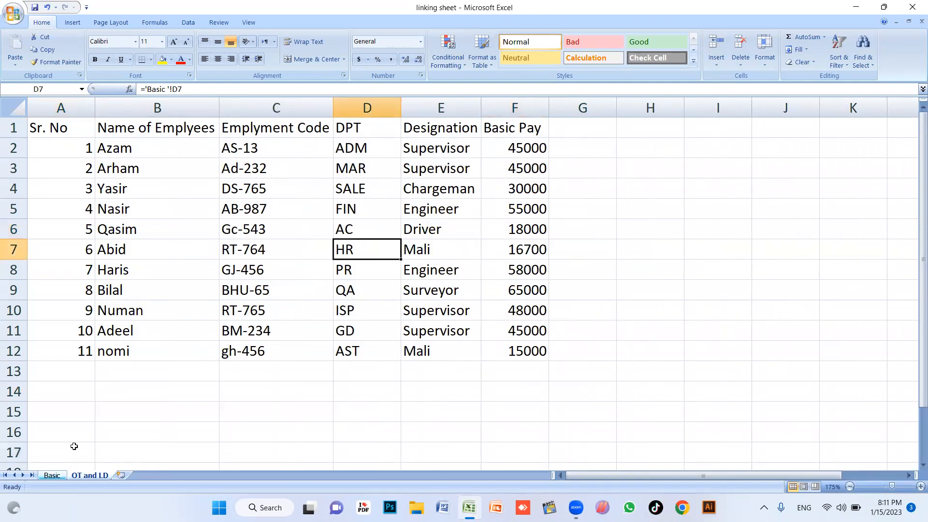
{"action": "left_click", "coordinate": [273, 291]}
On Basic, retype the first employee's name in B2 and set F2 to 50000
{"action": "left_click", "coordinate": [52, 475]}
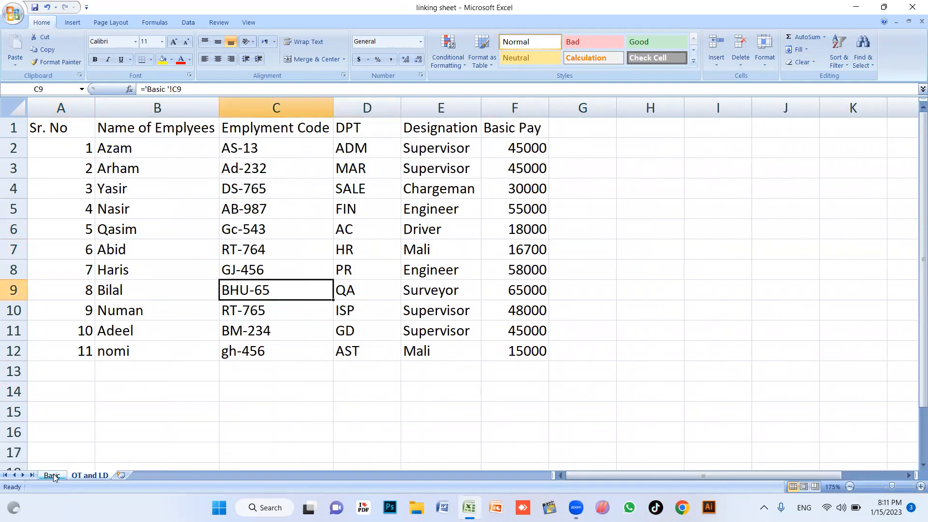
{"action": "left_click", "coordinate": [199, 148]}
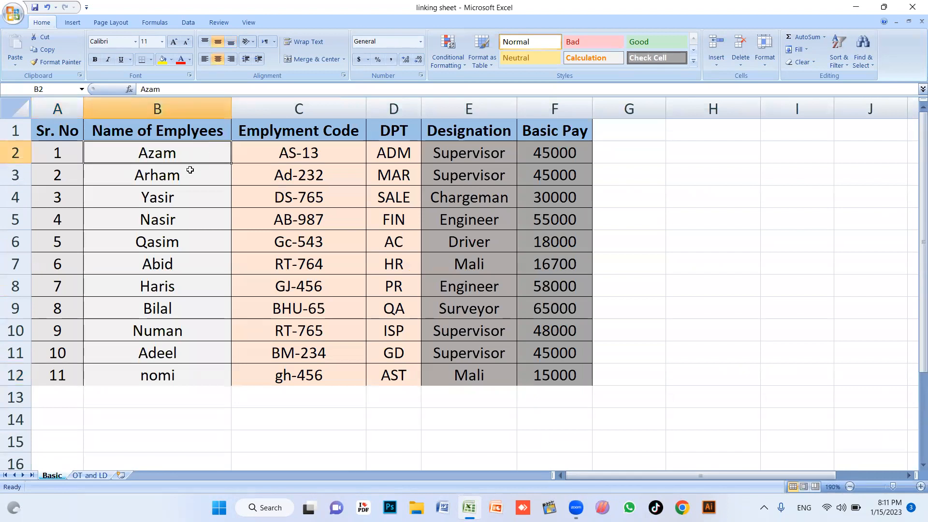
{"action": "type", "text": "Khalid \\"}
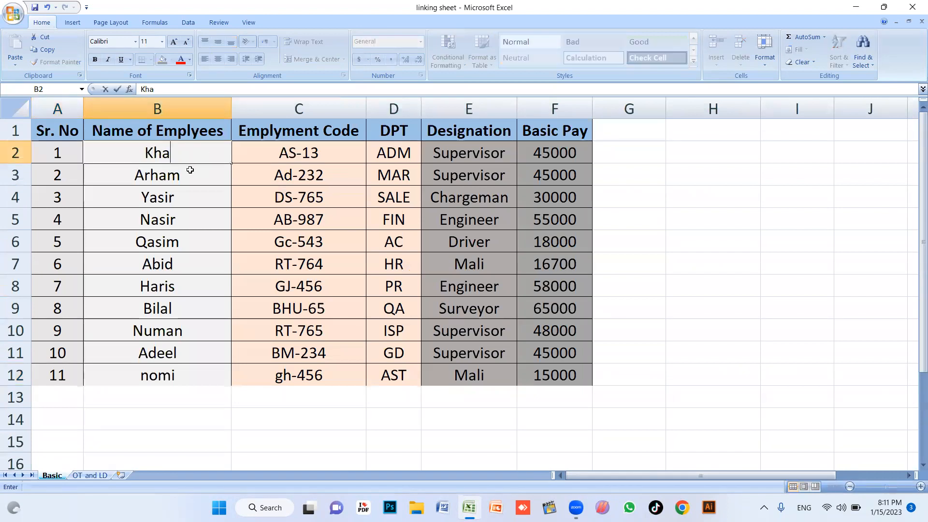
{"action": "key", "text": "BackSpace"}
{"action": "key", "text": "BackSpace"}
{"action": "key", "text": "Return"}
{"action": "key", "text": "Up"}
{"action": "key", "text": "Right"}
{"action": "key", "text": "Right"}
{"action": "key", "text": "Right"}
{"action": "key", "text": "Right"}
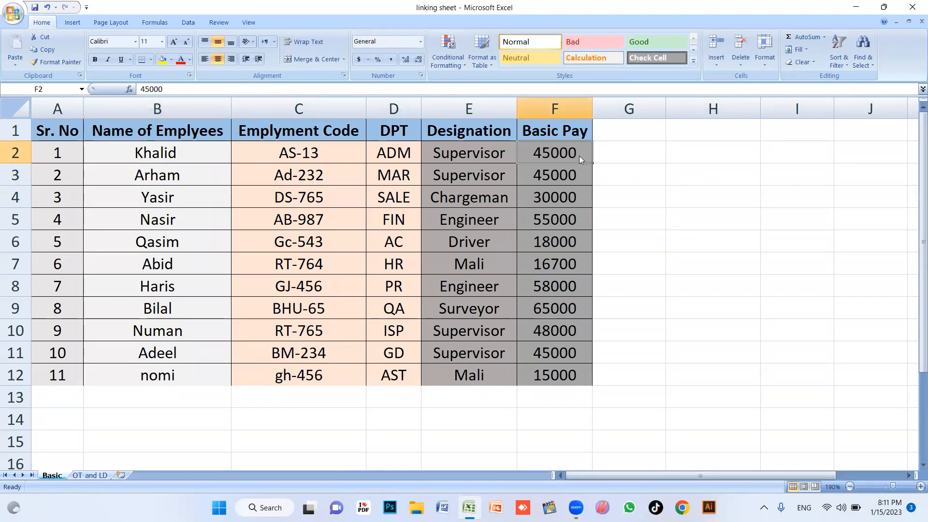
{"action": "type", "text": "50000"}
{"action": "key", "text": "Return"}
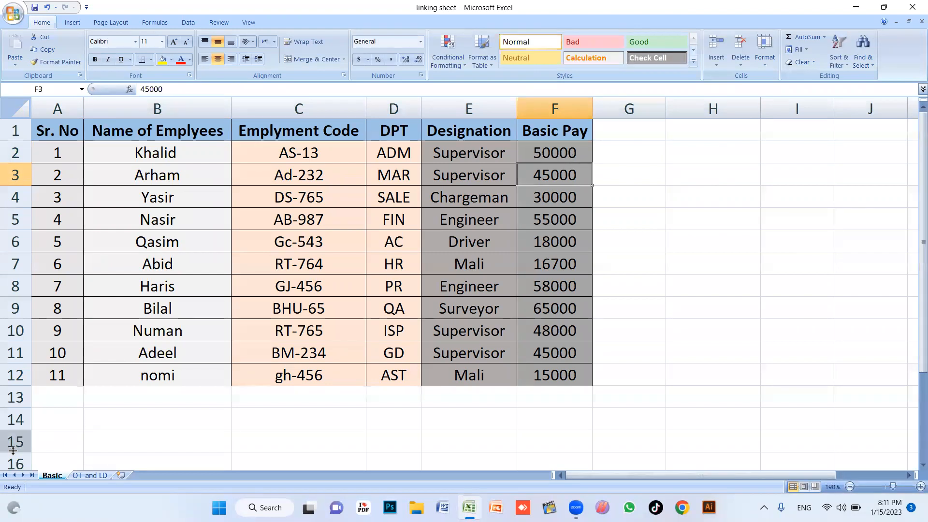
{"action": "left_click", "coordinate": [90, 475]}
{"action": "left_click", "coordinate": [163, 150]}
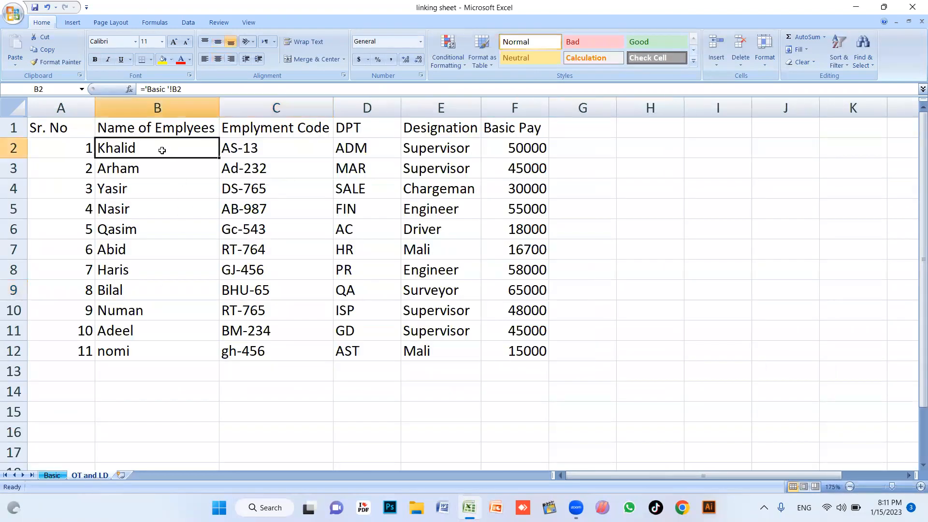
{"action": "left_click", "coordinate": [560, 153]}
{"action": "left_click", "coordinate": [520, 152]}
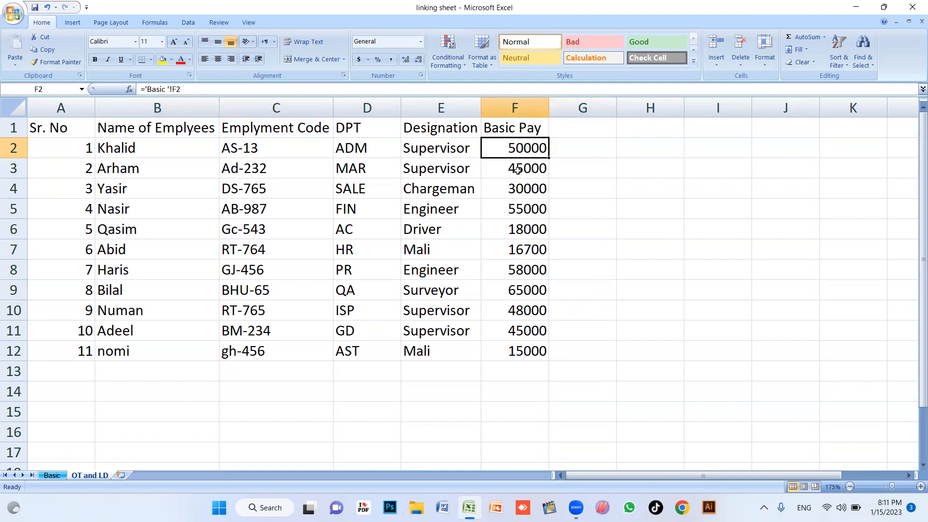
Change Basic's E2 designation to Manager and confirm it appears on OT and LD
{"action": "left_click", "coordinate": [52, 475]}
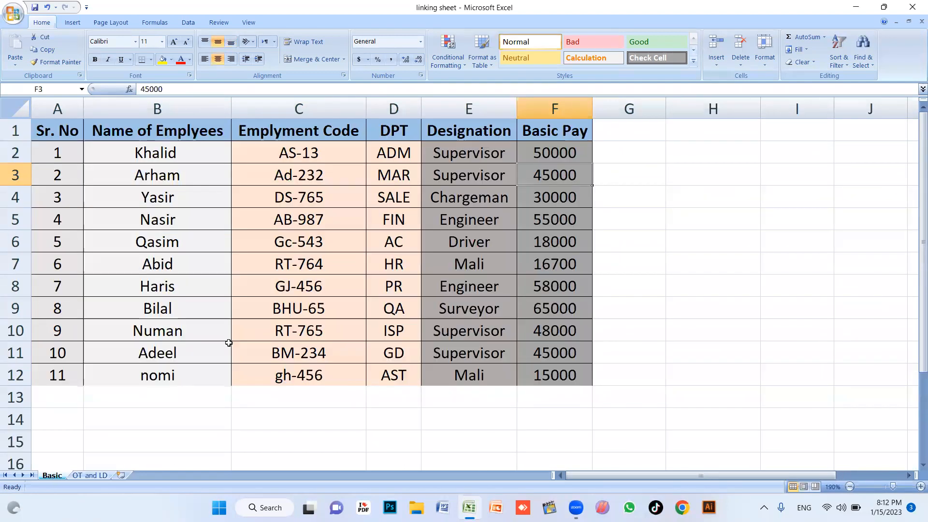
{"action": "left_click", "coordinate": [450, 152]}
{"action": "type", "text": "Mana"}
{"action": "key", "text": "BackSpace"}
{"action": "key", "text": "BackSpace"}
{"action": "type", "text": "nager"}
{"action": "key", "text": "Return"}
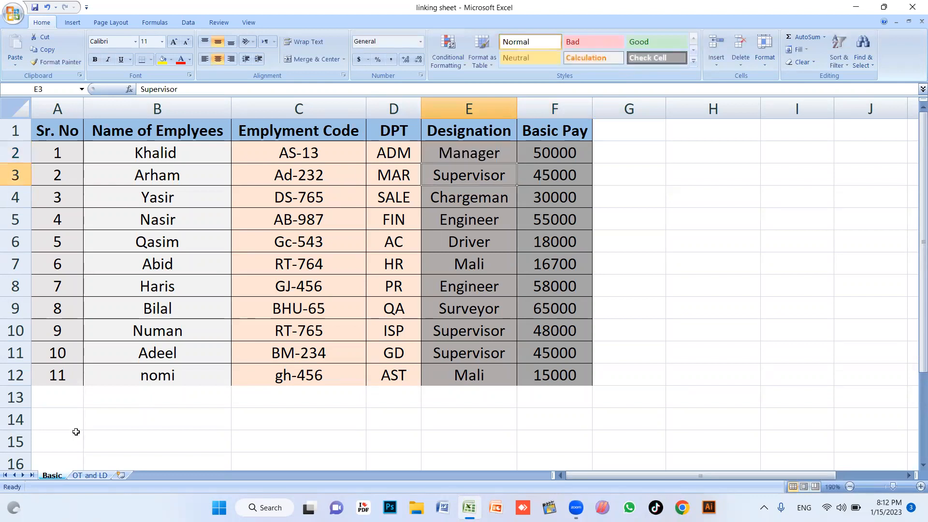
{"action": "left_click", "coordinate": [90, 475]}
{"action": "left_click", "coordinate": [451, 150]}
{"action": "left_click", "coordinate": [610, 155]}
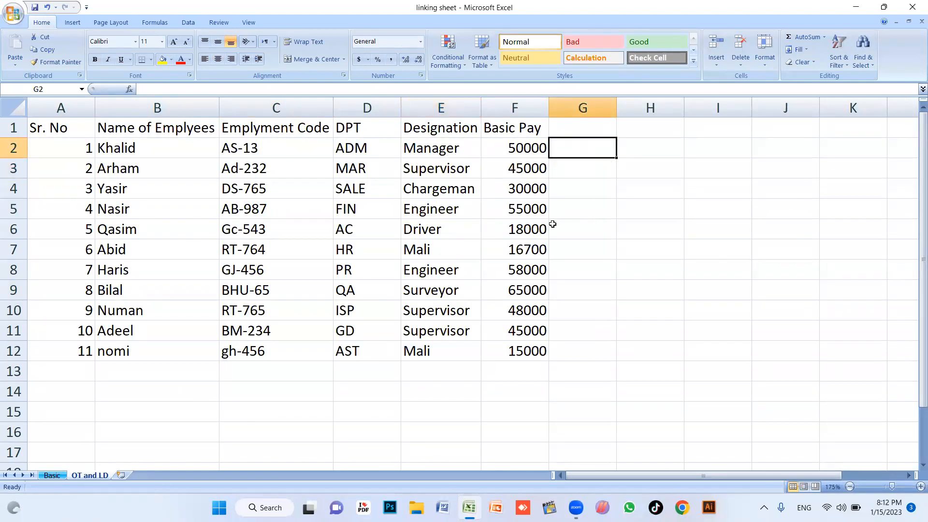
{"action": "scroll", "coordinate": [556, 228], "scroll_direction": "down", "scroll_amount": 4}
{"action": "scroll", "coordinate": [471, 216], "scroll_direction": "up", "scroll_amount": 4}
Add Hours, Rate and Total headings in G1:I1 of OT and LD
{"action": "left_click", "coordinate": [585, 129]}
{"action": "type", "text": "HOurs"}
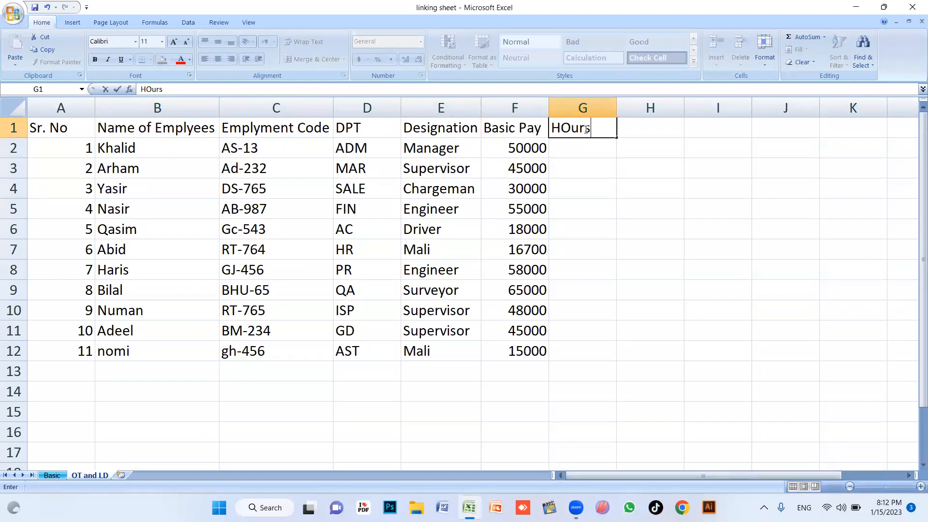
{"action": "key", "text": "Tab"}
{"action": "type", "text": "Rate"}
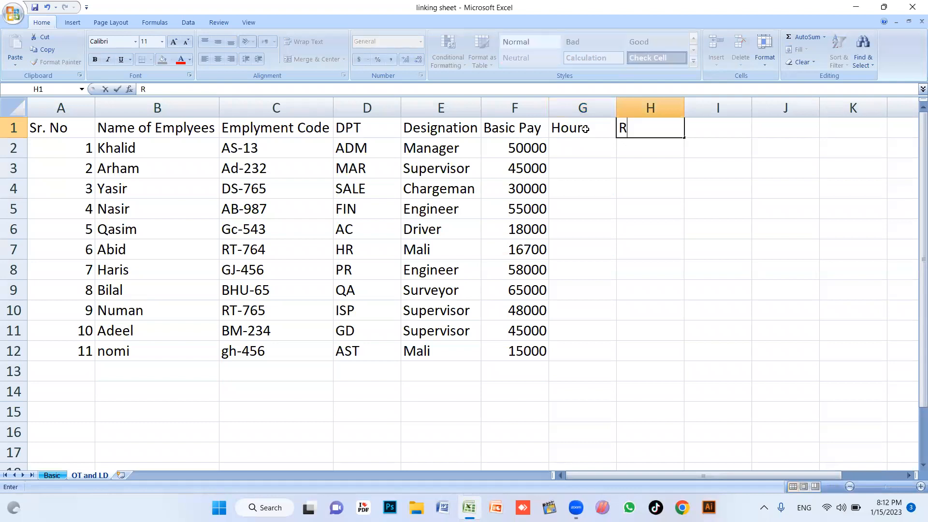
{"action": "key", "text": "Tab"}
{"action": "type", "text": "TOtal"}
{"action": "key", "text": "Tab"}
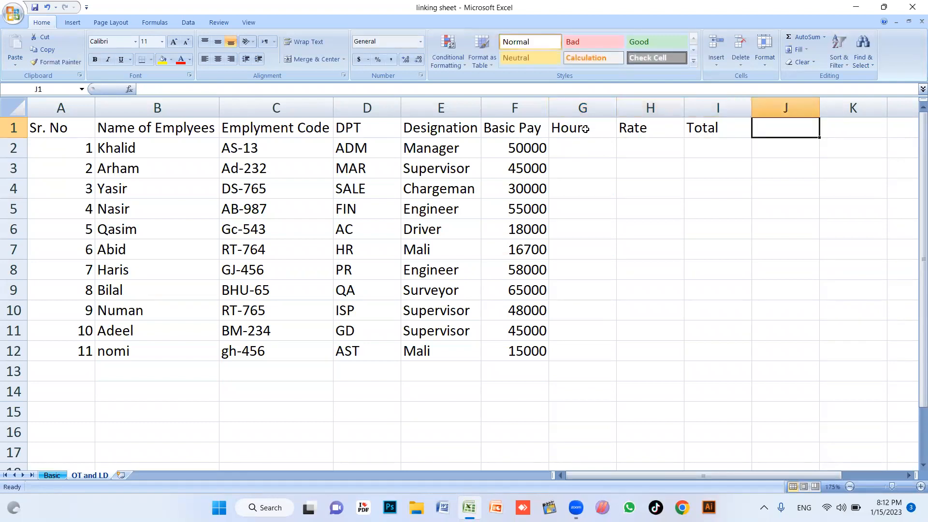
{"action": "scroll", "coordinate": [603, 179], "scroll_direction": "down", "scroll_amount": 1}
Enter a rate of 300 in H2 and fill it down to H12
{"action": "left_click", "coordinate": [547, 142]}
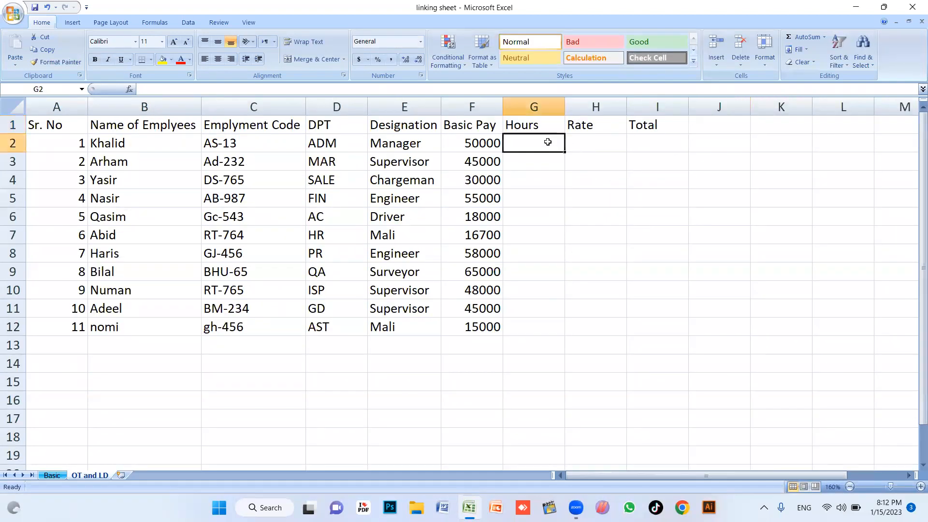
{"action": "left_click", "coordinate": [591, 143]}
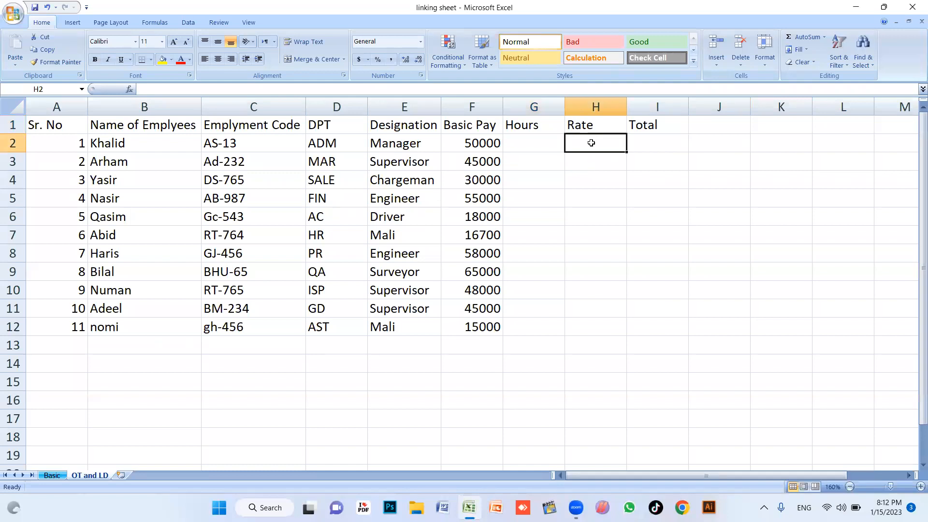
{"action": "type", "text": "3000"}
{"action": "key", "text": "BackSpace"}
{"action": "key", "text": "Return"}
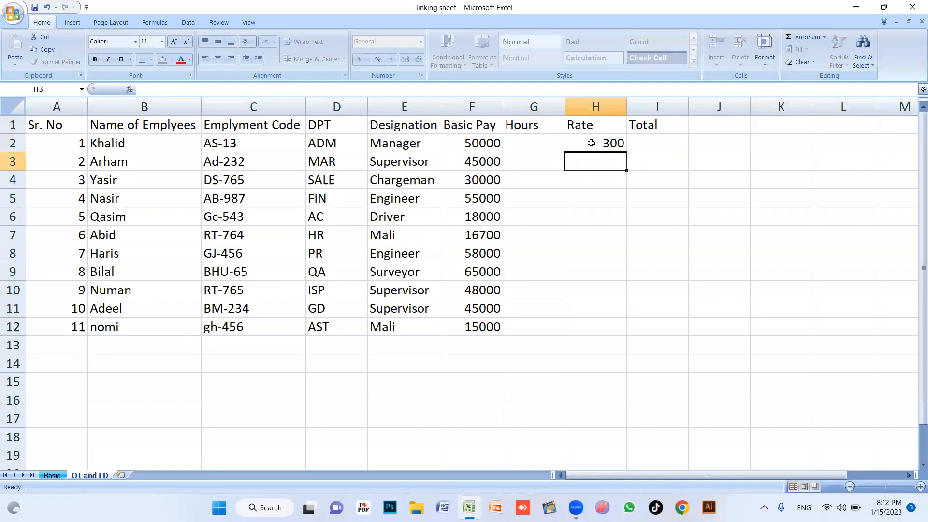
{"action": "left_click", "coordinate": [591, 143]}
{"action": "left_click_drag", "start_coordinate": [628, 153], "coordinate": [611, 321]}
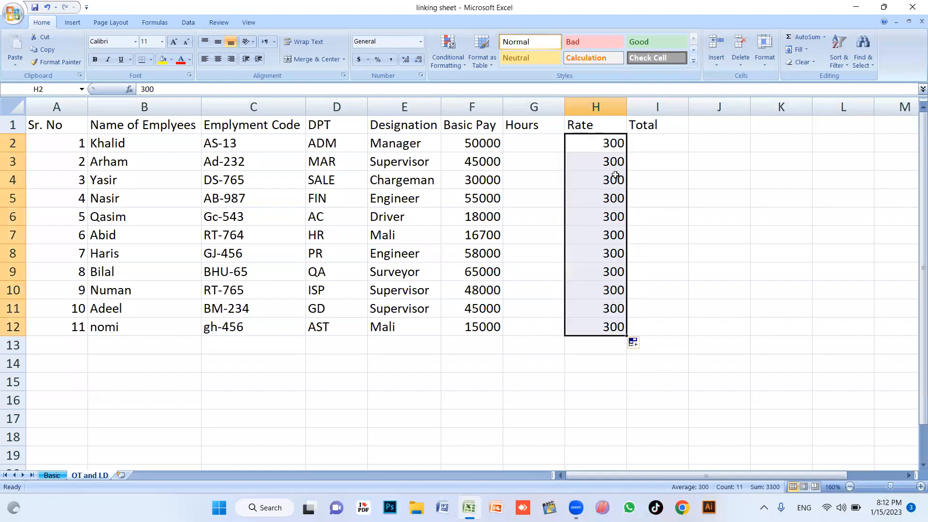
{"action": "left_click", "coordinate": [598, 139]}
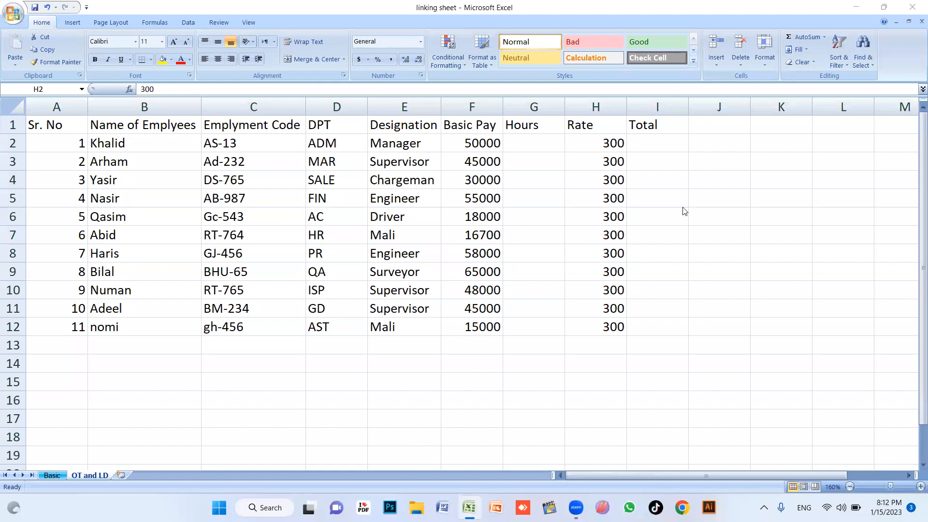
{"action": "left_click", "coordinate": [619, 143]}
{"action": "left_click", "coordinate": [603, 199]}
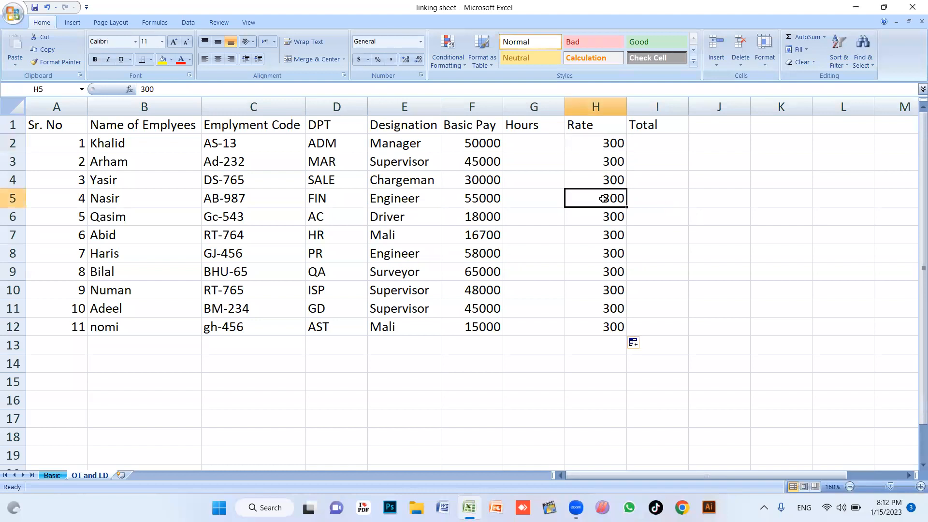
{"action": "key", "text": "ctrl+Down"}
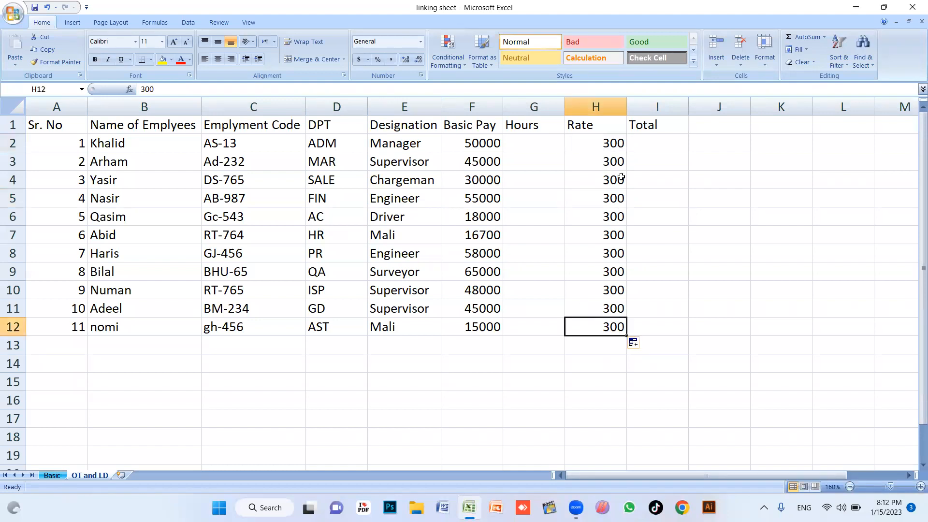
Enter the overtime hours 5, 2, 4, 8, 7, 6, 5, 4, 2, 3, 1 down G2:G12
{"action": "left_click", "coordinate": [533, 140]}
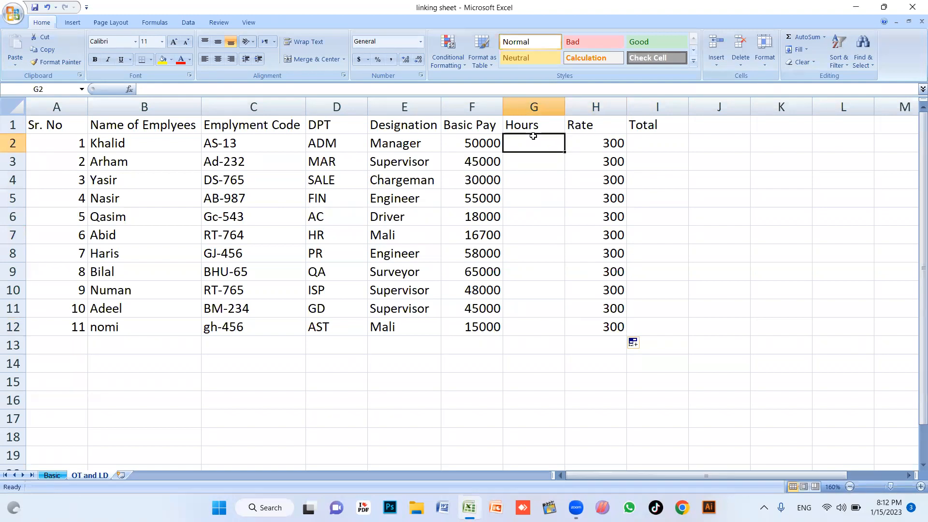
{"action": "type", "text": "5"}
{"action": "key", "text": "Return"}
{"action": "type", "text": "2"}
{"action": "key", "text": "Return"}
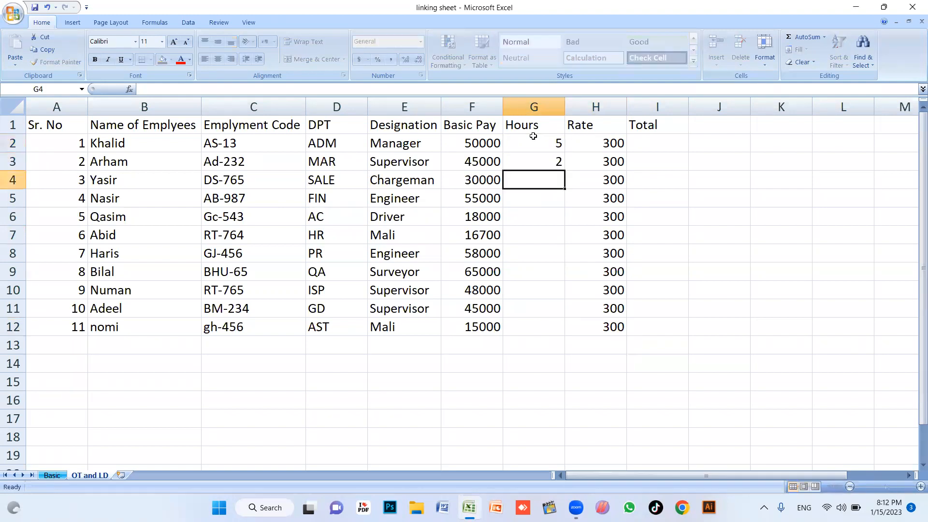
{"action": "type", "text": "4 8 7 6 5"}
{"action": "key", "text": "Return"}
{"action": "type", "text": "4 2"}
{"action": "key", "text": "Return"}
{"action": "type", "text": "3"}
{"action": "key", "text": "Return"}
{"action": "type", "text": "1"}
{"action": "key", "text": "Return"}
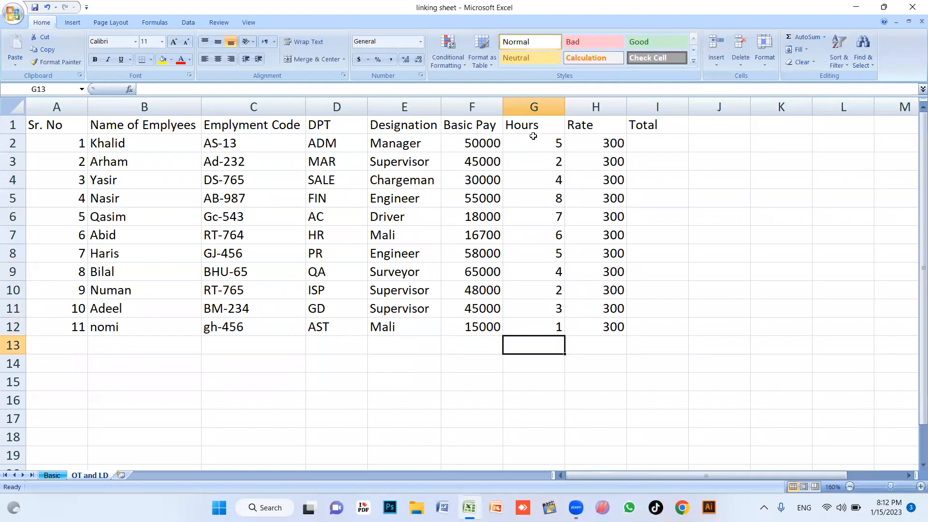
{"action": "left_click_drag", "start_coordinate": [533, 137], "coordinate": [551, 346]}
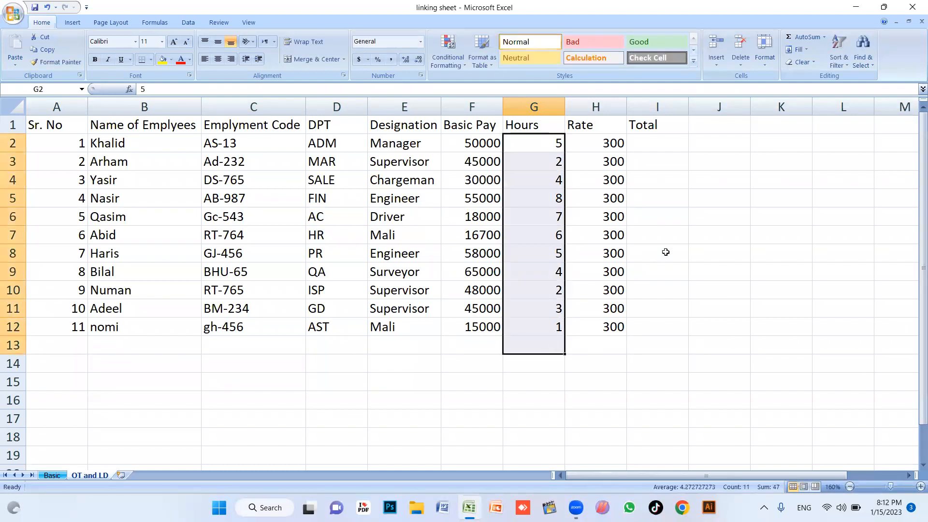
Enter the Total formula =H2*G2 in I2
{"action": "left_click", "coordinate": [666, 140]}
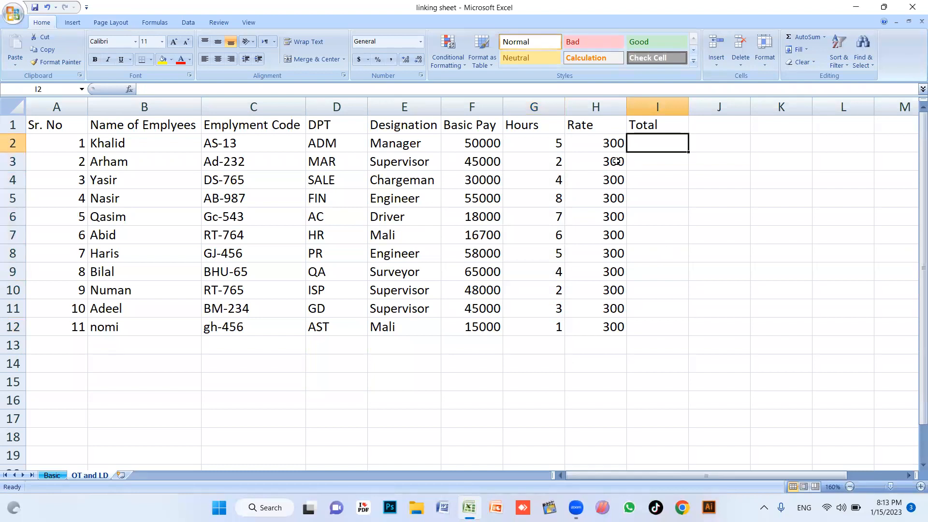
{"action": "type", "text": "--"}
{"action": "key", "text": "BackSpace"}
{"action": "key", "text": "BackSpace"}
{"action": "type", "text": "="}
{"action": "left_click", "coordinate": [606, 142]}
{"action": "type", "text": "*"}
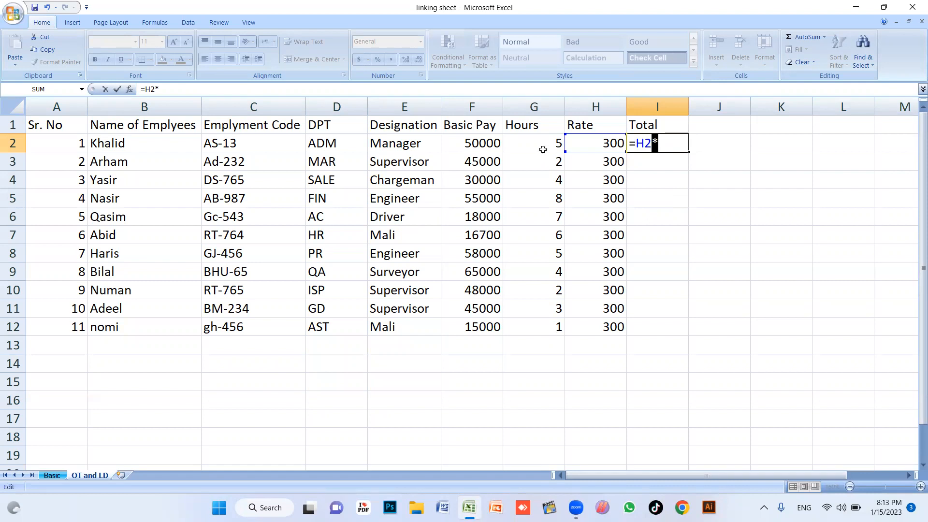
{"action": "key", "text": "Return"}
{"action": "left_click", "coordinate": [643, 222]}
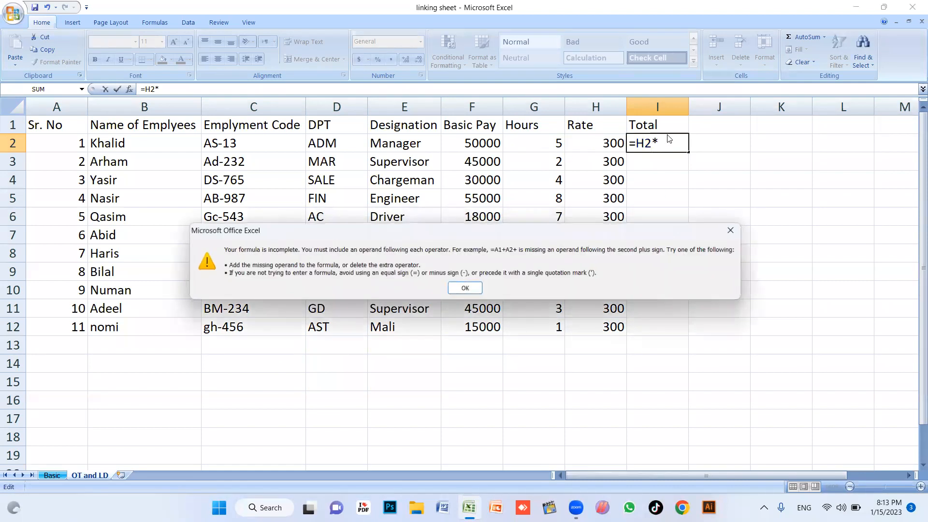
{"action": "left_click", "coordinate": [732, 231]}
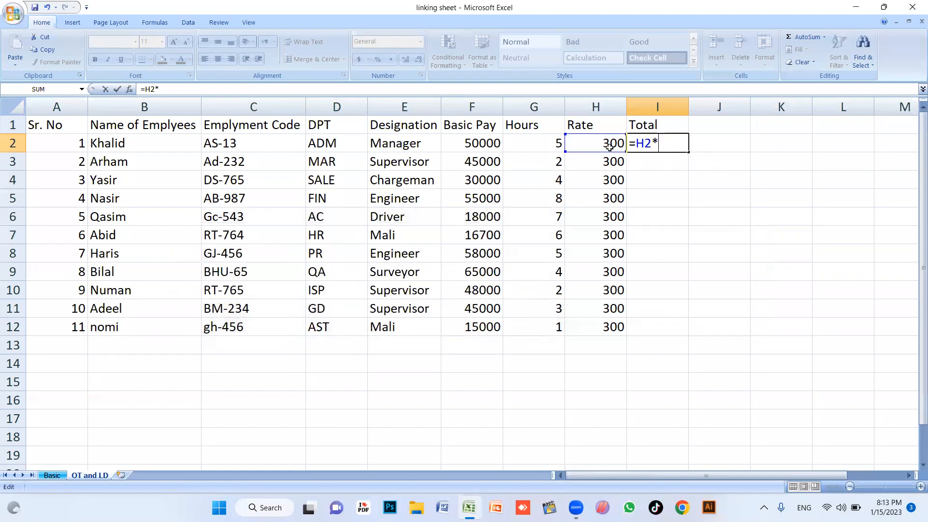
{"action": "left_click", "coordinate": [542, 145]}
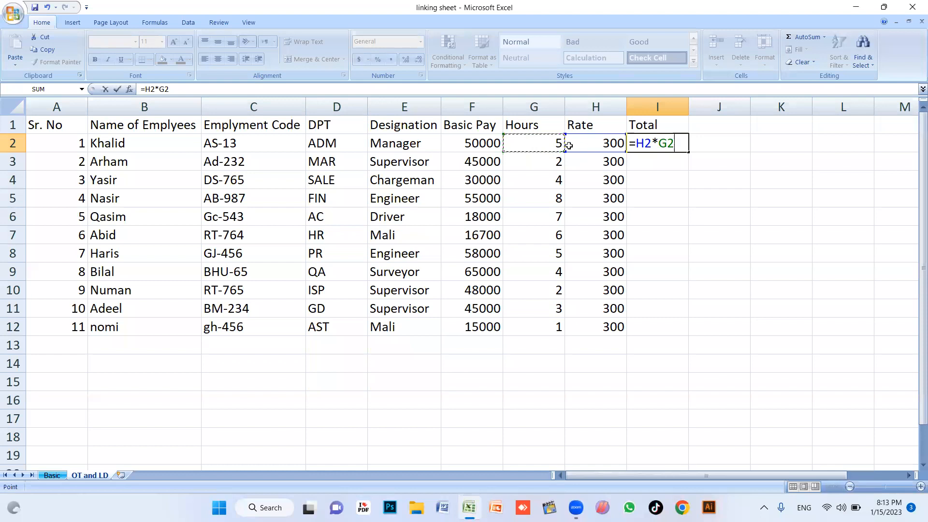
{"action": "key", "text": "Return"}
Copy the Total formula down from I2 to I12
{"action": "left_click", "coordinate": [665, 146]}
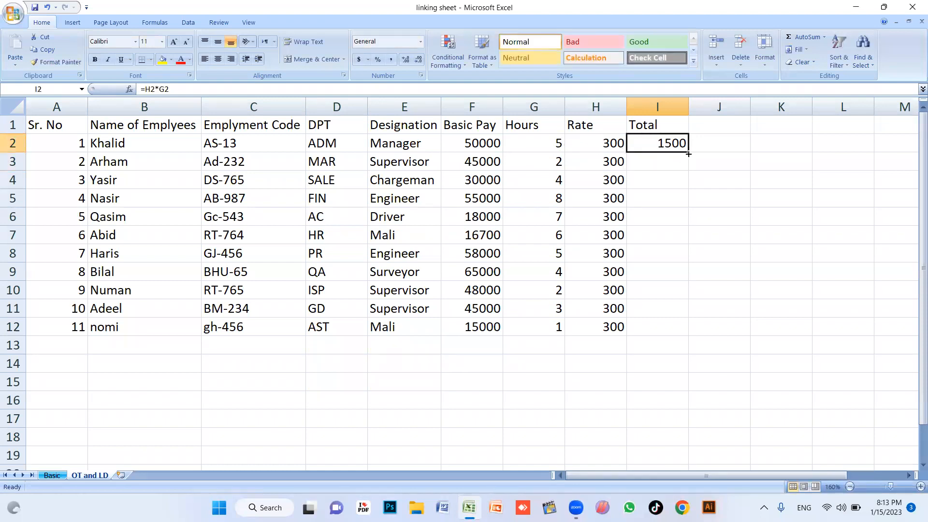
{"action": "double_click", "coordinate": [690, 153]}
{"action": "left_click_drag", "start_coordinate": [673, 143], "coordinate": [690, 340]}
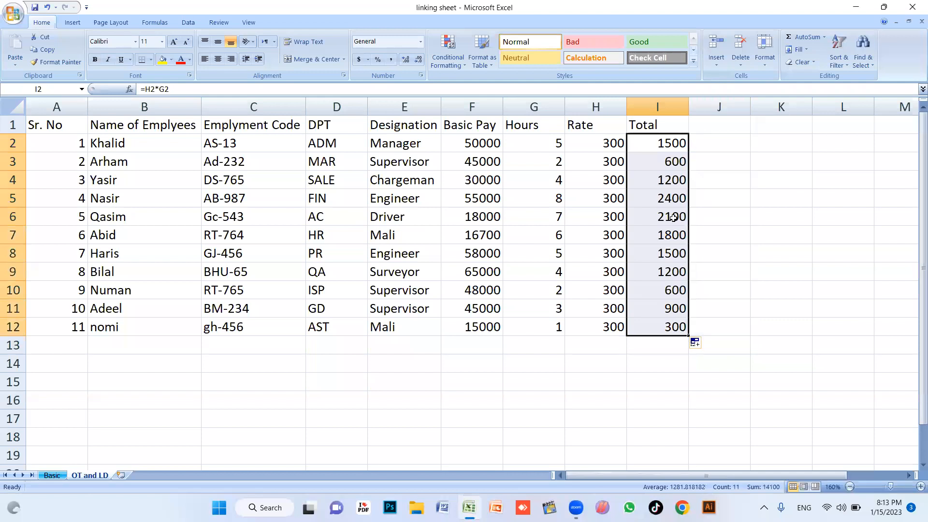
{"action": "left_click", "coordinate": [671, 302]}
{"action": "key", "text": "Down"}
{"action": "key", "text": "Down"}
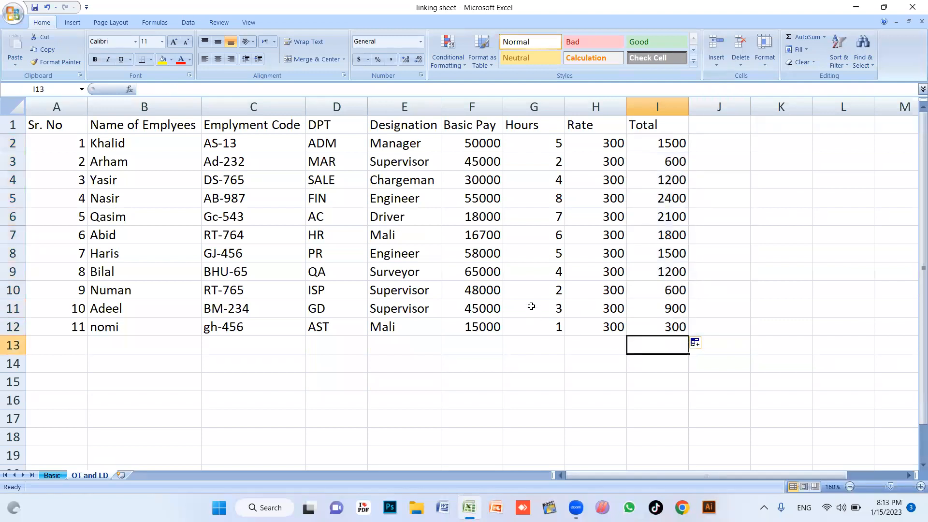
Change the hours in G5 from 8 to 5 and check the recalculated total in I5
{"action": "left_click", "coordinate": [541, 204]}
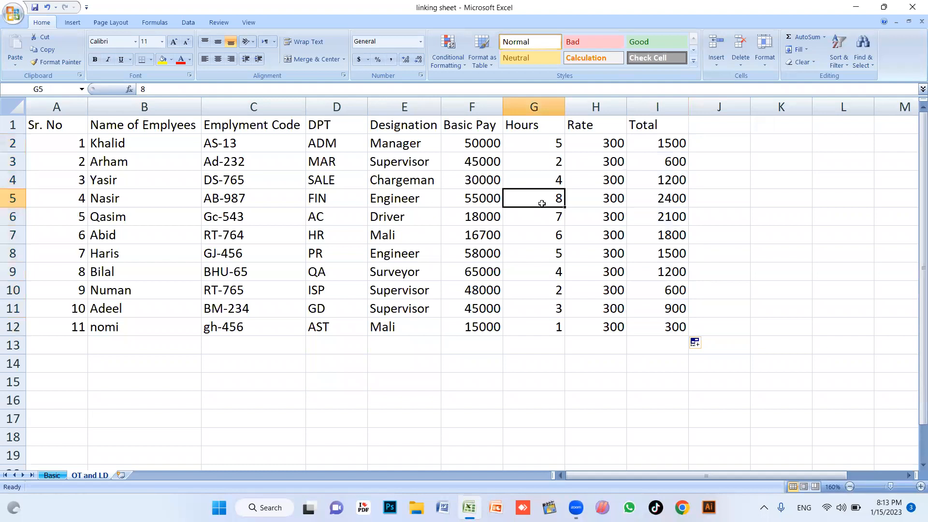
{"action": "type", "text": "6"}
{"action": "key", "text": "Return"}
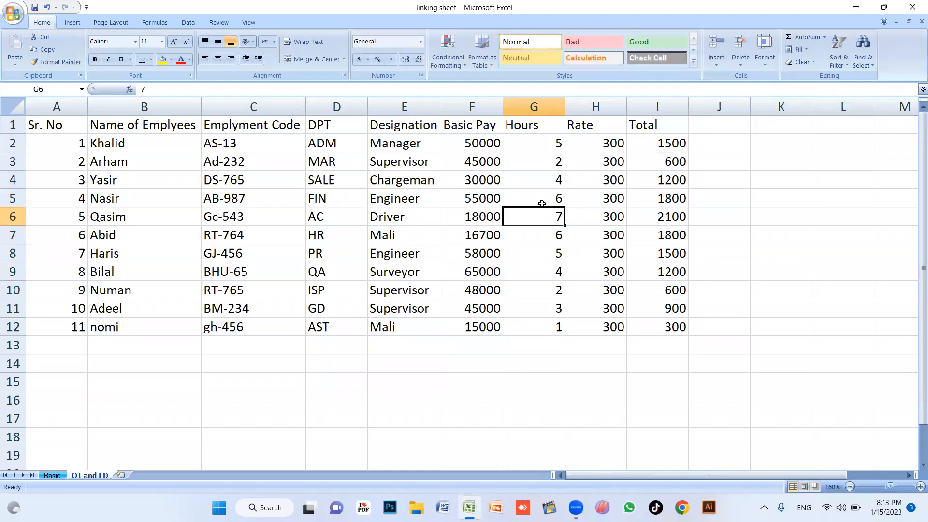
{"action": "left_click", "coordinate": [652, 193]}
{"action": "left_click", "coordinate": [554, 200]}
{"action": "type", "text": "5"}
{"action": "key", "text": "Return"}
{"action": "left_click", "coordinate": [646, 193]}
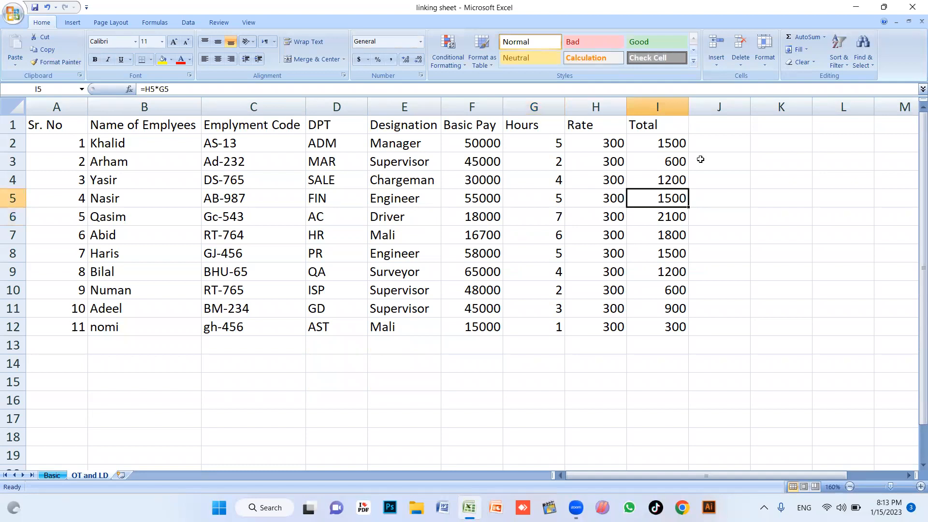
{"action": "left_click", "coordinate": [726, 126]}
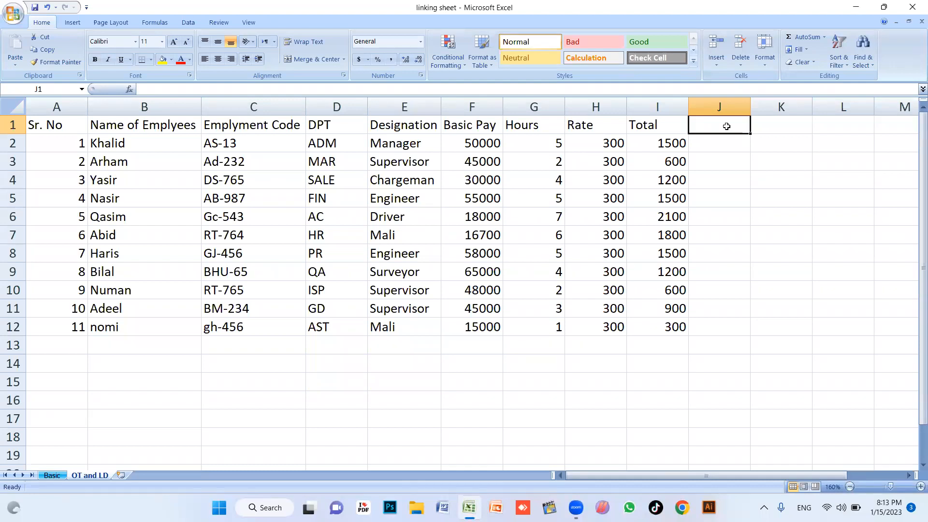
Add the heading Per Day Salary in J1, widen column J, and add Leaves in K1
{"action": "type", "text": "Per Day Salary"}
{"action": "key", "text": "Tab"}
{"action": "left_click_drag", "start_coordinate": [750, 107], "coordinate": [779, 107]}
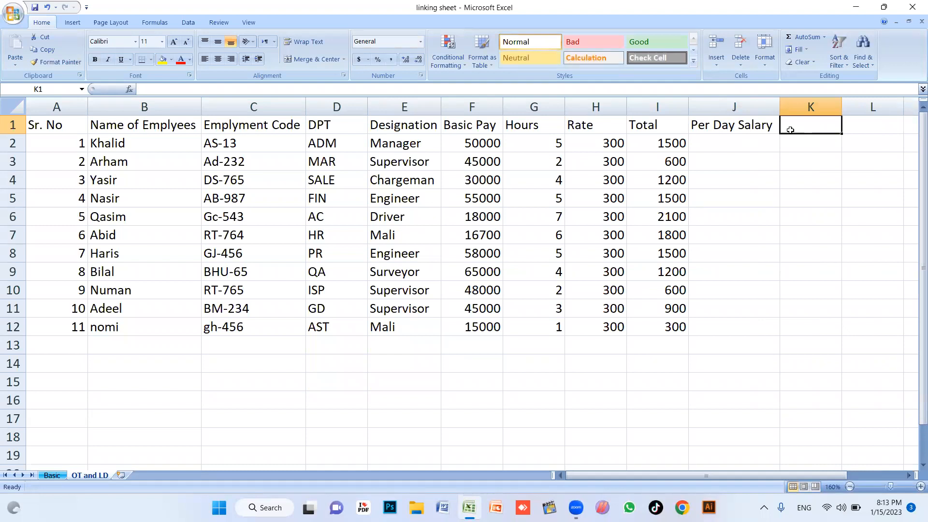
{"action": "type", "text": "De"}
{"action": "key", "text": "BackSpace"}
{"action": "key", "text": "BackSpace"}
{"action": "type", "text": "Leaves"}
{"action": "key", "text": "Tab"}
Add the heading Leave deduction in L1 and autofit column L to it
{"action": "type", "text": "Ded"}
{"action": "key", "text": "BackSpace"}
{"action": "key", "text": "BackSpace"}
{"action": "key", "text": "BackSpace"}
{"action": "type", "text": "Leave deduction"}
{"action": "left_click", "coordinate": [793, 142]}
{"action": "scroll", "coordinate": [775, 177], "scroll_direction": "down", "scroll_amount": 1, "text": "ctrl"}
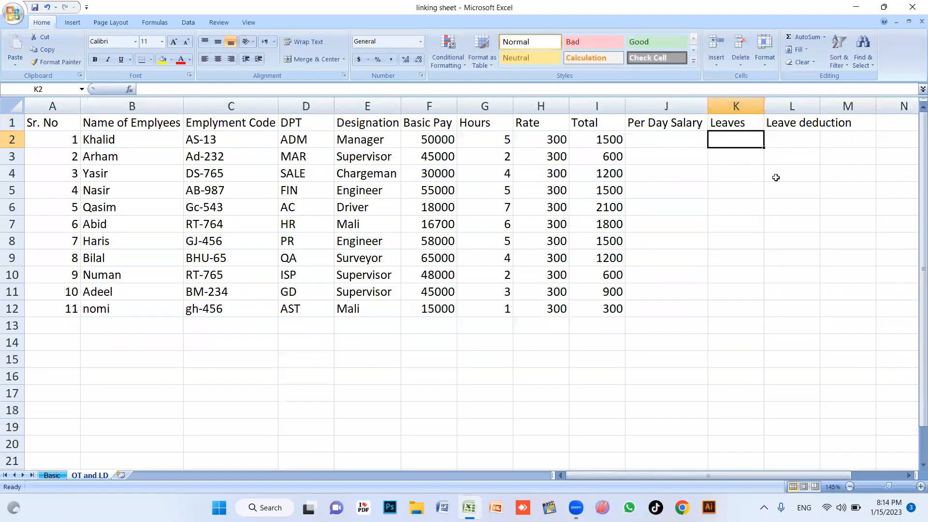
{"action": "left_click_drag", "start_coordinate": [714, 475], "coordinate": [757, 474]}
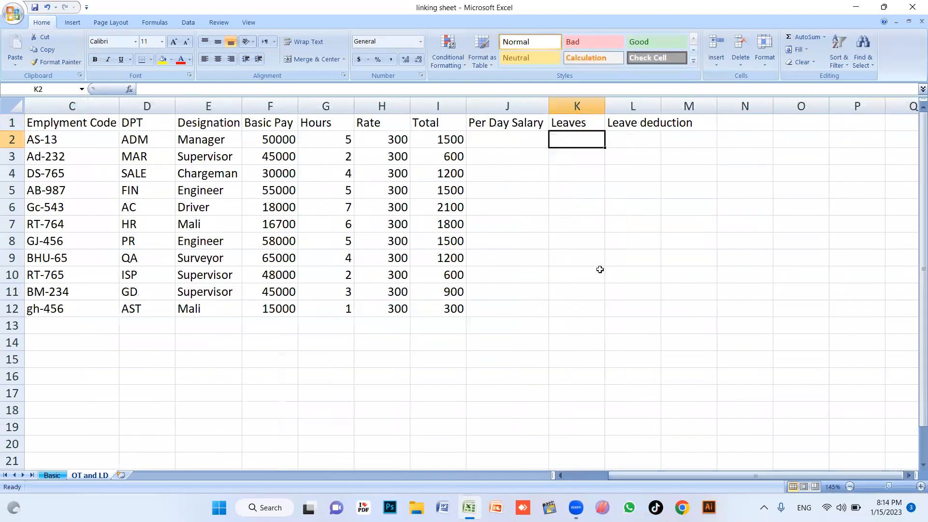
{"action": "double_click", "coordinate": [661, 106]}
{"action": "left_click", "coordinate": [650, 190]}
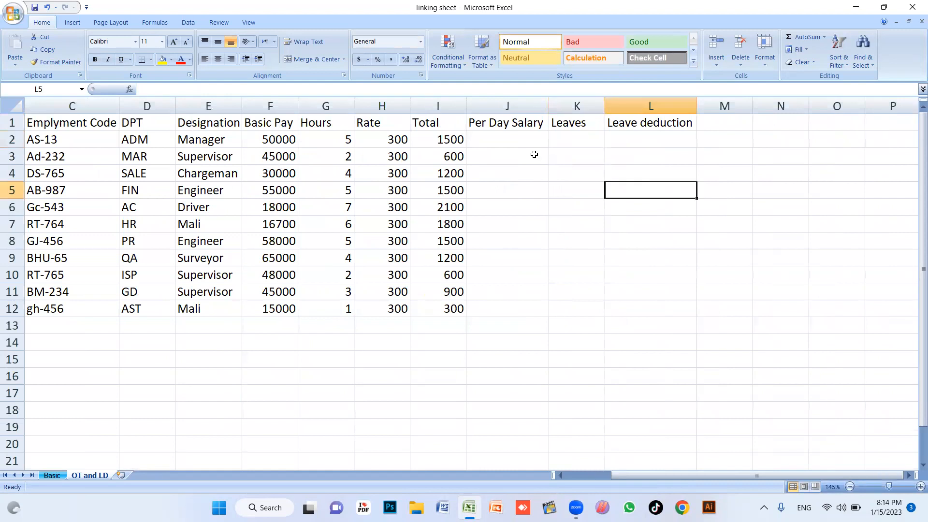
{"action": "left_click", "coordinate": [515, 138]}
Enter =F2/30 in J2 and fill it down to J12
{"action": "double_click", "coordinate": [516, 139]}
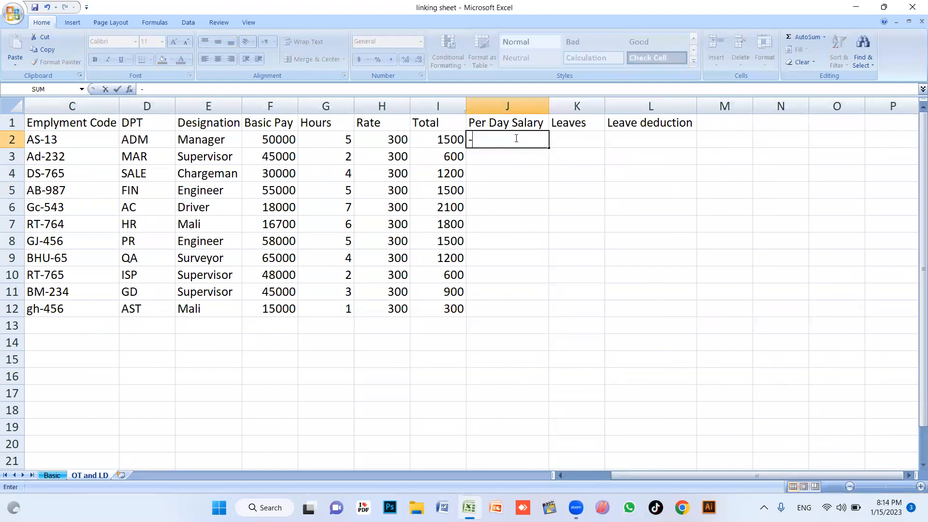
{"action": "type", "text": "="}
{"action": "left_click", "coordinate": [273, 135]}
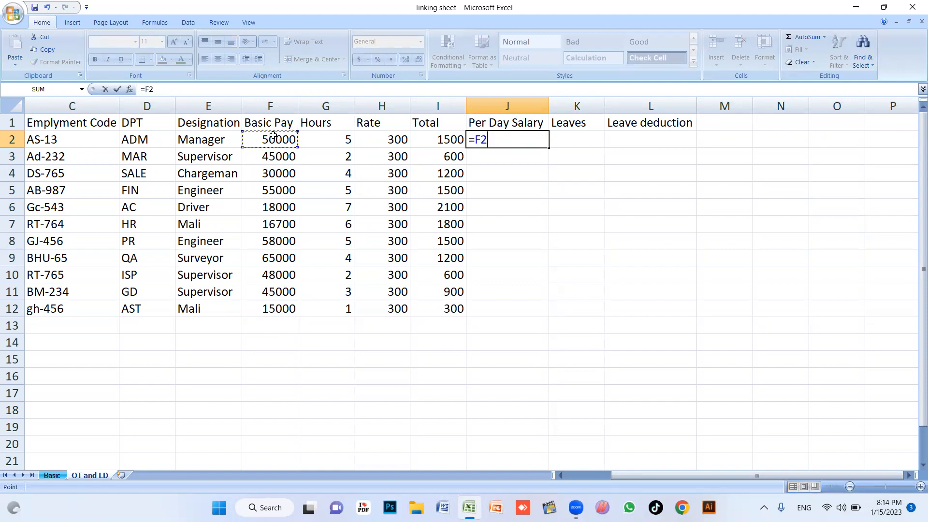
{"action": "type", "text": "/30"}
{"action": "key", "text": "Return"}
{"action": "left_click", "coordinate": [529, 142]}
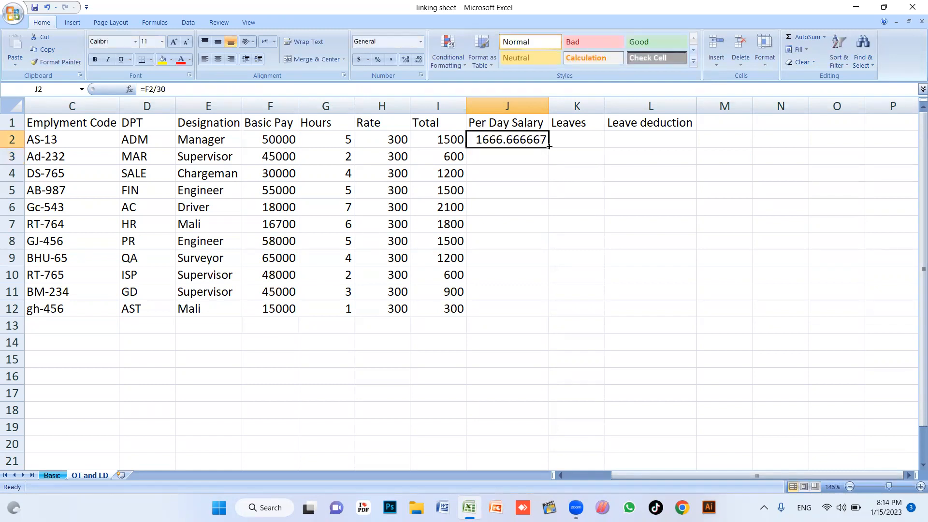
{"action": "double_click", "coordinate": [550, 146]}
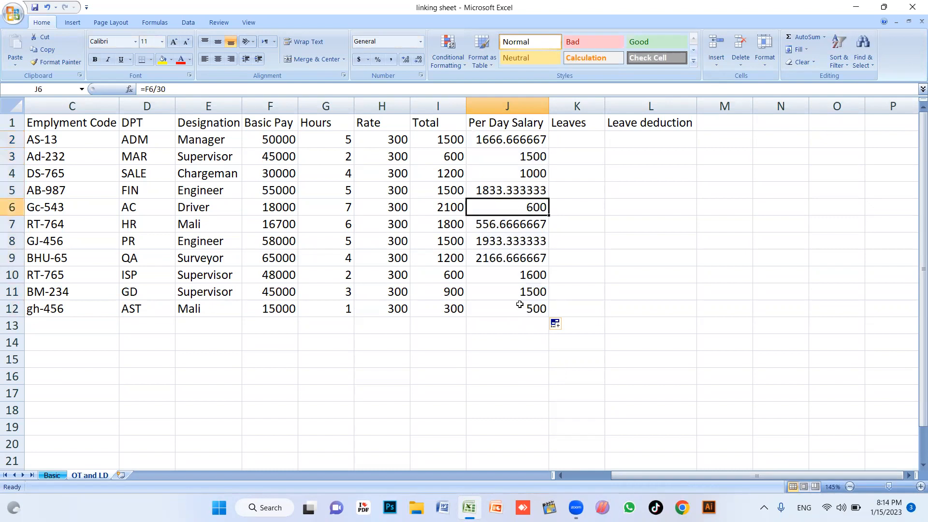
{"action": "left_click", "coordinate": [507, 342]}
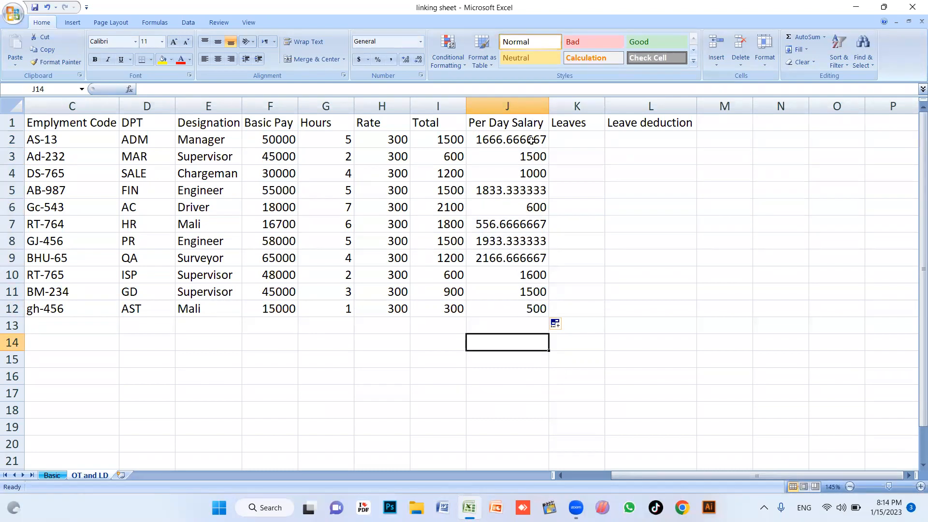
Format the per-day salaries in J2:J12 to show no decimal places
{"action": "left_click_drag", "start_coordinate": [531, 140], "coordinate": [538, 310]}
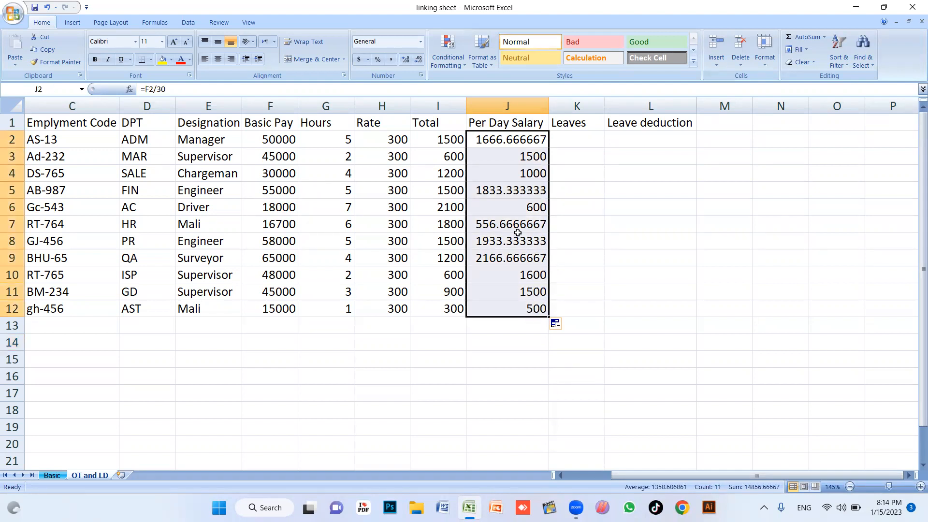
{"action": "left_click", "coordinate": [419, 60]}
{"action": "left_click", "coordinate": [419, 60]}
{"action": "left_click", "coordinate": [419, 60]}
{"action": "left_click", "coordinate": [419, 60]}
{"action": "left_click", "coordinate": [419, 60]}
{"action": "left_click", "coordinate": [419, 60]}
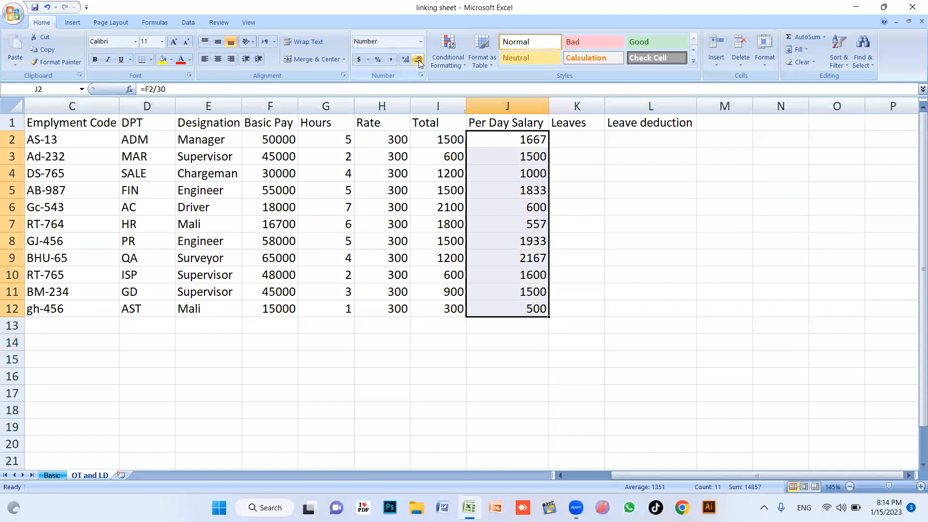
{"action": "left_click", "coordinate": [408, 60]}
{"action": "left_click", "coordinate": [408, 61]}
{"action": "left_click", "coordinate": [408, 61]}
{"action": "left_click", "coordinate": [408, 61]}
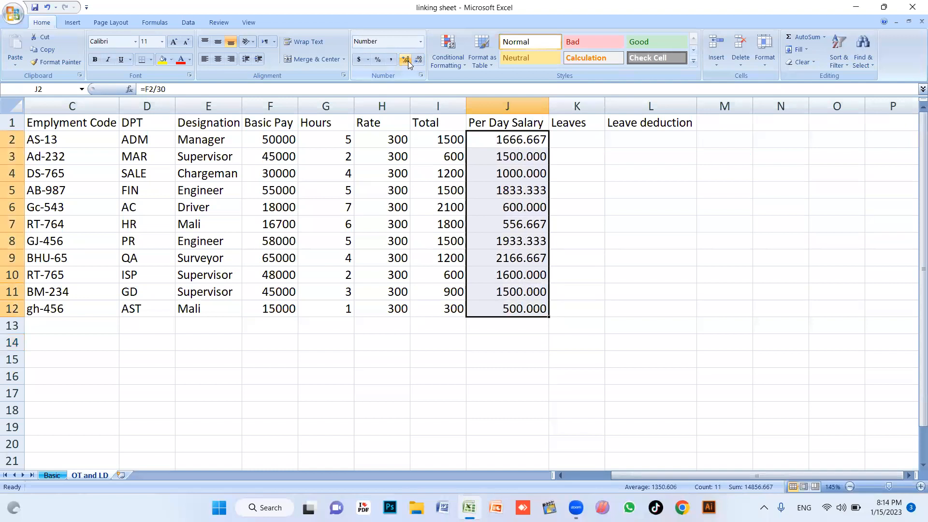
{"action": "left_click", "coordinate": [408, 61]}
{"action": "left_click", "coordinate": [410, 61]}
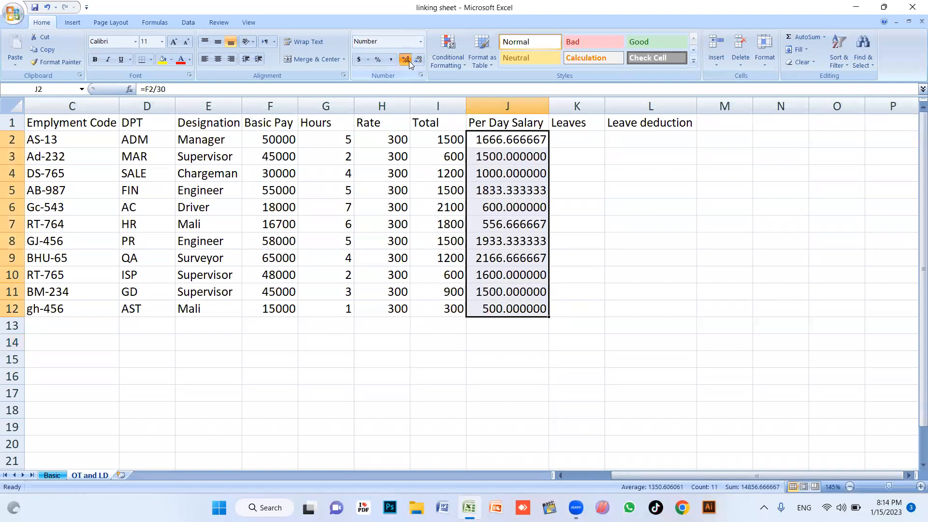
{"action": "left_click", "coordinate": [409, 61]}
{"action": "left_click", "coordinate": [419, 61]}
{"action": "left_click", "coordinate": [419, 61]}
{"action": "left_click", "coordinate": [419, 61]}
{"action": "left_click", "coordinate": [418, 61]}
{"action": "left_click", "coordinate": [419, 61]}
{"action": "left_click", "coordinate": [419, 61]}
{"action": "left_click", "coordinate": [419, 61]}
{"action": "left_click", "coordinate": [556, 154]}
{"action": "left_click", "coordinate": [569, 139]}
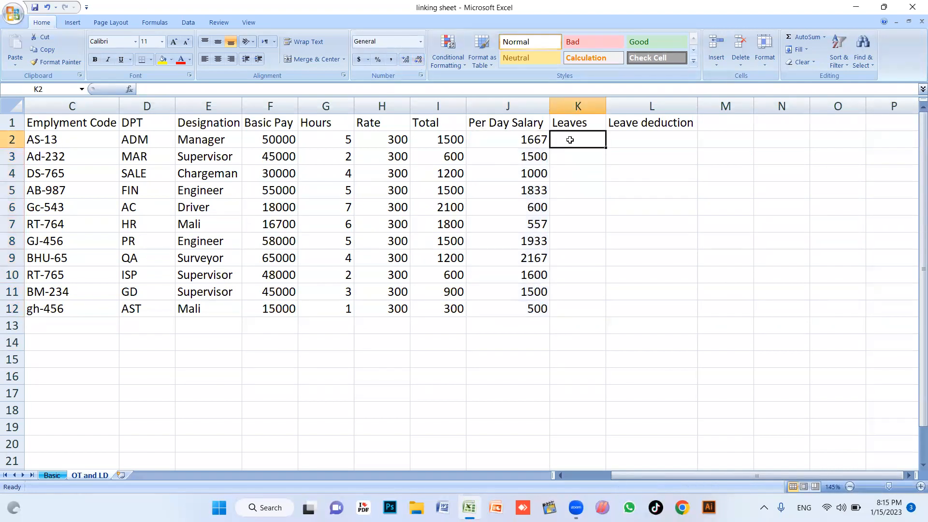
Enter the leave counts 2, 3, 2, 1, 3, 4, 5, 1, 2, 3, 4 down K2:K12
{"action": "type", "text": "2"}
{"action": "key", "text": "Return"}
{"action": "type", "text": "3"}
{"action": "key", "text": "Return"}
{"action": "type", "text": "2"}
{"action": "key", "text": "Return"}
{"action": "type", "text": "1"}
{"action": "key", "text": "Return"}
{"action": "type", "text": "3"}
{"action": "key", "text": "Return"}
{"action": "type", "text": "4"}
{"action": "key", "text": "Return"}
{"action": "type", "text": "5"}
{"action": "key", "text": "Return"}
{"action": "type", "text": "1 2 3"}
{"action": "key", "text": "Return"}
{"action": "type", "text": "4"}
{"action": "key", "text": "Return"}
Enter =J2*K2 in L2 and fill the leave deduction formula down to L12
{"action": "left_click", "coordinate": [650, 135]}
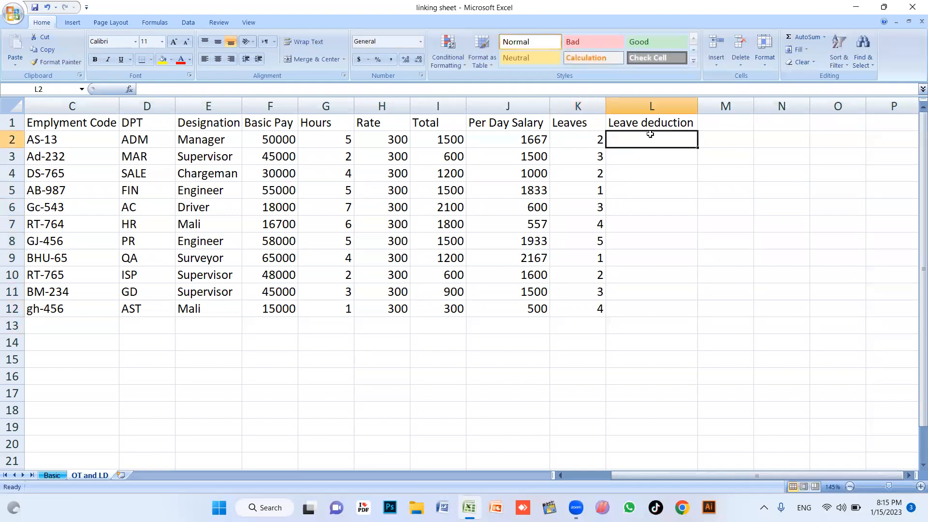
{"action": "type", "text": "-"}
{"action": "key", "text": "BackSpace"}
{"action": "type", "text": "="}
{"action": "left_click", "coordinate": [538, 141]}
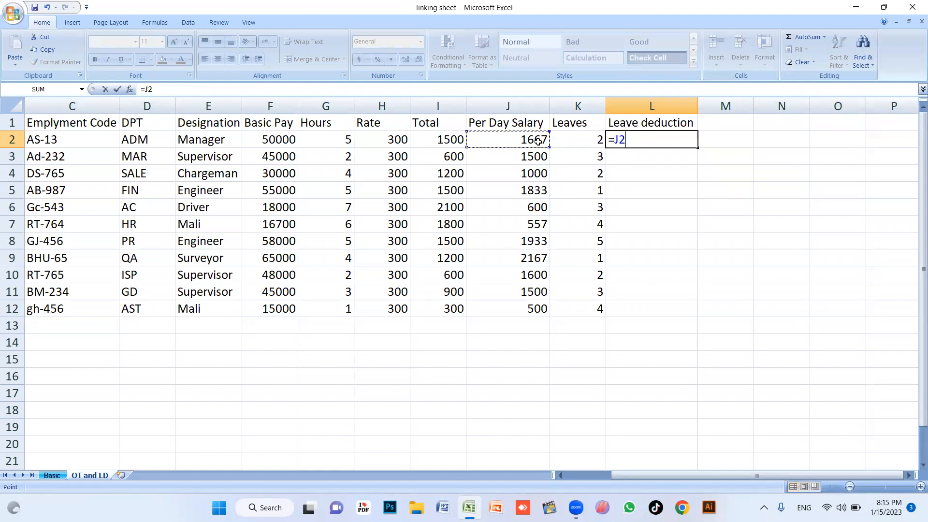
{"action": "type", "text": "*"}
{"action": "left_click", "coordinate": [575, 139]}
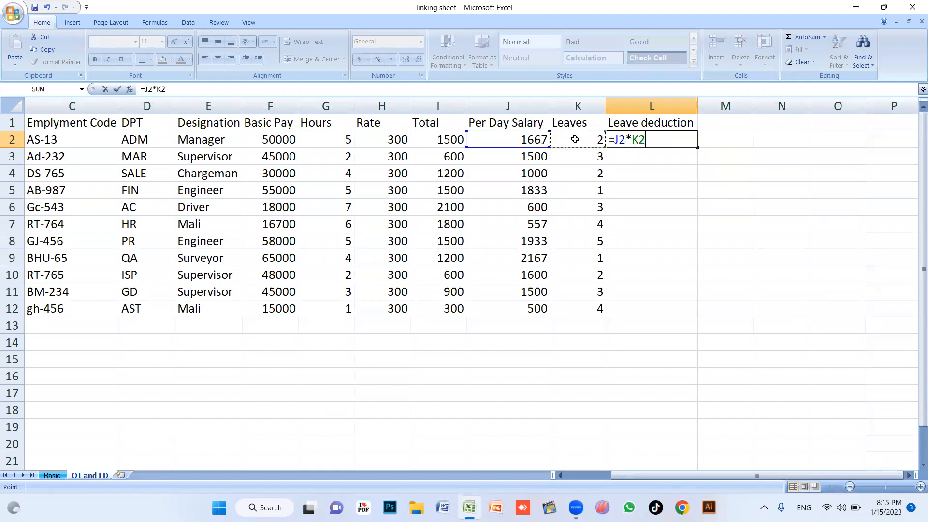
{"action": "key", "text": "Return"}
{"action": "left_click", "coordinate": [643, 139]}
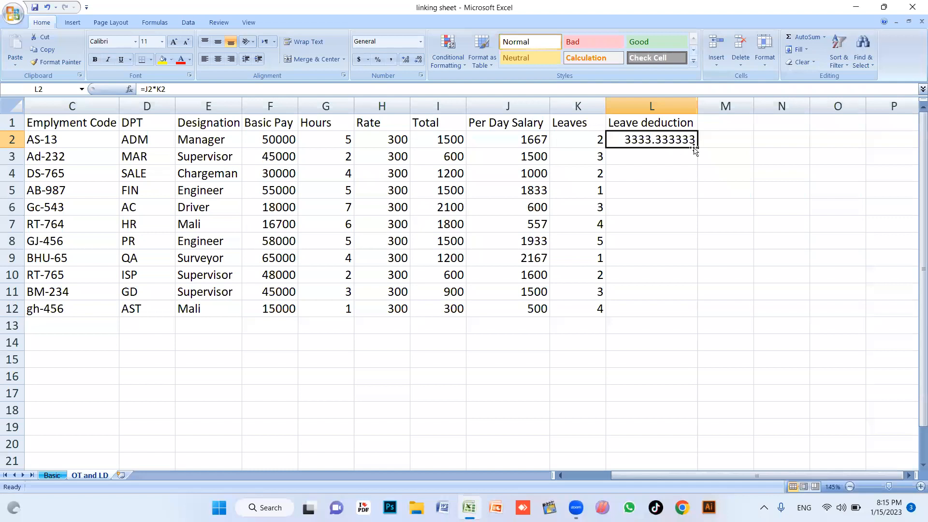
{"action": "double_click", "coordinate": [694, 148]}
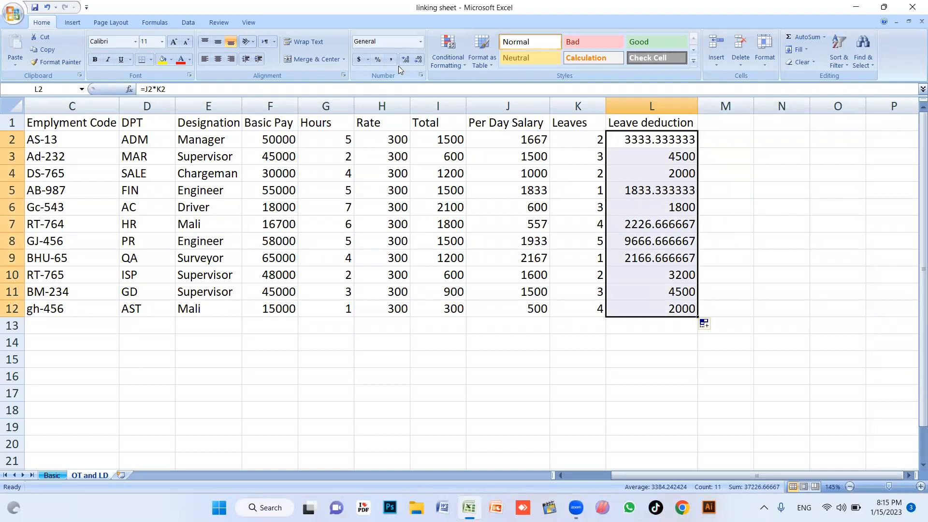
Show the leave deductions in L2:L12 as whole numbers
{"action": "left_click", "coordinate": [418, 59]}
{"action": "left_click", "coordinate": [418, 59]}
{"action": "left_click", "coordinate": [418, 59]}
{"action": "left_click", "coordinate": [418, 59]}
{"action": "left_click", "coordinate": [418, 59]}
{"action": "left_click", "coordinate": [768, 244]}
Centre-align the table A1:L12 and apply All Borders to it
{"action": "left_click_drag", "start_coordinate": [676, 308], "coordinate": [0, 82]}
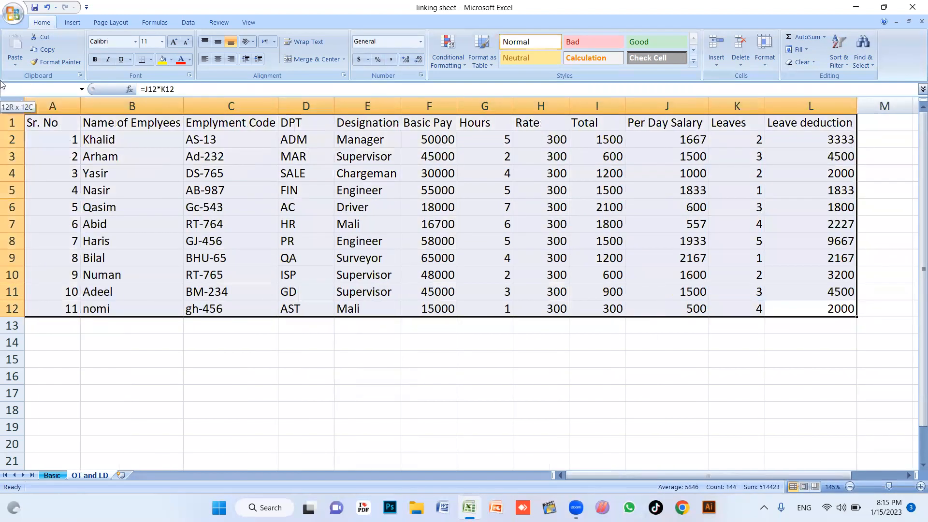
{"action": "left_click", "coordinate": [218, 59]}
{"action": "left_click", "coordinate": [151, 59]}
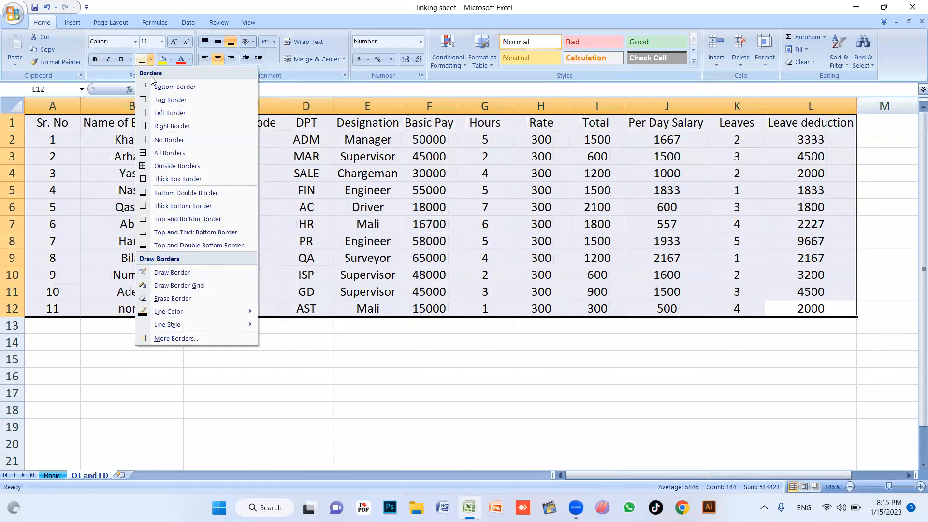
{"action": "left_click", "coordinate": [169, 152]}
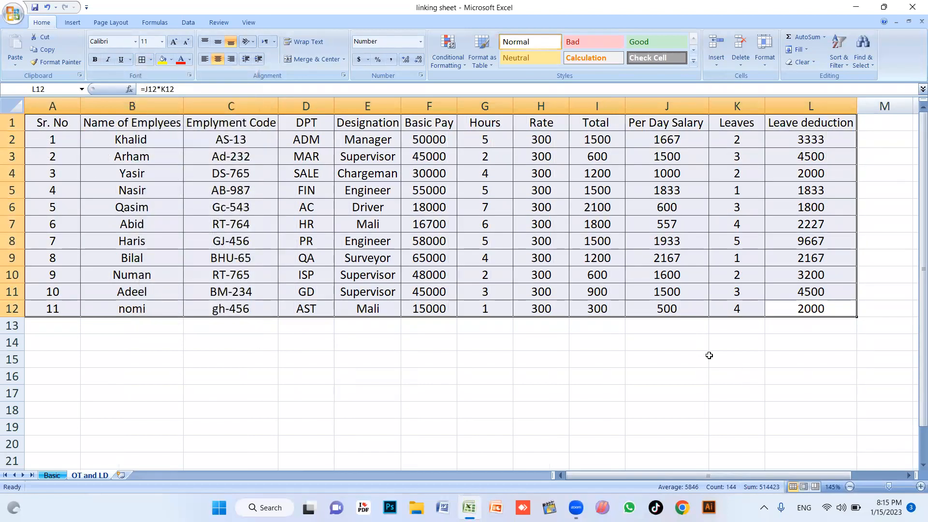
{"action": "left_click", "coordinate": [713, 358]}
Make the header row A1:L1 bold with yellow fill, and autofit columns B and E
{"action": "left_click", "coordinate": [827, 121]}
{"action": "left_click_drag", "start_coordinate": [638, 122], "coordinate": [49, 122]}
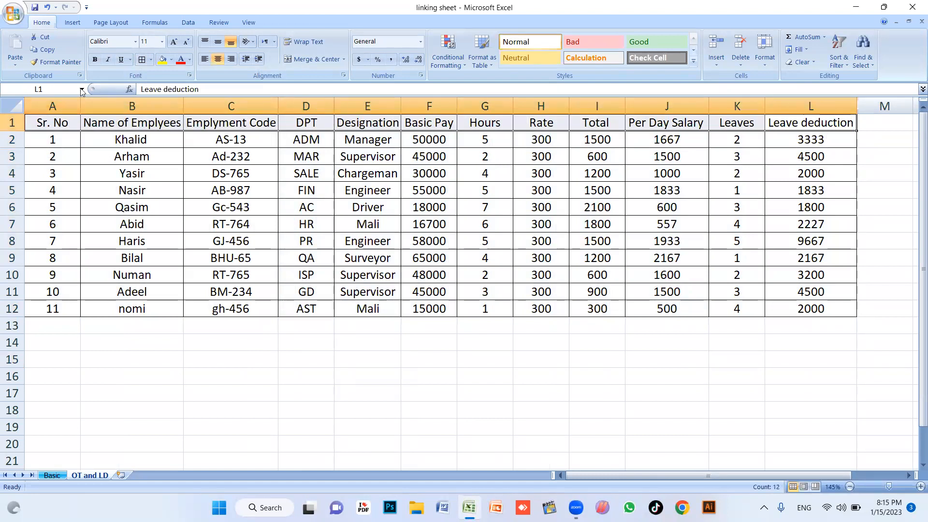
{"action": "left_click", "coordinate": [95, 61]}
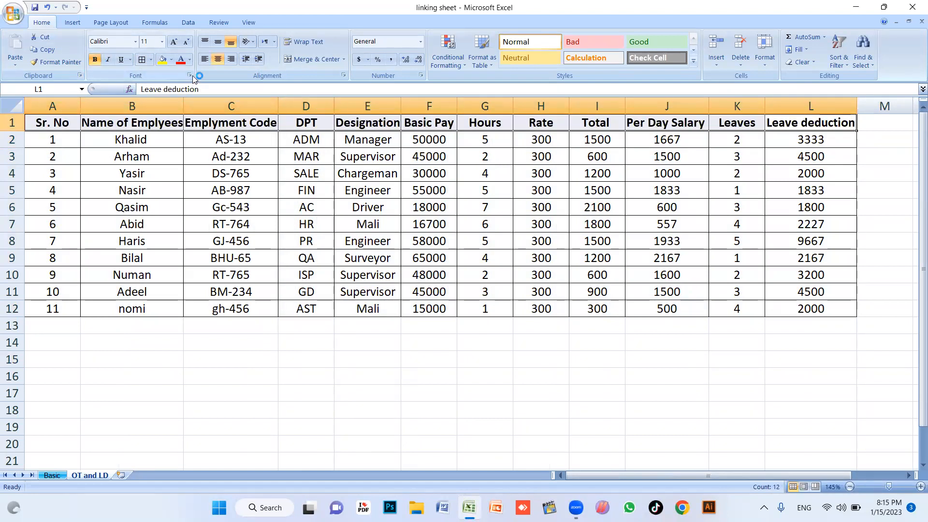
{"action": "left_click", "coordinate": [162, 59]}
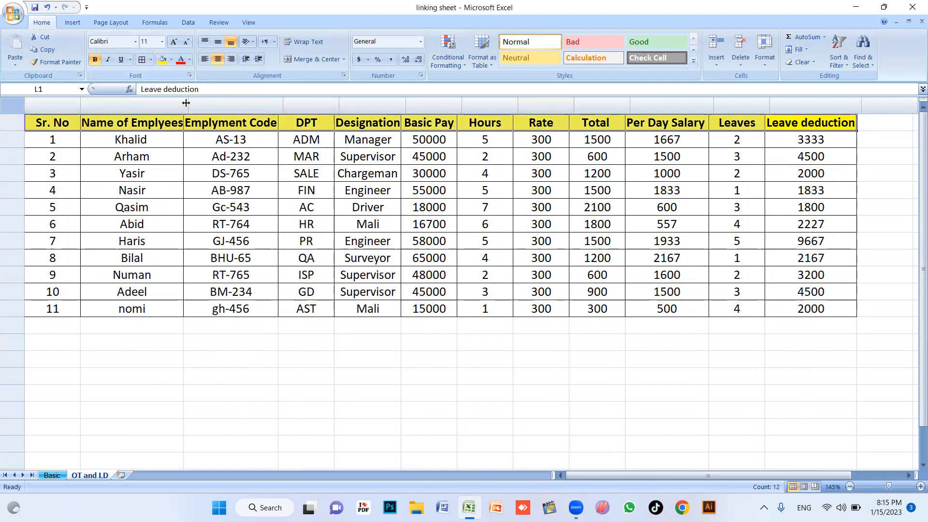
{"action": "double_click", "coordinate": [184, 110]}
{"action": "left_click", "coordinate": [384, 290]}
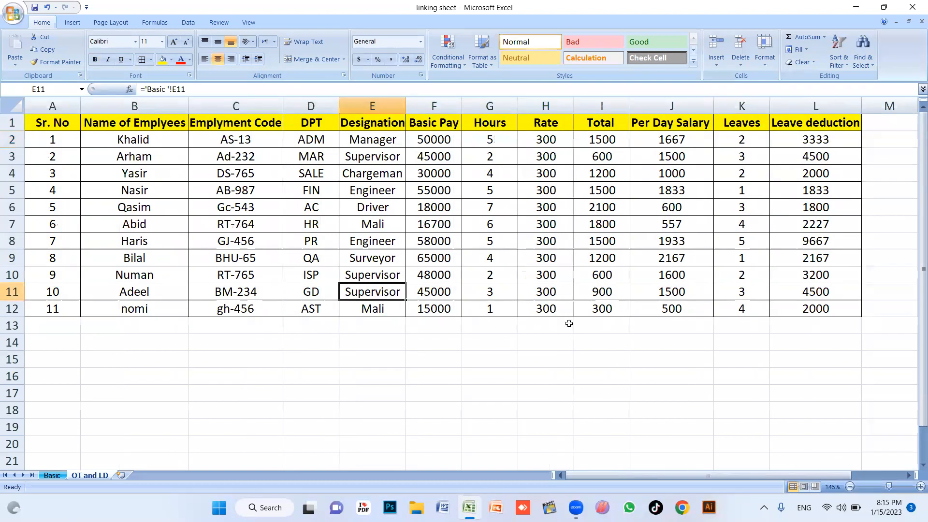
{"action": "double_click", "coordinate": [403, 104]}
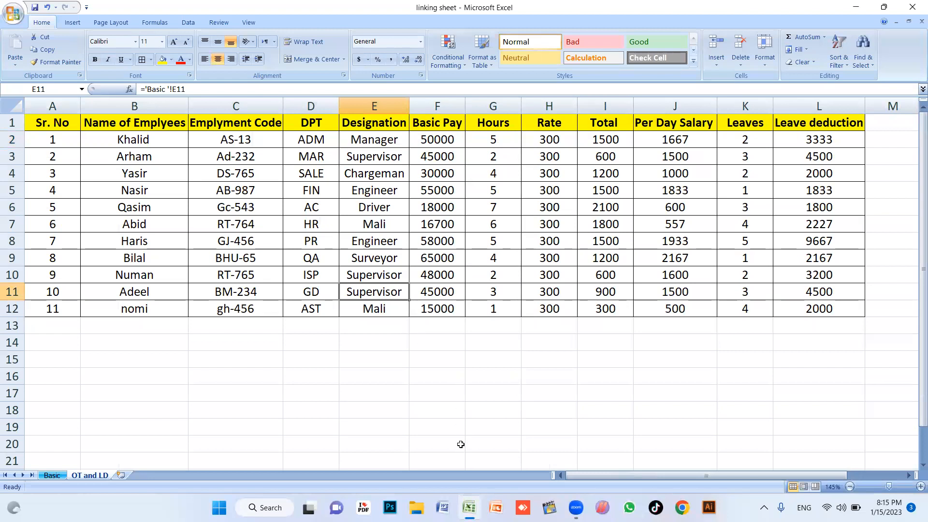
Check the Leave deduction formulas in L3 and L4 and the Per Day Salary formula in J2
{"action": "left_click", "coordinate": [535, 201]}
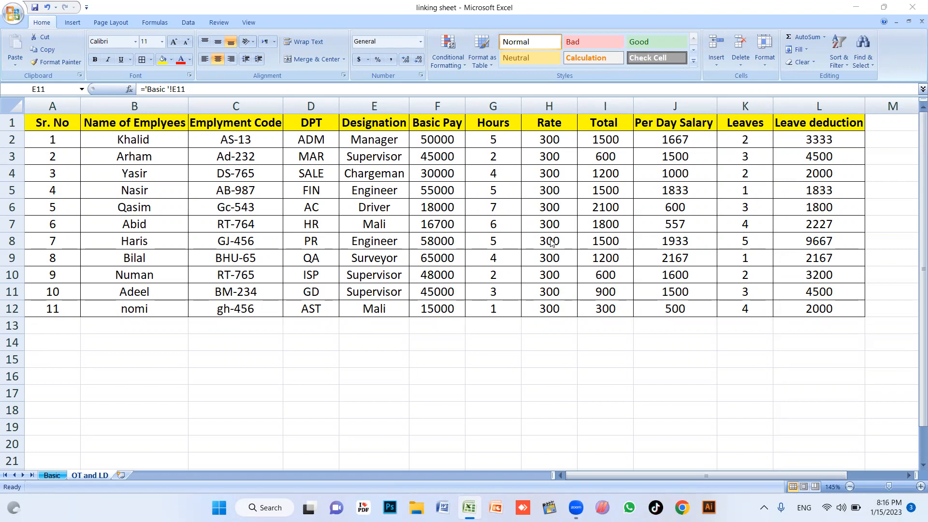
{"action": "left_click", "coordinate": [789, 154]}
{"action": "left_click", "coordinate": [679, 203]}
{"action": "left_click", "coordinate": [777, 168]}
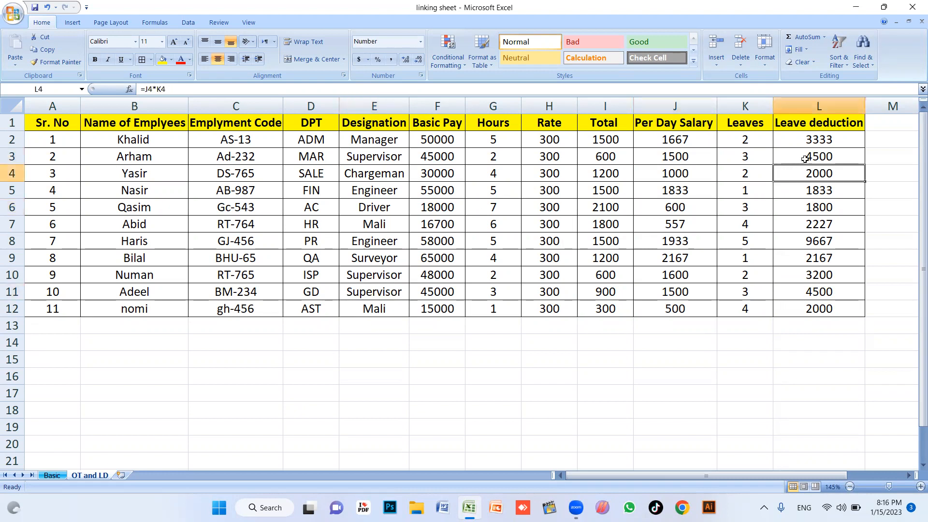
{"action": "left_click", "coordinate": [678, 145]}
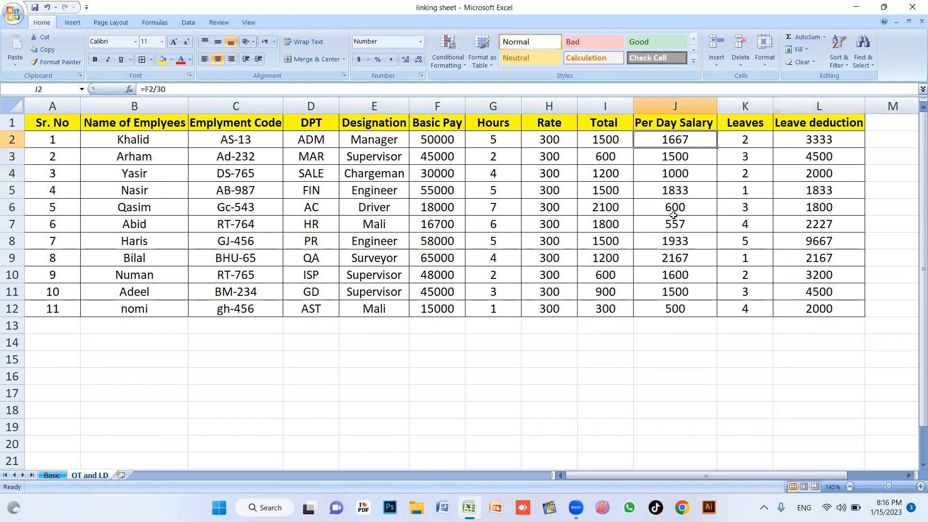
{"action": "left_click", "coordinate": [655, 256]}
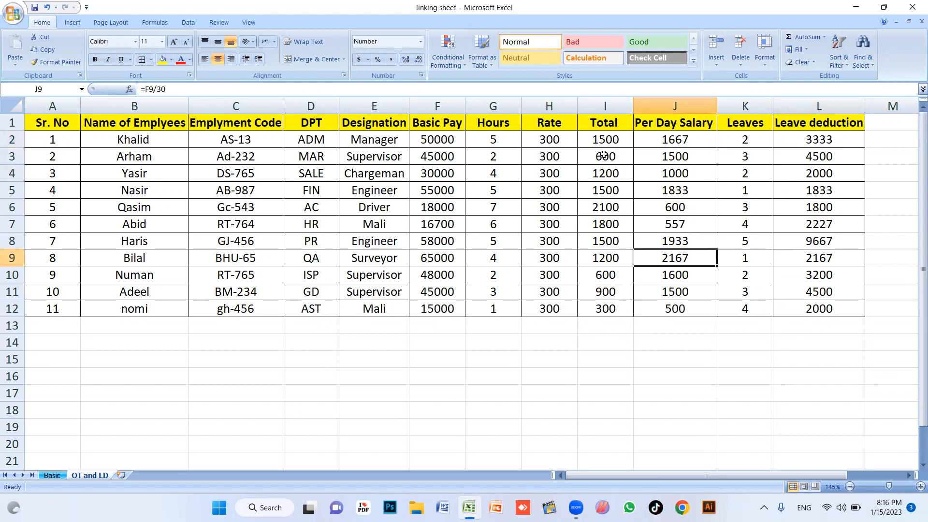
{"action": "left_click_drag", "start_coordinate": [678, 143], "coordinate": [677, 310]}
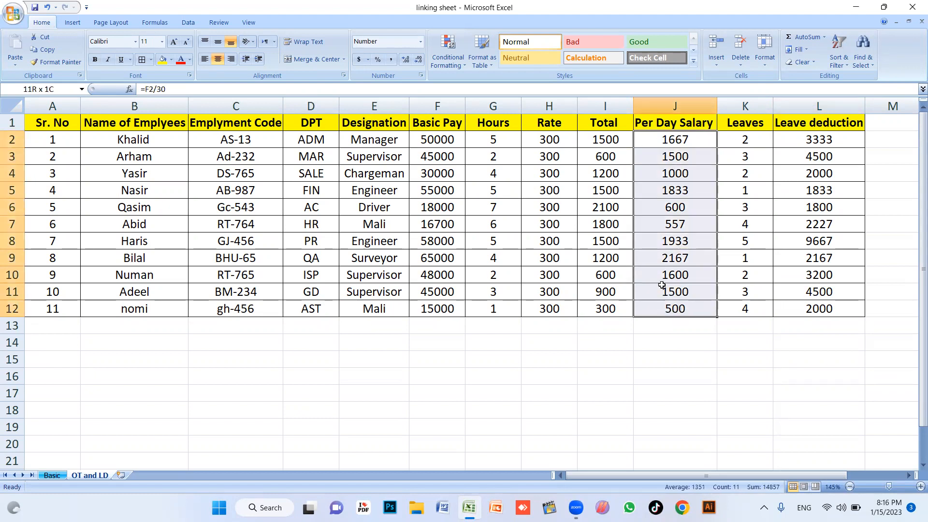
{"action": "left_click_drag", "start_coordinate": [675, 141], "coordinate": [675, 312]}
{"action": "left_click", "coordinate": [406, 59]}
{"action": "left_click", "coordinate": [405, 58]}
{"action": "left_click", "coordinate": [406, 59]}
{"action": "left_click", "coordinate": [405, 59]}
{"action": "left_click", "coordinate": [418, 59]}
{"action": "left_click", "coordinate": [418, 59]}
{"action": "left_click", "coordinate": [419, 60]}
{"action": "left_click", "coordinate": [418, 60]}
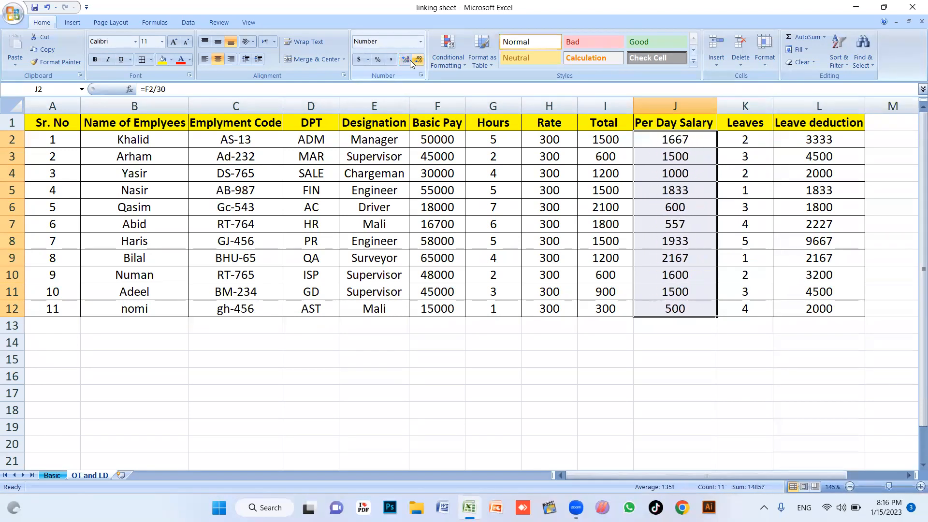
{"action": "left_click", "coordinate": [407, 61]}
{"action": "left_click", "coordinate": [407, 60]}
{"action": "left_click", "coordinate": [408, 61]}
{"action": "left_click", "coordinate": [407, 61]}
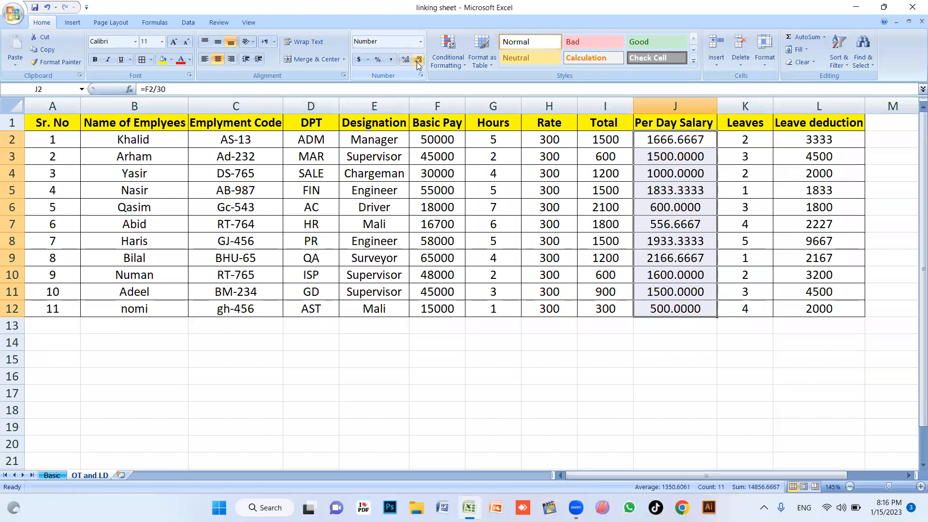
{"action": "left_click", "coordinate": [419, 60]}
{"action": "left_click", "coordinate": [418, 61]}
{"action": "left_click", "coordinate": [418, 61]}
{"action": "left_click", "coordinate": [418, 60]}
{"action": "left_click", "coordinate": [406, 60]}
{"action": "left_click", "coordinate": [418, 60]}
{"action": "left_click", "coordinate": [408, 61]}
{"action": "left_click", "coordinate": [409, 61]}
{"action": "left_click", "coordinate": [408, 61]}
{"action": "left_click", "coordinate": [419, 60]}
{"action": "left_click", "coordinate": [418, 60]}
{"action": "left_click", "coordinate": [419, 60]}
{"action": "left_click", "coordinate": [705, 373]}
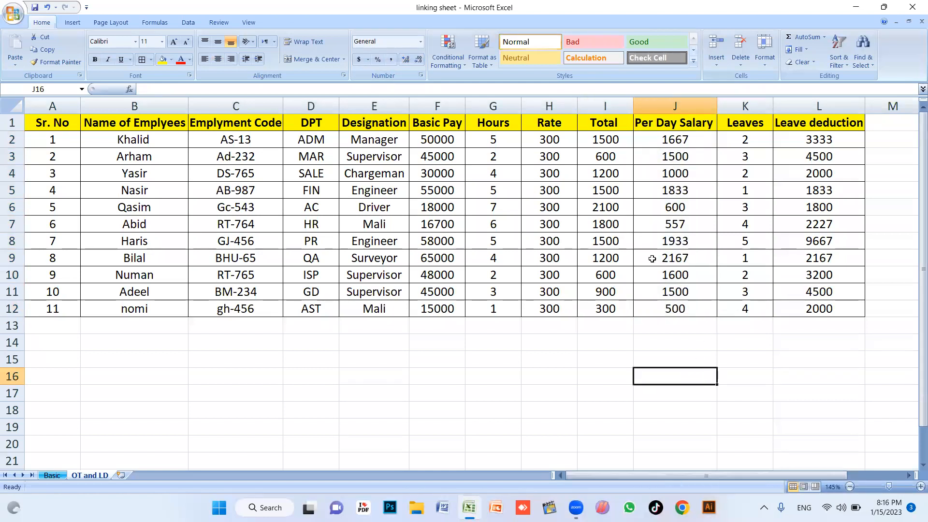
Insert a new blank worksheet and name it Final
{"action": "left_click", "coordinate": [121, 479]}
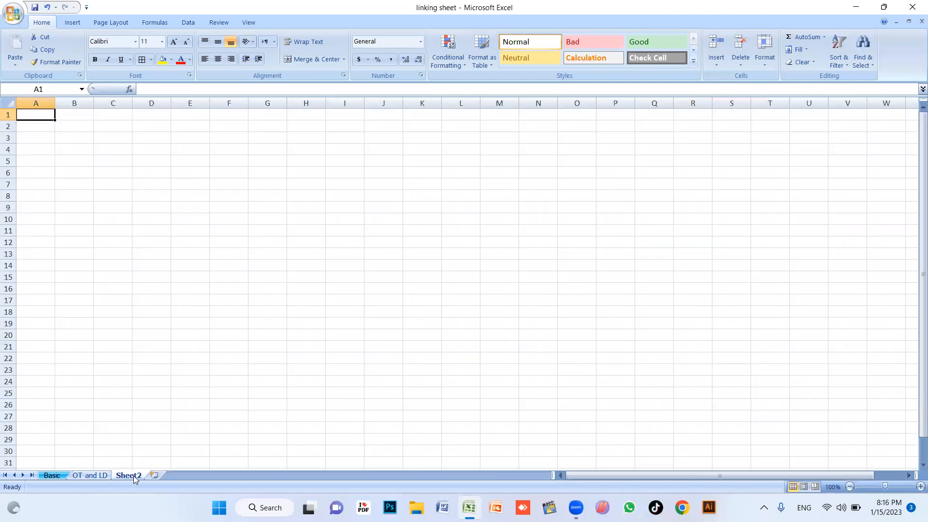
{"action": "double_click", "coordinate": [133, 475]}
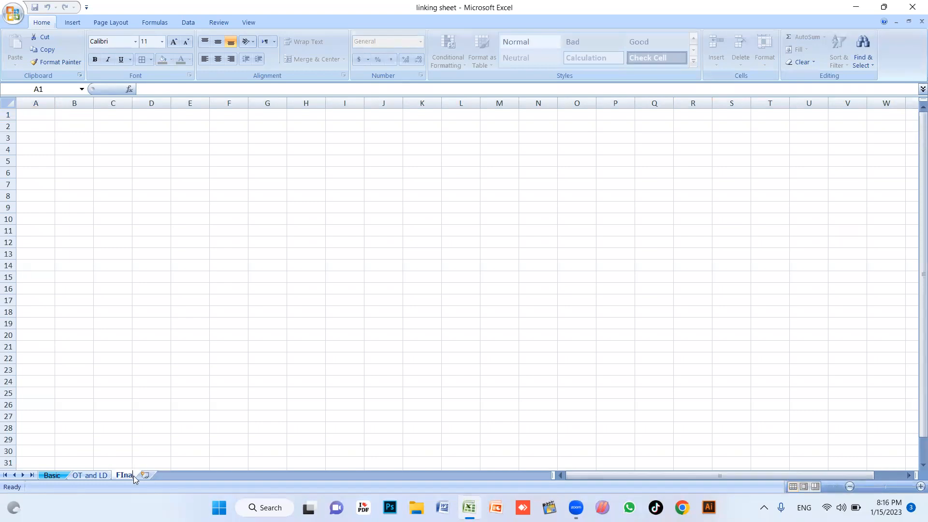
{"action": "type", "text": "Final"}
{"action": "key", "text": "Return"}
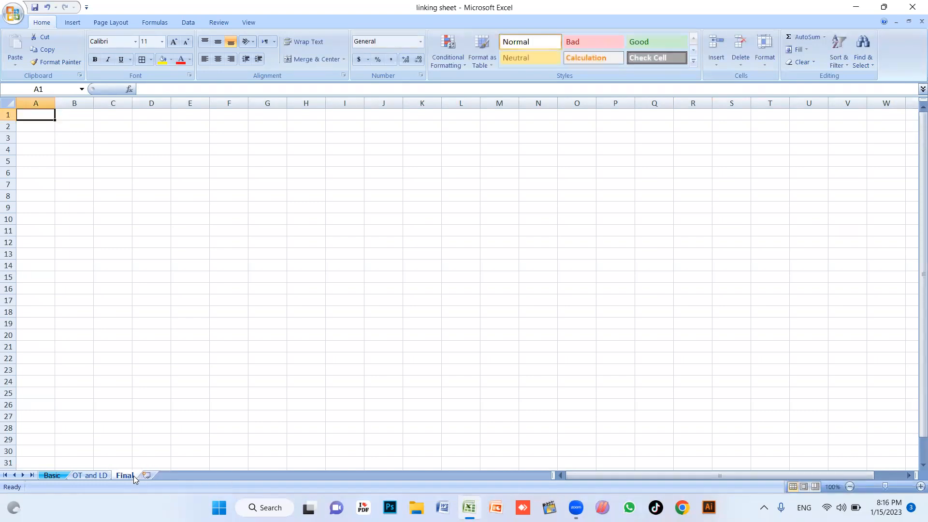
Colour the Final sheet's tab yellow
{"action": "left_click", "coordinate": [96, 475]}
{"action": "left_click", "coordinate": [125, 476]}
{"action": "right_click", "coordinate": [124, 476]}
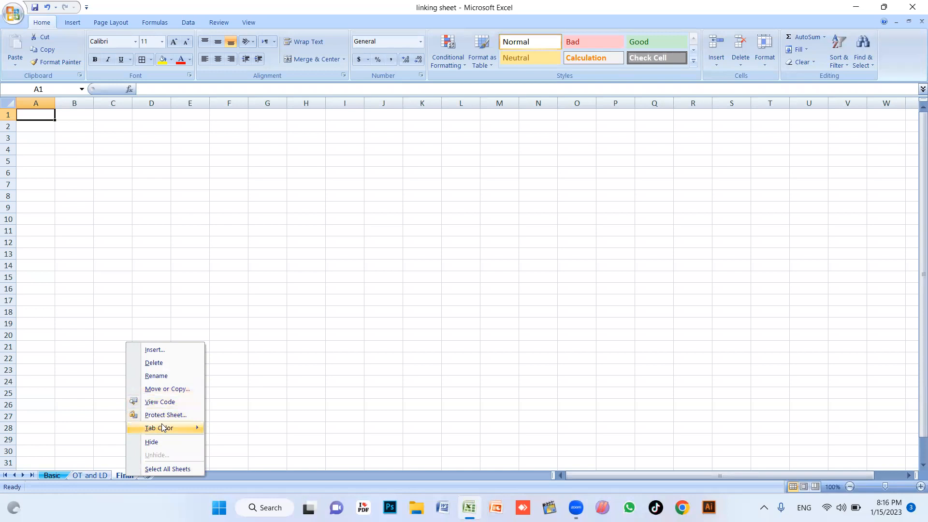
{"action": "mouse_move", "coordinate": [186, 428]}
{"action": "left_click", "coordinate": [238, 456]}
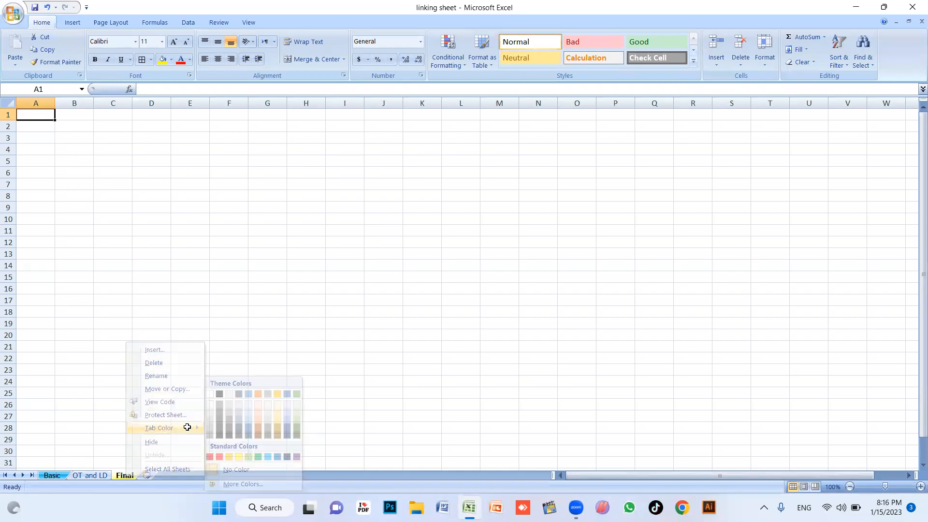
Colour the OT and LD sheet's tab red
{"action": "left_click", "coordinate": [89, 475]}
{"action": "right_click", "coordinate": [90, 474]}
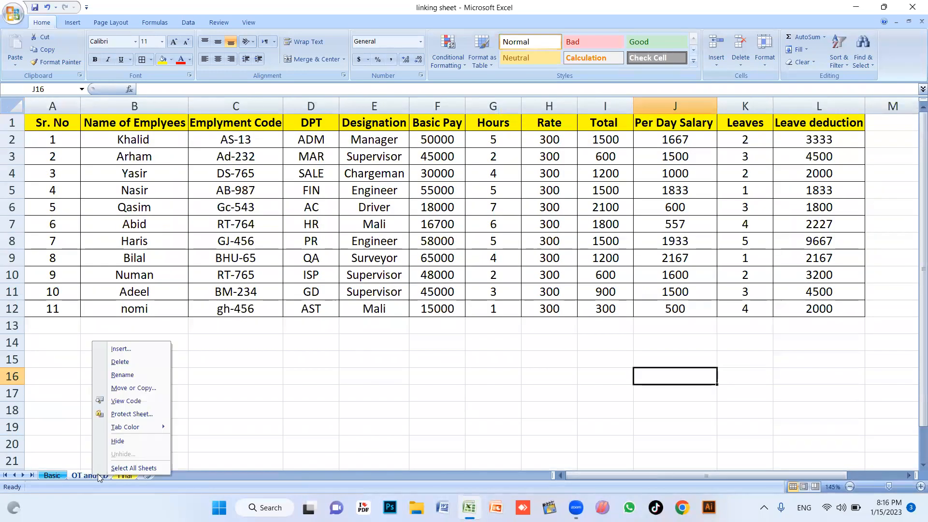
{"action": "mouse_move", "coordinate": [137, 429]}
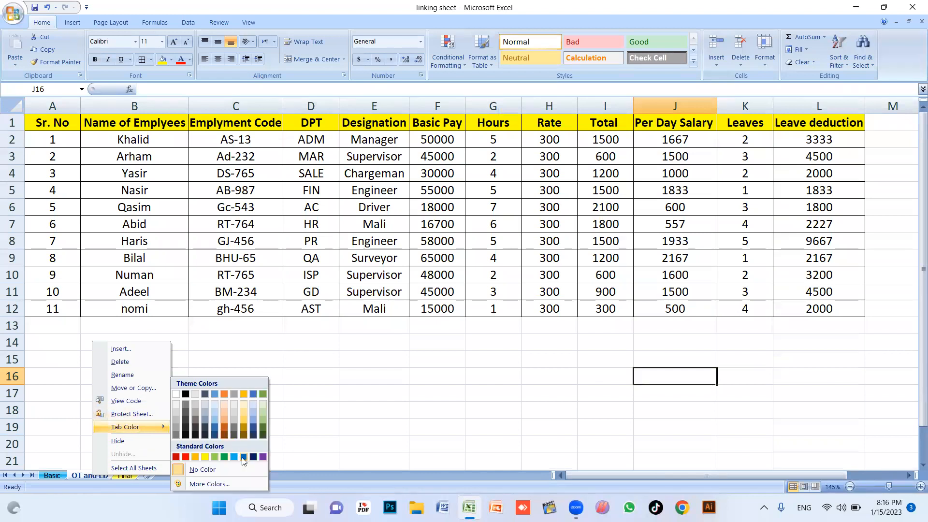
{"action": "left_click", "coordinate": [186, 456]}
{"action": "left_click", "coordinate": [302, 394]}
{"action": "left_click", "coordinate": [125, 476]}
{"action": "left_click", "coordinate": [96, 476]}
{"action": "left_click", "coordinate": [127, 476]}
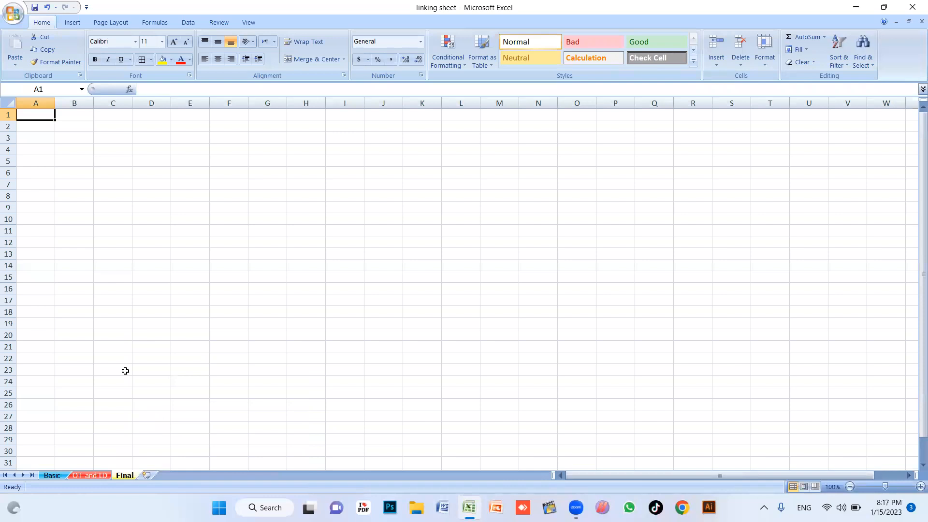
{"action": "scroll", "coordinate": [146, 298], "scroll_direction": "up", "scroll_amount": 5}
{"action": "scroll", "coordinate": [146, 298], "scroll_direction": "up", "scroll_amount": 3}
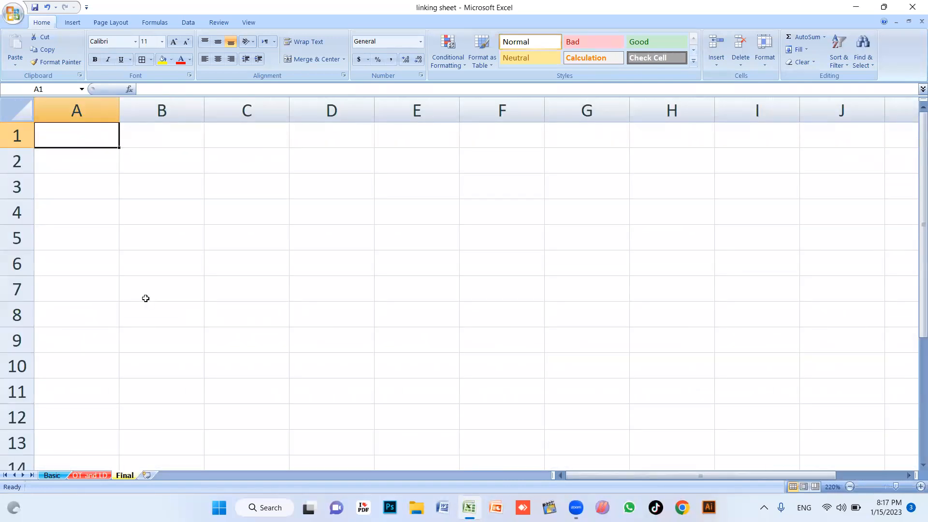
Link Final's A1 to OT and LD's A1 and fill the link down column A
{"action": "type", "text": "="}
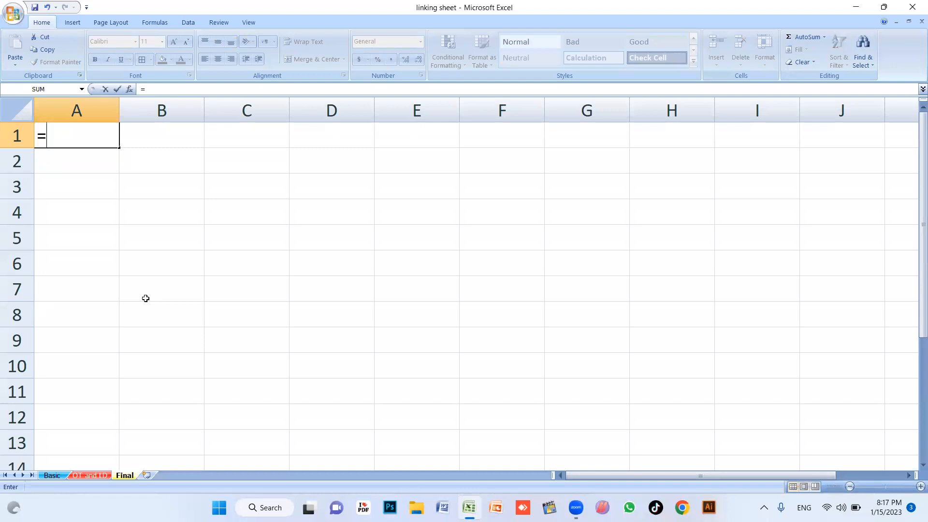
{"action": "left_click", "coordinate": [84, 477]}
{"action": "left_click", "coordinate": [48, 125]}
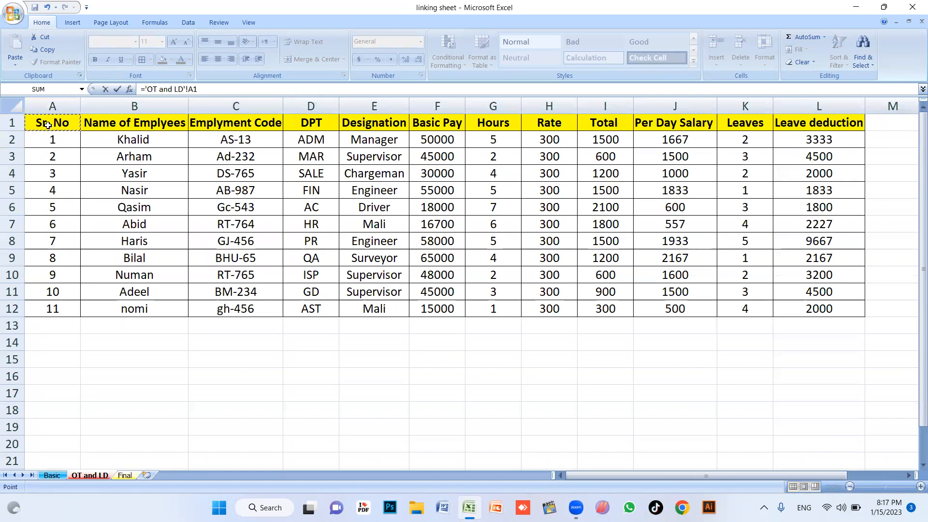
{"action": "key", "text": "Return"}
{"action": "left_click", "coordinate": [73, 142]}
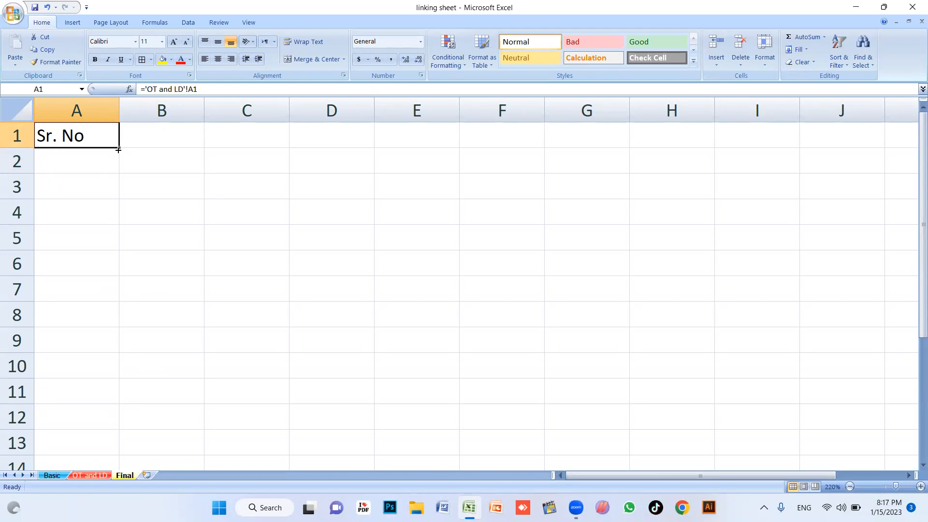
{"action": "left_click_drag", "start_coordinate": [118, 148], "coordinate": [775, 429]}
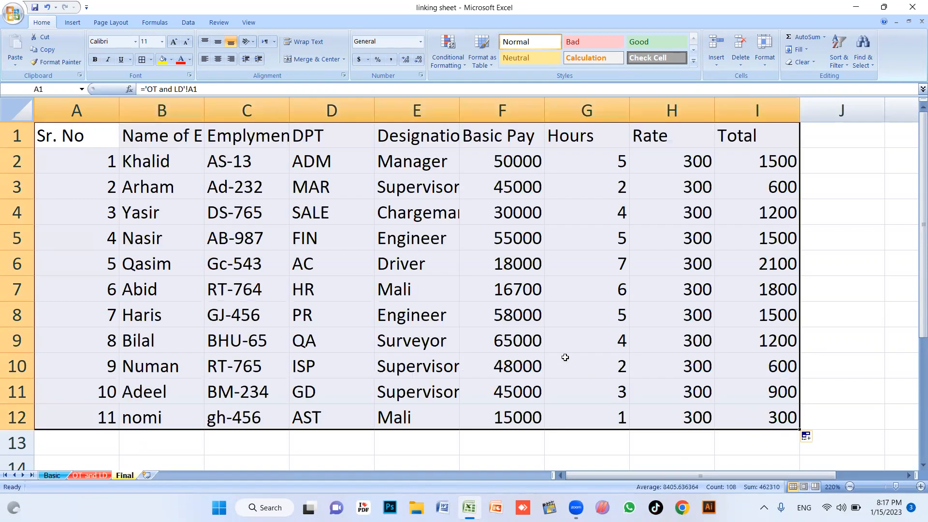
Fill the links across to Leave deduction column L and check that column M stays empty
{"action": "scroll", "coordinate": [514, 336], "scroll_direction": "down", "scroll_amount": 3}
{"action": "left_click_drag", "start_coordinate": [637, 360], "coordinate": [839, 341]}
{"action": "scroll", "coordinate": [744, 333], "scroll_direction": "down", "scroll_amount": 2}
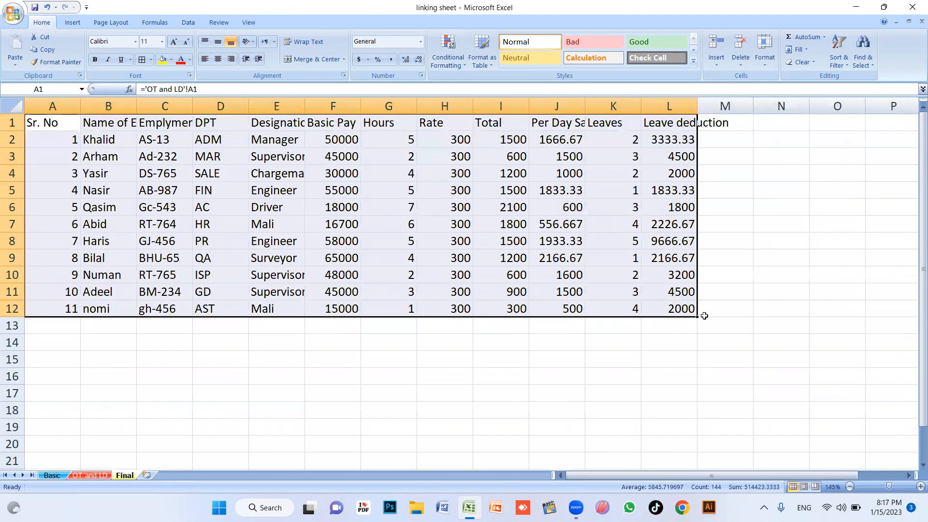
{"action": "mouse_move", "coordinate": [699, 316]}
{"action": "left_mouse_down"}
{"action": "mouse_move", "coordinate": [762, 312]}
{"action": "mouse_move", "coordinate": [706, 318]}
{"action": "left_mouse_up"}
{"action": "left_click", "coordinate": [736, 186]}
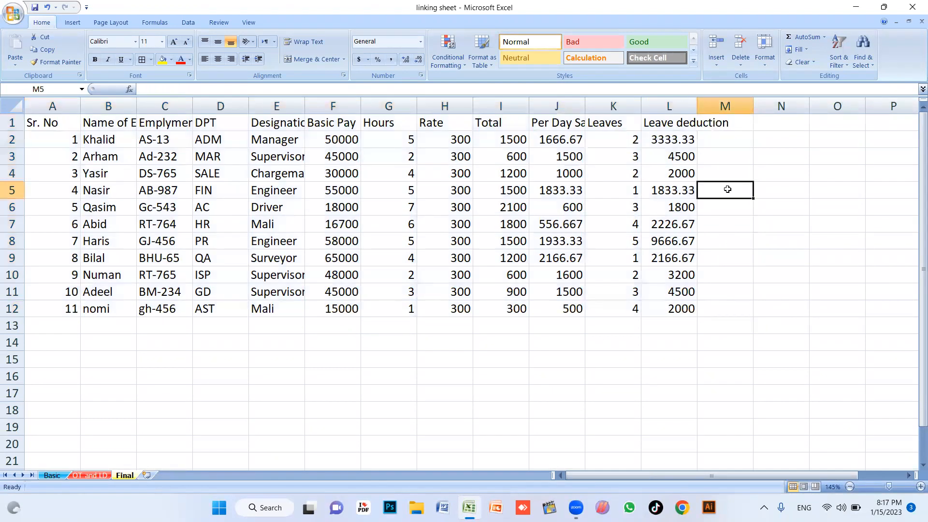
{"action": "left_click_drag", "start_coordinate": [733, 142], "coordinate": [738, 311]}
{"action": "left_click", "coordinate": [672, 347]}
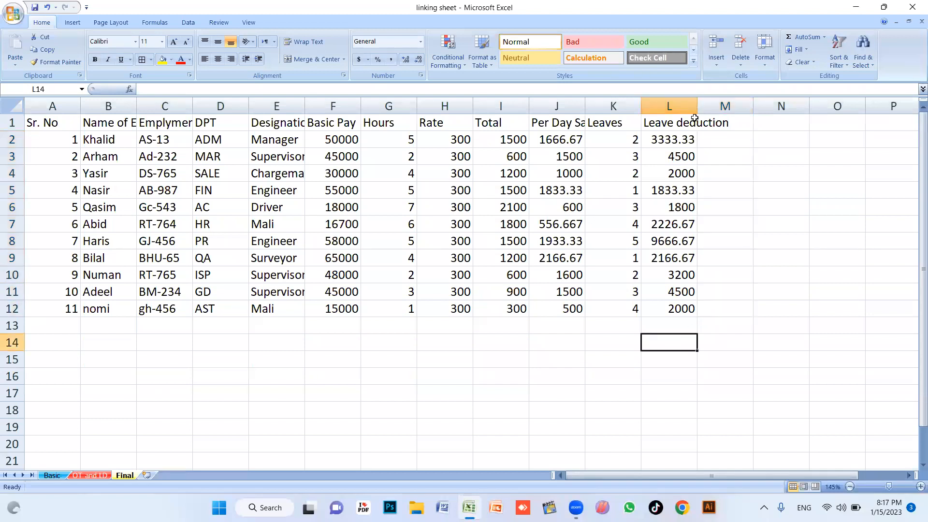
{"action": "left_click", "coordinate": [713, 219]}
{"action": "left_click", "coordinate": [690, 297]}
{"action": "left_click", "coordinate": [653, 272]}
{"action": "left_click", "coordinate": [735, 140]}
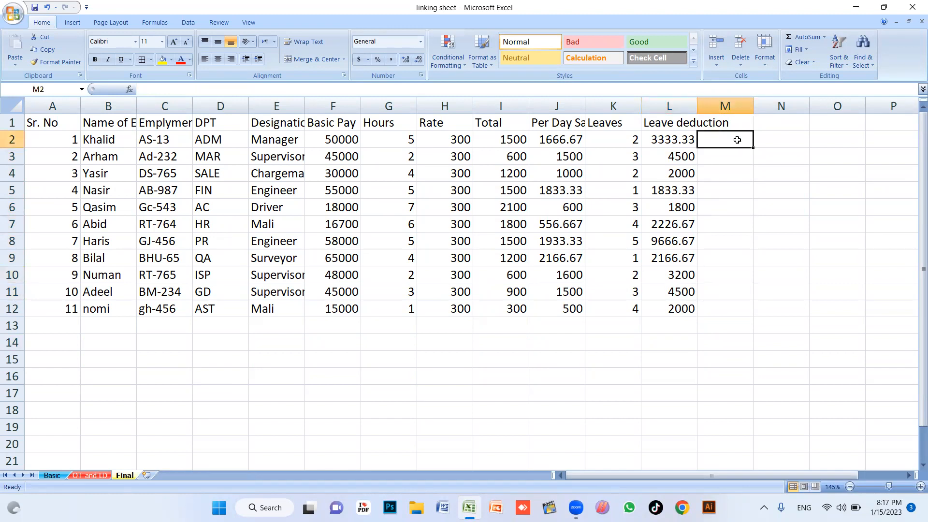
Add the headings TA, MA and HA after Leave deduction
{"action": "key", "text": "Right"}
{"action": "key", "text": "Right"}
{"action": "key", "text": "Right"}
{"action": "key", "text": "Right"}
{"action": "key", "text": "Right"}
{"action": "key", "text": "Right"}
{"action": "key", "text": "Right"}
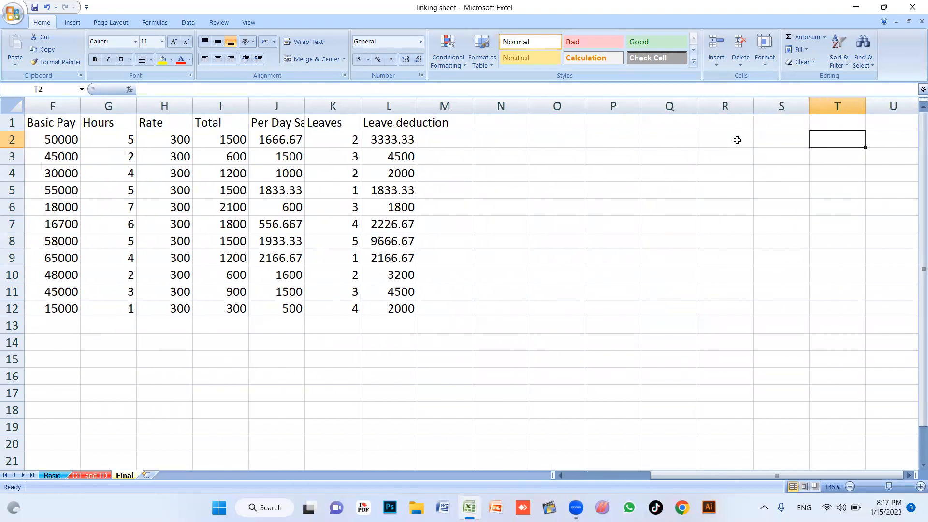
{"action": "scroll", "coordinate": [470, 259], "scroll_direction": "up", "scroll_amount": 2}
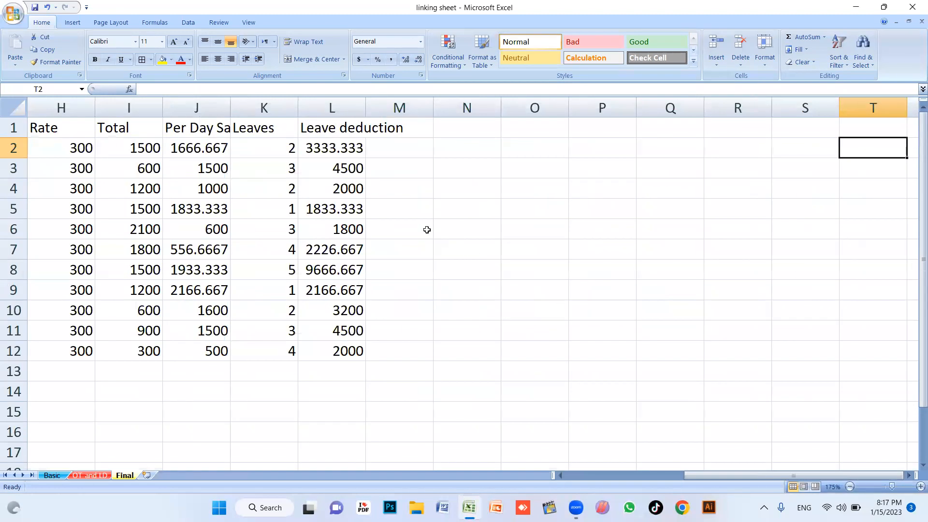
{"action": "left_click", "coordinate": [395, 128]}
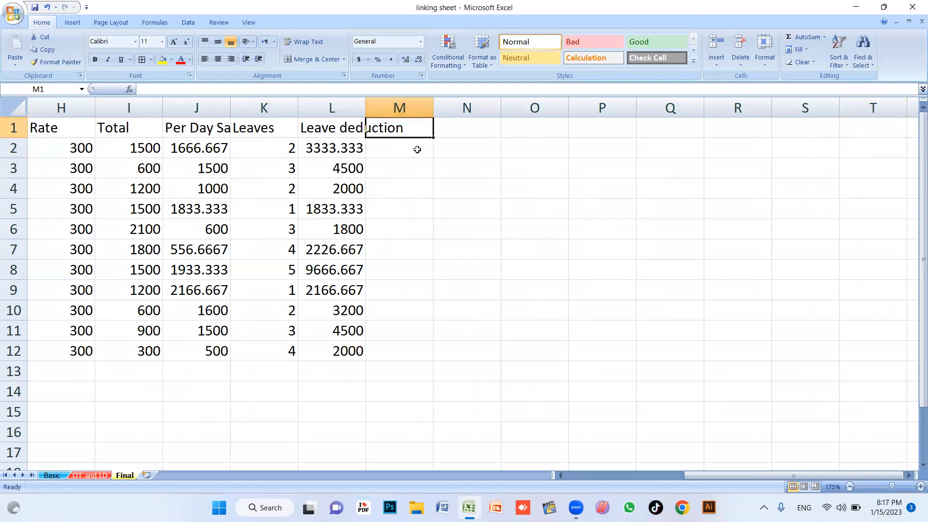
{"action": "type", "text": "TA"}
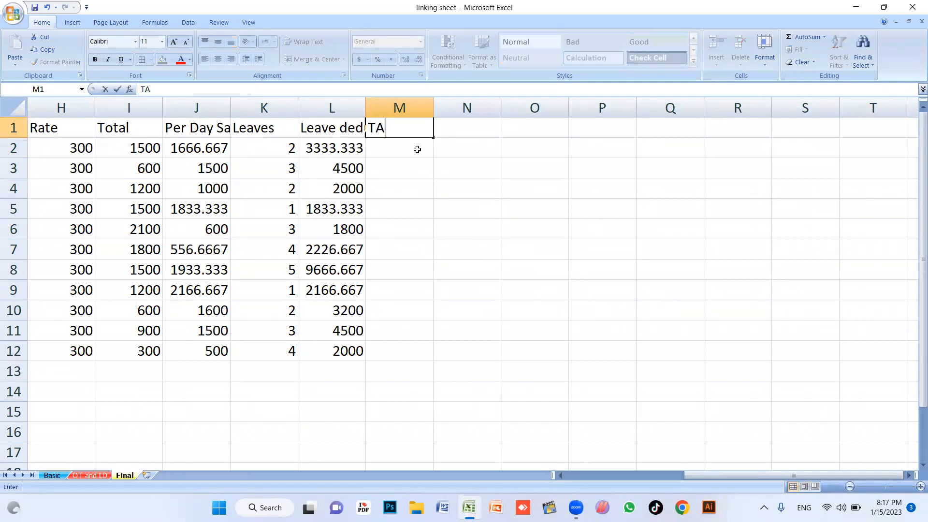
{"action": "key", "text": "Return"}
{"action": "key", "text": "Up"}
{"action": "key", "text": "Right"}
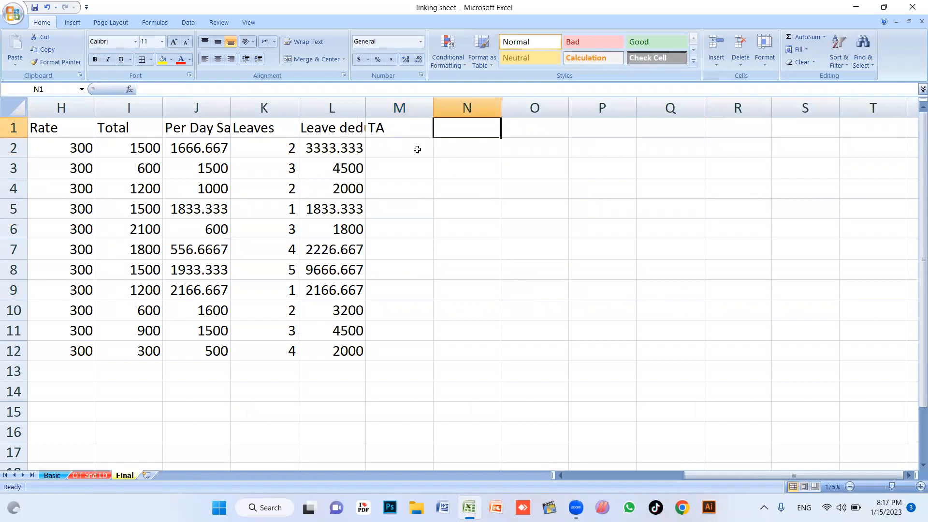
{"action": "type", "text": "MA"}
{"action": "key", "text": "Tab"}
{"action": "type", "text": "HR"}
{"action": "key", "text": "BackSpace"}
{"action": "type", "text": "A"}
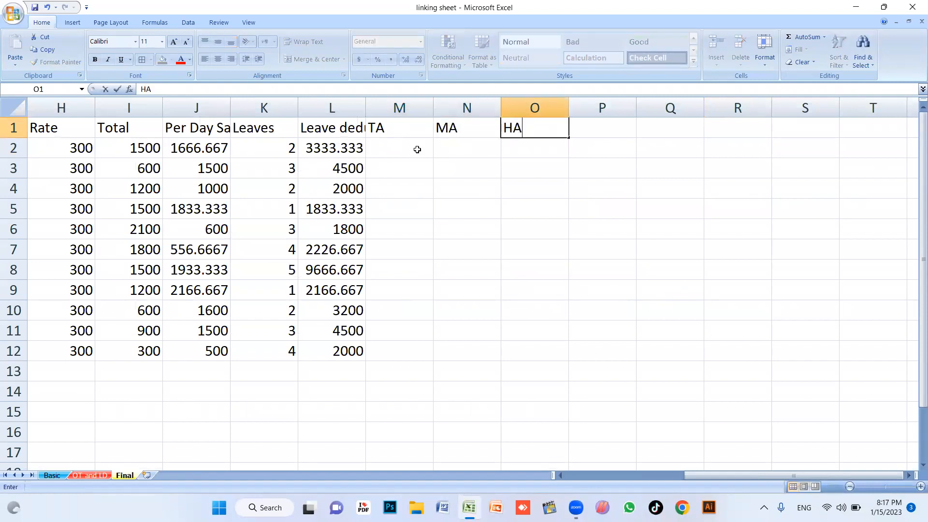
{"action": "key", "text": "Tab"}
Add the headings TAX, PF, Gross Salary and Net Salary
{"action": "type", "text": "TAx"}
{"action": "key", "text": "BackSpace"}
{"action": "type", "text": "X"}
{"action": "key", "text": "Return"}
{"action": "key", "text": "Up"}
{"action": "key", "text": "Right"}
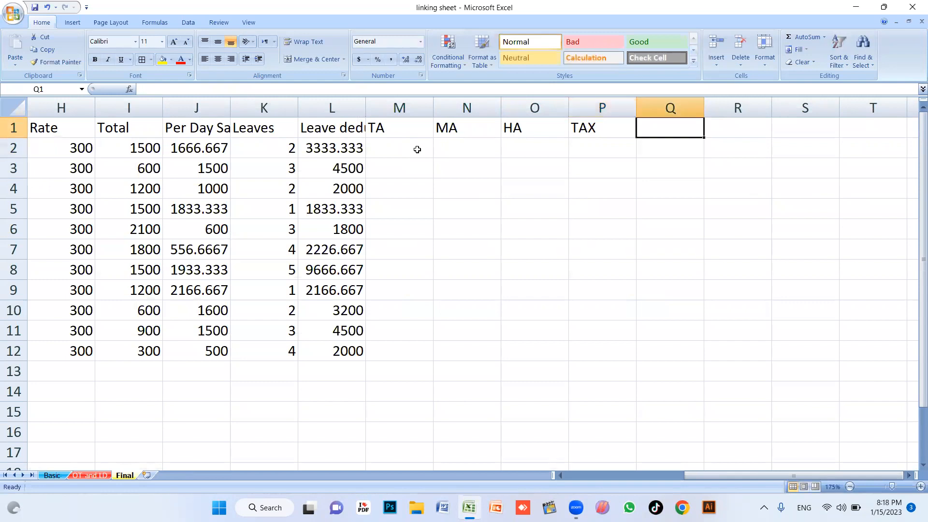
{"action": "type", "text": "PF"}
{"action": "key", "text": "Return"}
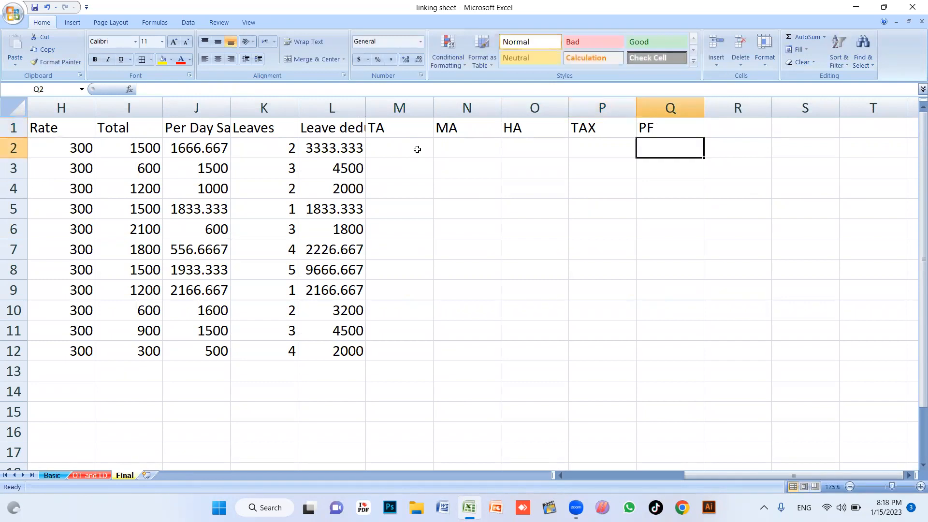
{"action": "key", "text": "Up"}
{"action": "key", "text": "Right"}
{"action": "type", "text": "Gross Salary"}
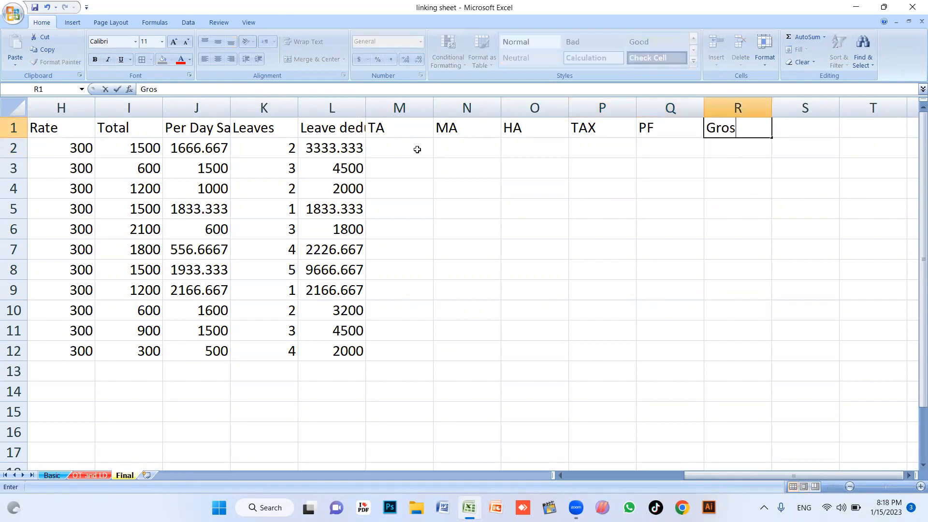
{"action": "key", "text": "Tab"}
{"action": "type", "text": "Net Salary"}
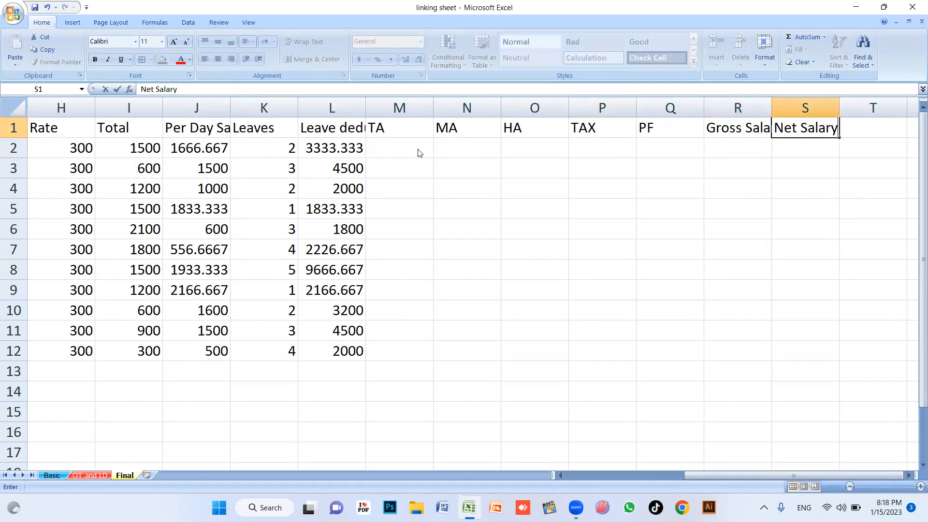
{"action": "key", "text": "Return"}
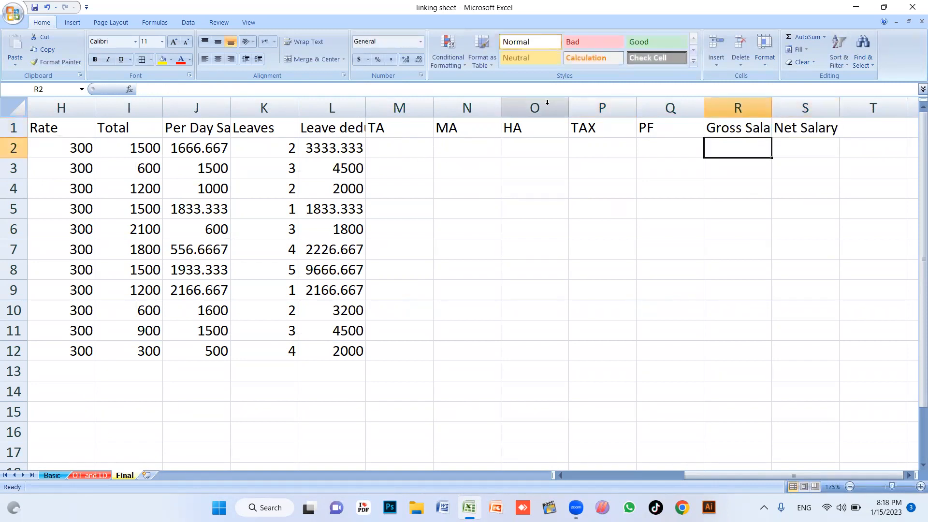
Autofit column R to fit Gross Salary and review the TA to PF headings
{"action": "double_click", "coordinate": [771, 108]}
{"action": "left_click", "coordinate": [685, 193]}
{"action": "left_click", "coordinate": [422, 143]}
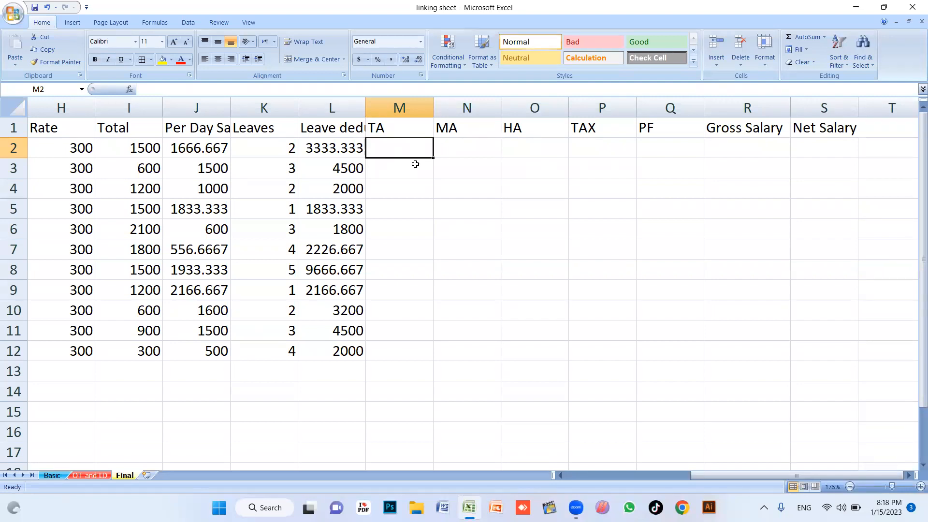
{"action": "key", "text": "Left"}
{"action": "key", "text": "Left"}
{"action": "key", "text": "Left"}
{"action": "key", "text": "Left"}
{"action": "key", "text": "Left"}
{"action": "key", "text": "Left"}
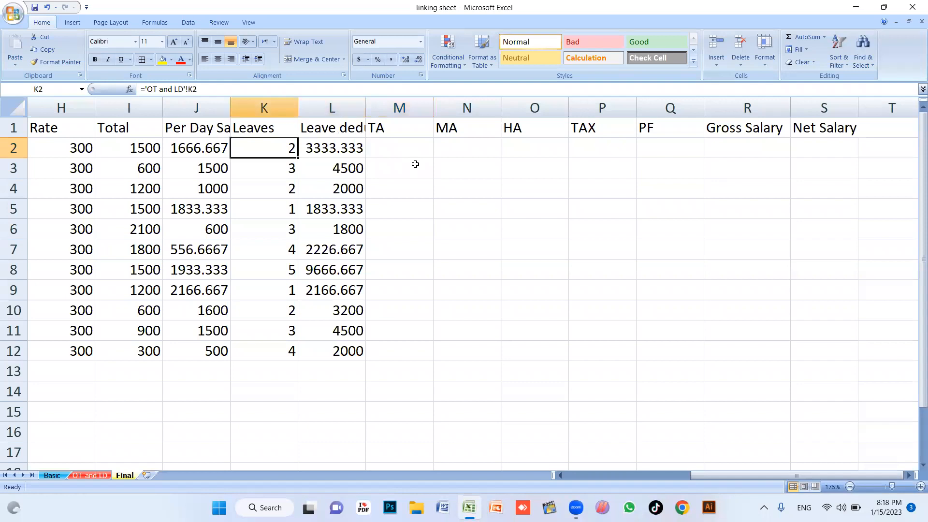
{"action": "key", "text": "Left"}
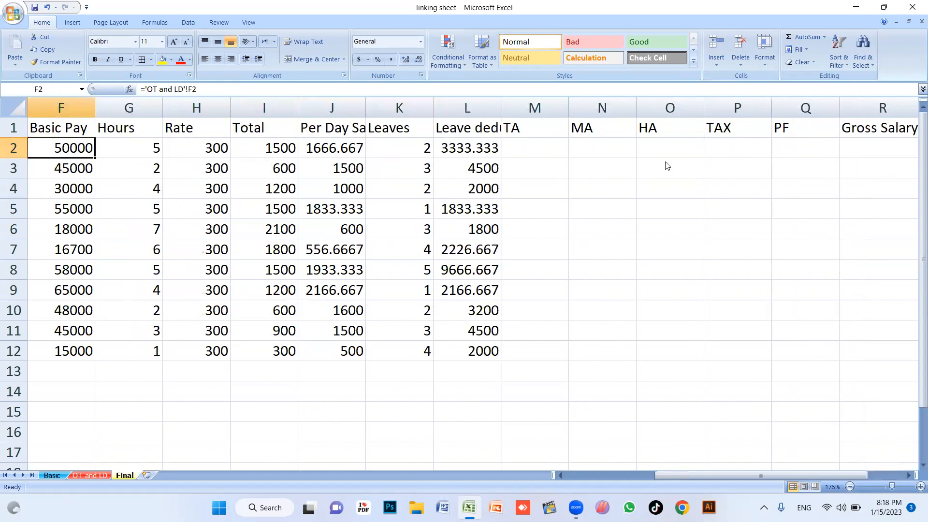
{"action": "left_click", "coordinate": [526, 126]}
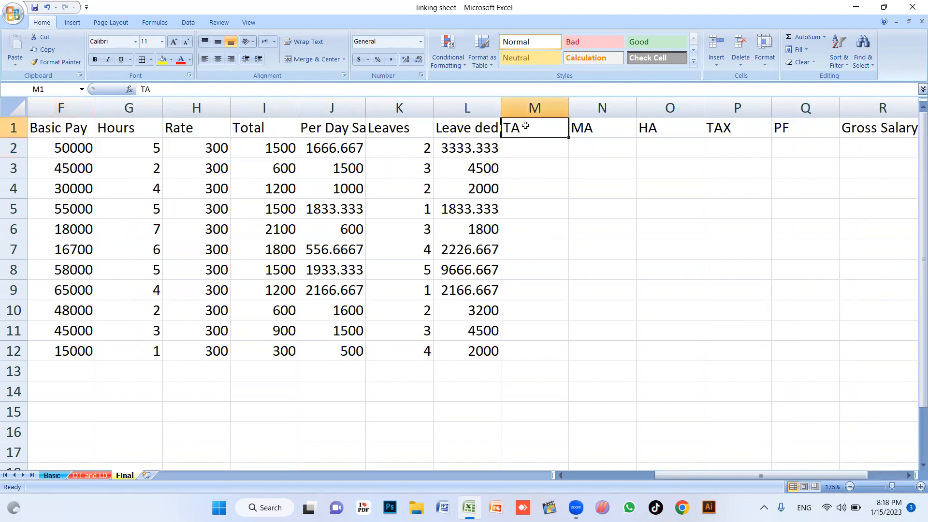
{"action": "left_click", "coordinate": [607, 134]}
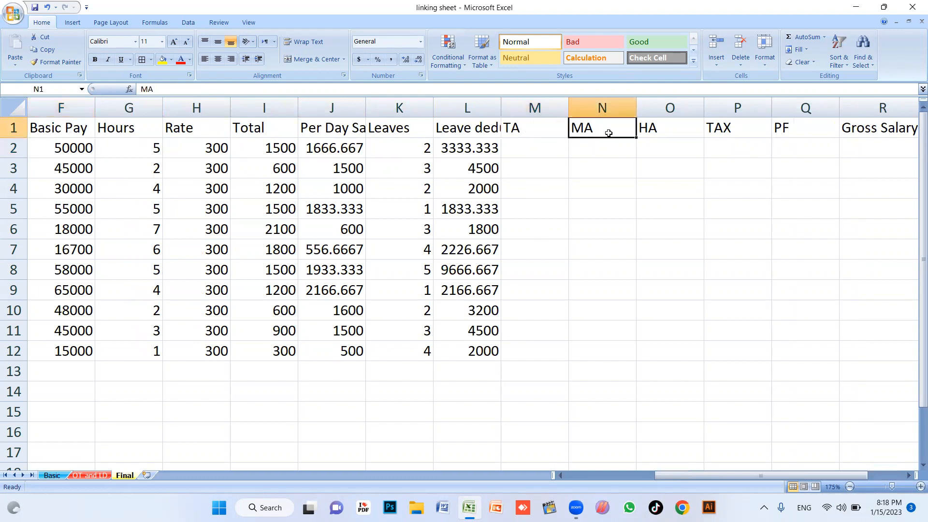
{"action": "left_click", "coordinate": [663, 127]}
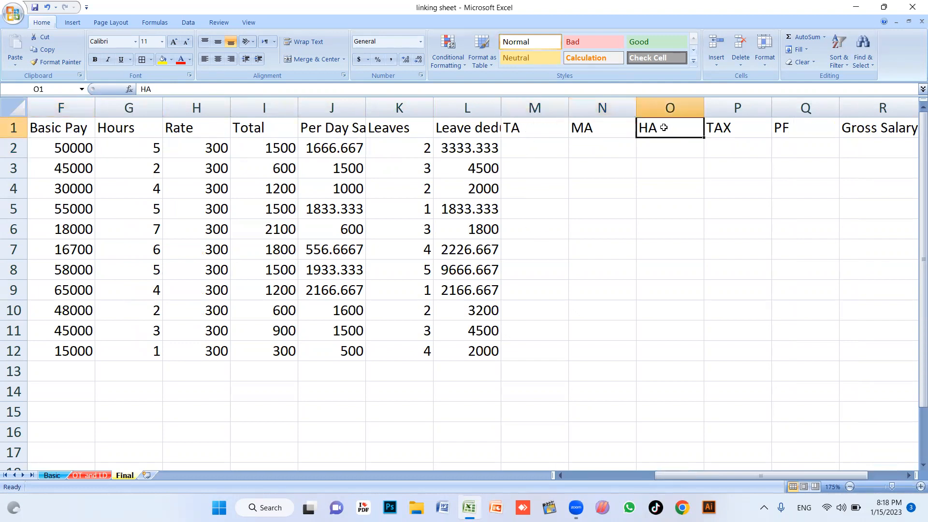
{"action": "left_click", "coordinate": [738, 129]}
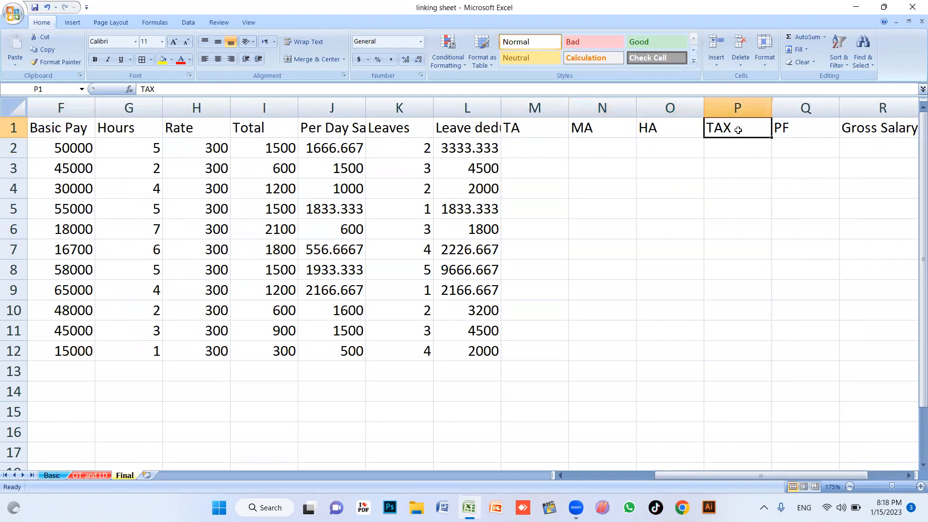
{"action": "left_click", "coordinate": [794, 125]}
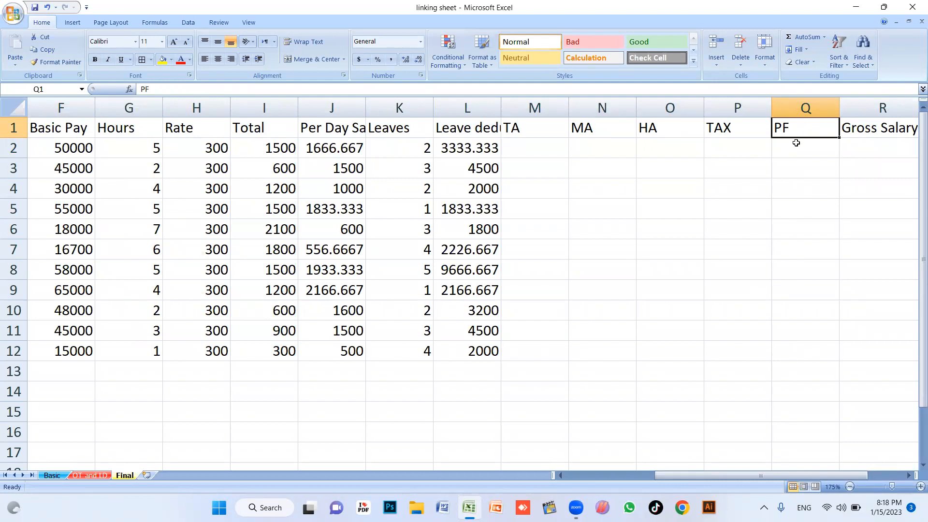
Enter =F2*10/100 in M2 so the first employee's TA shows 5000
{"action": "left_click", "coordinate": [539, 143]}
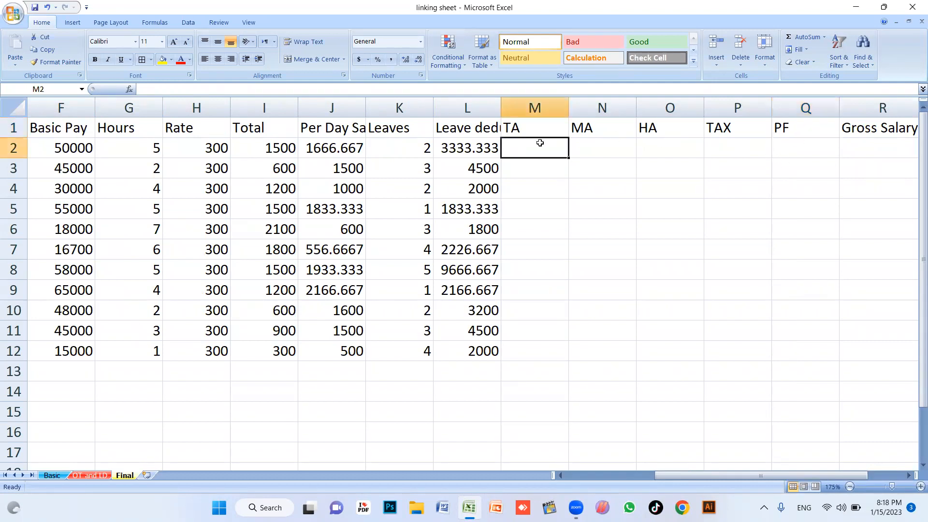
{"action": "type", "text": "-"}
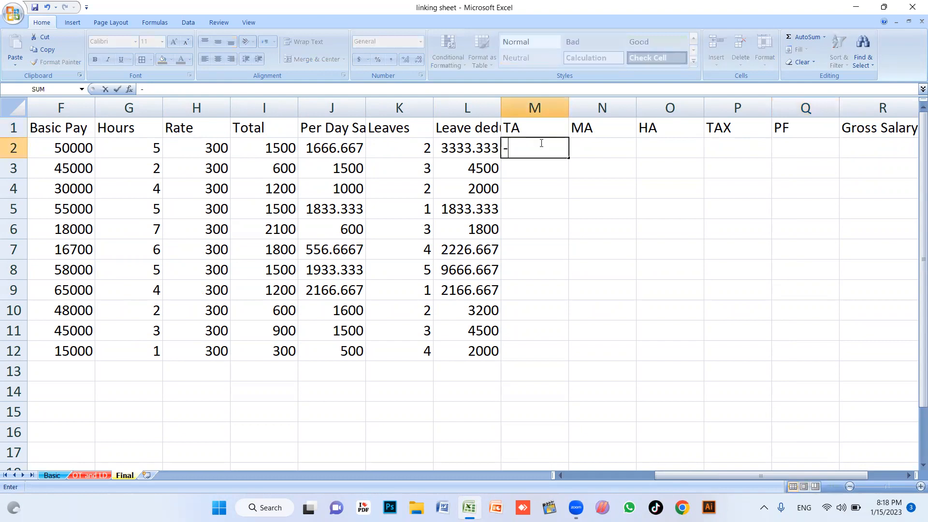
{"action": "key", "text": "BackSpace"}
{"action": "type", "text": "="}
{"action": "left_click", "coordinate": [70, 144]}
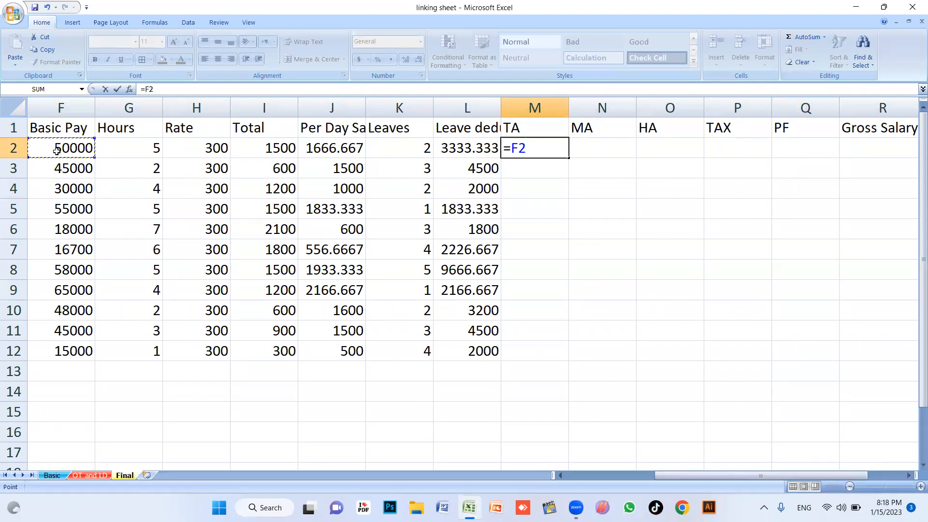
{"action": "type", "text": "*10"}
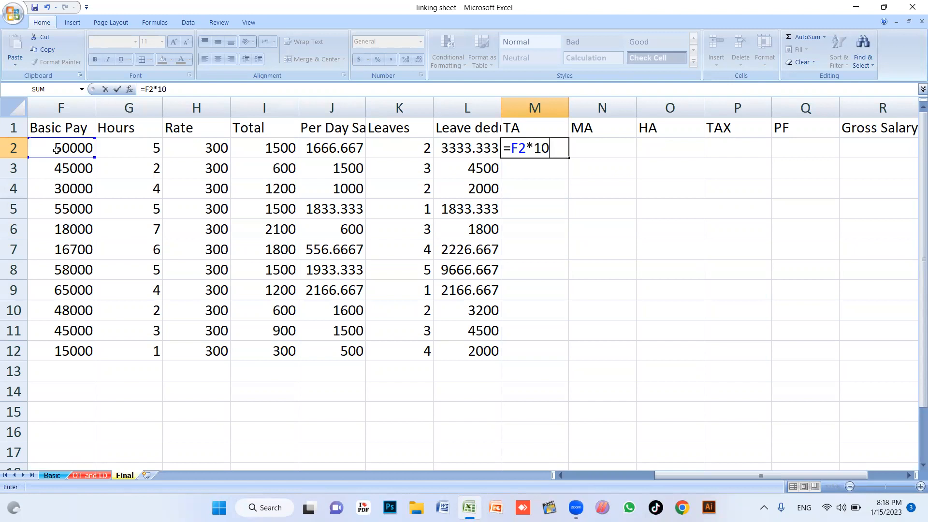
{"action": "type", "text": "/100"}
{"action": "key", "text": "Return"}
{"action": "left_click", "coordinate": [521, 154]}
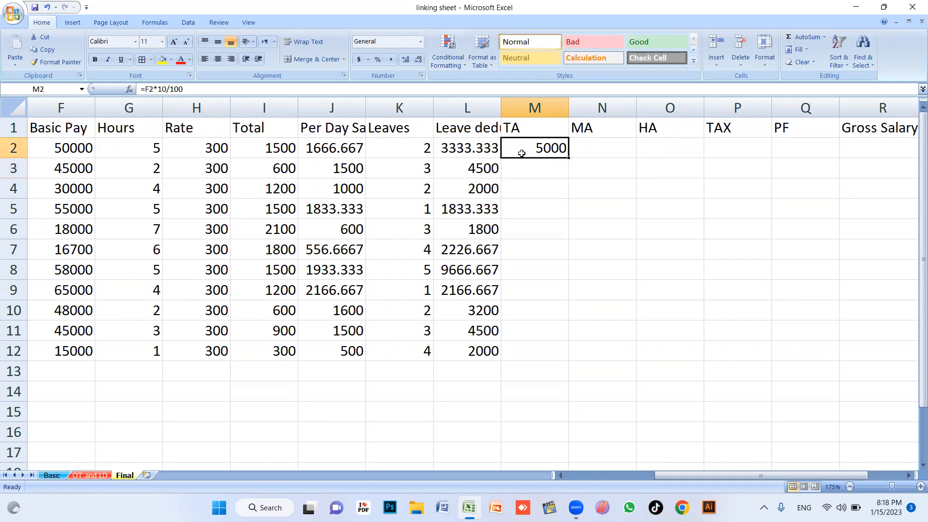
{"action": "left_click", "coordinate": [613, 146]}
Enter MA as =F2*11/100 (5500) and HA as =F2*12/100 (6000)
{"action": "type", "text": "="}
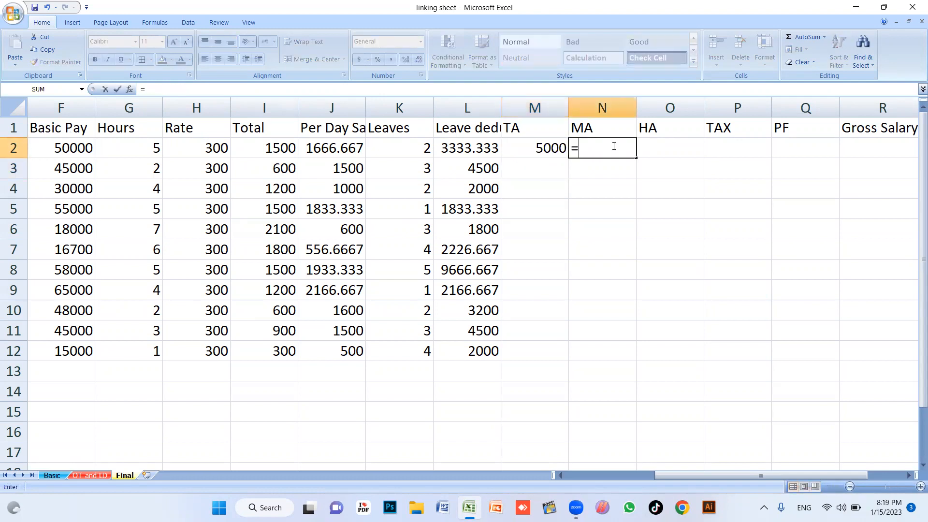
{"action": "left_click", "coordinate": [70, 148]}
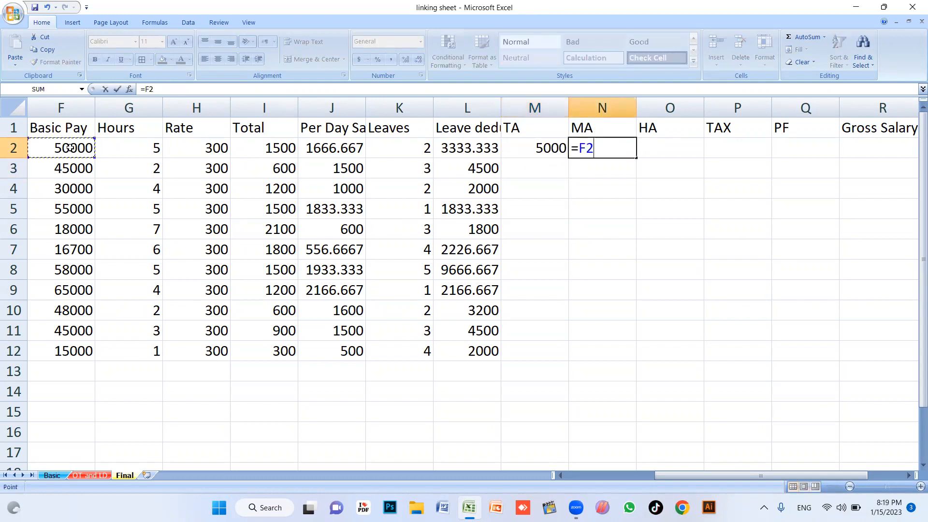
{"action": "type", "text": "*11"}
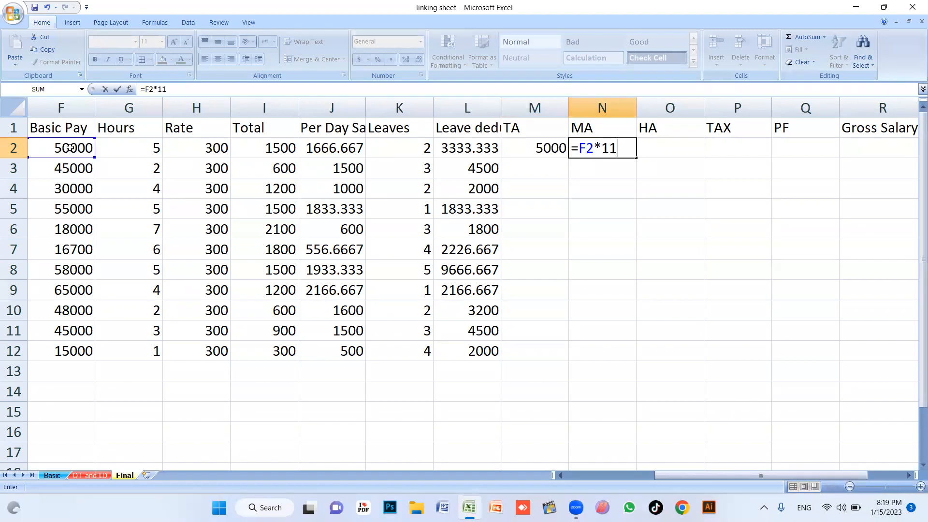
{"action": "type", "text": "/100"}
{"action": "key", "text": "Return"}
{"action": "left_click", "coordinate": [663, 145]}
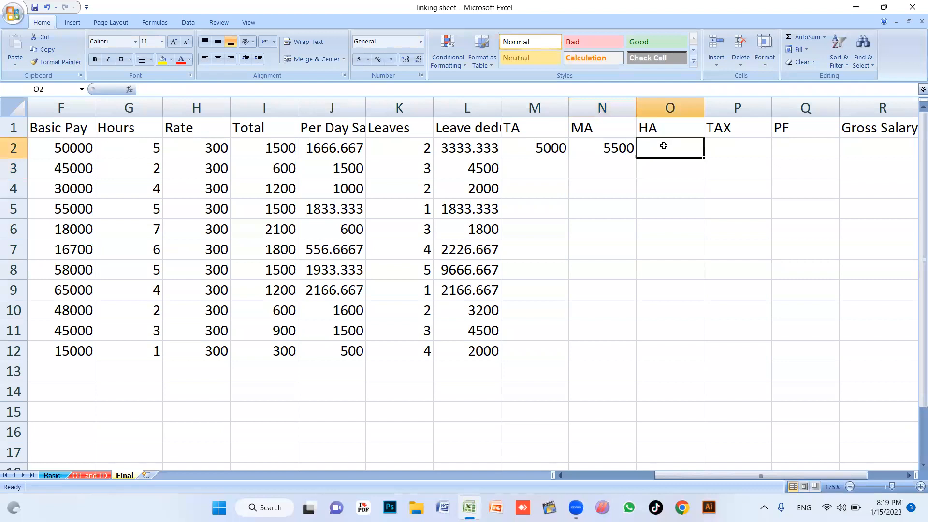
{"action": "type", "text": "="}
{"action": "left_click", "coordinate": [84, 149]}
{"action": "type", "text": "*12/100"}
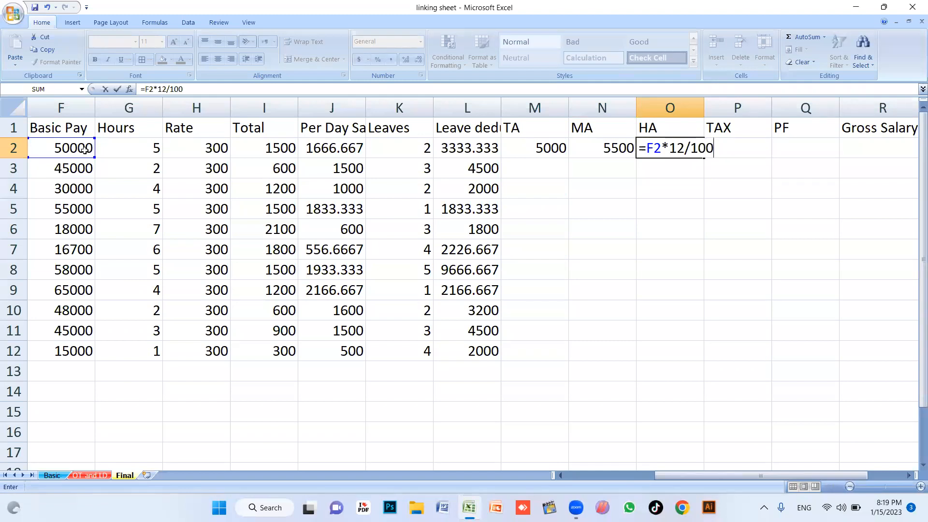
{"action": "key", "text": "Return"}
Enter TAX as =F2*13/100 in P2, showing 6500
{"action": "left_click", "coordinate": [716, 150]}
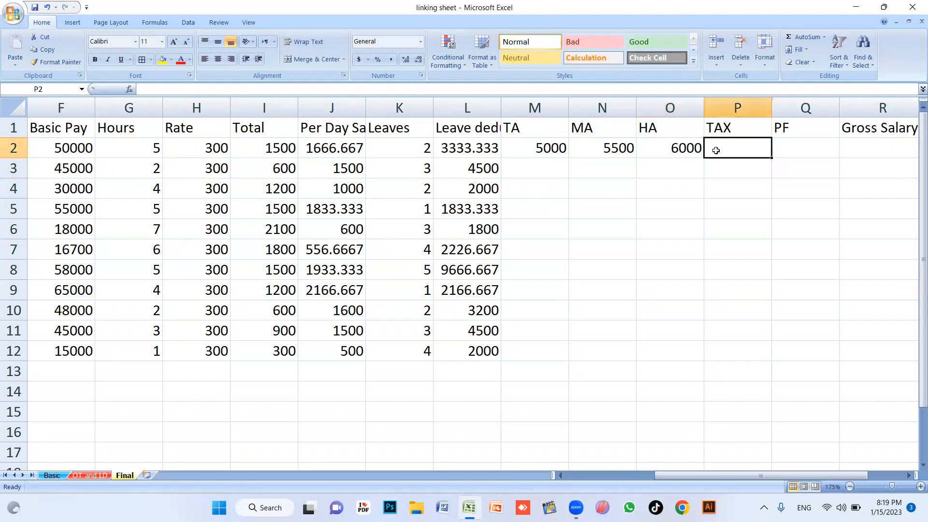
{"action": "type", "text": "="}
{"action": "left_click", "coordinate": [70, 148]}
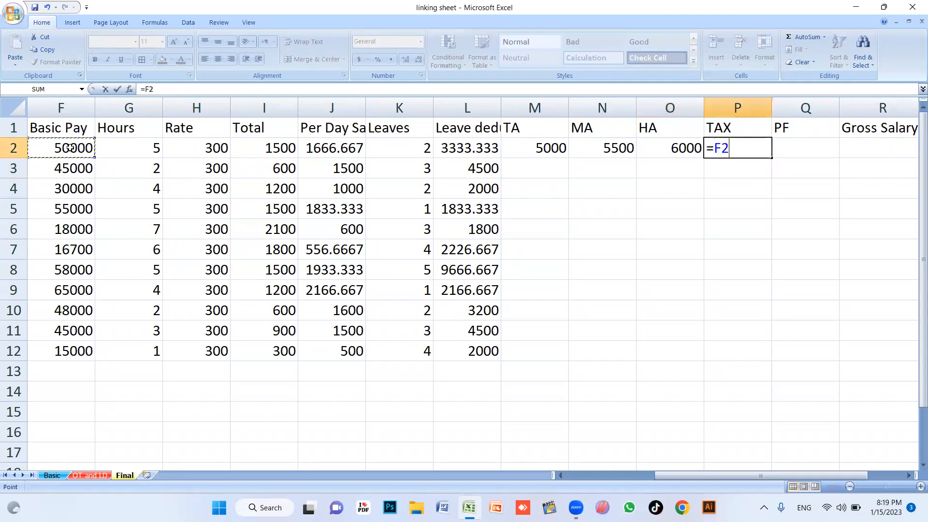
{"action": "type", "text": "*13/100"}
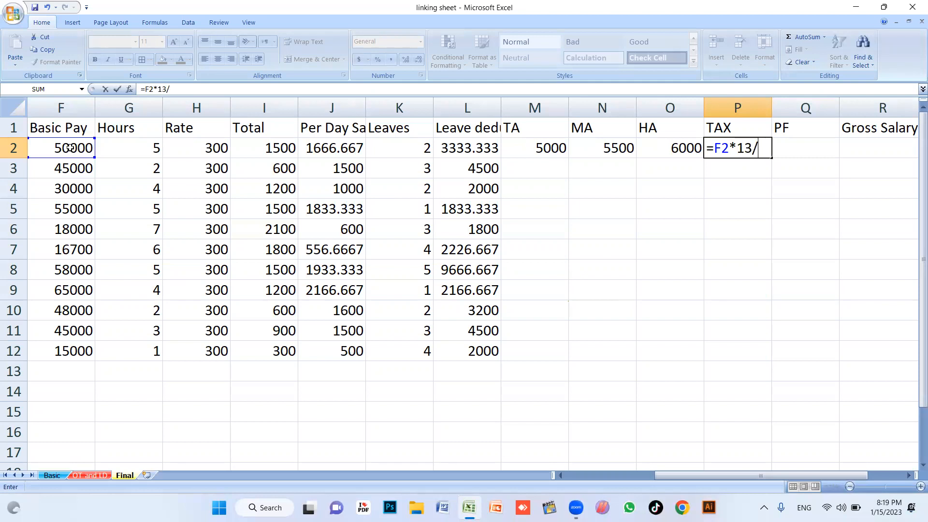
{"action": "key", "text": "Return"}
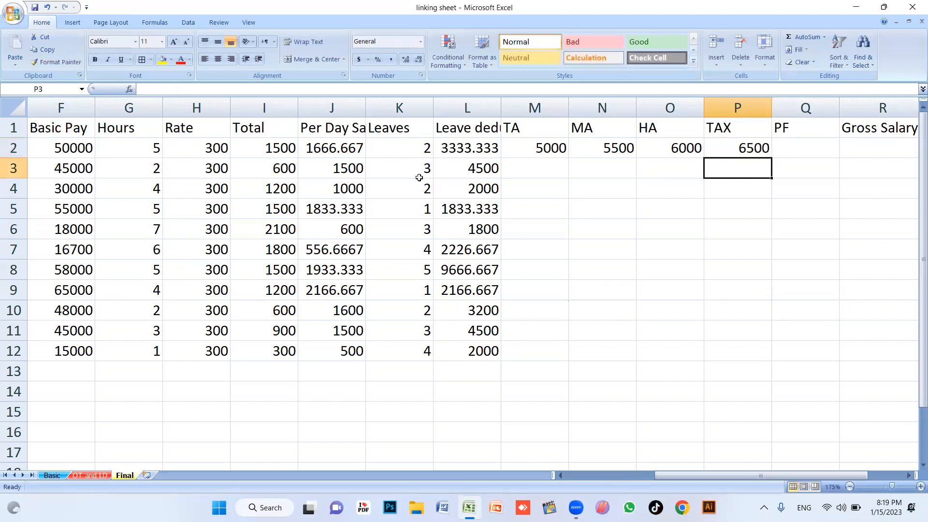
{"action": "left_click", "coordinate": [790, 143]}
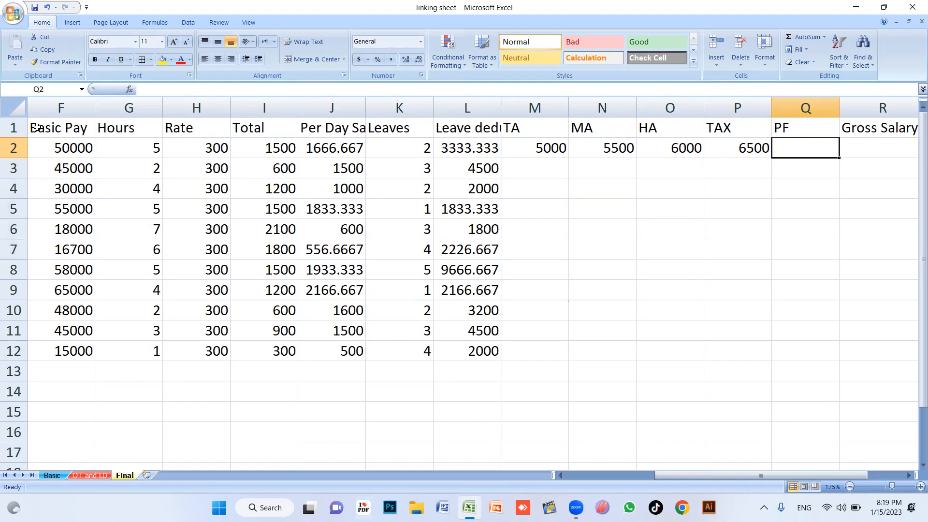
Enter =F2*8/100 in Q2 so the first employee's PF shows 4000
{"action": "type", "text": "="}
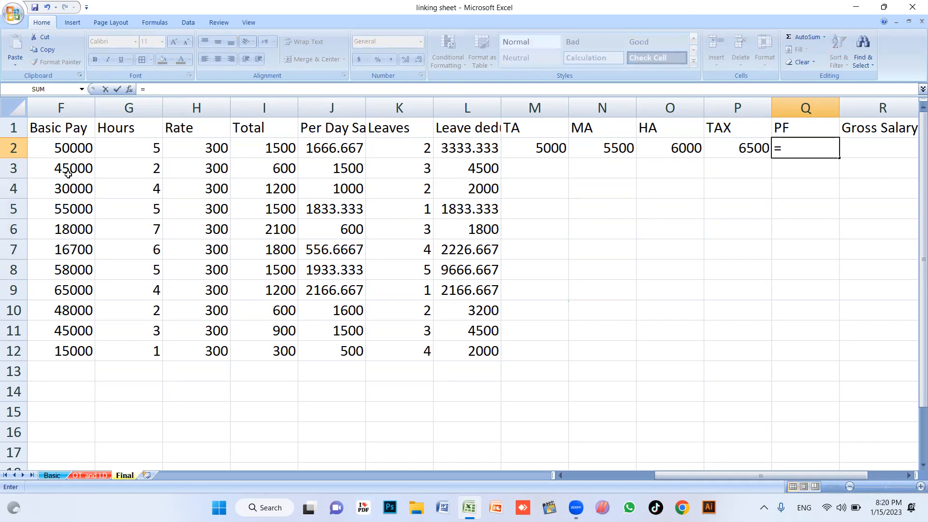
{"action": "left_click", "coordinate": [64, 146]}
{"action": "type", "text": "*8"}
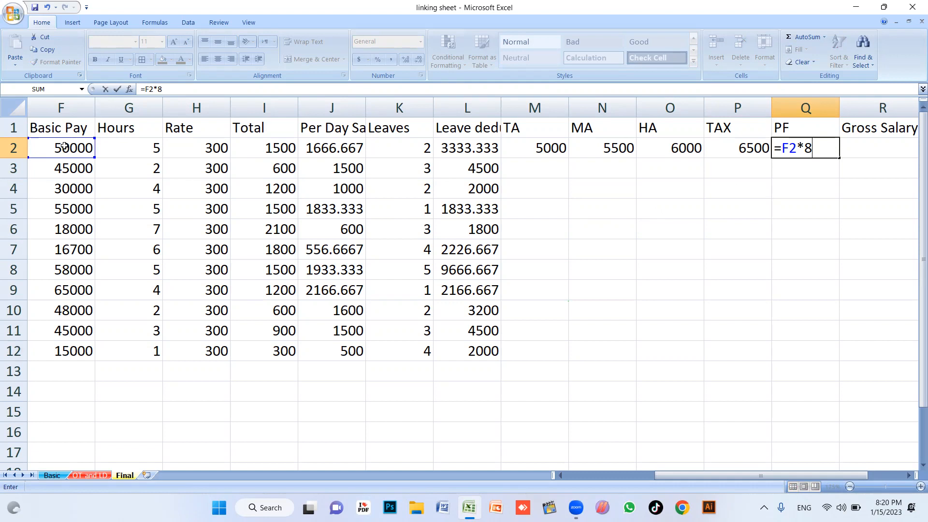
{"action": "type", "text": "/100"}
{"action": "key", "text": "Return"}
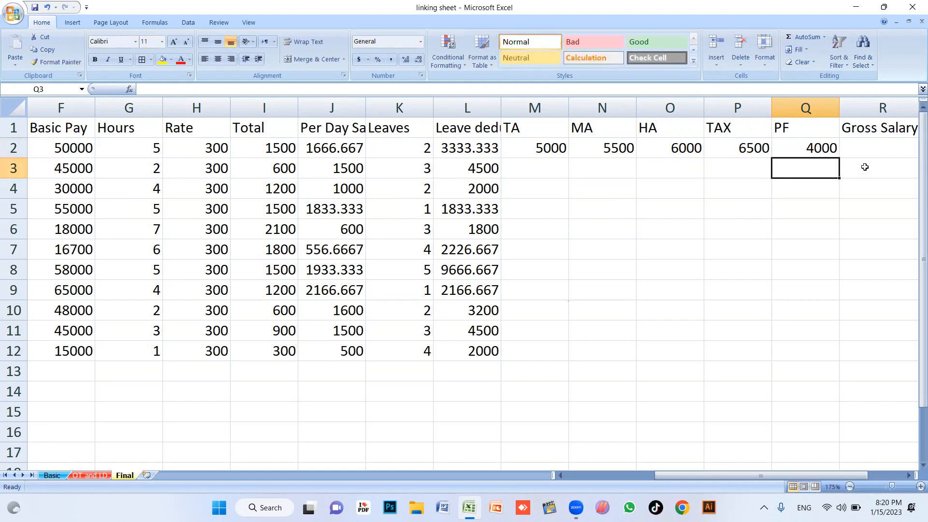
{"action": "key", "text": "Right"}
{"action": "key", "text": "Right"}
{"action": "key", "text": "Right"}
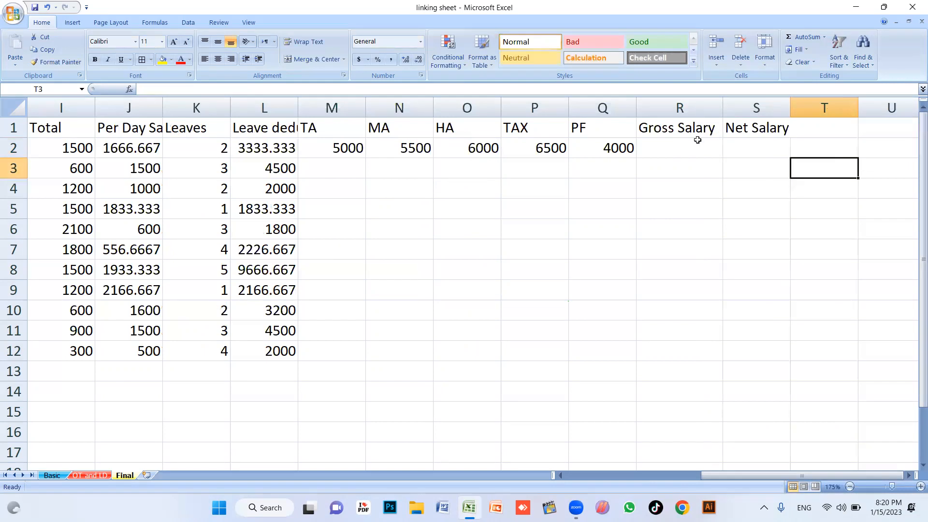
{"action": "left_click", "coordinate": [686, 141]}
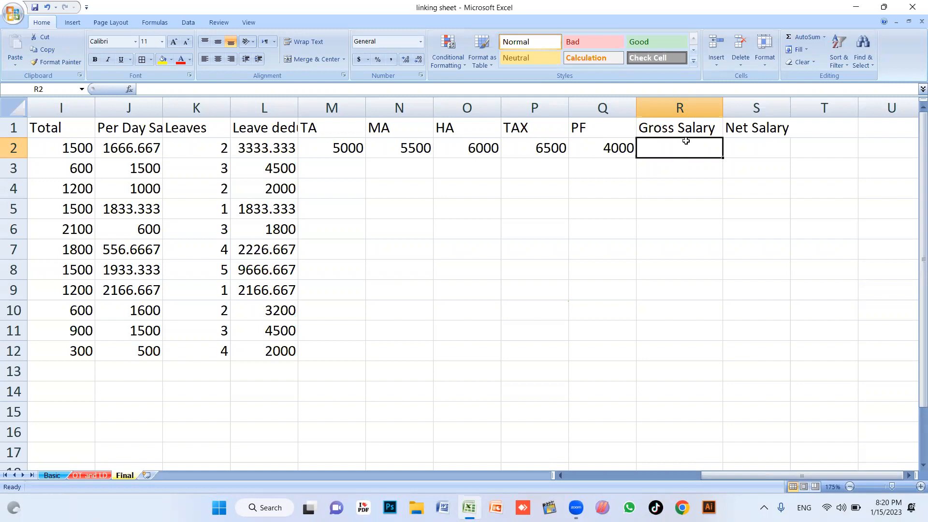
Enter =O2+N2+M2+F2+I2 in R2, giving a Gross Salary of 68000
{"action": "type", "text": "-"}
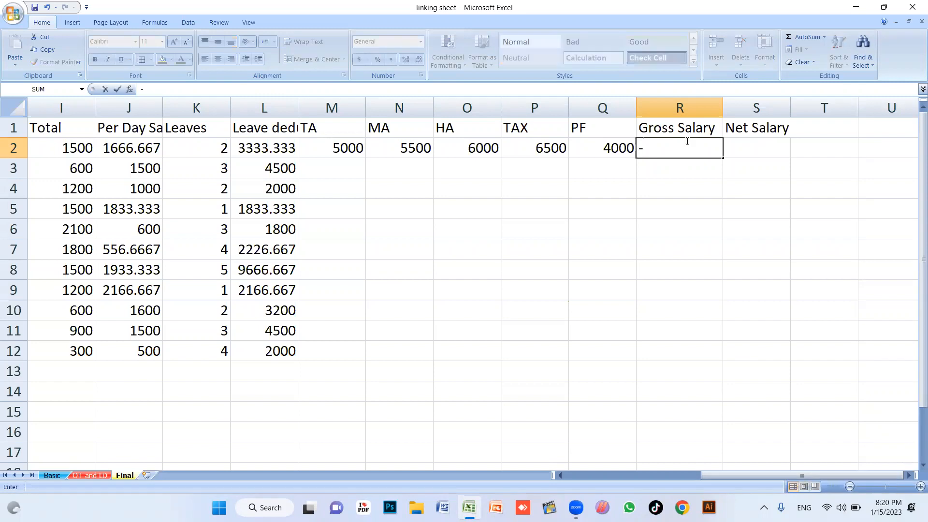
{"action": "key", "text": "Escape"}
{"action": "type", "text": "="}
{"action": "left_click", "coordinate": [476, 147]}
{"action": "type", "text": "+"}
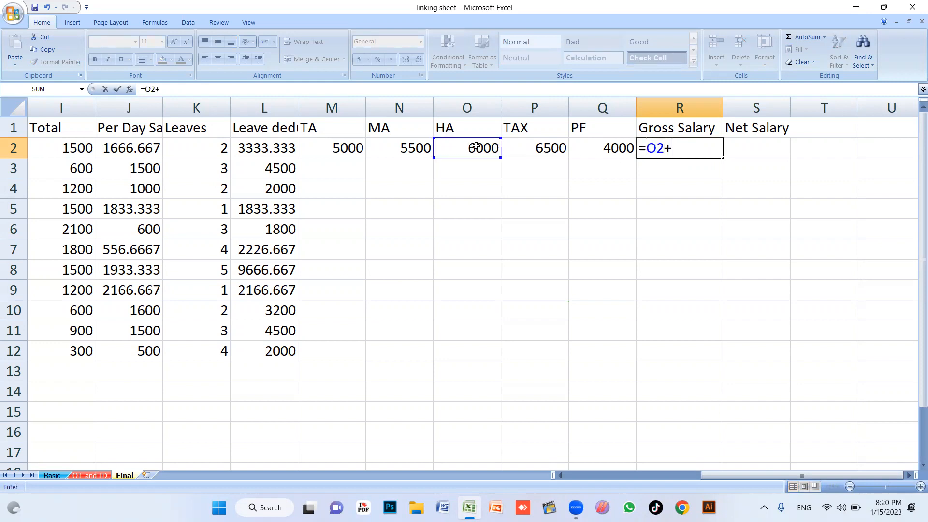
{"action": "left_click", "coordinate": [397, 140]}
{"action": "type", "text": "+"}
{"action": "left_click", "coordinate": [336, 144]}
{"action": "type", "text": "+"}
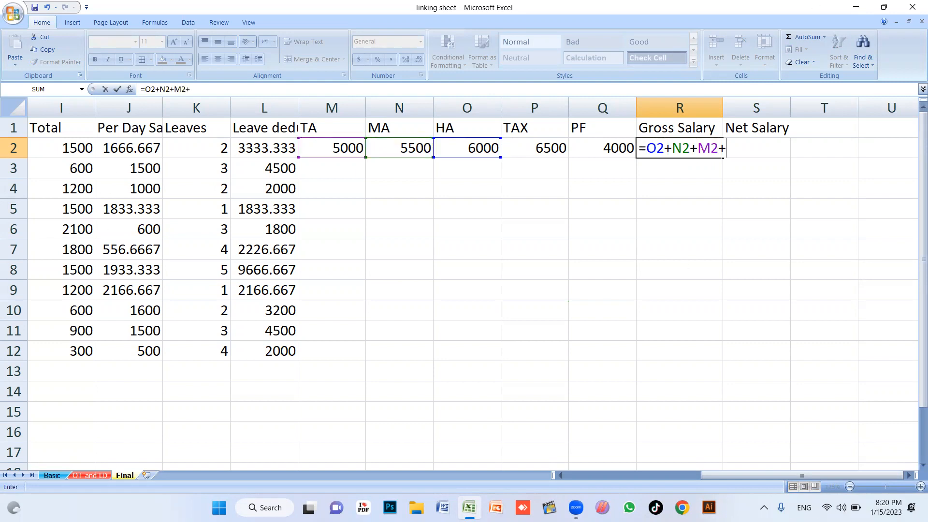
{"action": "left_click_drag", "start_coordinate": [820, 476], "coordinate": [775, 477]}
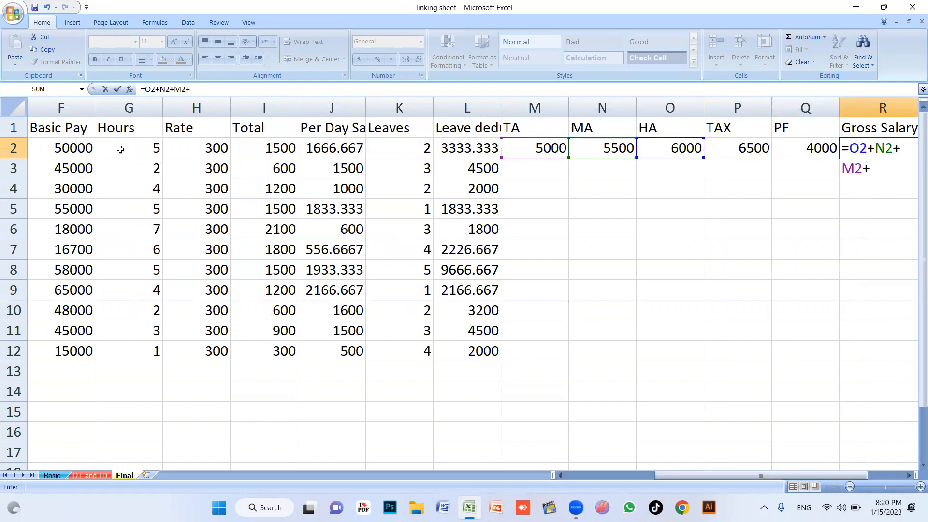
{"action": "left_click", "coordinate": [77, 148]}
{"action": "type", "text": "+"}
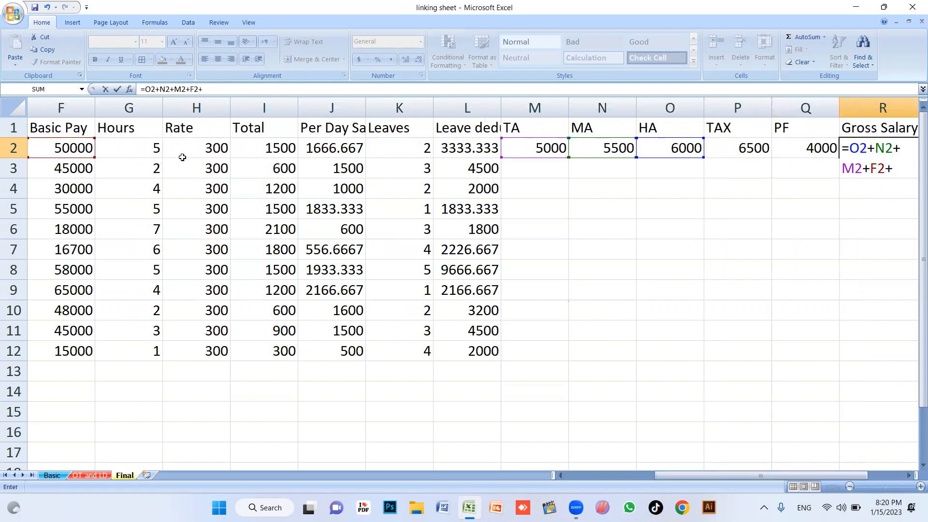
{"action": "left_click", "coordinate": [264, 148]}
{"action": "type", "text": "+"}
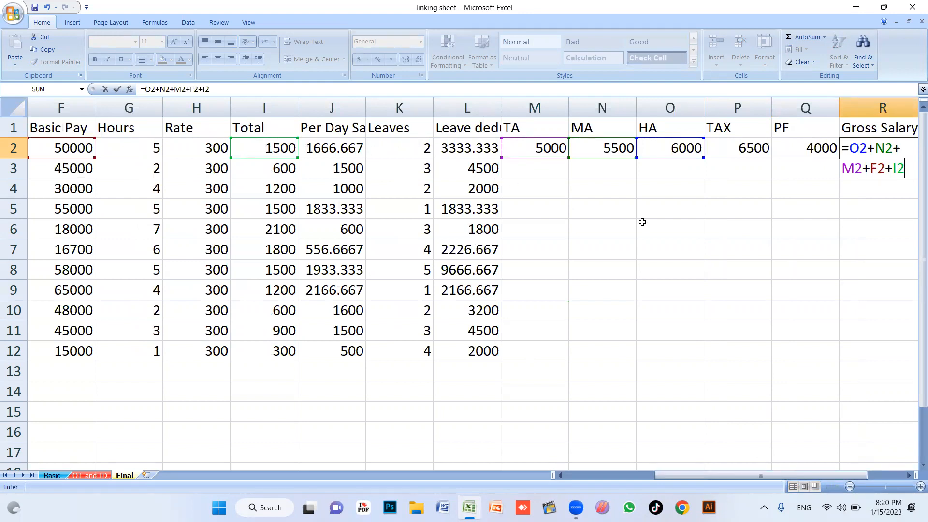
{"action": "key", "text": "Return"}
{"action": "left_click", "coordinate": [832, 144]}
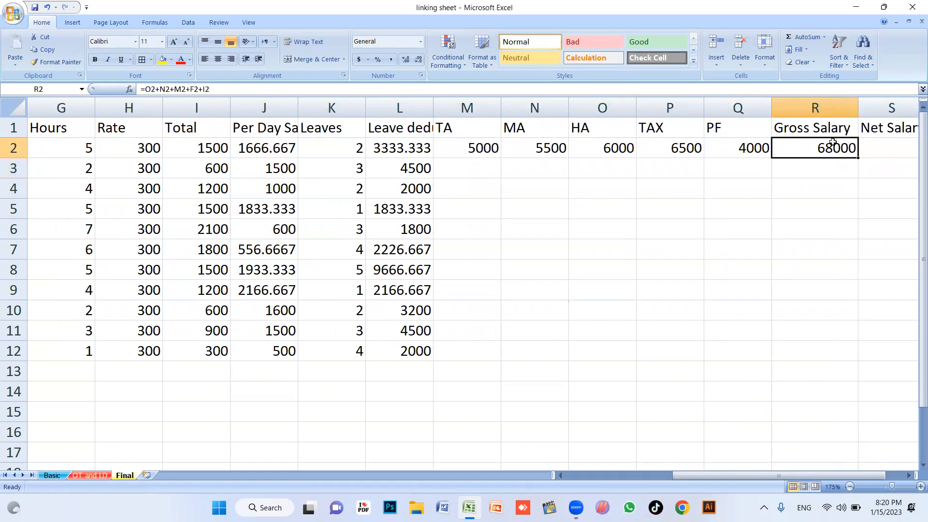
{"action": "key", "text": "Right"}
{"action": "key", "text": "Right"}
{"action": "key", "text": "Left"}
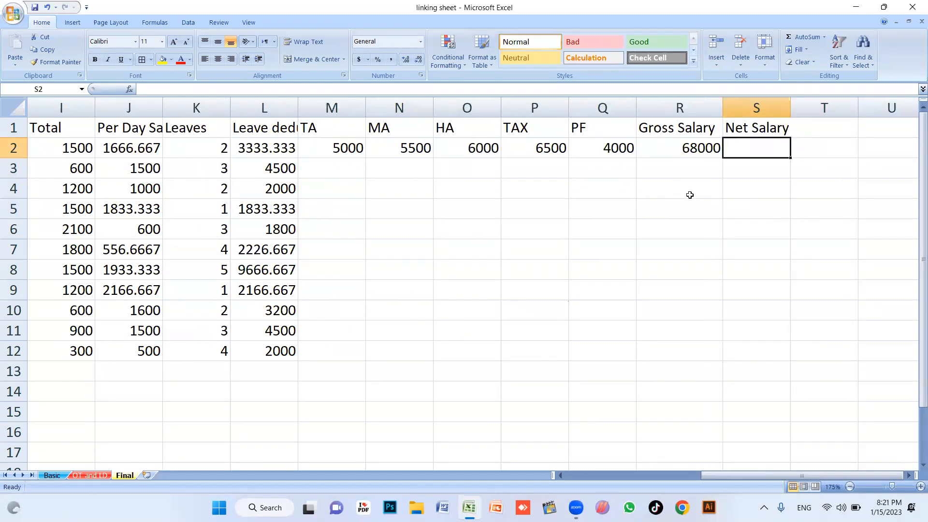
Enter =R2-P2-Q2-L2 in S2 as the first employee's Net Salary
{"action": "type", "text": "="}
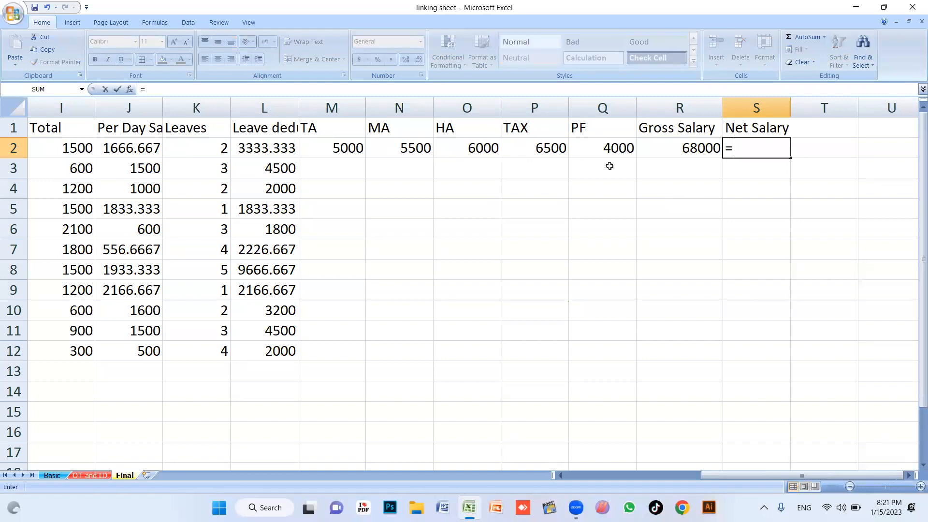
{"action": "left_click", "coordinate": [698, 149]}
{"action": "type", "text": "-"}
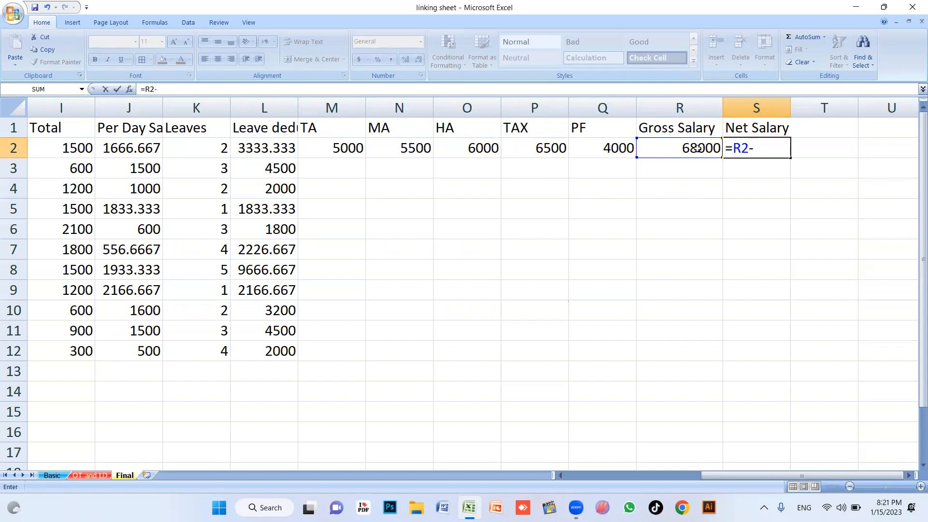
{"action": "left_click", "coordinate": [527, 148]}
{"action": "type", "text": "-"}
{"action": "left_click", "coordinate": [594, 145]}
{"action": "type", "text": "-"}
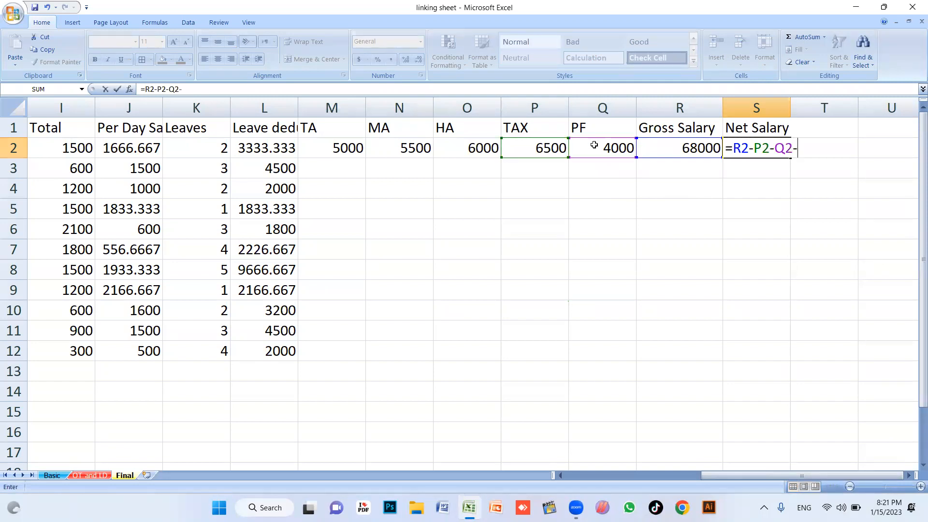
{"action": "left_click", "coordinate": [266, 148]}
{"action": "key", "text": "Return"}
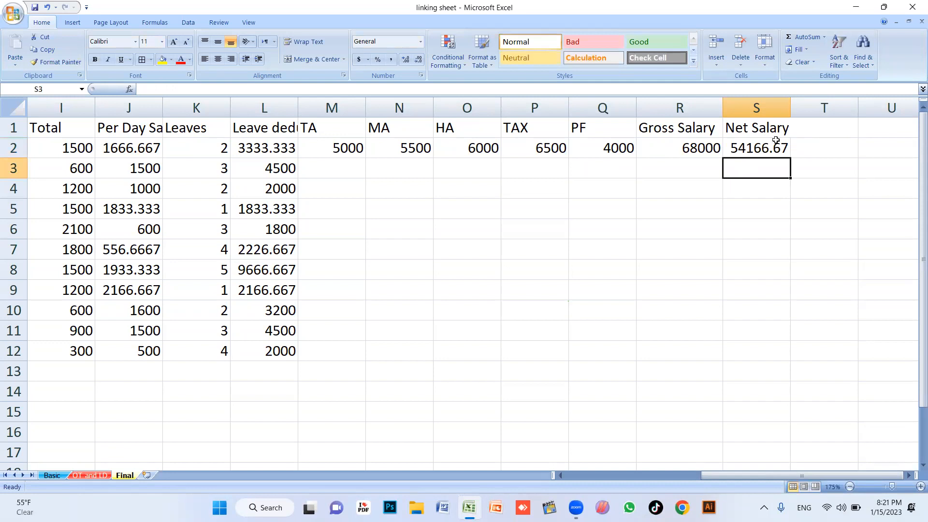
Adjust the decimal places so Net Salary displays as 54167
{"action": "left_click", "coordinate": [775, 142]}
{"action": "left_click", "coordinate": [407, 61]}
{"action": "left_click", "coordinate": [418, 60]}
{"action": "left_click", "coordinate": [419, 60]}
{"action": "left_click", "coordinate": [418, 60]}
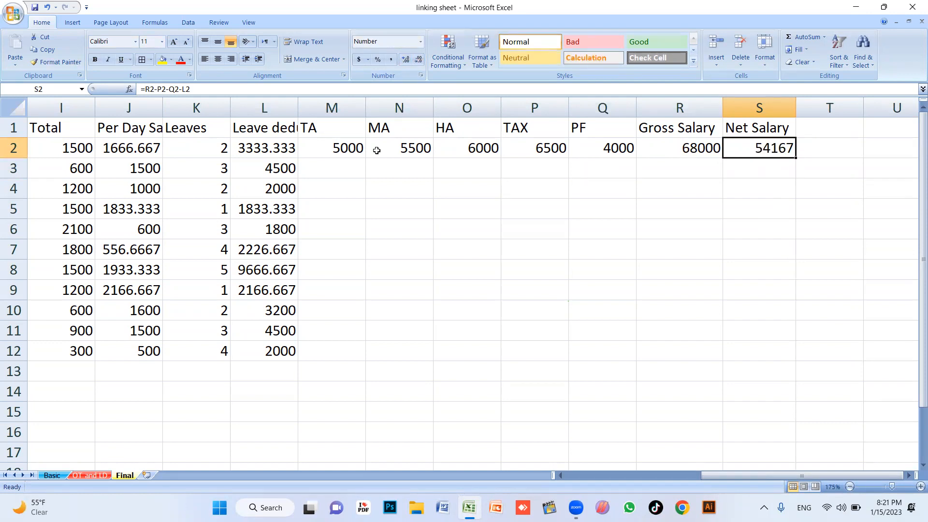
Fill the TA through Net Salary formulas in M2:S2 down to row 12
{"action": "left_click", "coordinate": [346, 147]}
{"action": "left_click_drag", "start_coordinate": [346, 148], "coordinate": [724, 148]}
{"action": "left_click", "coordinate": [369, 170]}
{"action": "left_click_drag", "start_coordinate": [329, 153], "coordinate": [762, 151]}
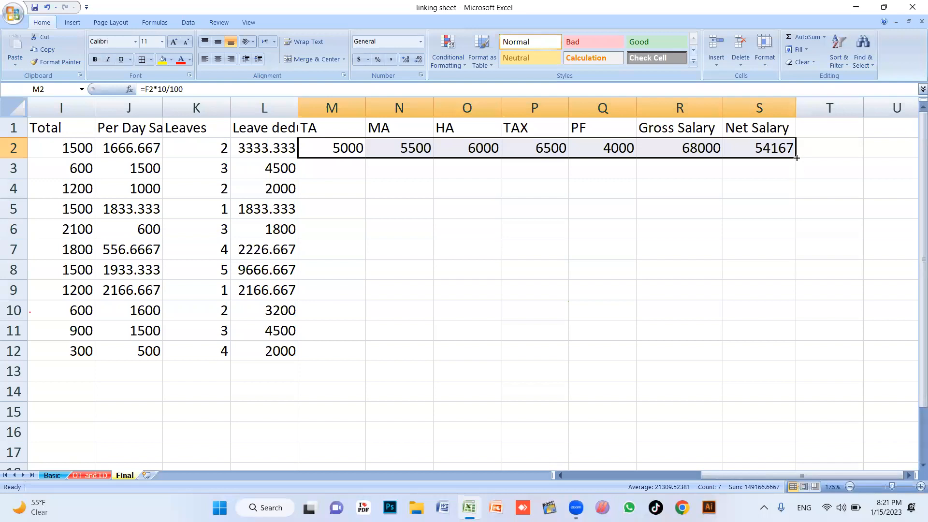
{"action": "double_click", "coordinate": [797, 158]}
{"action": "left_click", "coordinate": [659, 292]}
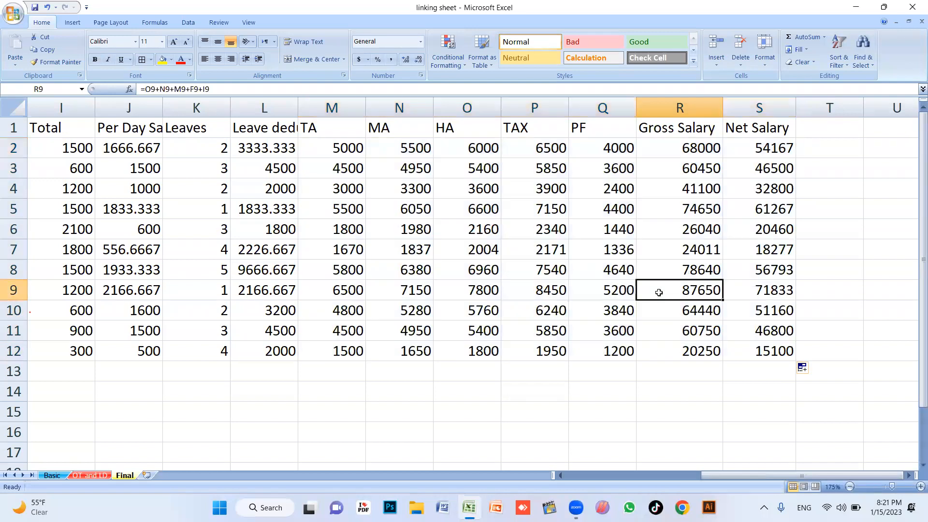
Select the whole salary table from A1 to R12
{"action": "key", "text": "Left"}
{"action": "key", "text": "Left"}
{"action": "key", "text": "Left"}
{"action": "key", "text": "Left"}
{"action": "key", "text": "Left"}
{"action": "key", "text": "Left"}
{"action": "key", "text": "Left"}
{"action": "key", "text": "Left"}
{"action": "key", "text": "Left"}
{"action": "key", "text": "Left"}
{"action": "key", "text": "Left"}
{"action": "key", "text": "Left"}
{"action": "key", "text": "Left"}
{"action": "key", "text": "Left"}
{"action": "key", "text": "Left"}
{"action": "key", "text": "Left"}
{"action": "key", "text": "Left"}
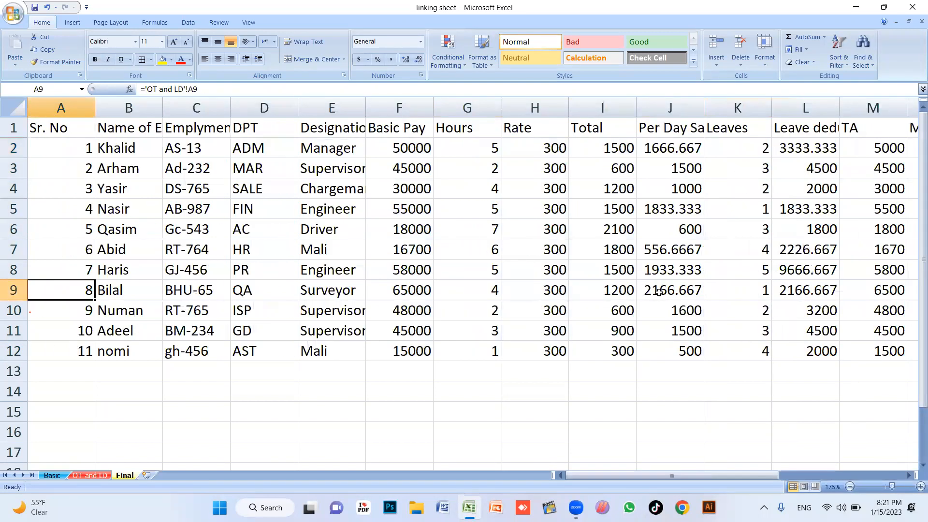
{"action": "scroll", "coordinate": [648, 290], "scroll_direction": "down", "scroll_amount": 5}
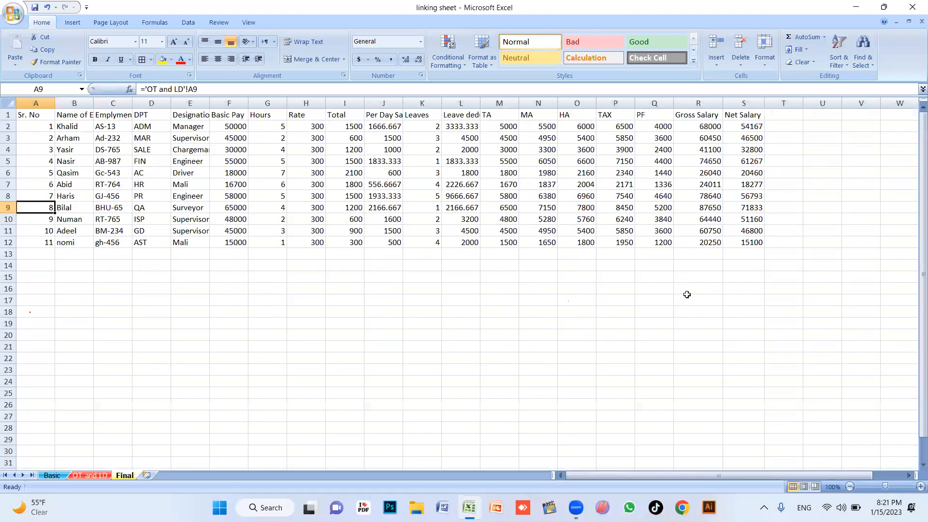
{"action": "scroll", "coordinate": [643, 294], "scroll_direction": "up", "scroll_amount": 1}
{"action": "left_click", "coordinate": [506, 310]}
{"action": "left_click", "coordinate": [290, 209]}
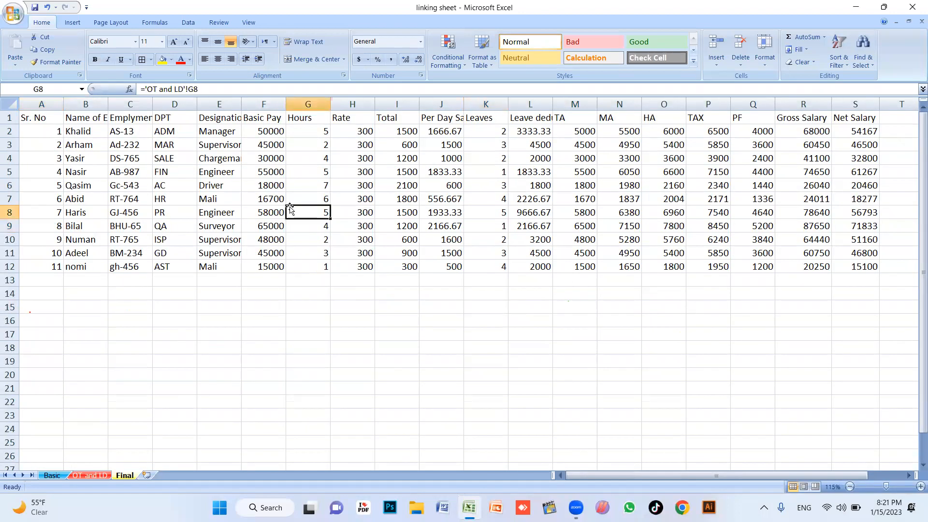
{"action": "left_click_drag", "start_coordinate": [35, 118], "coordinate": [865, 268]}
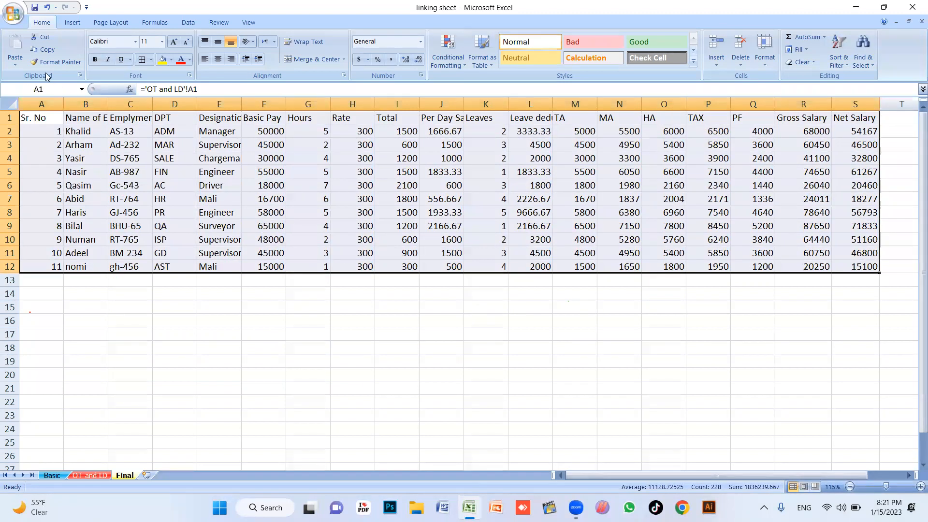
Centre all table values and make the header row bold
{"action": "left_click", "coordinate": [219, 60]}
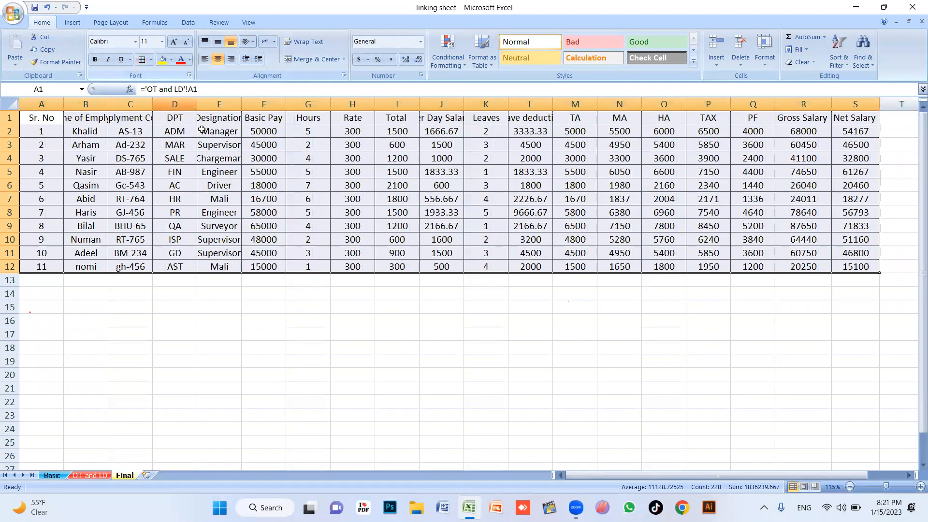
{"action": "left_click_drag", "start_coordinate": [35, 117], "coordinate": [860, 124]}
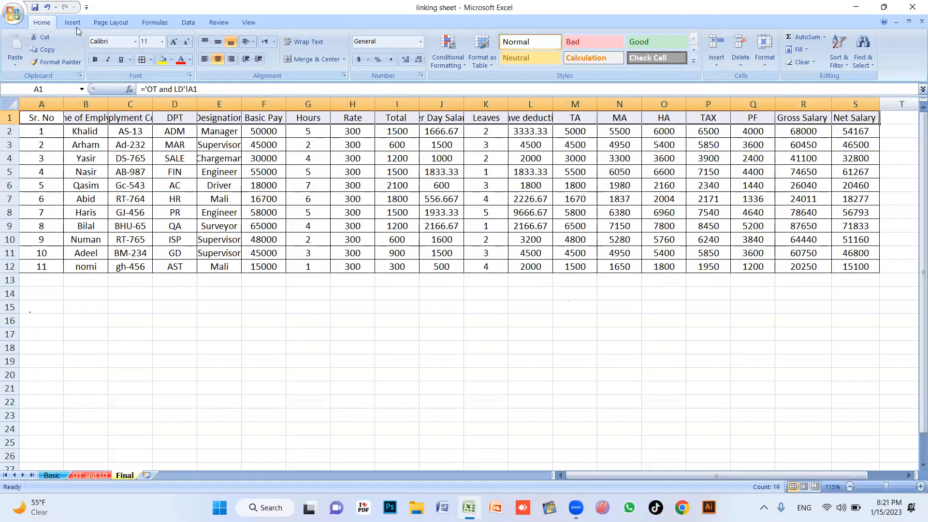
{"action": "left_click", "coordinate": [95, 60]}
Give the header row a red fill with white text
{"action": "left_click", "coordinate": [162, 59]}
{"action": "left_click", "coordinate": [181, 59]}
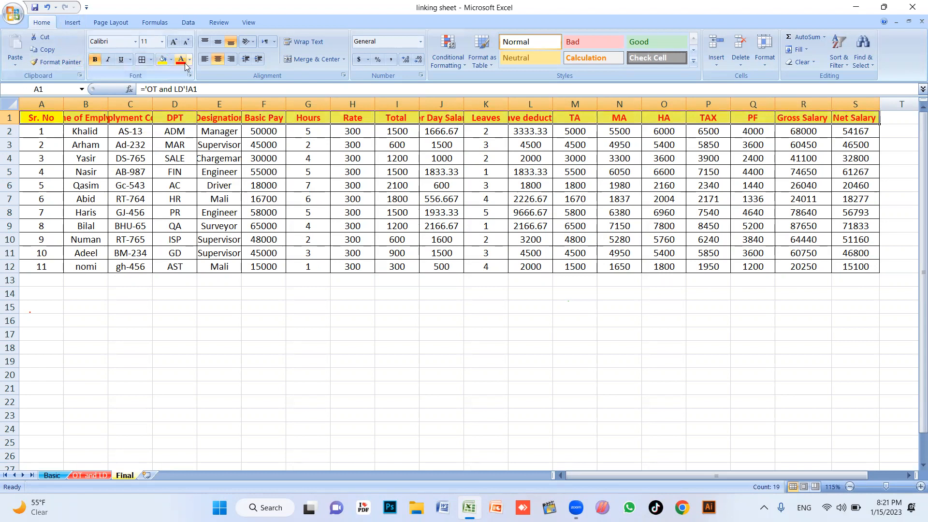
{"action": "left_click", "coordinate": [190, 59]}
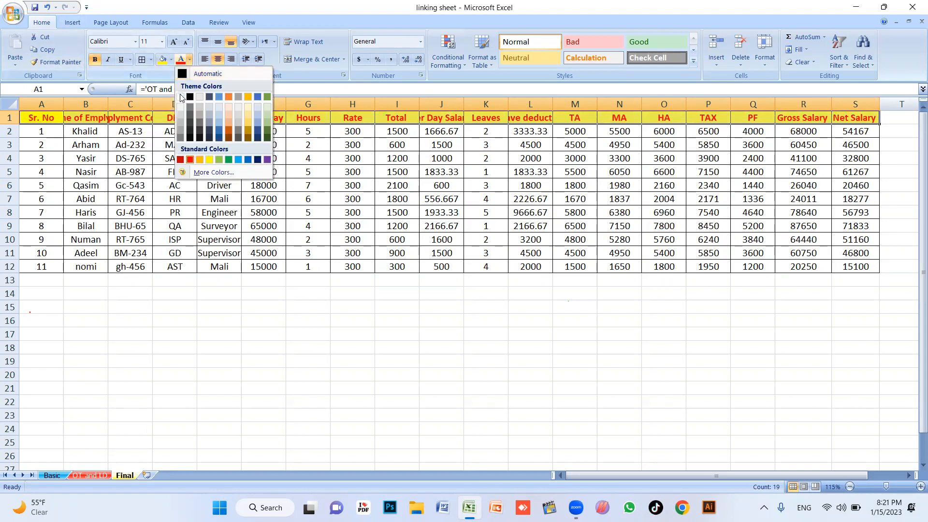
{"action": "left_click", "coordinate": [190, 97]}
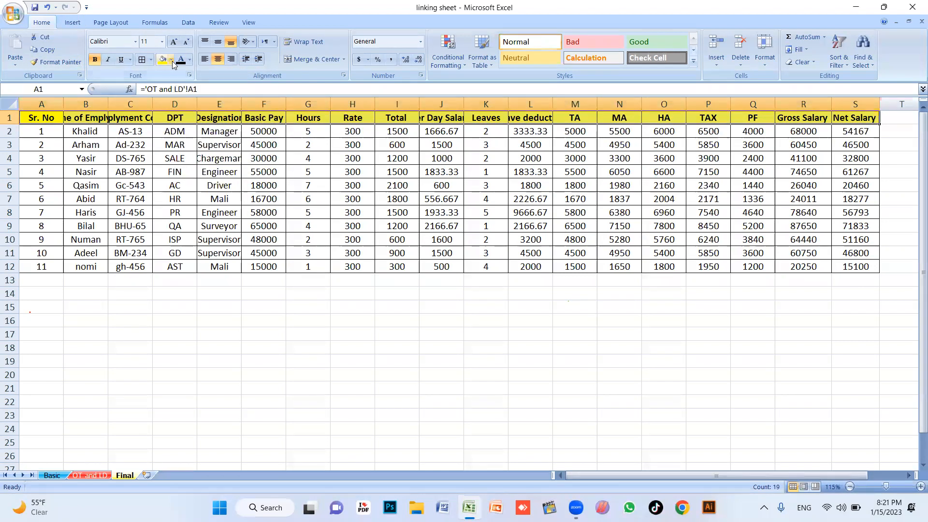
{"action": "left_click", "coordinate": [171, 59]}
{"action": "left_click", "coordinate": [190, 160]}
{"action": "left_click", "coordinate": [190, 59]}
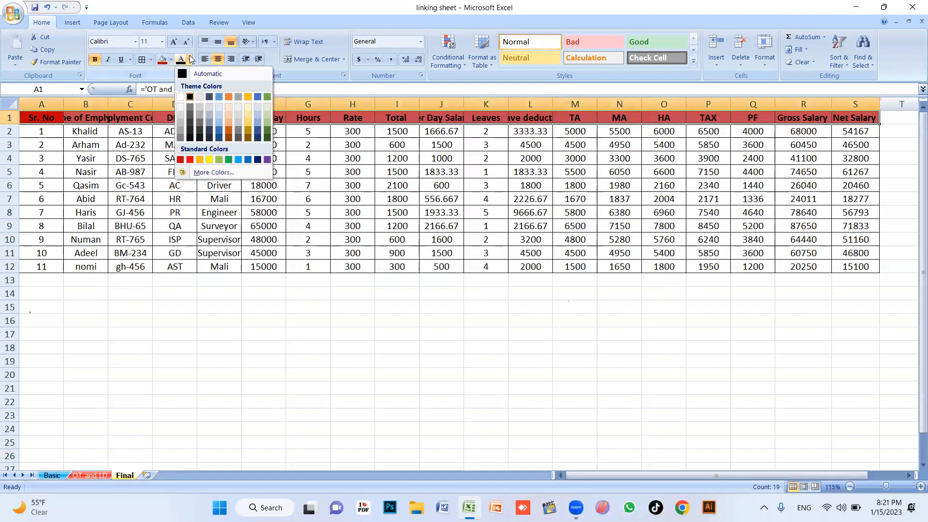
{"action": "left_click", "coordinate": [181, 97]}
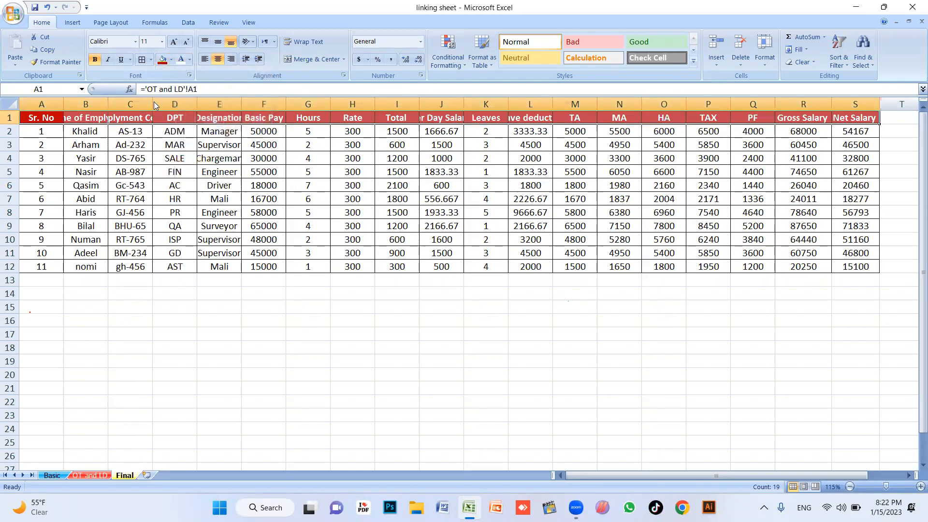
AutoFit columns B and C to their contents
{"action": "double_click", "coordinate": [153, 104]}
{"action": "double_click", "coordinate": [108, 104]}
{"action": "left_click", "coordinate": [195, 185]}
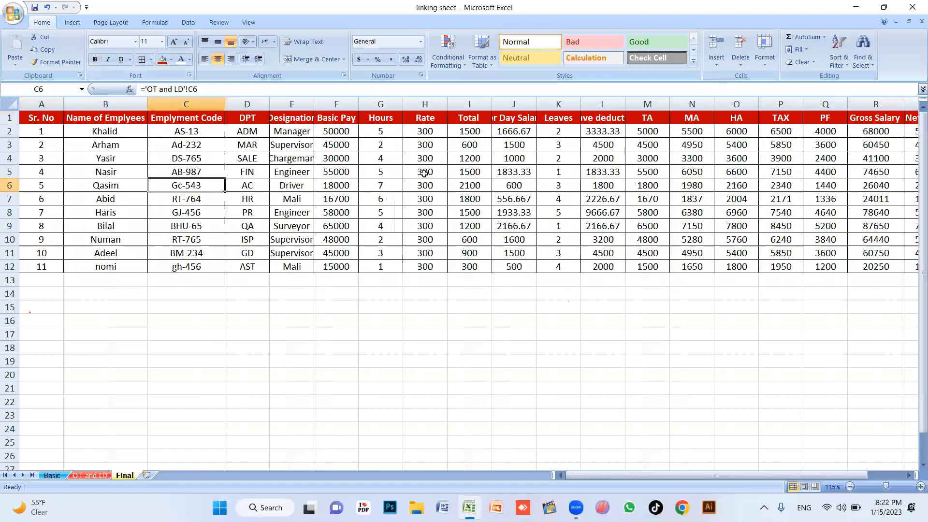
AutoFit columns L, R, J and I to their headers and values
{"action": "scroll", "coordinate": [424, 173], "scroll_direction": "down", "scroll_amount": 1}
{"action": "double_click", "coordinate": [542, 104]}
{"action": "left_click", "coordinate": [538, 161]}
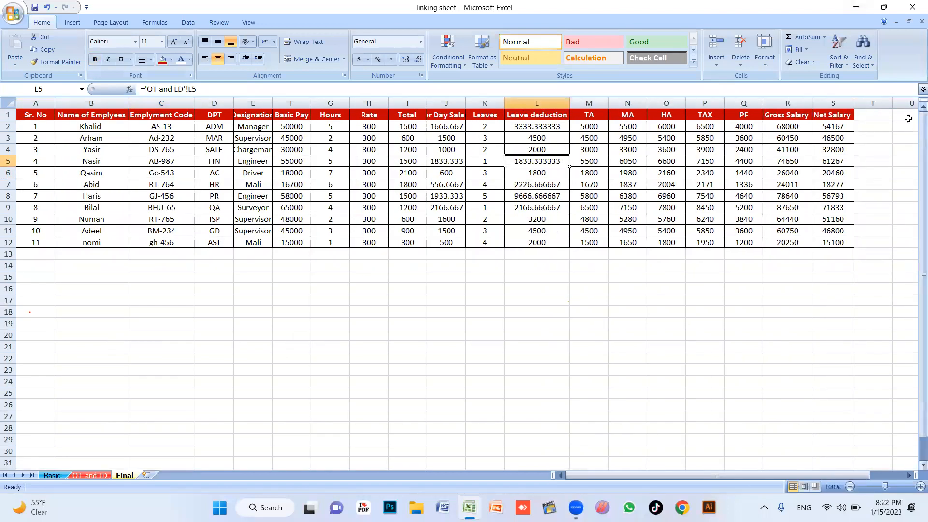
{"action": "double_click", "coordinate": [812, 101]}
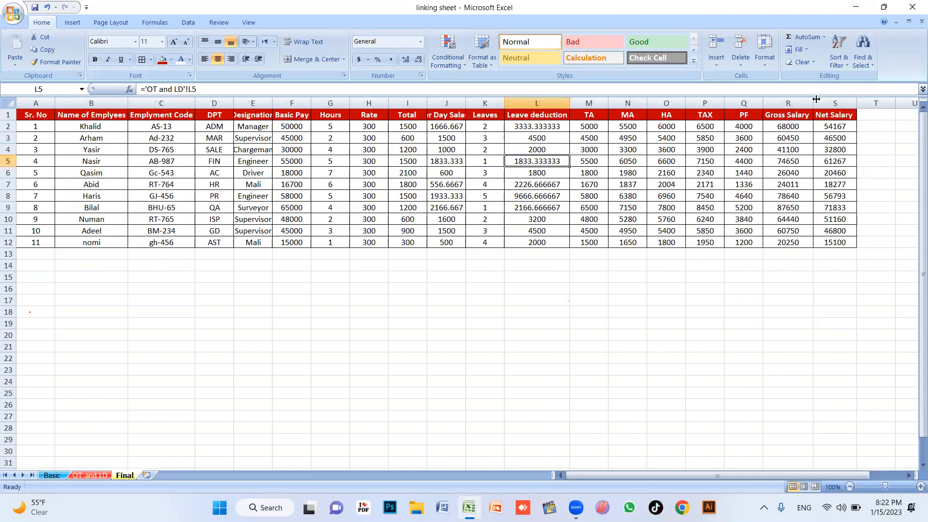
{"action": "left_click", "coordinate": [446, 161]}
{"action": "double_click", "coordinate": [466, 103]}
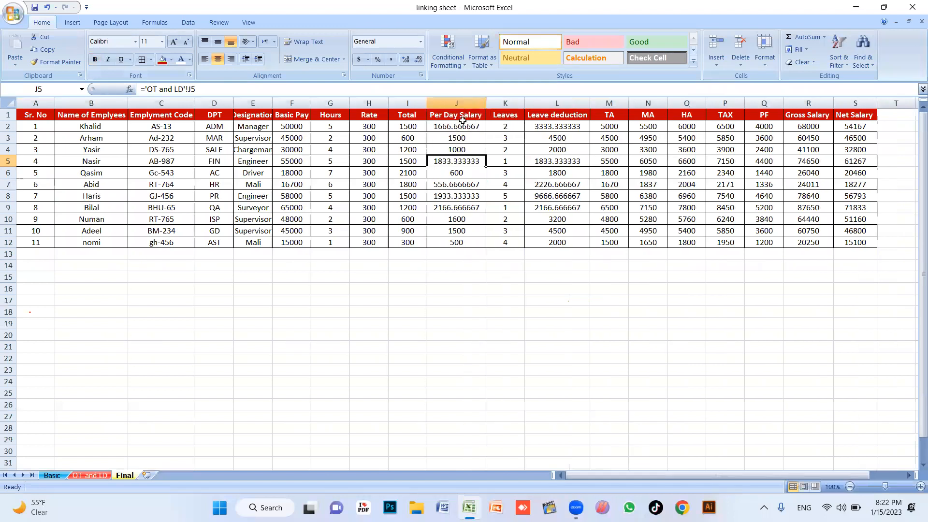
{"action": "double_click", "coordinate": [427, 103]}
{"action": "left_click", "coordinate": [687, 266]}
Select columns A through S for AutoFit Column Width
{"action": "left_click_drag", "start_coordinate": [840, 114], "coordinate": [34, 464]}
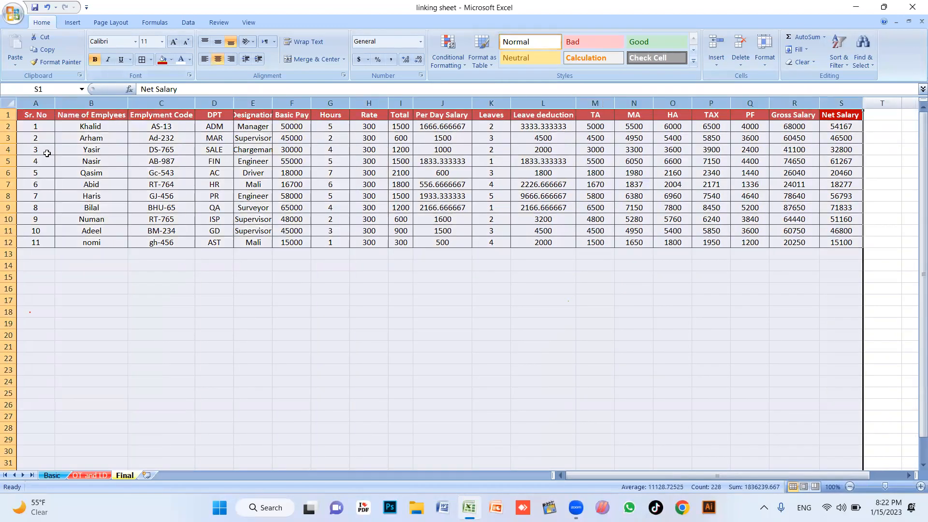
{"action": "left_click", "coordinate": [47, 153]}
{"action": "left_click_drag", "start_coordinate": [29, 95], "coordinate": [838, 93]}
{"action": "left_click", "coordinate": [765, 60]}
{"action": "left_click", "coordinate": [764, 61]}
{"action": "left_click", "coordinate": [765, 62]}
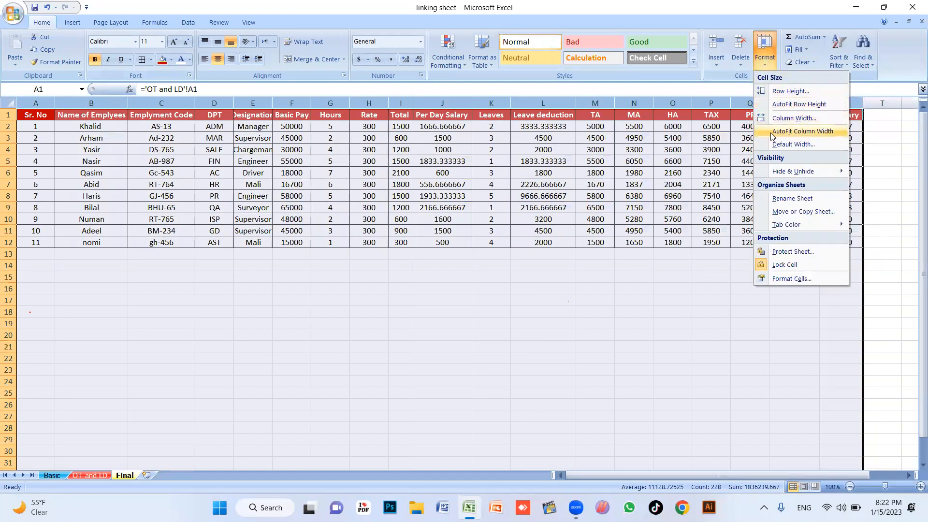
AutoFit the column width of columns A through S
{"action": "left_click", "coordinate": [793, 131]}
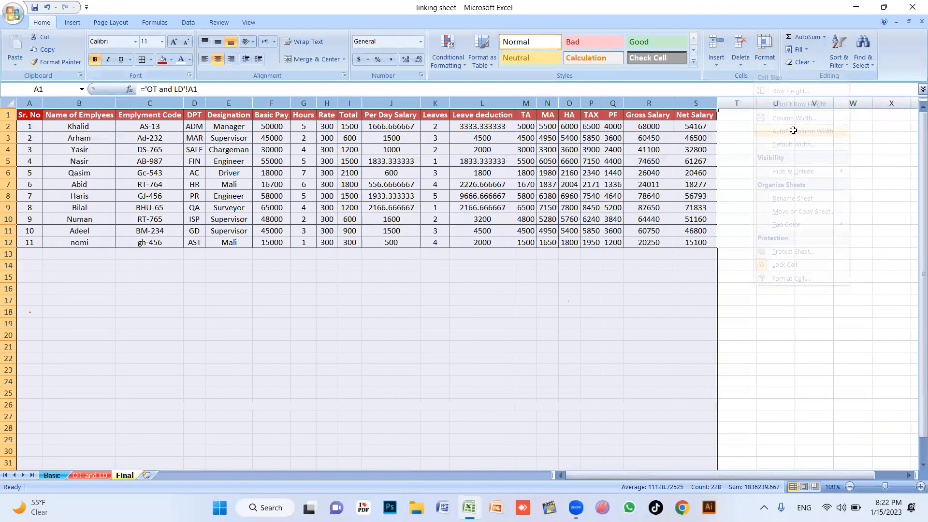
{"action": "left_click", "coordinate": [451, 266]}
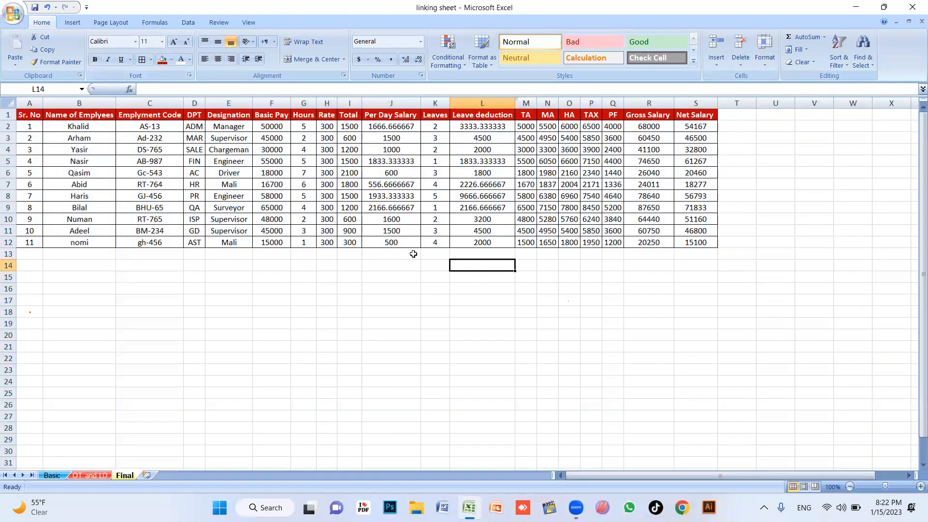
{"action": "left_click", "coordinate": [259, 255]}
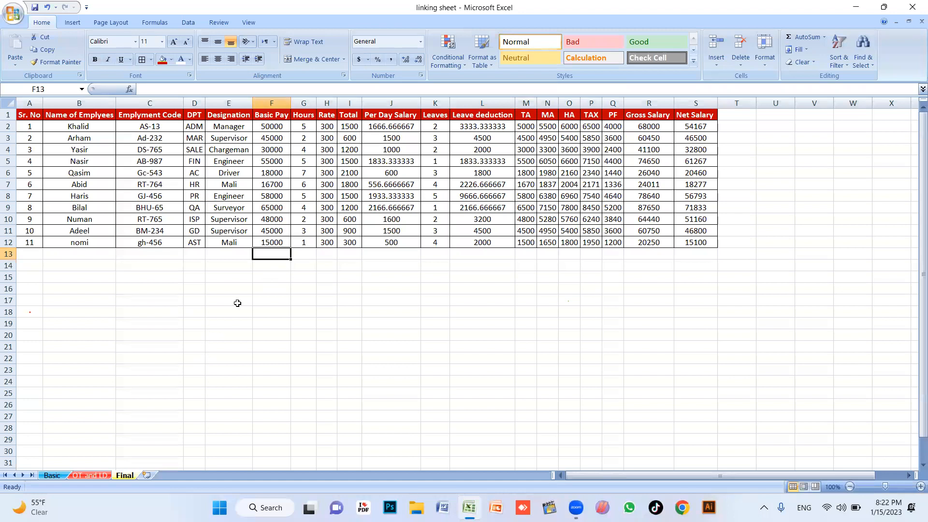
{"action": "scroll", "coordinate": [363, 272], "scroll_direction": "up", "scroll_amount": 1, "text": "ctrl"}
{"action": "scroll", "coordinate": [363, 272], "scroll_direction": "up", "scroll_amount": 2, "text": "ctrl"}
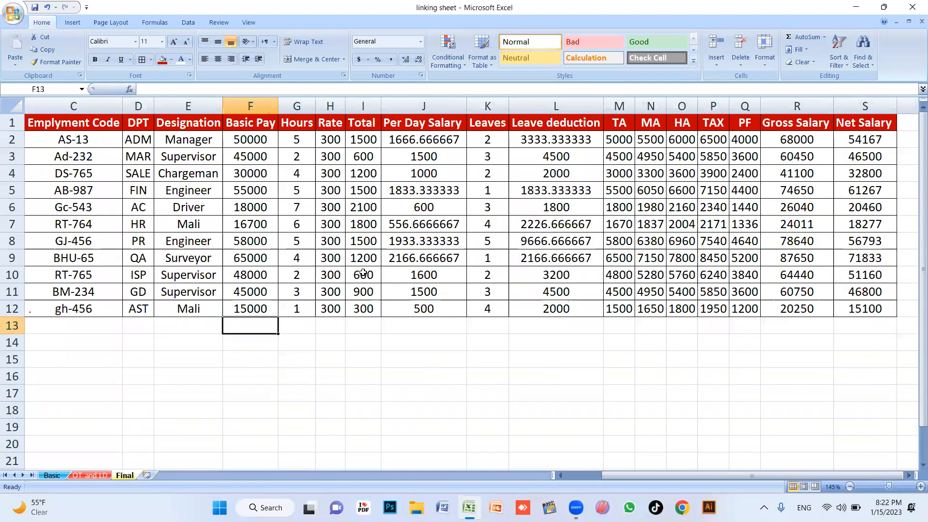
Round the Per Day Salary, Leaves and Leave deduction values in J2:L12 to whole numbers
{"action": "left_click", "coordinate": [430, 236]}
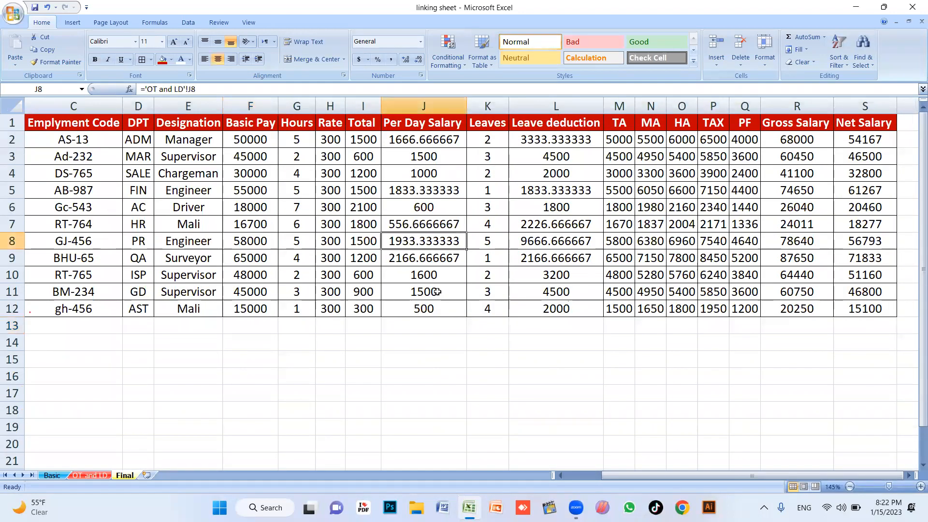
{"action": "left_click_drag", "start_coordinate": [425, 139], "coordinate": [566, 309]}
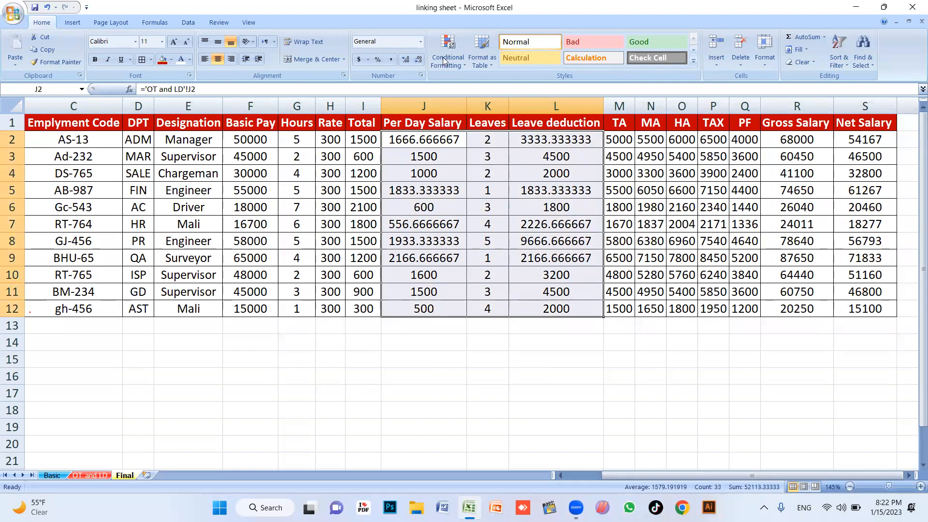
{"action": "left_click", "coordinate": [406, 59]}
{"action": "left_click", "coordinate": [418, 59]}
{"action": "left_click", "coordinate": [418, 59]}
{"action": "left_click", "coordinate": [418, 59]}
{"action": "left_click", "coordinate": [419, 59]}
{"action": "left_click", "coordinate": [419, 59]}
{"action": "left_click", "coordinate": [419, 59]}
{"action": "left_click", "coordinate": [419, 59]}
{"action": "left_click", "coordinate": [513, 261]}
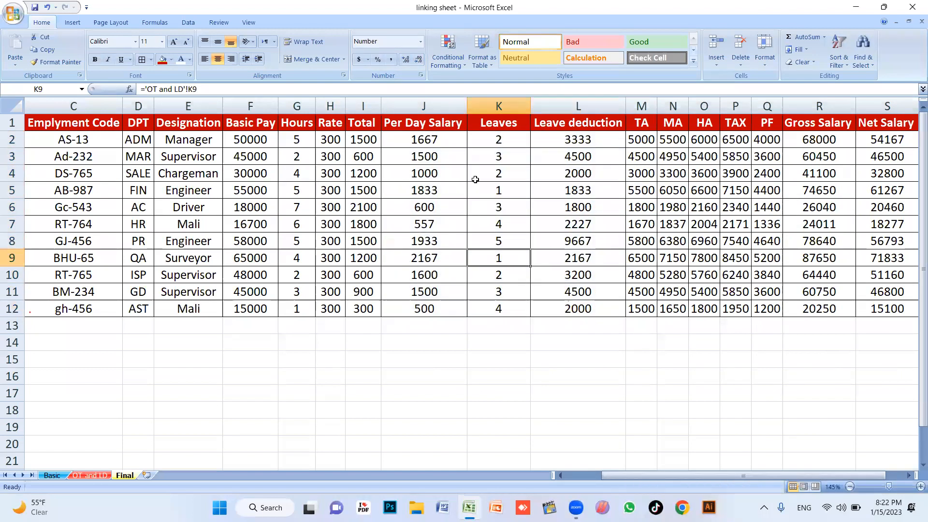
Narrow the Leaves column and check the values along row 3
{"action": "left_click_drag", "start_coordinate": [531, 106], "coordinate": [511, 105]}
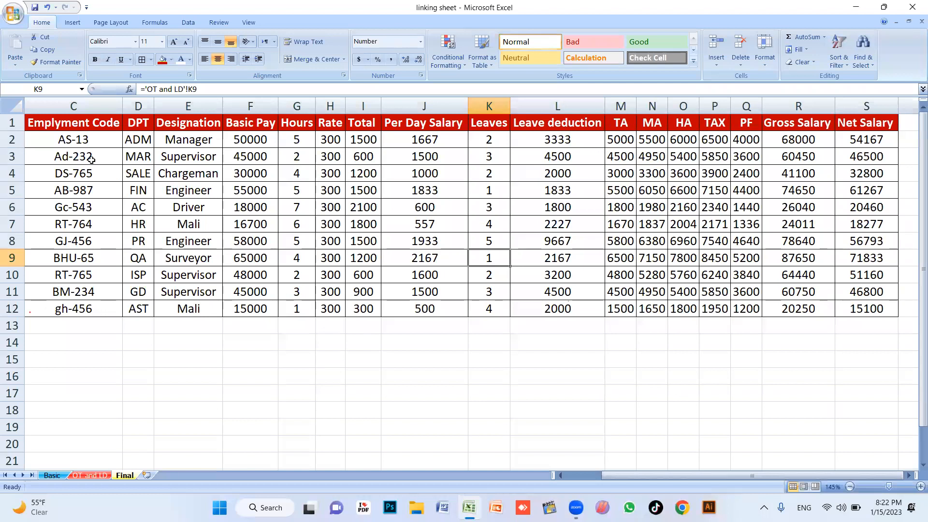
{"action": "left_click", "coordinate": [90, 160]}
{"action": "key", "text": "Left"}
{"action": "key", "text": "Left"}
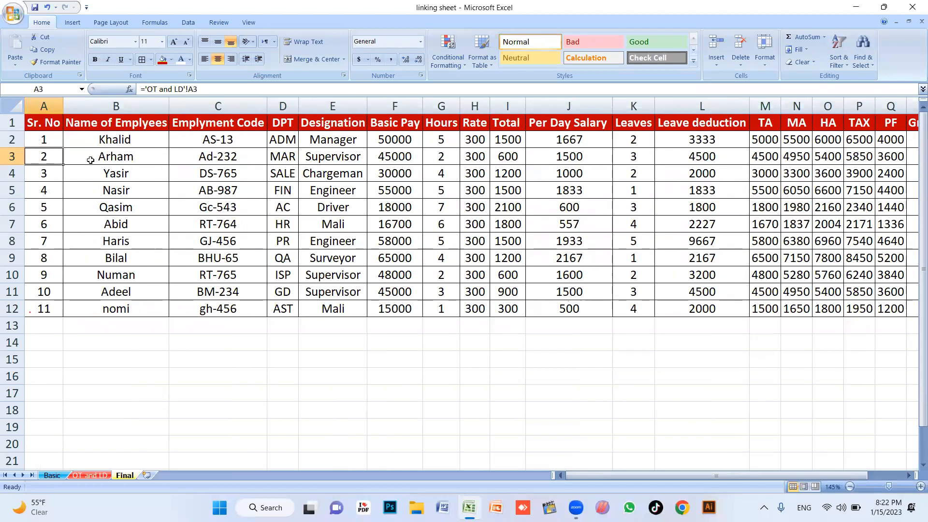
{"action": "key", "text": "Right"}
{"action": "key", "text": "Right"}
{"action": "key", "text": "Right"}
{"action": "key", "text": "Right"}
{"action": "key", "text": "Right"}
{"action": "key", "text": "Right"}
{"action": "key", "text": "Right"}
{"action": "key", "text": "Right"}
{"action": "key", "text": "Right"}
{"action": "key", "text": "Right"}
{"action": "key", "text": "Right"}
{"action": "key", "text": "Right"}
{"action": "key", "text": "Right"}
{"action": "key", "text": "Right"}
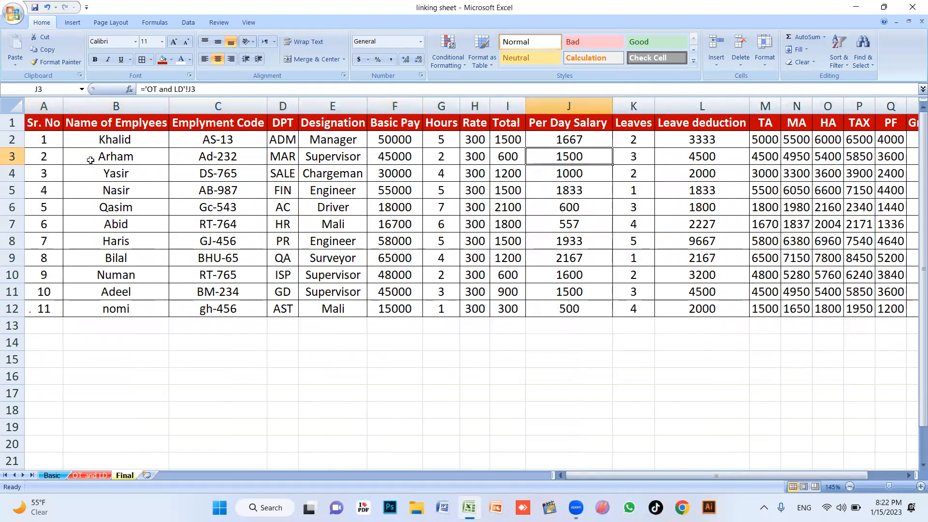
{"action": "key", "text": "Right"}
{"action": "key", "text": "Right"}
{"action": "key", "text": "Right"}
{"action": "key", "text": "Left"}
{"action": "key", "text": "Left"}
{"action": "key", "text": "Left"}
{"action": "key", "text": "Left"}
{"action": "key", "text": "Left"}
{"action": "key", "text": "Left"}
{"action": "key", "text": "Left"}
{"action": "key", "text": "Left"}
{"action": "key", "text": "Left"}
{"action": "key", "text": "Left"}
{"action": "key", "text": "Left"}
{"action": "key", "text": "Left"}
{"action": "key", "text": "Left"}
{"action": "key", "text": "Left"}
{"action": "key", "text": "Left"}
{"action": "key", "text": "Left"}
{"action": "key", "text": "Left"}
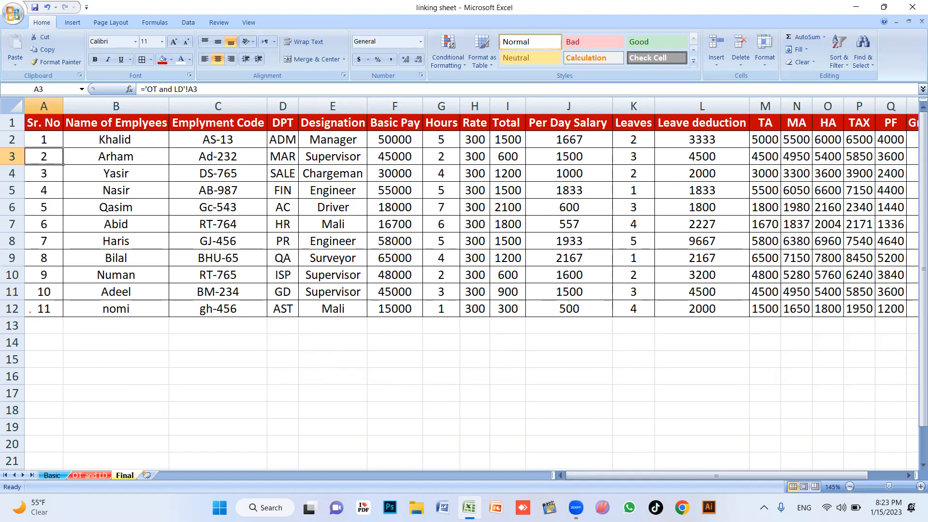
Inspect the linked cells in the table, including the Leaves value in row 8
{"action": "left_click", "coordinate": [503, 261]}
{"action": "left_click", "coordinate": [623, 246]}
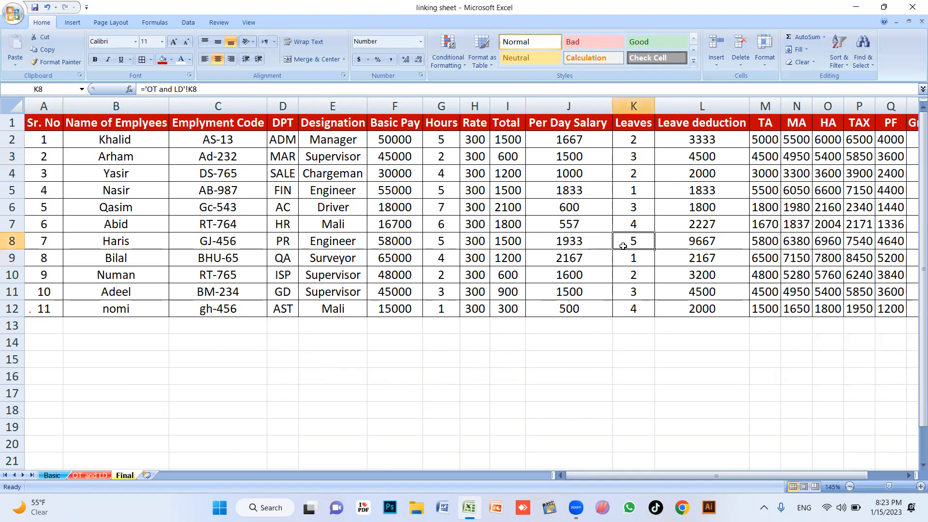
Close the linking sheet workbook and move its desktop icon lower on the right
{"action": "left_click", "coordinate": [908, 7]}
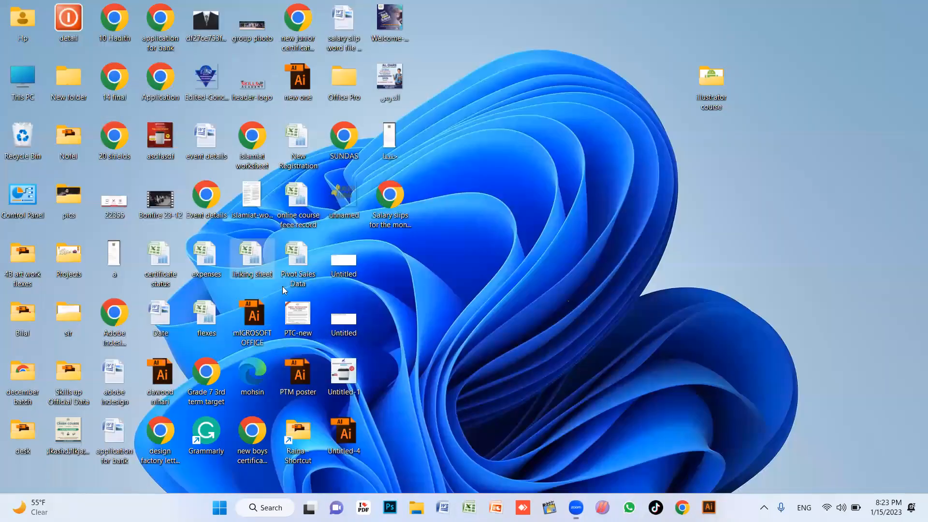
{"action": "left_click_drag", "start_coordinate": [251, 260], "coordinate": [810, 135]}
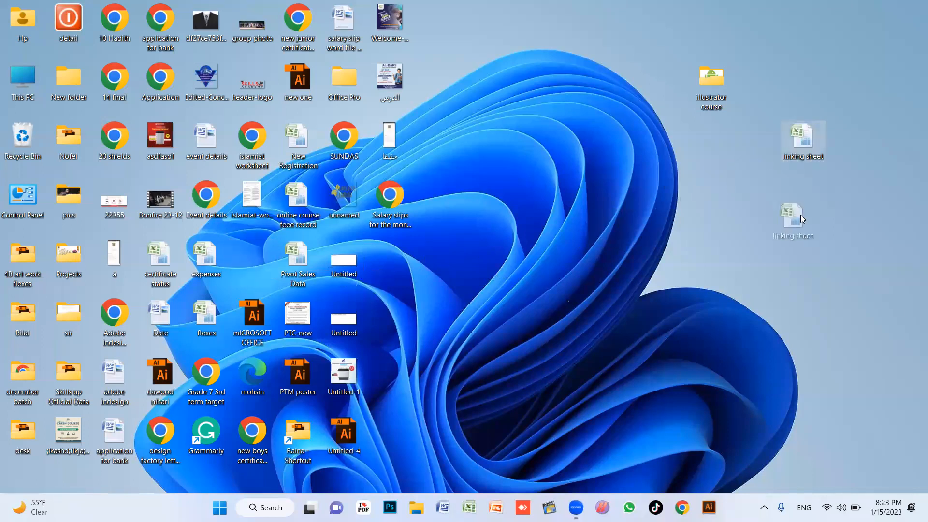
{"action": "left_click_drag", "start_coordinate": [801, 216], "coordinate": [815, 212]}
{"action": "left_click", "coordinate": [811, 268]}
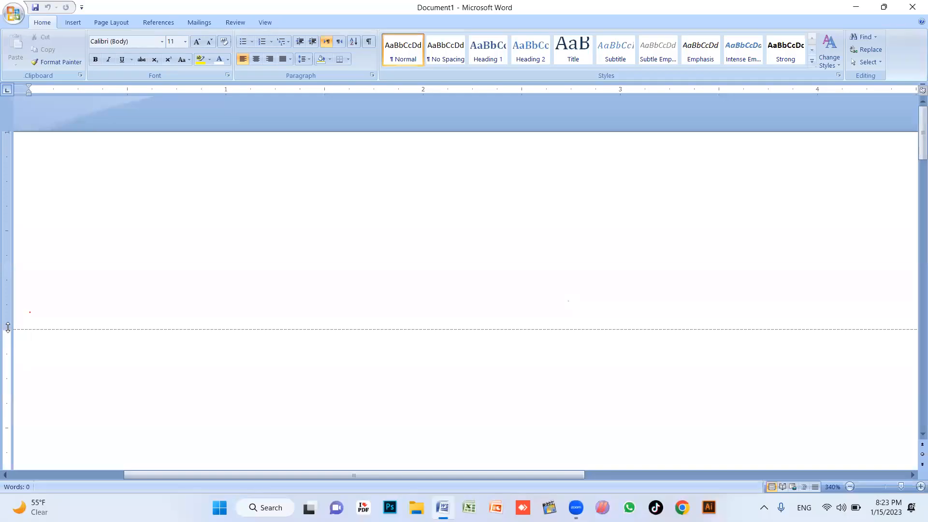
Zoom out and type the company name SKILLS UP ACADEMY PVT. LTD
{"action": "left_click", "coordinate": [849, 486]}
{"action": "left_click", "coordinate": [849, 486]}
{"action": "left_click", "coordinate": [850, 486]}
{"action": "left_click", "coordinate": [850, 486]}
{"action": "left_click", "coordinate": [849, 486]}
{"action": "left_click", "coordinate": [849, 486]}
{"action": "left_click", "coordinate": [850, 486]}
{"action": "left_click", "coordinate": [850, 486]}
{"action": "left_click", "coordinate": [849, 486]}
{"action": "left_click", "coordinate": [849, 486]}
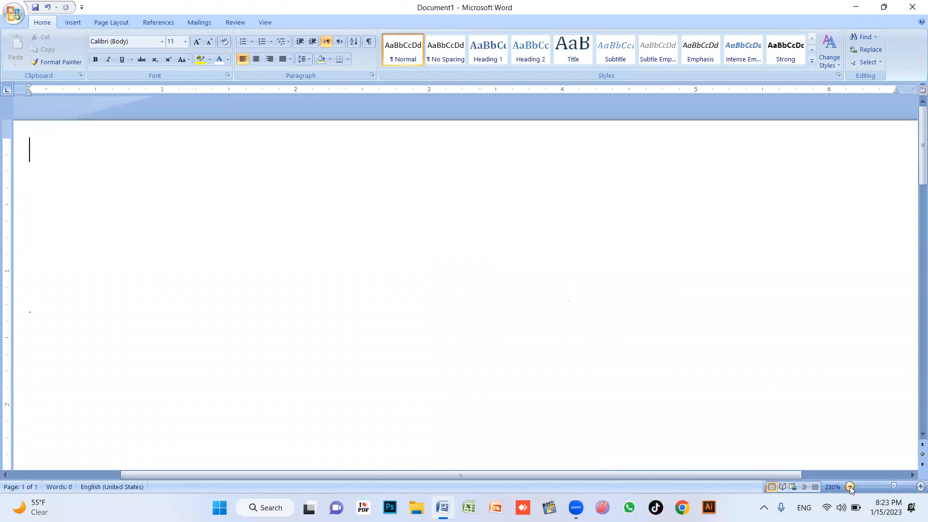
{"action": "left_click", "coordinate": [850, 486]}
{"action": "left_click", "coordinate": [849, 486]}
{"action": "double_click", "coordinate": [850, 486]}
{"action": "left_click", "coordinate": [850, 486]}
{"action": "left_click", "coordinate": [849, 486]}
{"action": "left_click", "coordinate": [850, 487]}
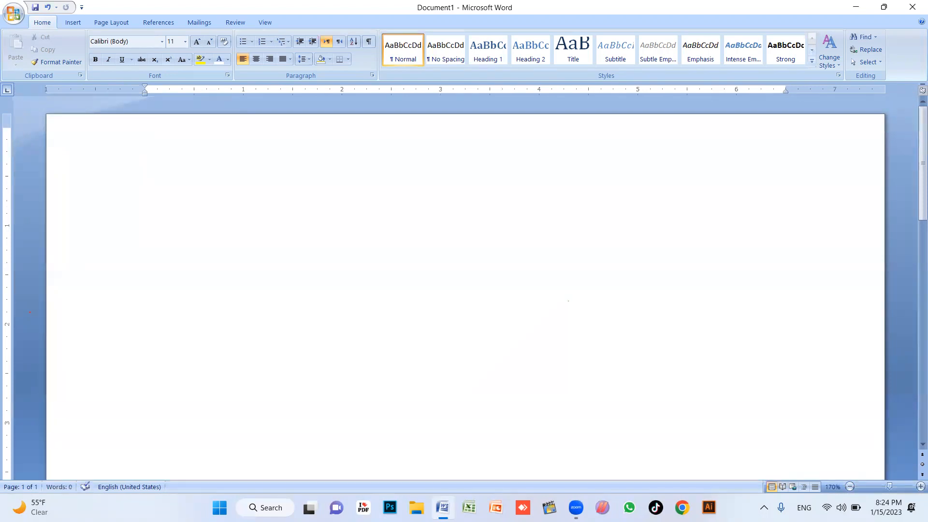
{"action": "type", "text": "SKILLS UP ACADEMY PVT. LD"}
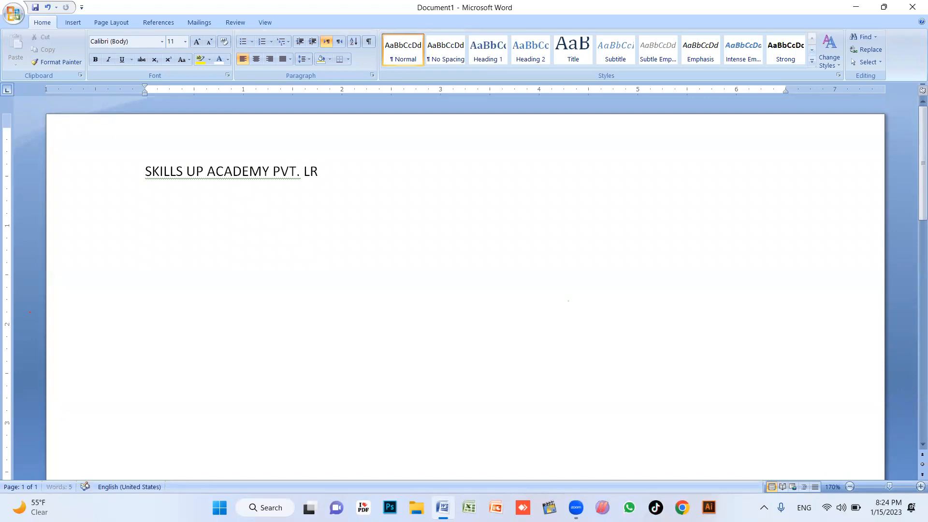
{"action": "key", "text": "BackSpace"}
{"action": "key", "text": "BackSpace"}
{"action": "type", "text": "TD"}
On a new line, type SALARY SLIP FOR THE MONTH OF JANUARY 2023
{"action": "key", "text": "Return"}
{"action": "type", "text": "SALARY SLIP FOTH"}
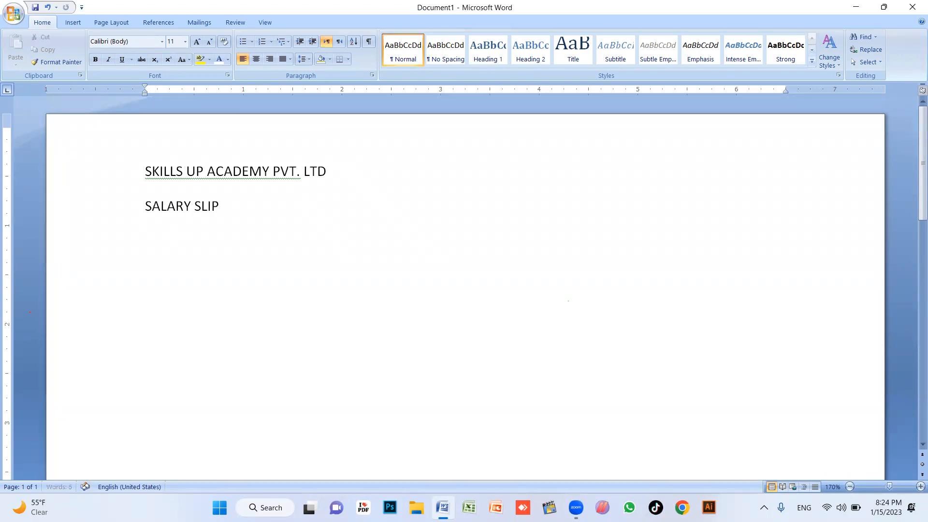
{"action": "key", "text": "BackSpace"}
{"action": "key", "text": "BackSpace"}
{"action": "type", "text": "R THE MONTH OF JANUARY"}
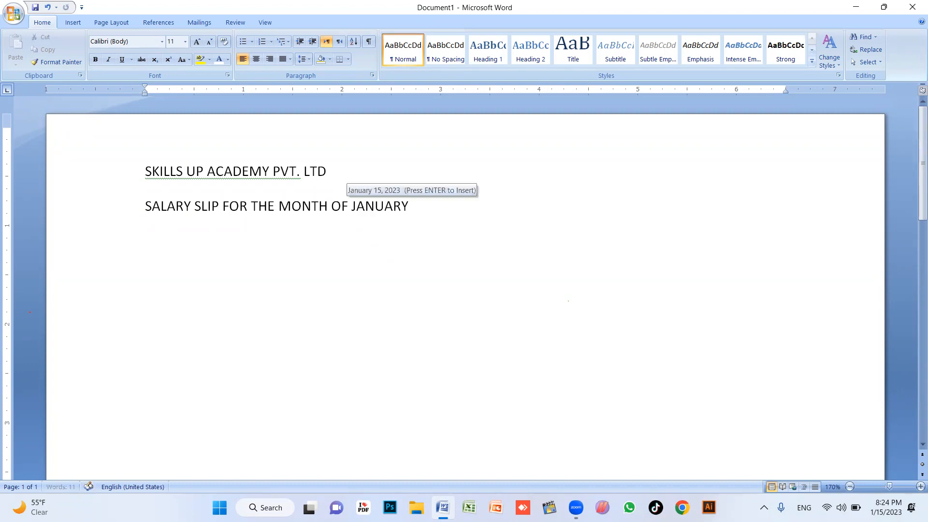
{"action": "type", "text": " 2023"}
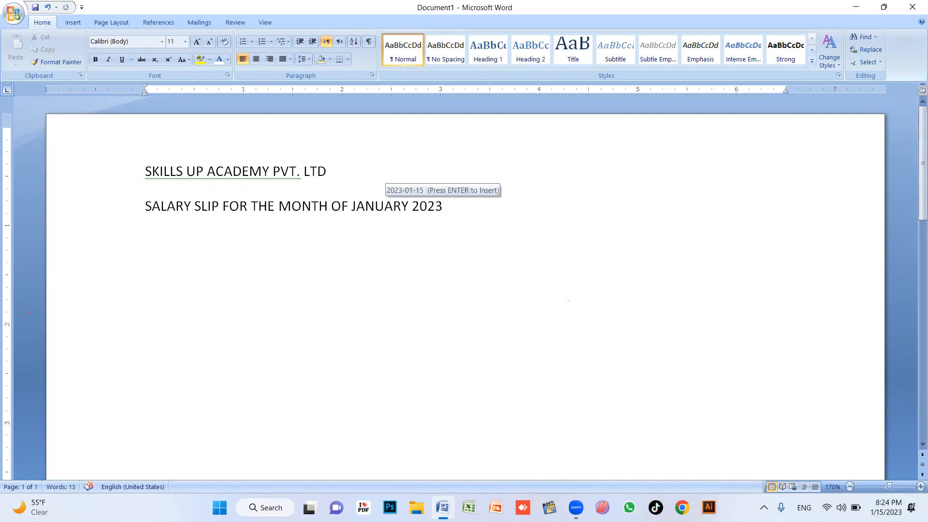
{"action": "key", "text": "Return"}
{"action": "key", "text": "BackSpace"}
{"action": "key", "text": "BackSpace"}
{"action": "key", "text": "BackSpace"}
{"action": "key", "text": "BackSpace"}
{"action": "key", "text": "BackSpace"}
{"action": "key", "text": "BackSpace"}
{"action": "key", "text": "Return"}
Centre both heading lines
{"action": "left_click_drag", "start_coordinate": [451, 236], "coordinate": [120, 176]}
{"action": "left_click", "coordinate": [497, 232]}
{"action": "left_click_drag", "start_coordinate": [497, 232], "coordinate": [101, 164]}
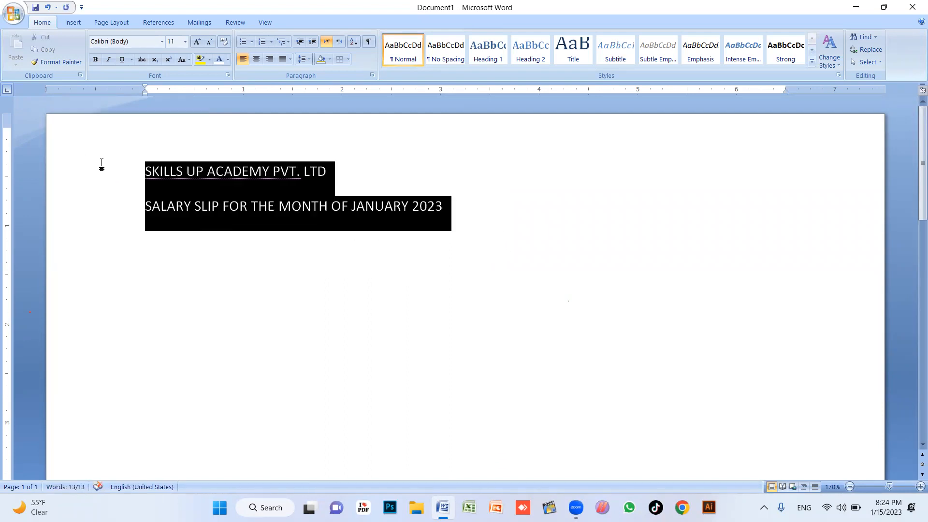
{"action": "key", "text": "ctrl+e"}
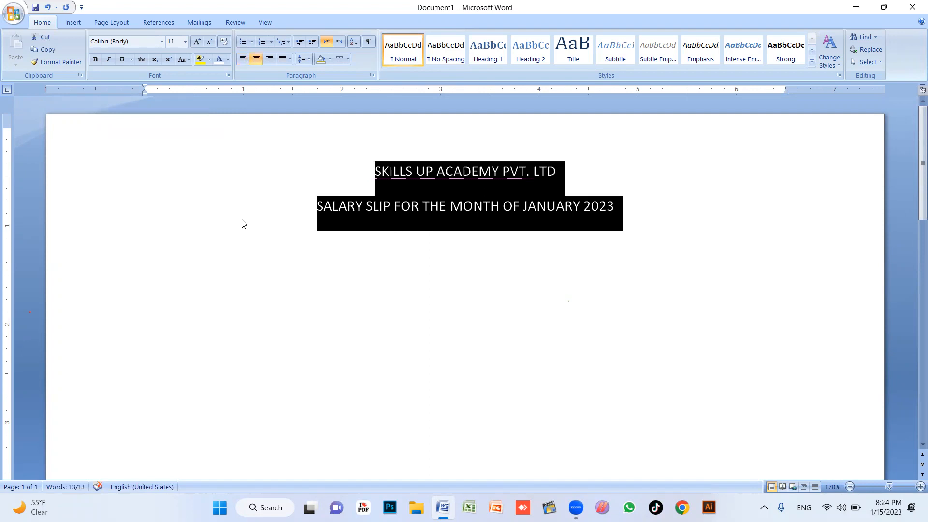
{"action": "left_click", "coordinate": [145, 238]}
Make the company name bold at 16 pt
{"action": "left_click", "coordinate": [140, 172]}
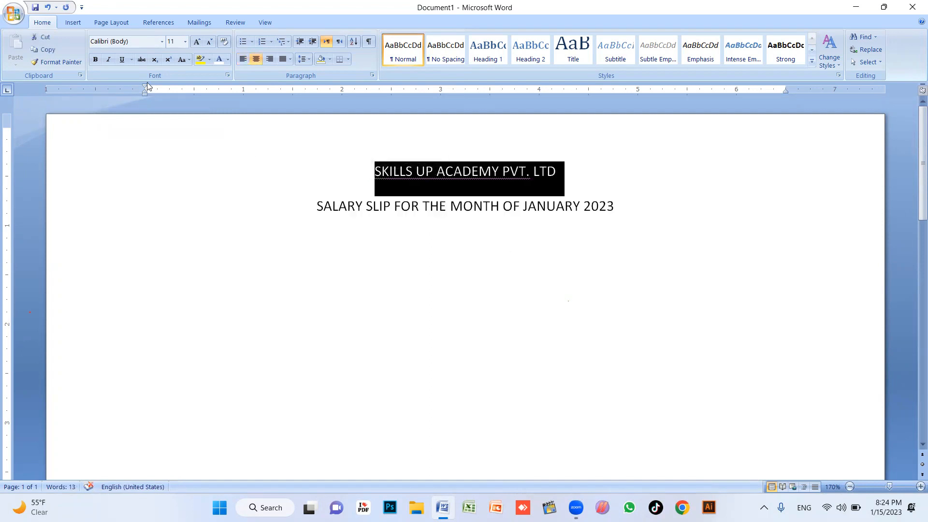
{"action": "left_click", "coordinate": [196, 43]}
{"action": "left_click", "coordinate": [197, 42]}
{"action": "left_click", "coordinate": [197, 43]}
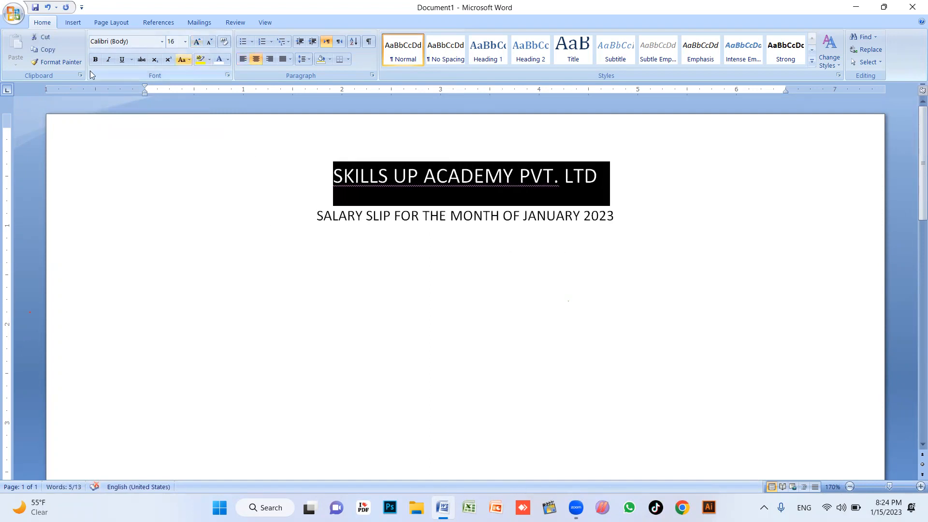
{"action": "left_click", "coordinate": [96, 59]}
{"action": "left_click", "coordinate": [446, 217]}
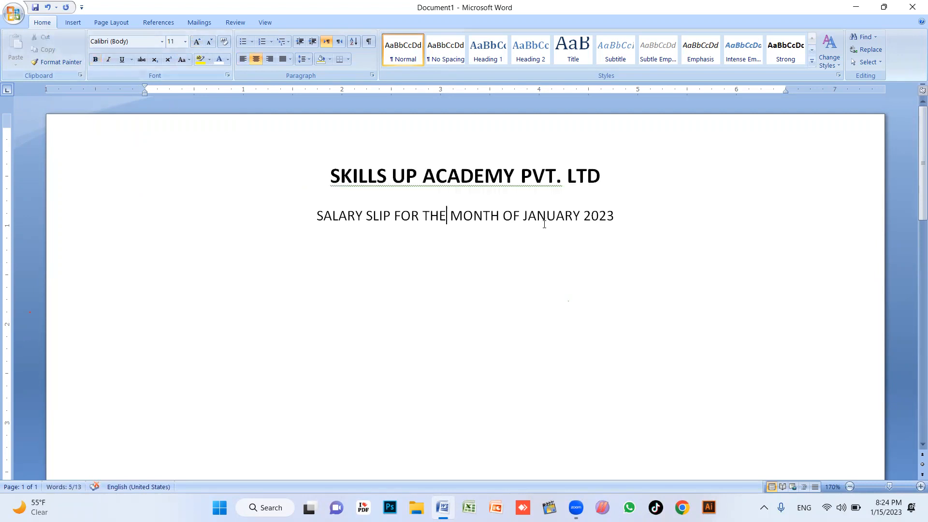
Remove the space after the heading paragraphs
{"action": "left_click_drag", "start_coordinate": [542, 216], "coordinate": [467, 176]}
{"action": "left_click", "coordinate": [302, 59]}
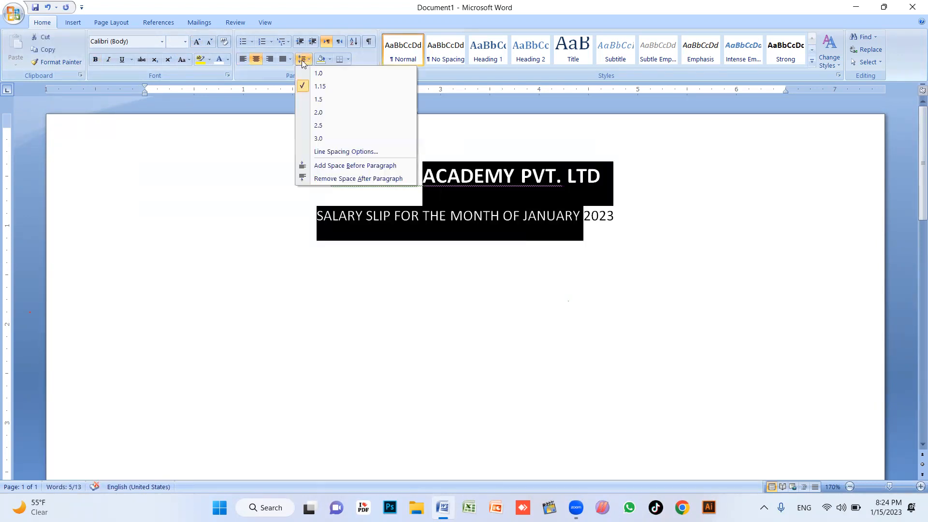
{"action": "left_click", "coordinate": [334, 178]}
{"action": "left_click", "coordinate": [648, 211]}
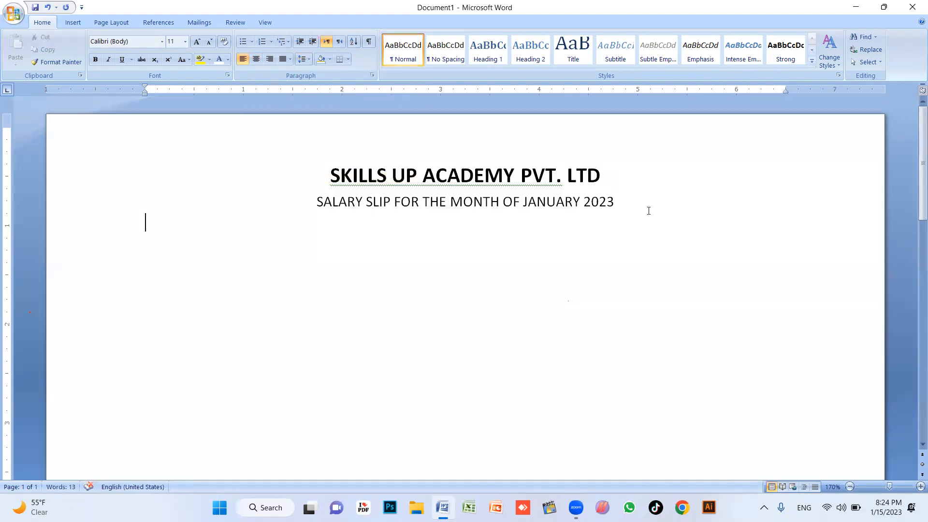
{"action": "left_click", "coordinate": [287, 244]}
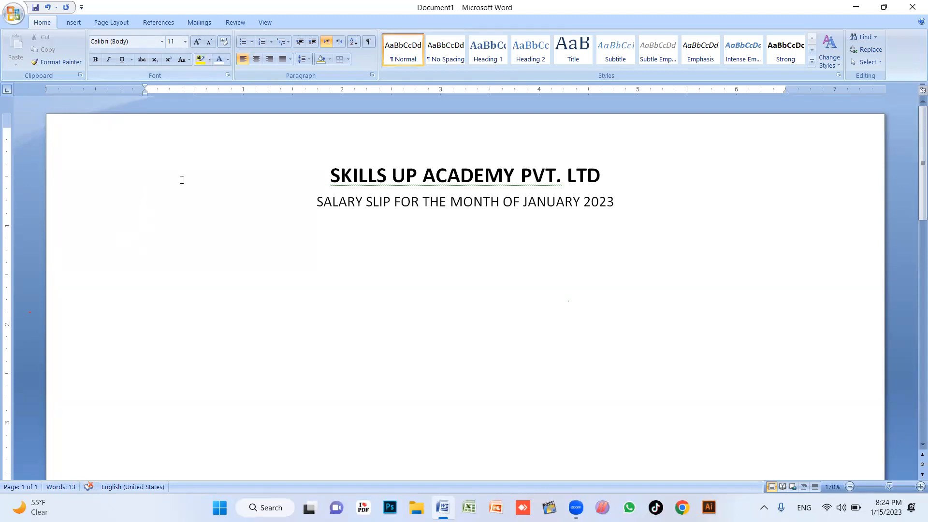
Type 'Employee Name:' and start the next line with 'Department:'
{"action": "type", "text": "eMP"}
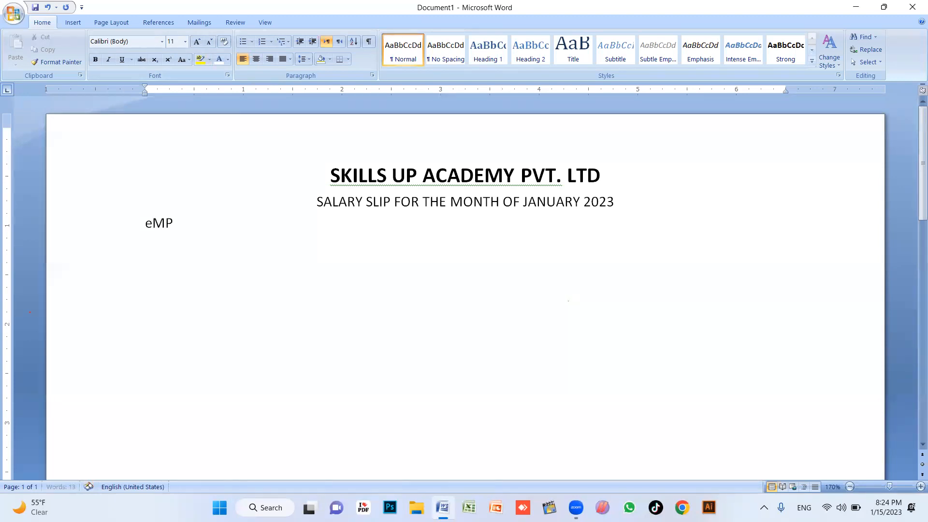
{"action": "type", "text": "LOYEE Name:"}
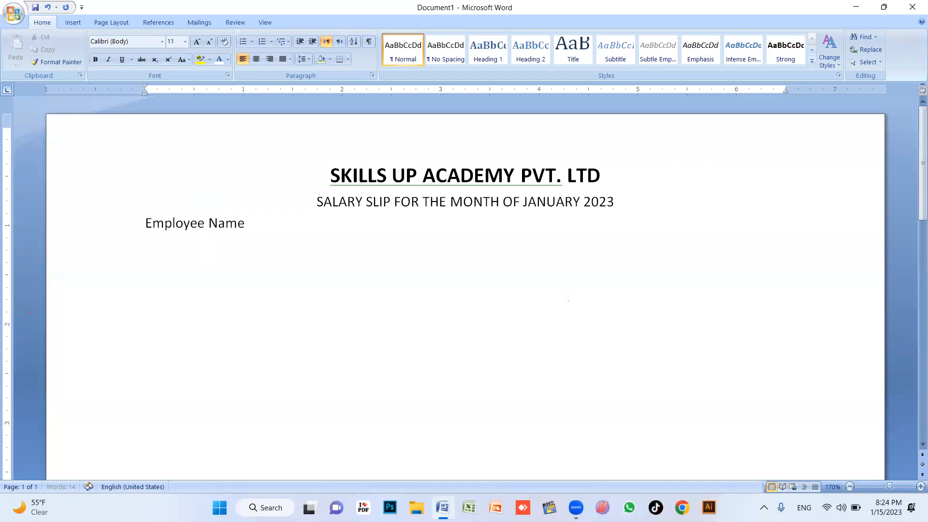
{"action": "key", "text": "Return"}
{"action": "type", "text": "Department"}
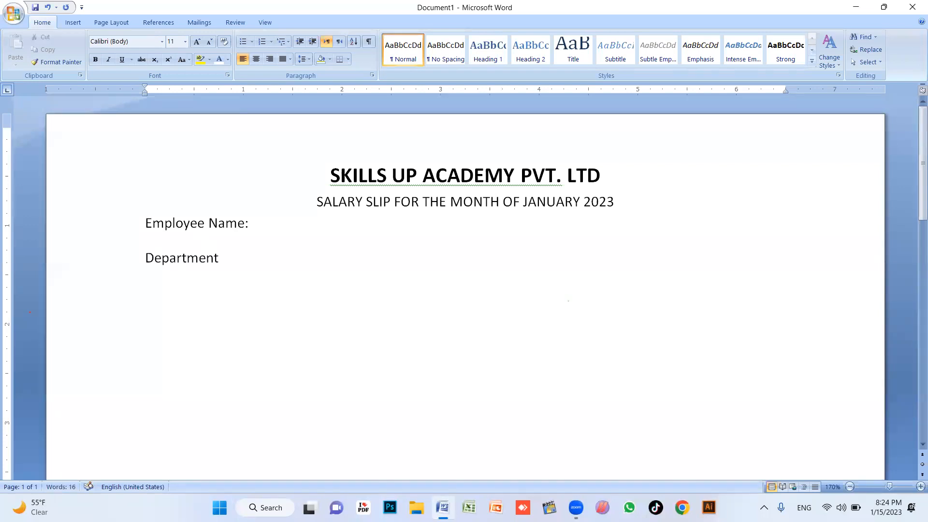
{"action": "key", "text": "BackSpace"}
{"action": "type", "text": ":"}
Rework the second line so Designation sits at the left margin
{"action": "key", "text": "Tab"}
{"action": "key", "text": "Tab"}
{"action": "key", "text": "Tab"}
{"action": "key", "text": "Tab"}
{"action": "key", "text": "Tab"}
{"action": "key", "text": "Tab"}
{"action": "key", "text": "Tab"}
{"action": "key", "text": "Tab"}
{"action": "key", "text": "Tab"}
{"action": "key", "text": "Tab"}
{"action": "key", "text": "BackSpace"}
{"action": "type", "text": "Designation"}
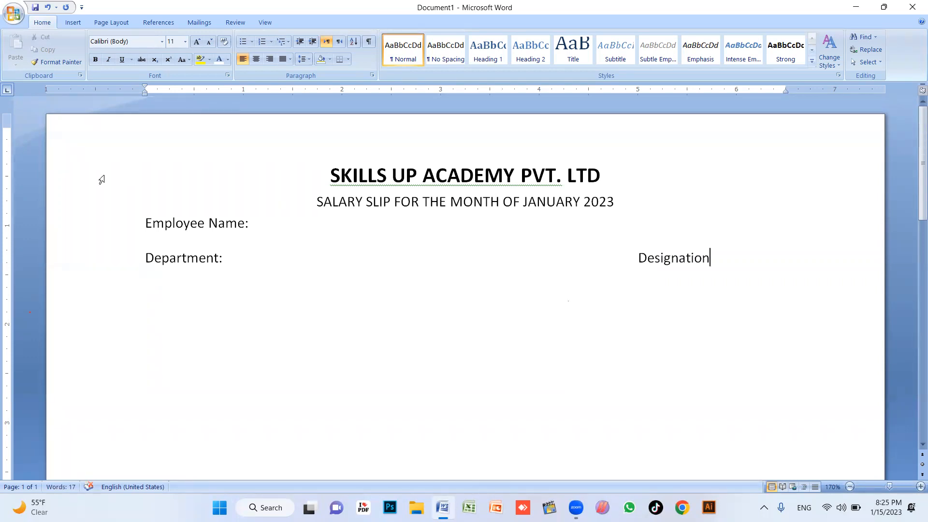
{"action": "left_click_drag", "start_coordinate": [244, 266], "coordinate": [148, 271]}
{"action": "key", "text": "BackSpace"}
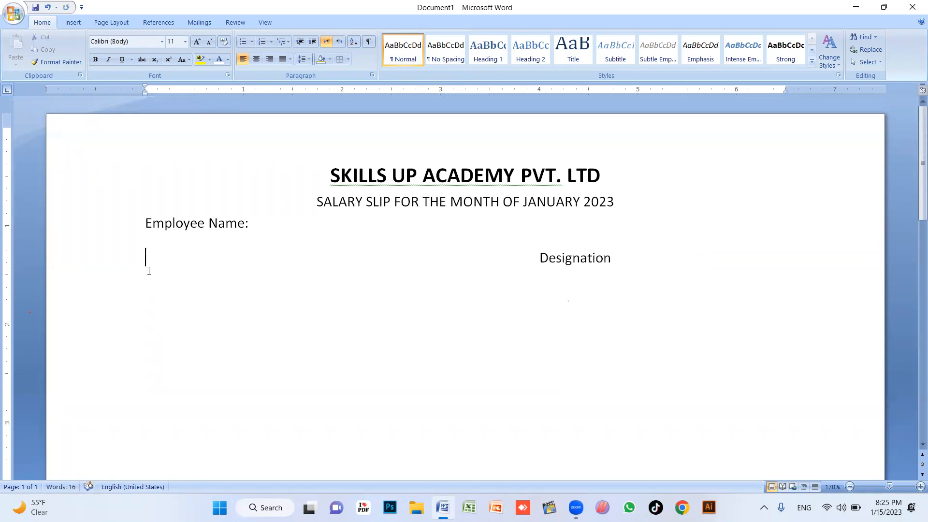
{"action": "key", "text": "Delete"}
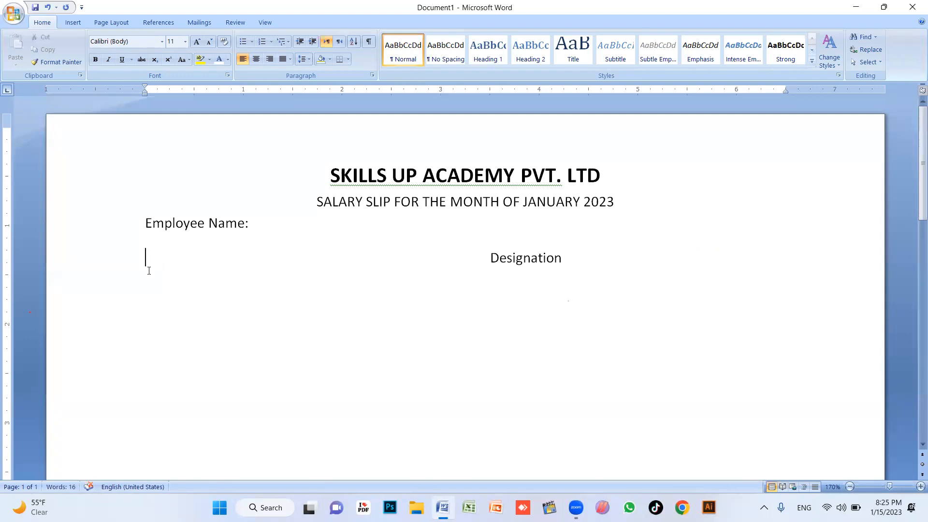
{"action": "key", "text": "Delete"}
{"action": "key", "text": "Delete"}
{"action": "key", "text": "Delete"}
{"action": "key", "text": "Delete"}
{"action": "key", "text": "Delete"}
{"action": "key", "text": "Delete"}
{"action": "key", "text": "Delete"}
{"action": "key", "text": "Delete"}
Place Department to the right of Designation using tabs
{"action": "type", "text": "D"}
{"action": "left_click", "coordinate": [257, 250]}
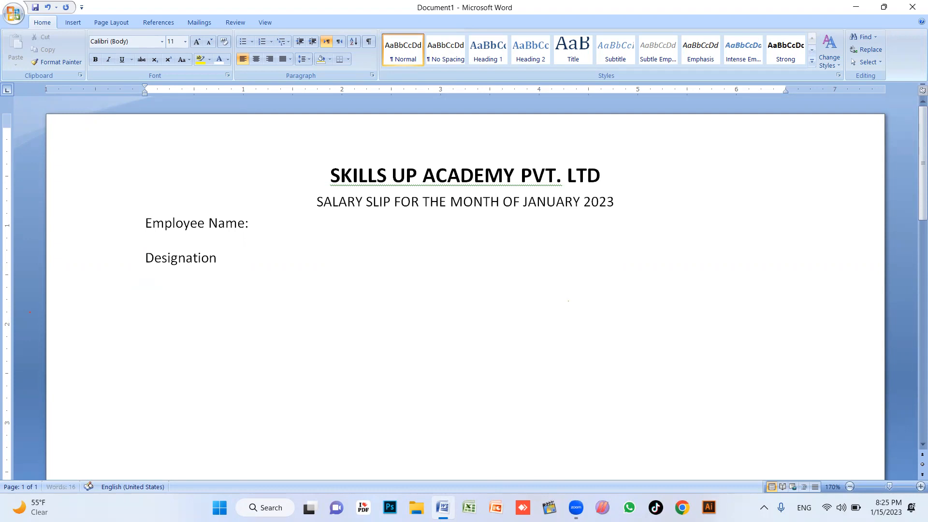
{"action": "key", "text": "Tab"}
{"action": "key", "text": "Tab"}
{"action": "type", "text": "Department"}
{"action": "left_click", "coordinate": [209, 258]}
{"action": "left_click", "coordinate": [400, 256]}
{"action": "key", "text": "Tab"}
{"action": "key", "text": "Tab"}
{"action": "key", "text": "Tab"}
{"action": "key", "text": "Tab"}
{"action": "key", "text": "Tab"}
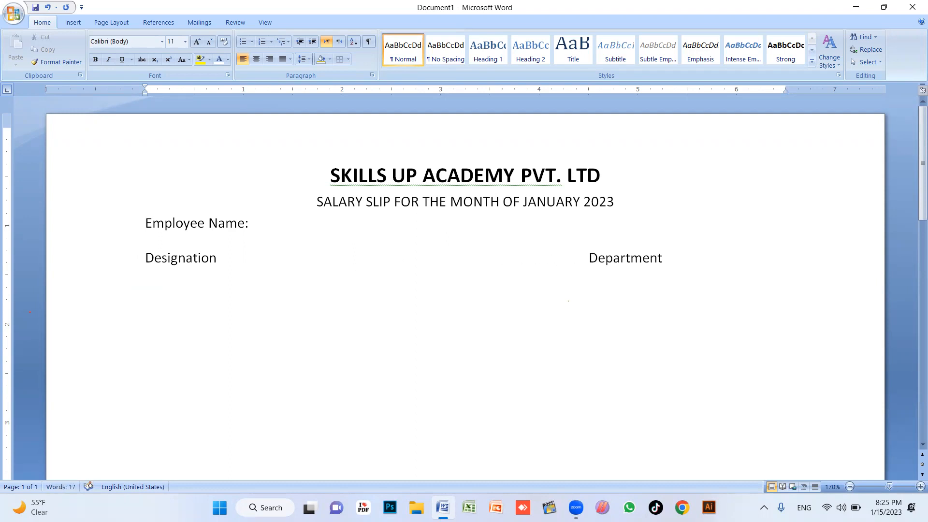
Add colons after Designation and Department and fine-tune Department:'s position
{"action": "left_click", "coordinate": [222, 261]}
{"action": "type", "text": ":"}
{"action": "left_click", "coordinate": [787, 258]}
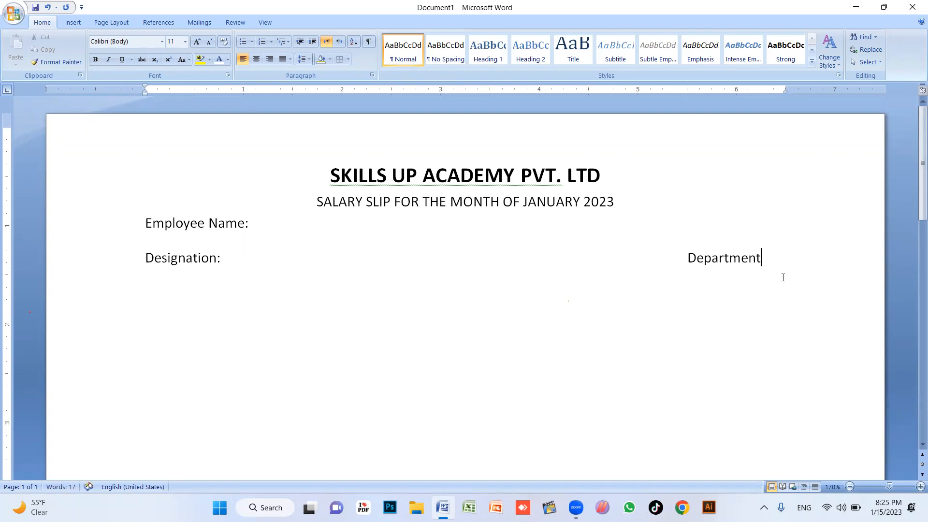
{"action": "type", "text": "\""}
{"action": "key", "text": "BackSpace"}
{"action": "type", "text": ":"}
{"action": "left_click", "coordinate": [676, 261]}
{"action": "key", "text": "BackSpace"}
{"action": "left_click", "coordinate": [718, 259]}
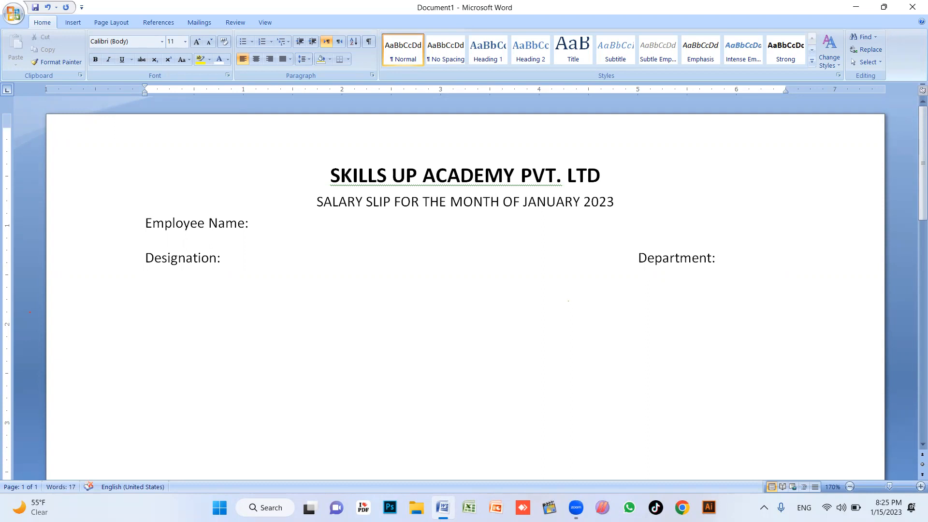
Insert a 4x8 table from the Insert tab's Table grid
{"action": "left_click", "coordinate": [74, 23]}
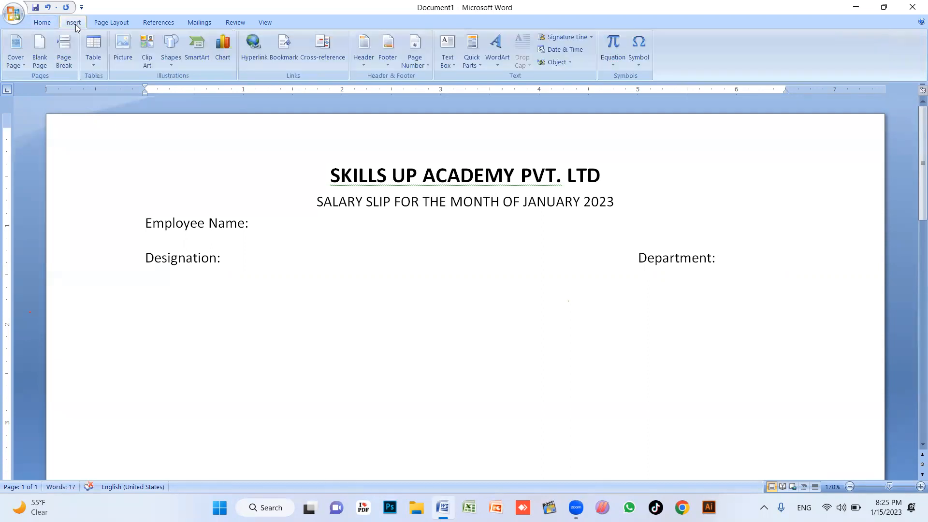
{"action": "left_click", "coordinate": [94, 59]}
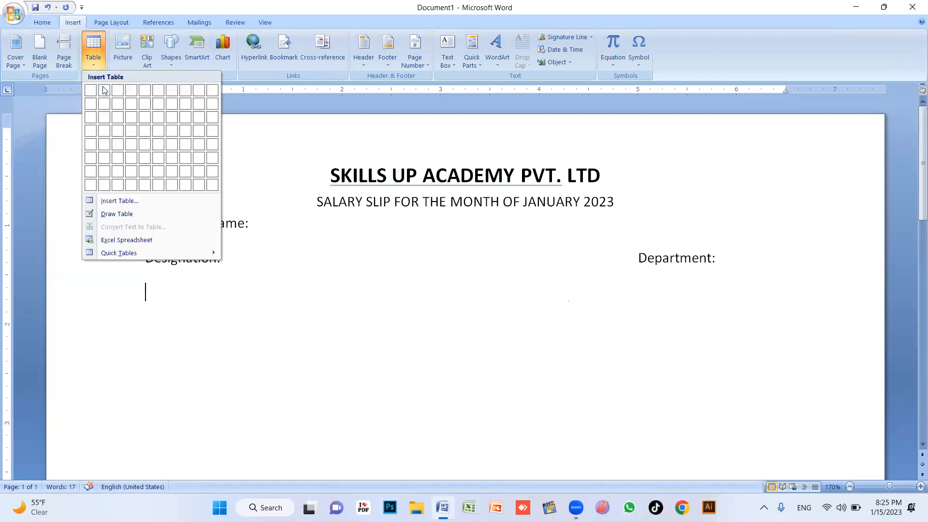
{"action": "left_click", "coordinate": [133, 188]}
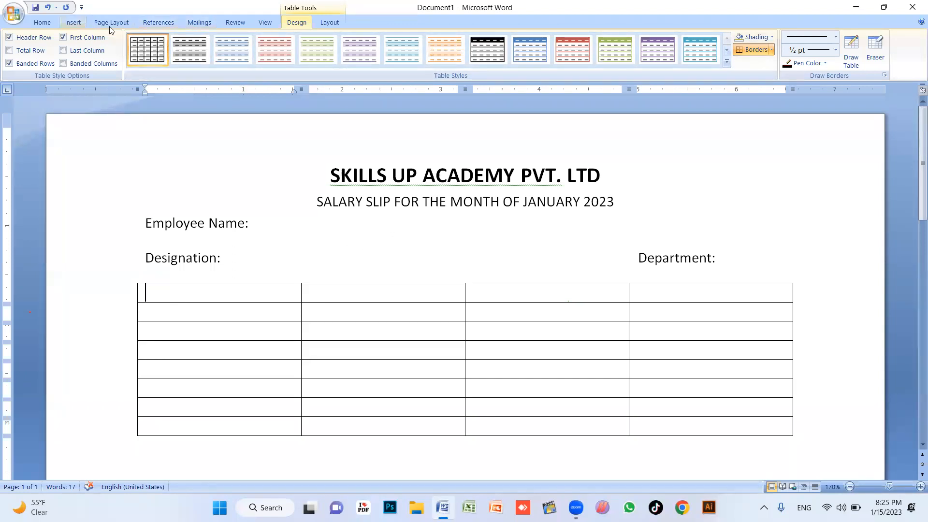
Show the Select Recipients options on the Mailings ribbon of the salary slip
{"action": "left_click", "coordinate": [199, 22]}
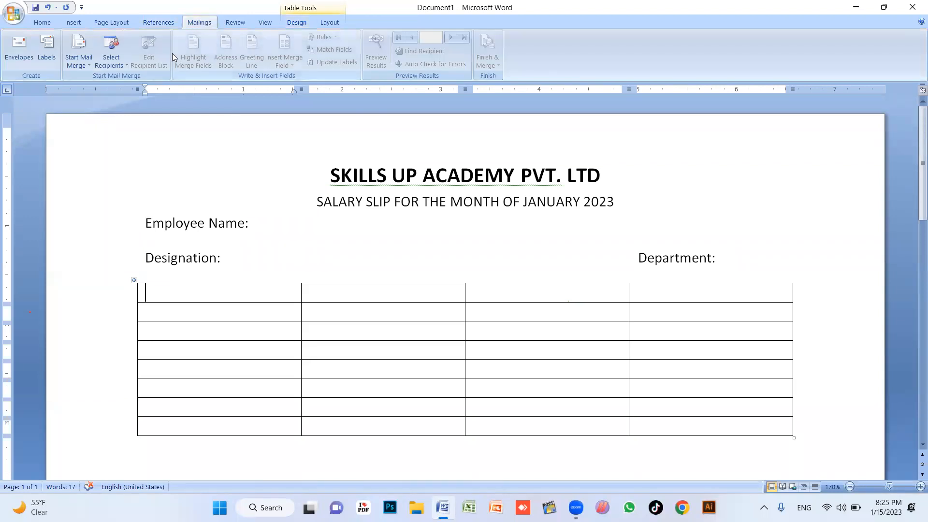
{"action": "left_click", "coordinate": [112, 59]}
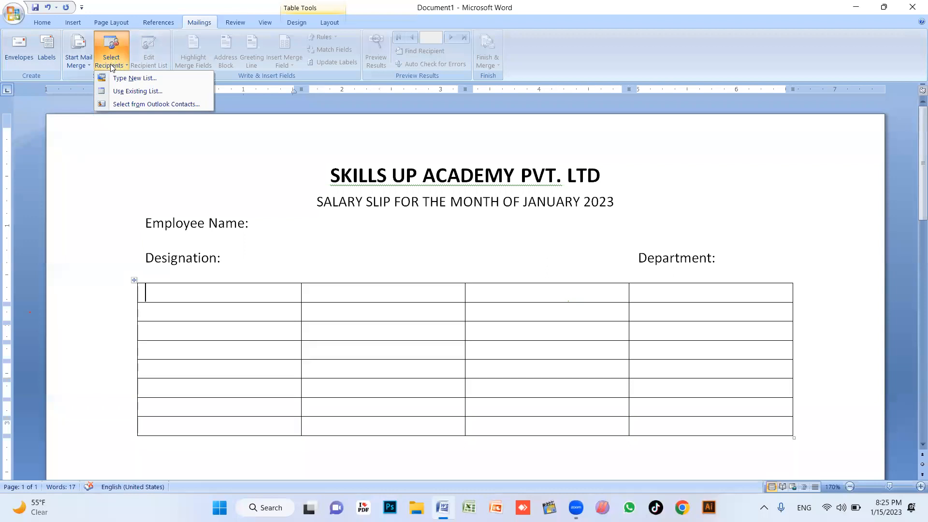
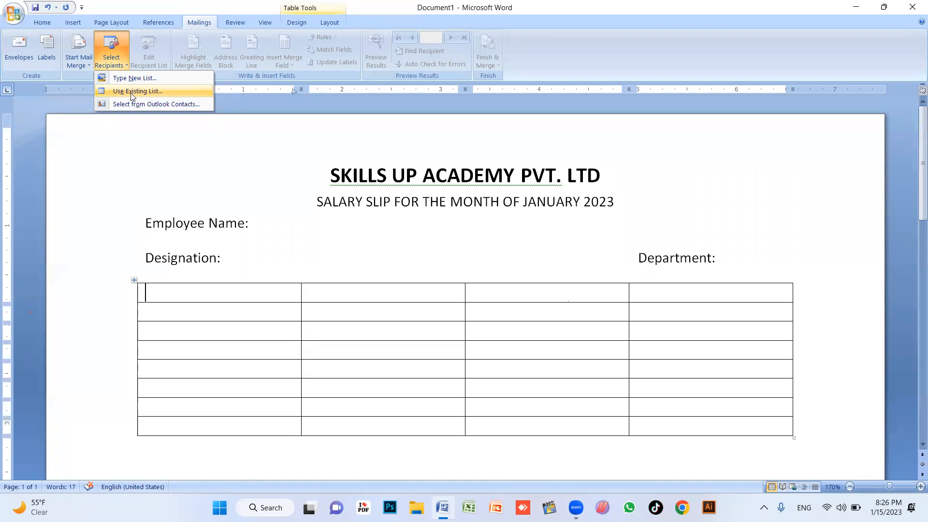
Use the 'linking sheet' workbook on the Desktop as an existing recipient list
{"action": "left_click", "coordinate": [143, 92]}
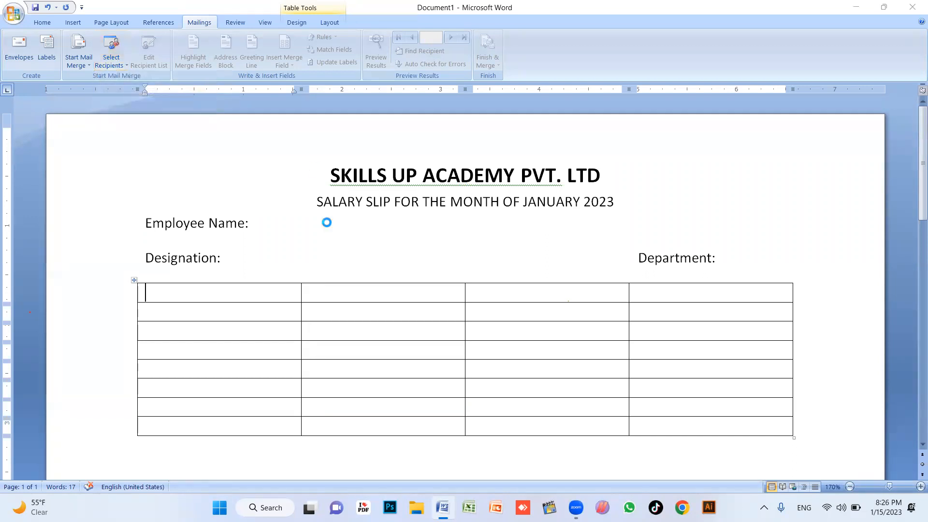
{"action": "left_click", "coordinate": [53, 106]}
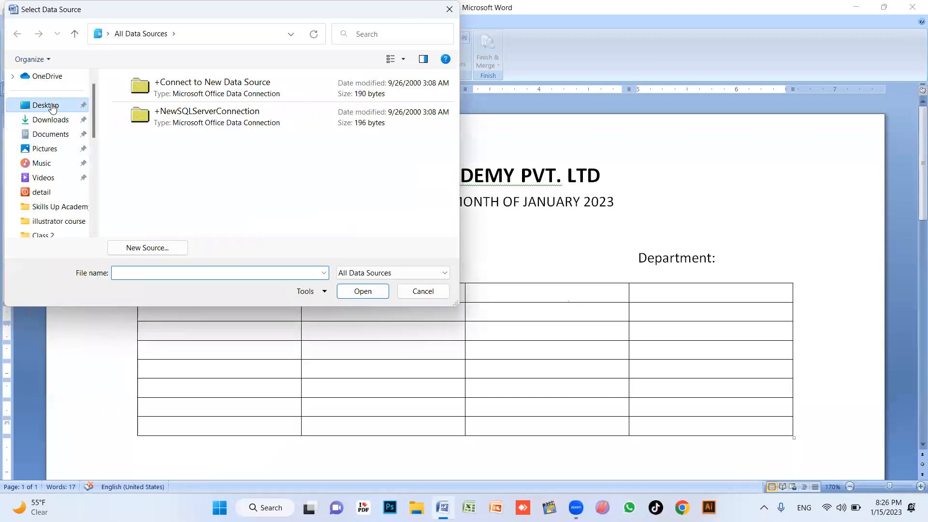
{"action": "scroll", "coordinate": [225, 145], "scroll_direction": "down", "scroll_amount": 5}
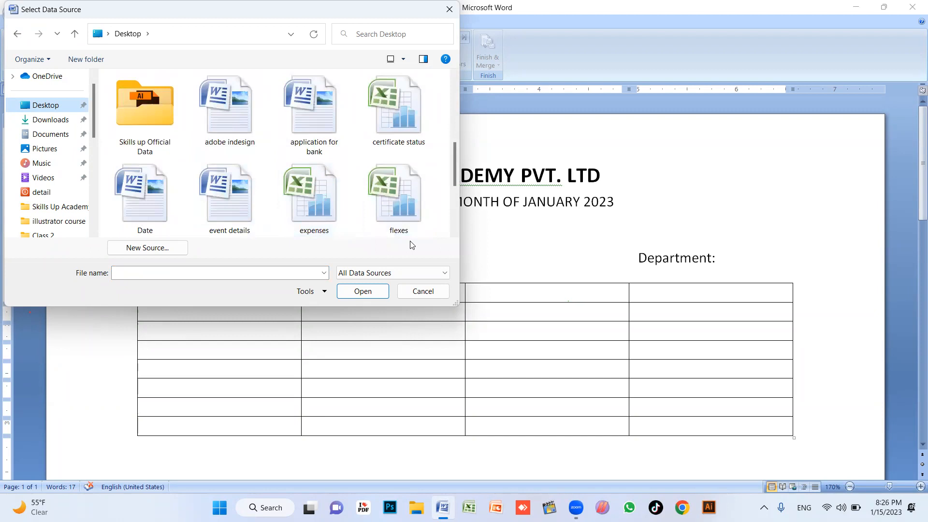
{"action": "scroll", "coordinate": [416, 201], "scroll_direction": "down", "scroll_amount": 2}
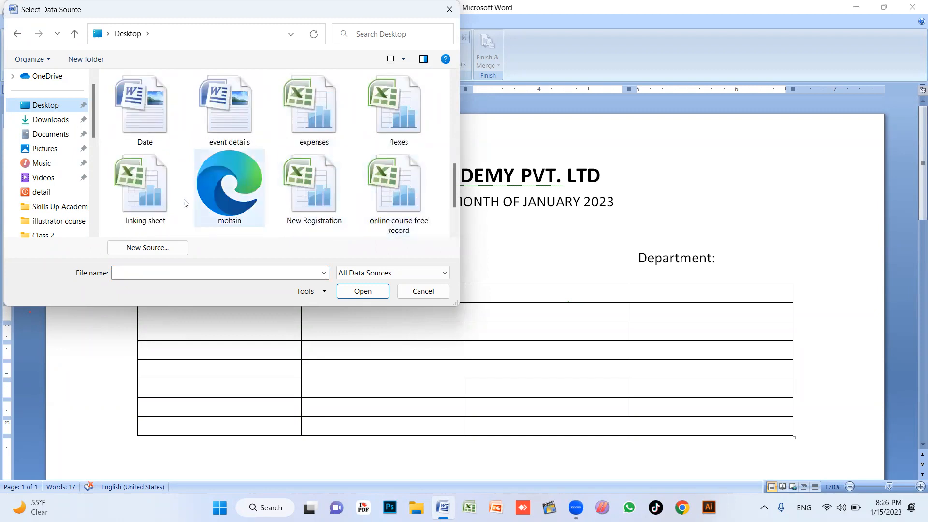
{"action": "left_click", "coordinate": [154, 193]}
{"action": "left_click", "coordinate": [363, 291]}
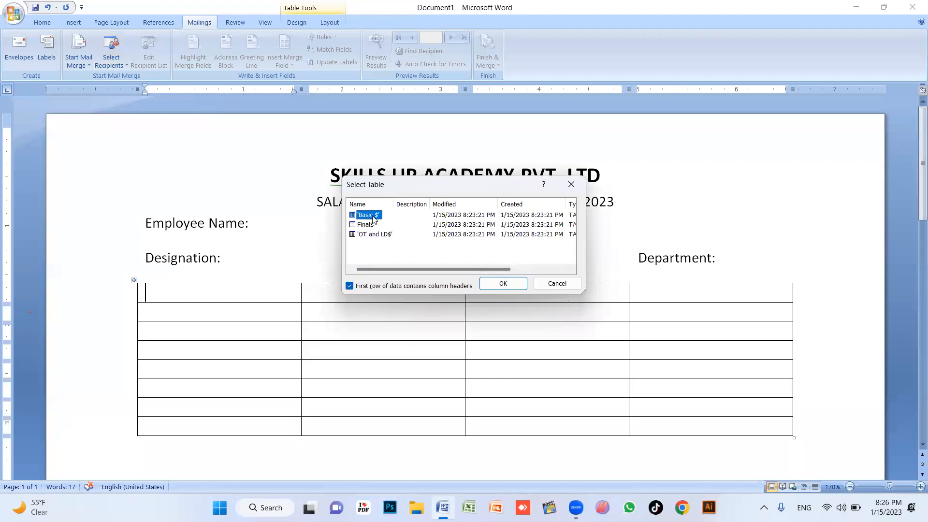
Pick the Final$ sheet as the recipient data table and confirm it
{"action": "left_click", "coordinate": [368, 234]}
{"action": "left_click", "coordinate": [367, 219]}
{"action": "left_click", "coordinate": [368, 226]}
{"action": "left_click", "coordinate": [369, 236]}
{"action": "left_click", "coordinate": [370, 216]}
{"action": "left_click", "coordinate": [371, 225]}
{"action": "left_click", "coordinate": [377, 235]}
{"action": "left_click", "coordinate": [367, 225]}
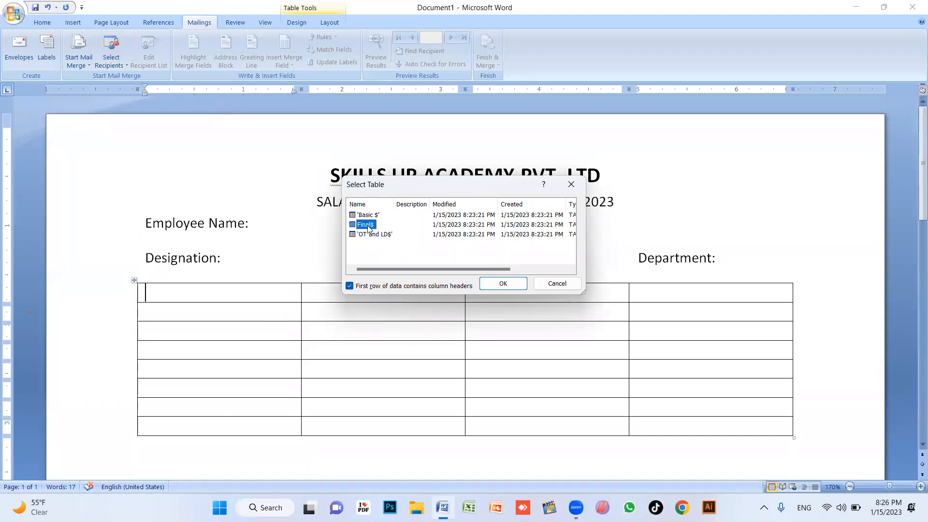
{"action": "left_click", "coordinate": [503, 283]}
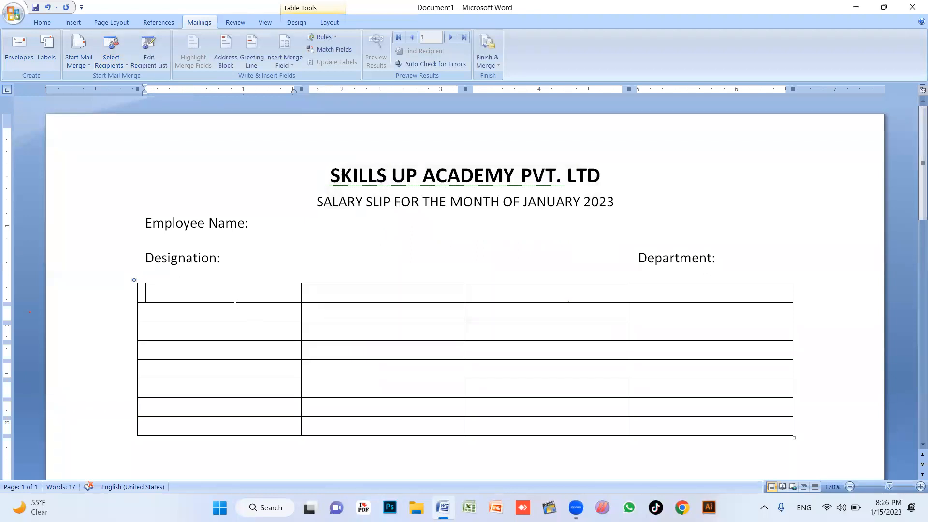
Insert the Name_of_Emplyees merge field after 'Employee Name:'
{"action": "left_click", "coordinate": [288, 61]}
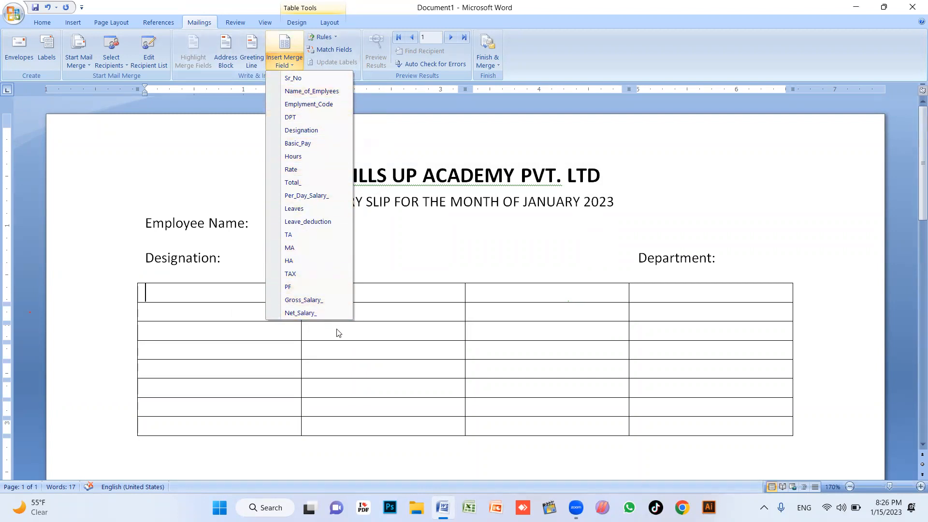
{"action": "left_click", "coordinate": [395, 307]}
{"action": "left_click", "coordinate": [269, 220]}
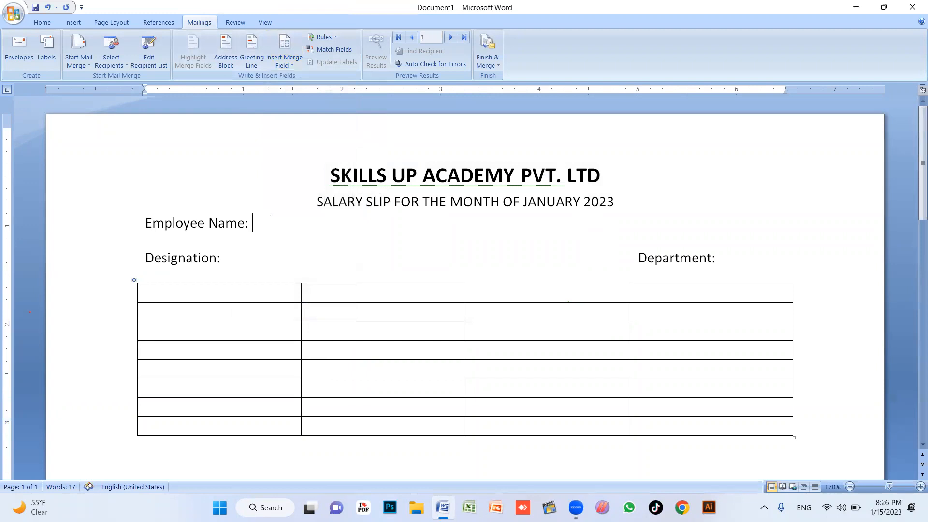
{"action": "left_click", "coordinate": [284, 50]}
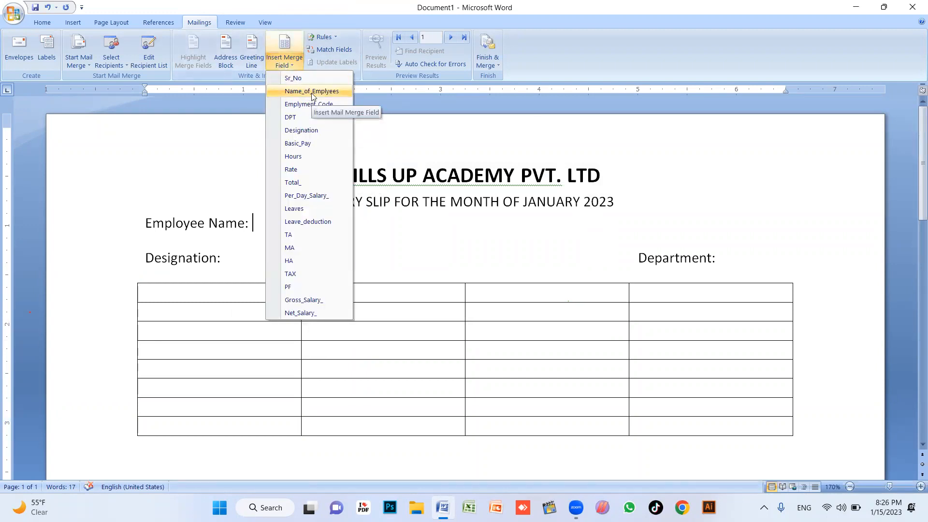
{"action": "left_click", "coordinate": [311, 92]}
Insert the Designation and DPT merge fields after their labels, removing extra tab spacing
{"action": "left_click", "coordinate": [296, 66]}
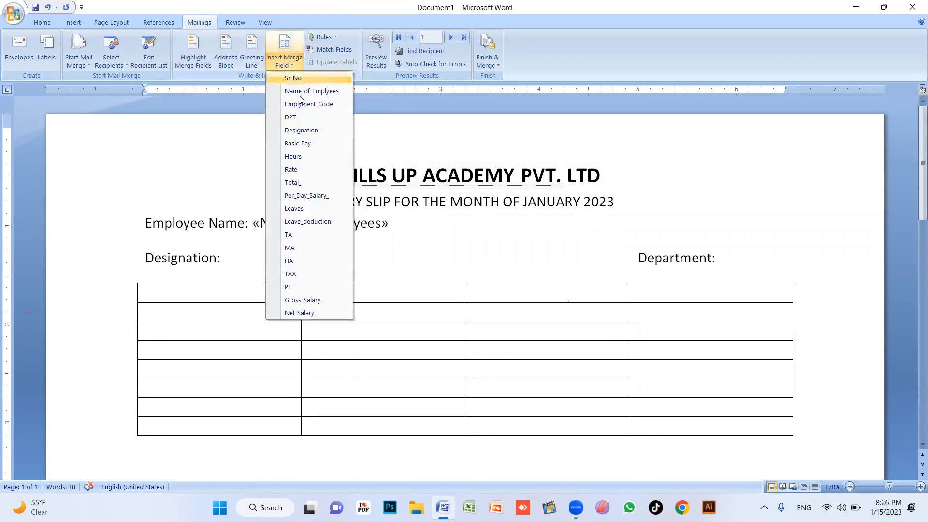
{"action": "left_click", "coordinate": [310, 127]}
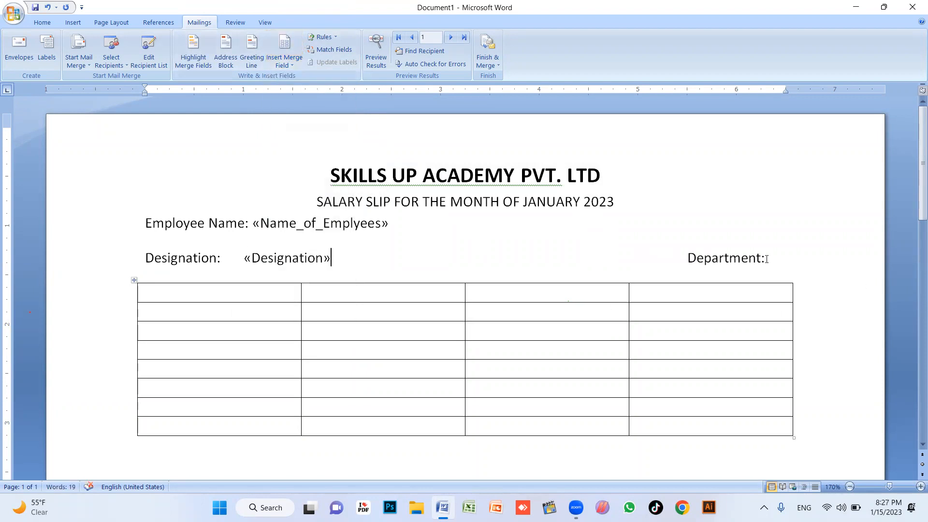
{"action": "key", "text": "BackSpace"}
{"action": "key", "text": "BackSpace"}
{"action": "key", "text": "BackSpace"}
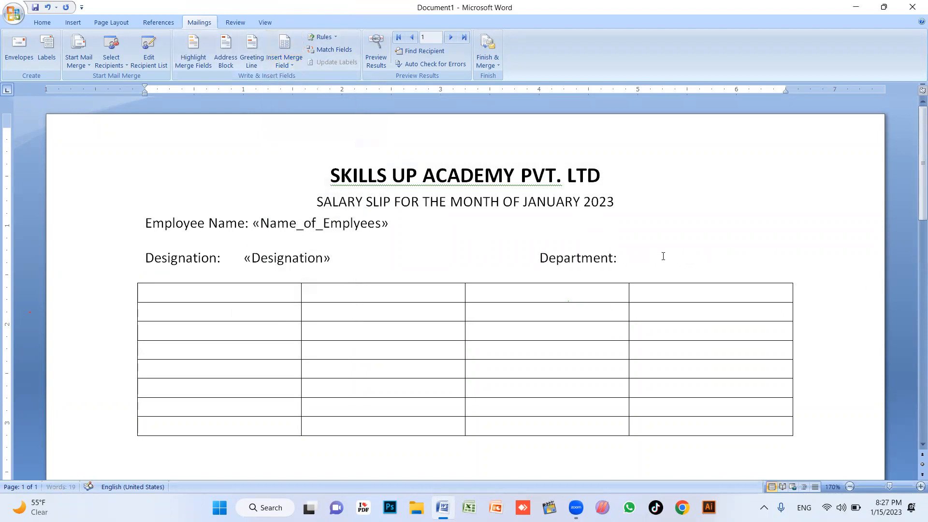
{"action": "left_click", "coordinate": [284, 57]}
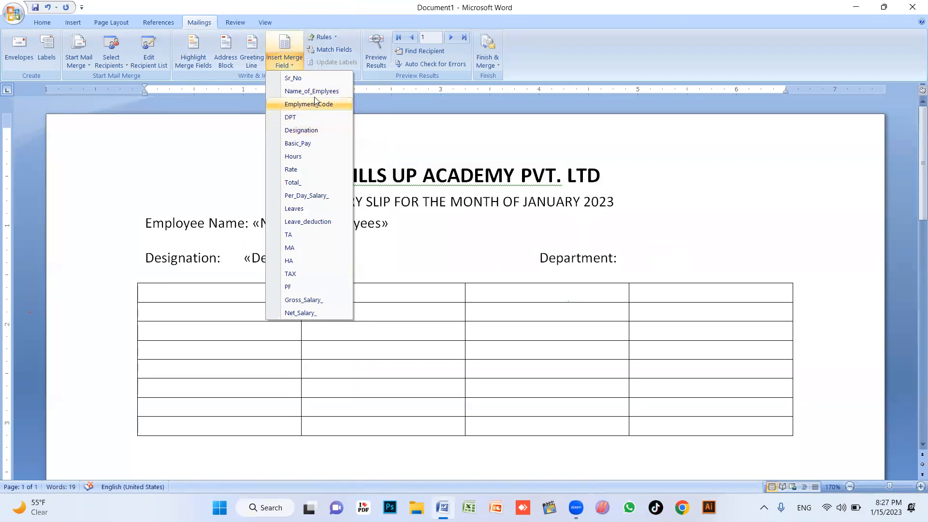
{"action": "left_click", "coordinate": [312, 116]}
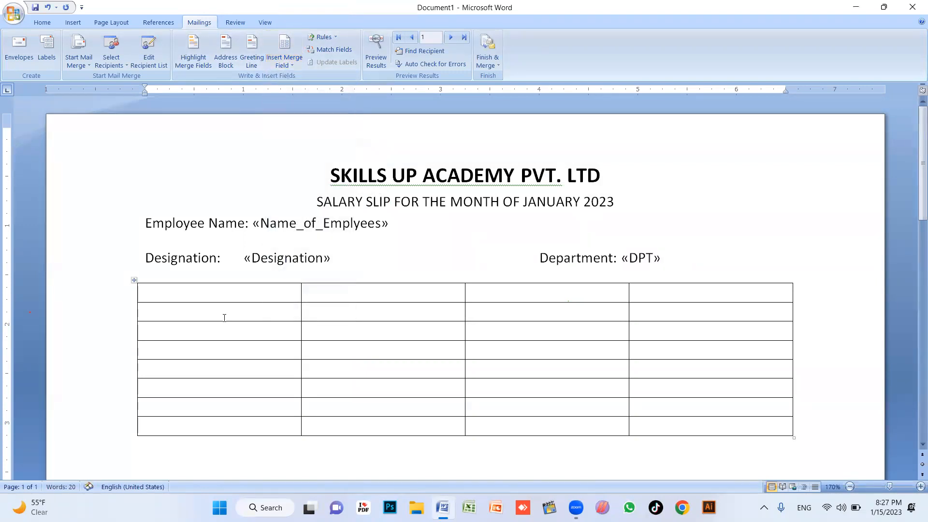
Add a 'Sr. No' label at the right of the Employee Name line with the Sr_No field
{"action": "left_click", "coordinate": [323, 296]}
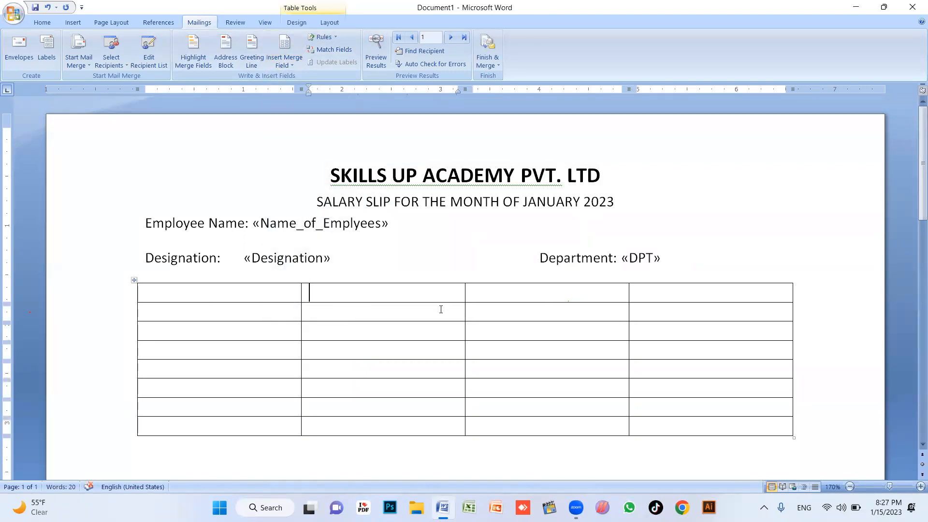
{"action": "left_click", "coordinate": [289, 67]}
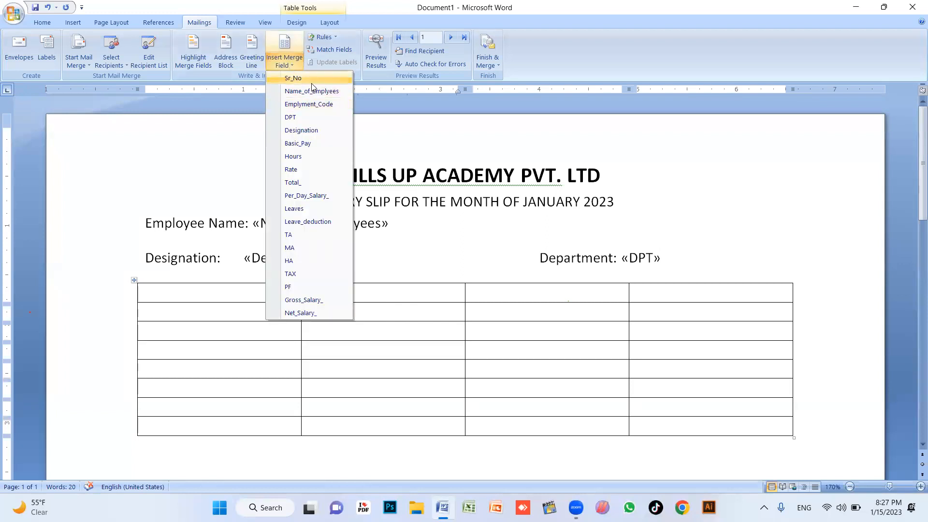
{"action": "left_click", "coordinate": [485, 227]}
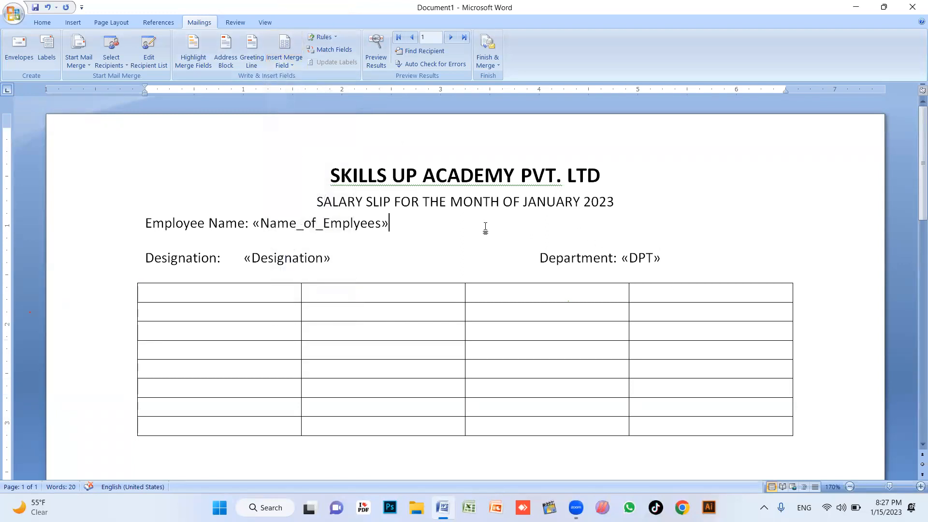
{"action": "key", "text": "Tab"}
{"action": "key", "text": "Tab"}
{"action": "key", "text": "Tab"}
{"action": "type", "text": "S"}
{"action": "type", "text": "r nu"}
{"action": "type", "text": "o"}
{"action": "type", "text": "."}
{"action": "key", "text": "BackSpace"}
{"action": "left_click", "coordinate": [284, 62]}
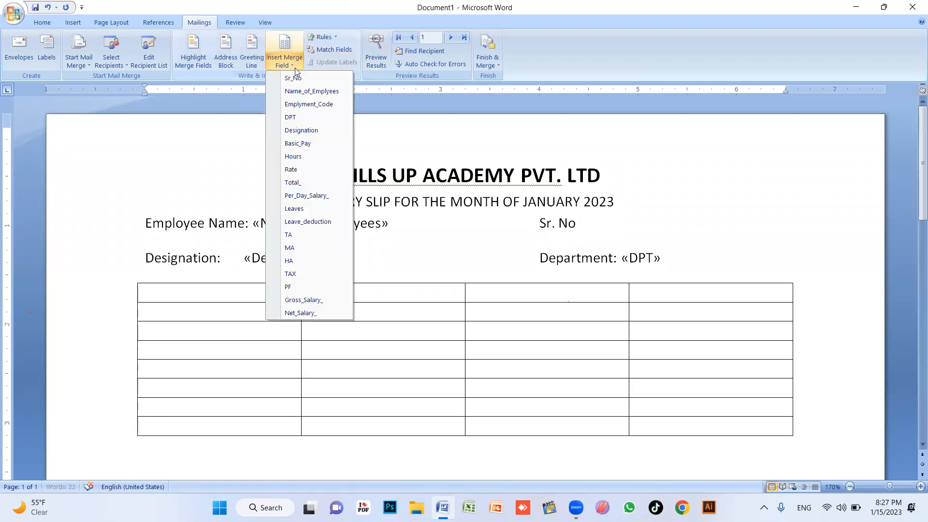
{"action": "left_click", "coordinate": [302, 79]}
Place the insertion point in the table's row 1, column 2 cell for the next merge field
{"action": "left_click", "coordinate": [549, 310]}
{"action": "left_click", "coordinate": [369, 296]}
{"action": "left_click", "coordinate": [283, 64]}
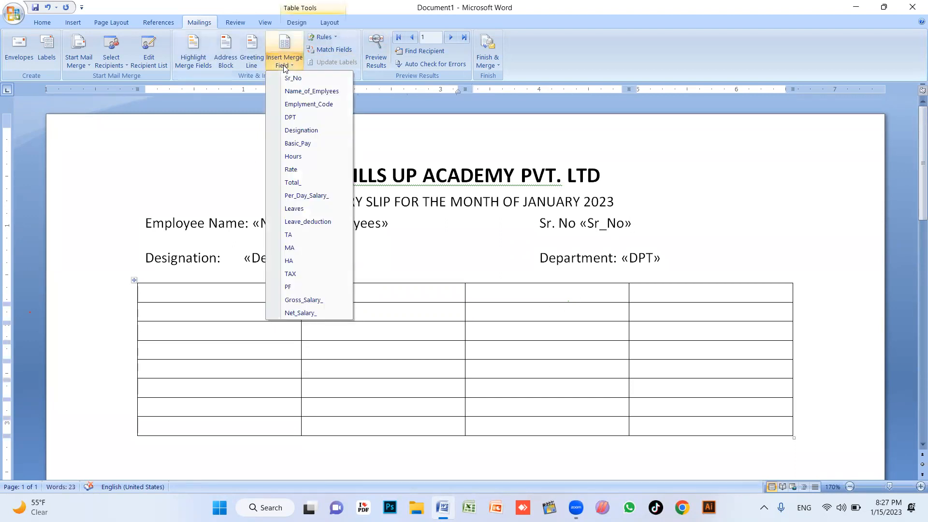
Insert Basic_Pay, Hours, Rate and Total_ merge fields into rows 1–4 of column 2
{"action": "left_click", "coordinate": [316, 144]}
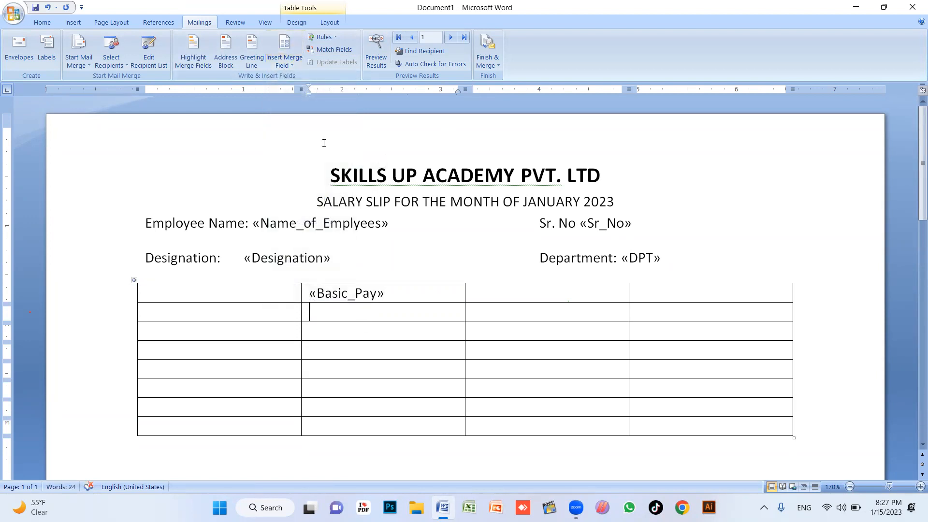
{"action": "left_click", "coordinate": [281, 64]}
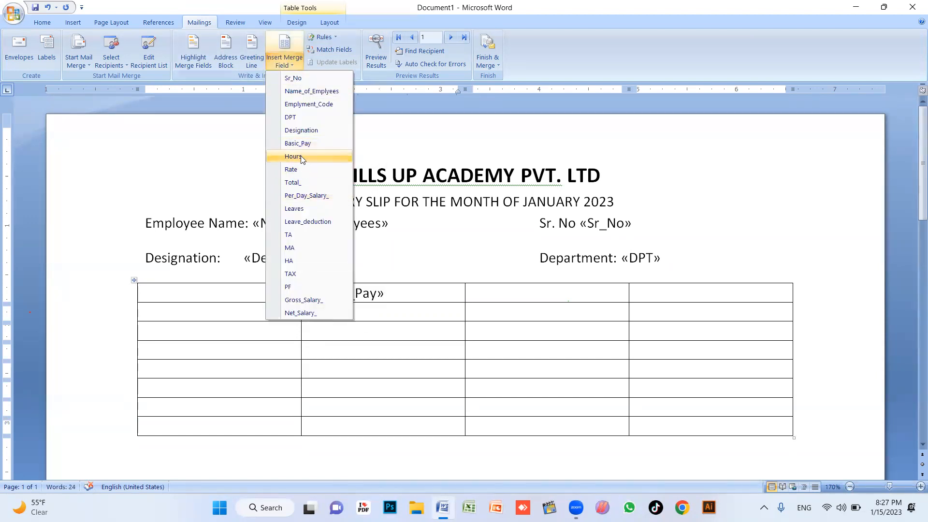
{"action": "left_click", "coordinate": [302, 157]}
{"action": "left_click", "coordinate": [287, 67]}
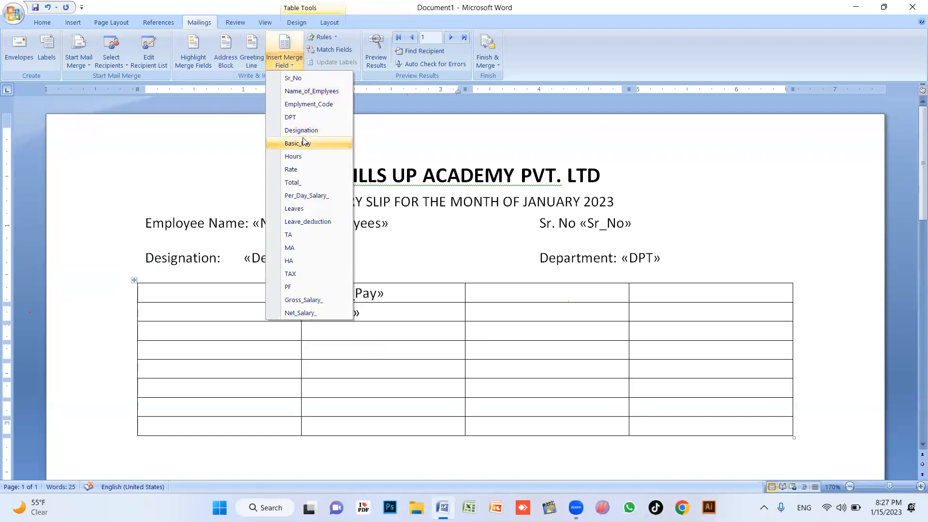
{"action": "left_click", "coordinate": [302, 172]}
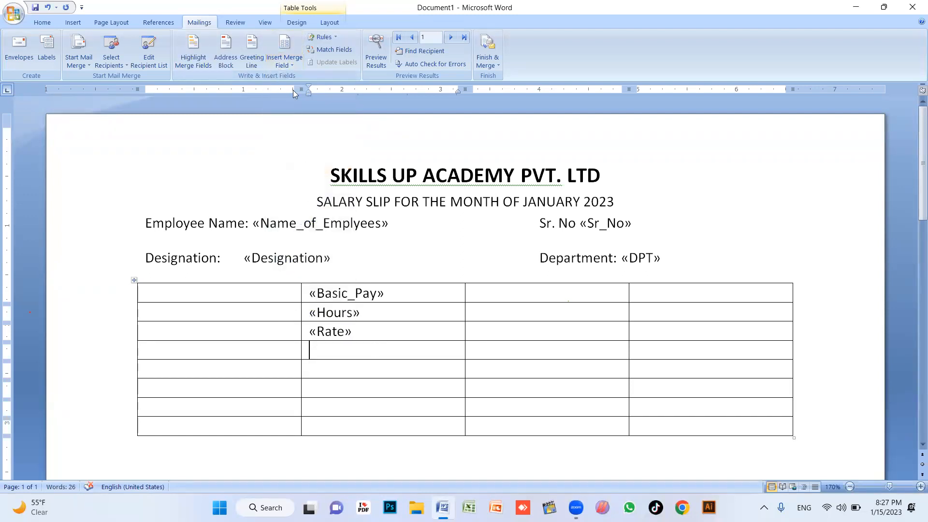
{"action": "left_click", "coordinate": [285, 62]}
{"action": "left_click", "coordinate": [293, 183]}
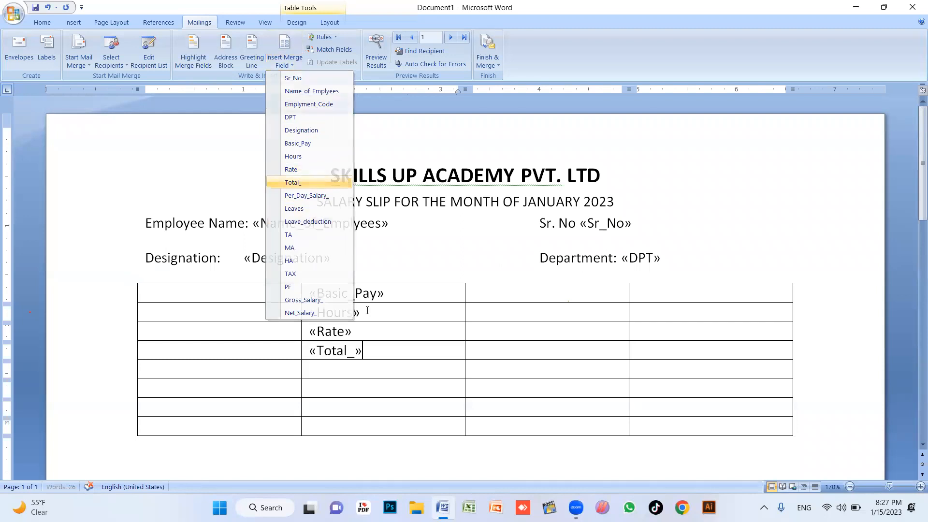
Insert Per_Day_Salary_, Leaves, Leave_deduction and TA merge fields into rows 5–8 of column 2
{"action": "left_click", "coordinate": [369, 374]}
{"action": "left_click", "coordinate": [285, 62]}
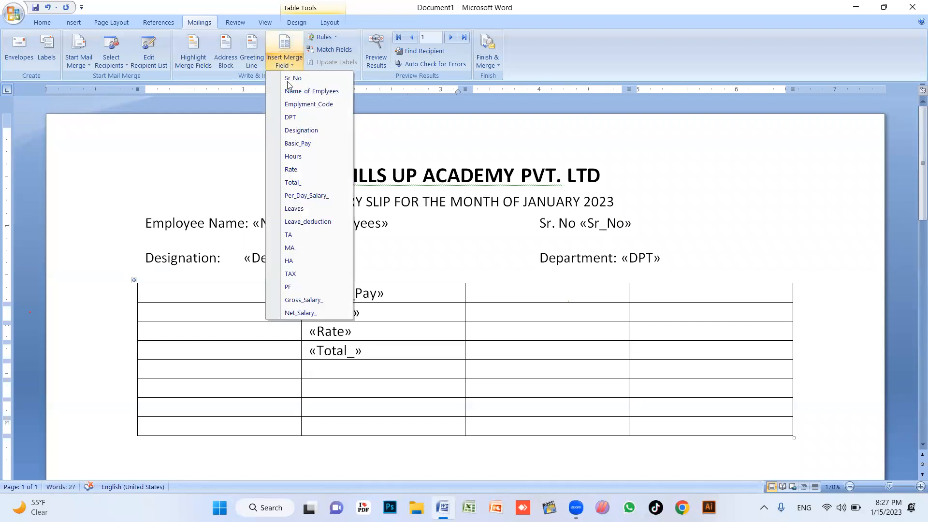
{"action": "left_click", "coordinate": [308, 195]}
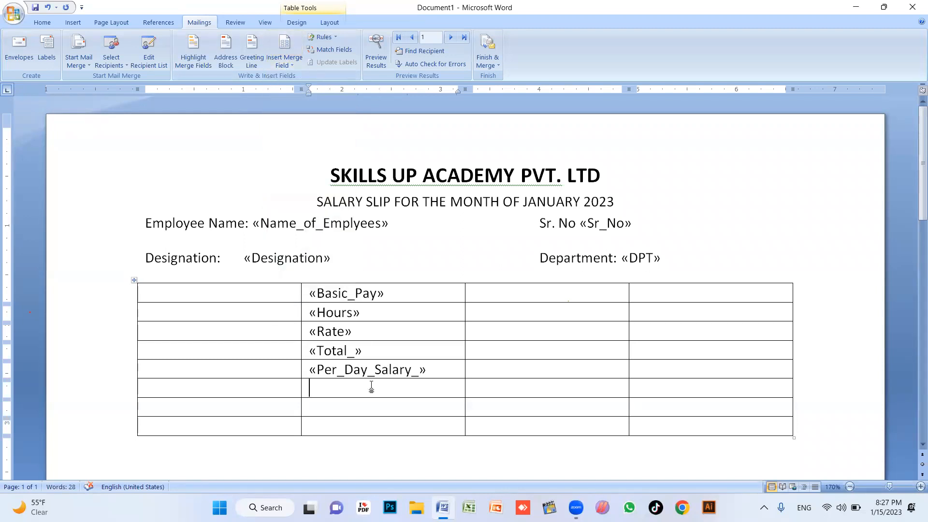
{"action": "left_click", "coordinate": [285, 60]}
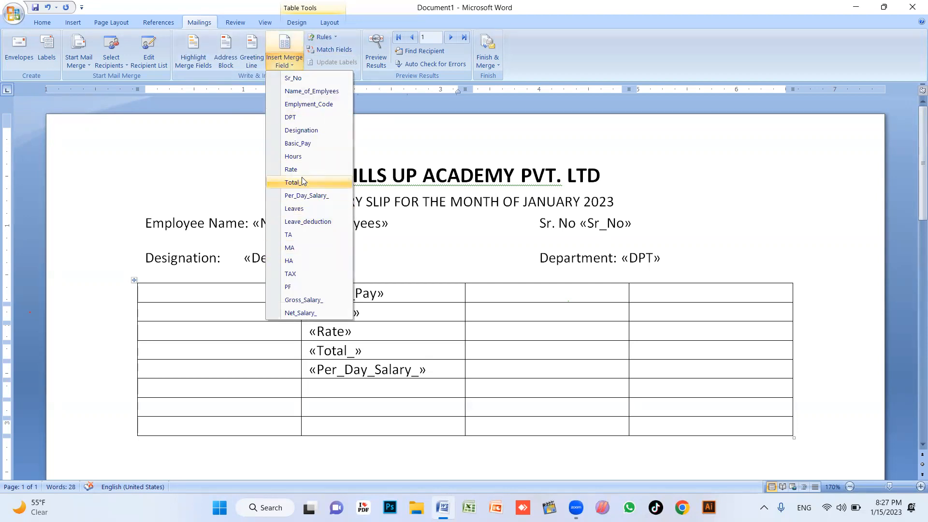
{"action": "left_click", "coordinate": [306, 208]}
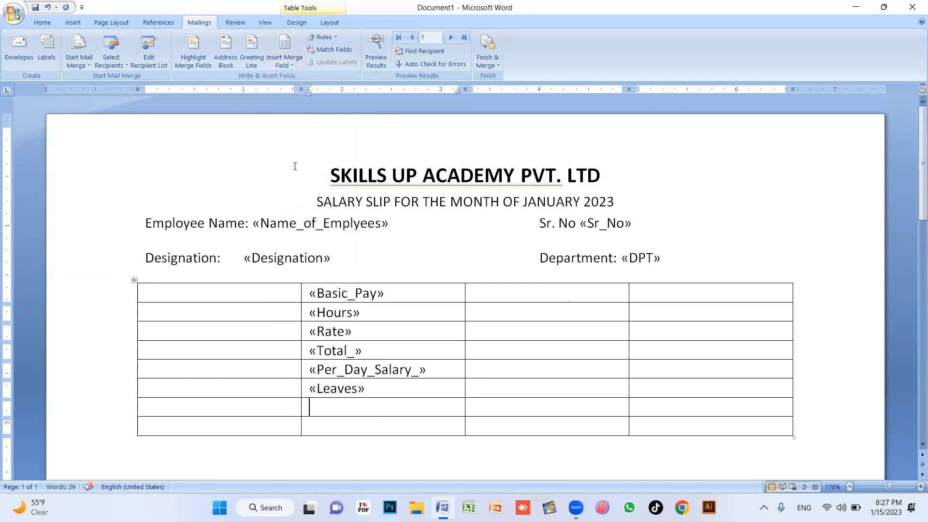
{"action": "left_click", "coordinate": [281, 63]}
{"action": "left_click", "coordinate": [309, 221]}
{"action": "left_click", "coordinate": [364, 420]}
{"action": "left_click", "coordinate": [284, 60]}
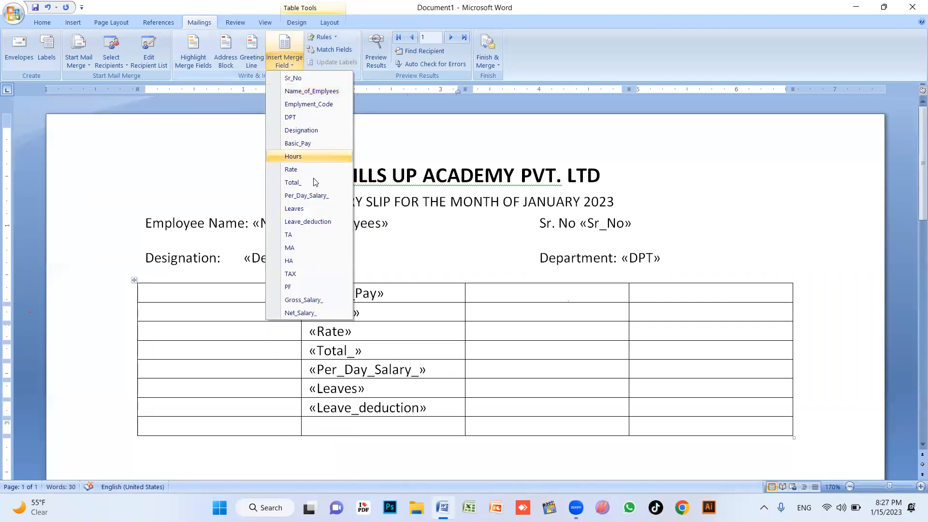
{"action": "left_click", "coordinate": [313, 234]}
Insert MA, HA, TAX and PF merge fields down the fourth column from row 1
{"action": "left_click", "coordinate": [666, 297]}
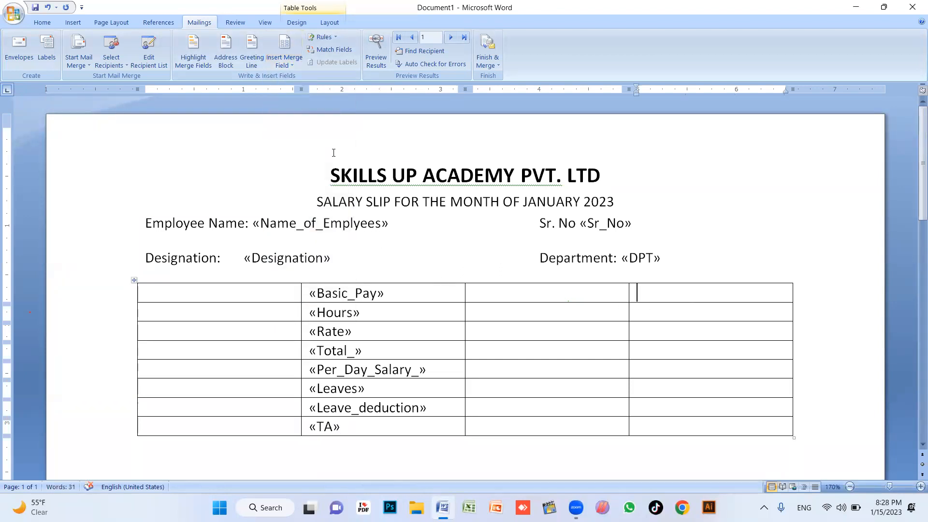
{"action": "left_click", "coordinate": [271, 65]}
{"action": "left_click", "coordinate": [307, 247]}
{"action": "left_click", "coordinate": [300, 62]}
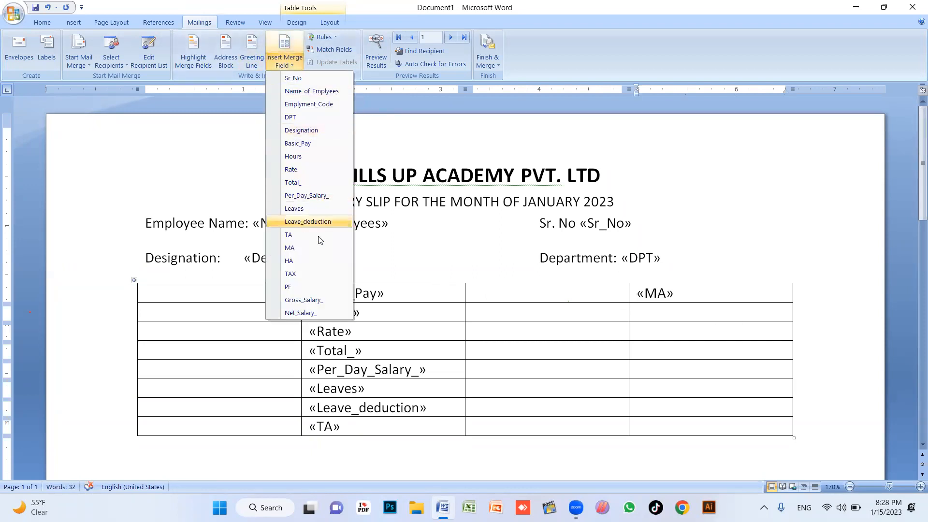
{"action": "left_click", "coordinate": [301, 261]}
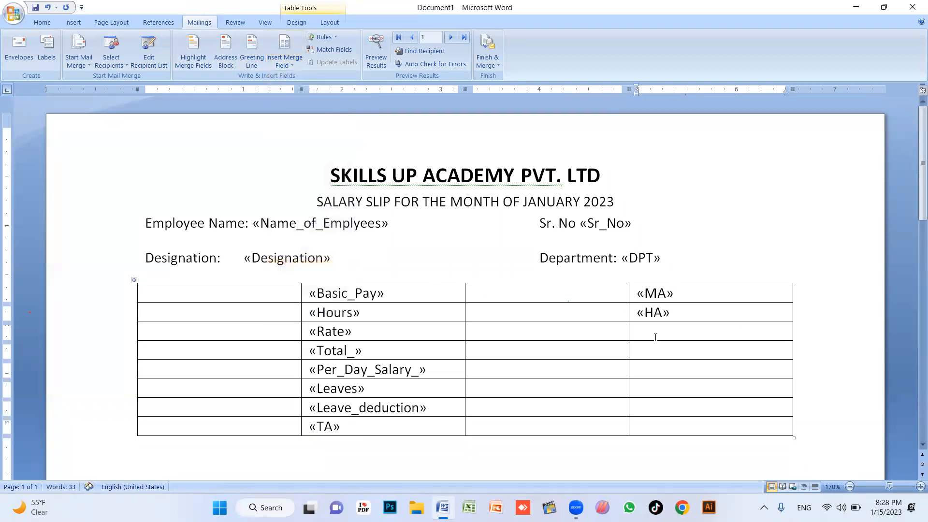
{"action": "left_click", "coordinate": [284, 61]}
{"action": "left_click", "coordinate": [306, 273]}
{"action": "left_click", "coordinate": [280, 61]}
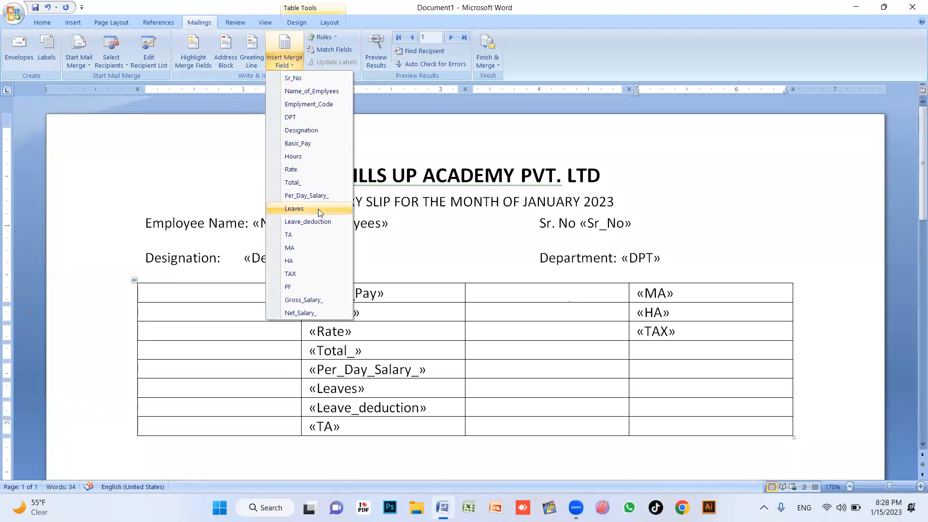
{"action": "left_click", "coordinate": [309, 287]}
Insert Gross_Salary_ and Net_Salary_ merge fields in rows 5 and 6 of the fourth column
{"action": "key", "text": "Down"}
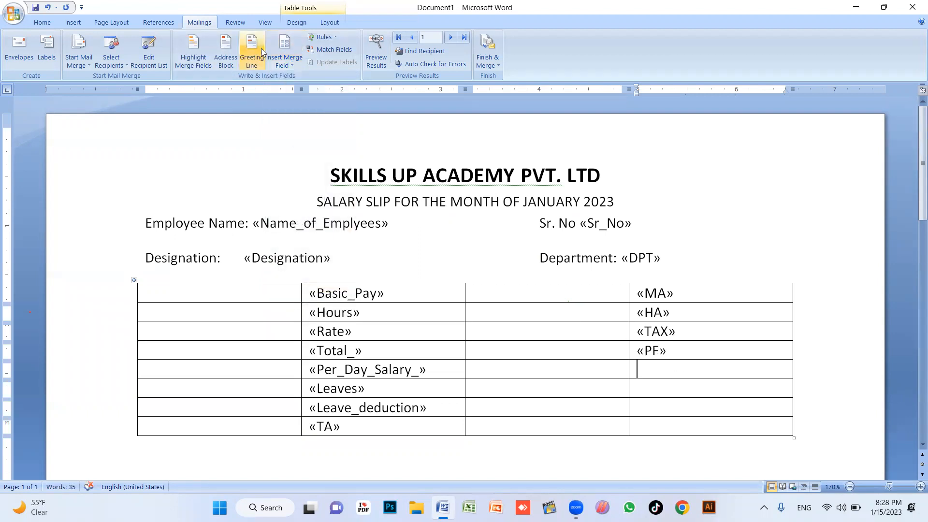
{"action": "left_click", "coordinate": [284, 59]}
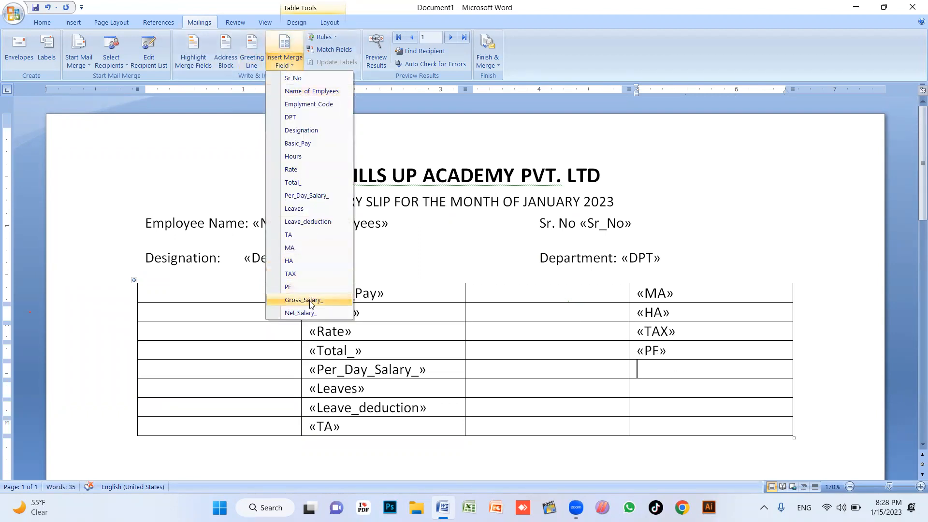
{"action": "left_click", "coordinate": [303, 300]}
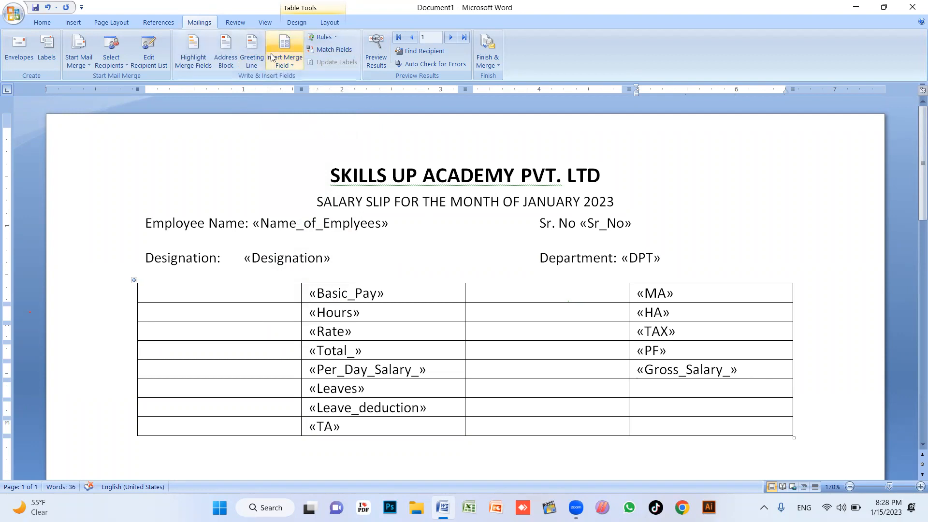
{"action": "left_click", "coordinate": [285, 60]}
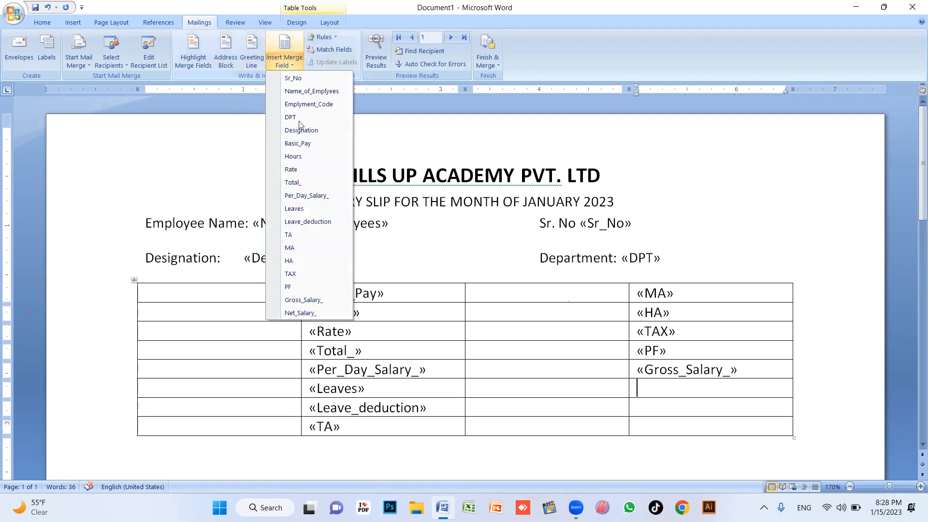
{"action": "left_click", "coordinate": [311, 314]}
{"action": "scroll", "coordinate": [689, 344], "scroll_direction": "down", "scroll_amount": 1}
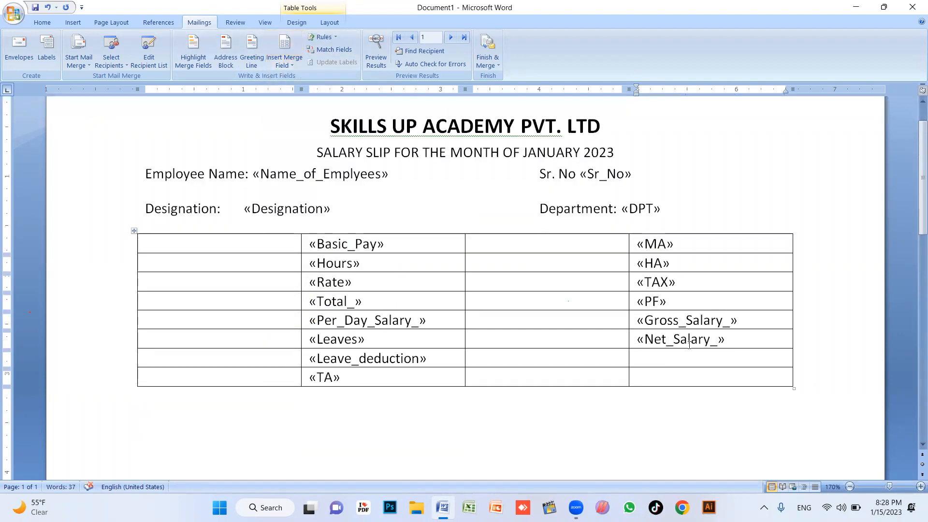
{"action": "scroll", "coordinate": [689, 345], "scroll_direction": "down", "scroll_amount": 1}
{"action": "left_click_drag", "start_coordinate": [585, 314], "coordinate": [704, 333]}
Select and then deselect the empty cells in rows 7–8, columns 3–4
{"action": "left_click", "coordinate": [616, 311]}
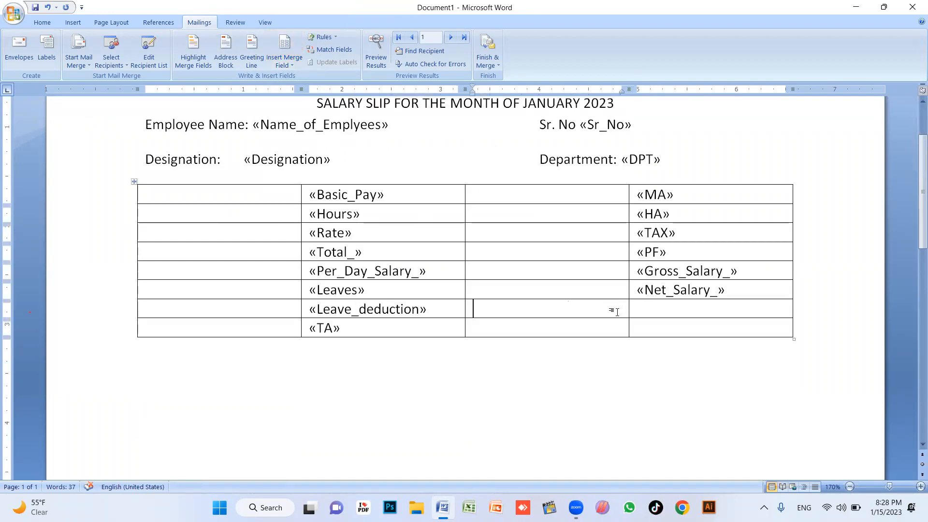
{"action": "scroll", "coordinate": [616, 312], "scroll_direction": "up", "scroll_amount": 1}
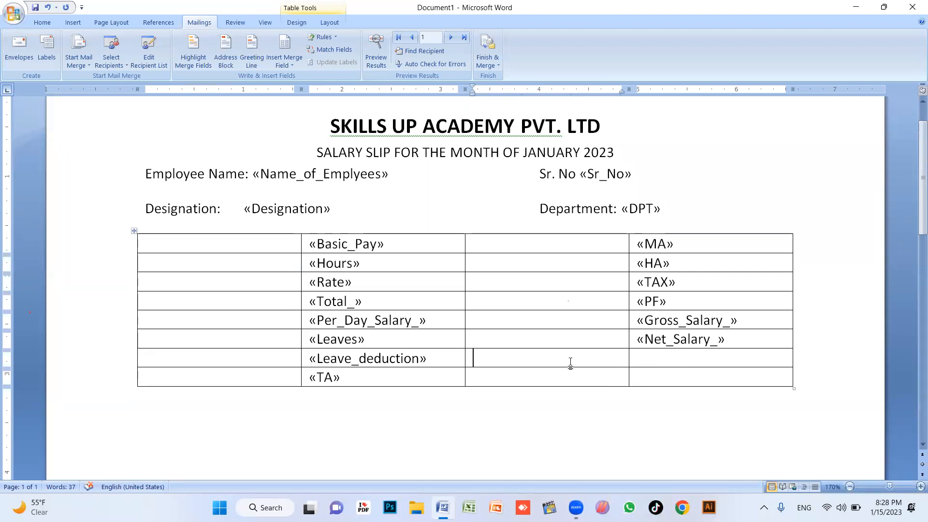
{"action": "left_click_drag", "start_coordinate": [570, 362], "coordinate": [686, 386]}
{"action": "left_click", "coordinate": [555, 365]}
{"action": "left_click", "coordinate": [256, 281]}
{"action": "left_click", "coordinate": [592, 299]}
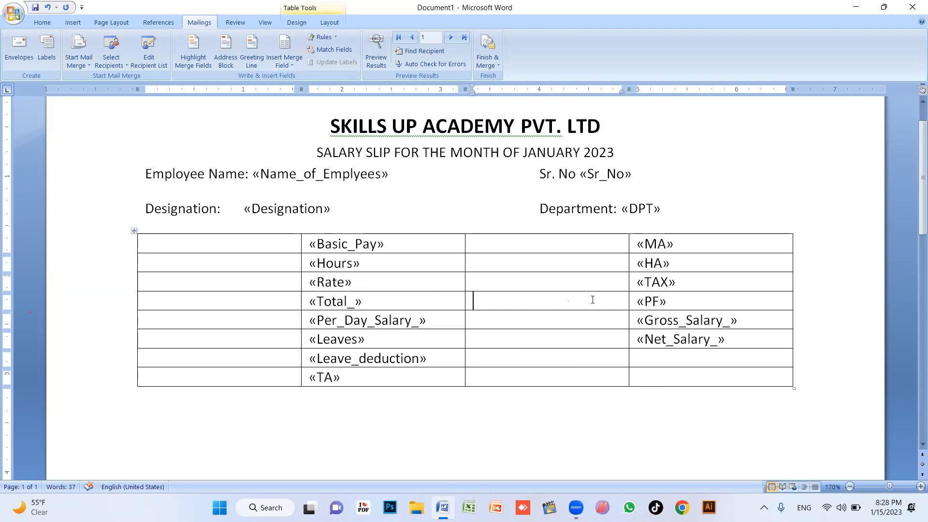
Erase the borders of the empty cells in rows 7–8, columns 3–4 with the Eraser
{"action": "left_click", "coordinate": [296, 23]}
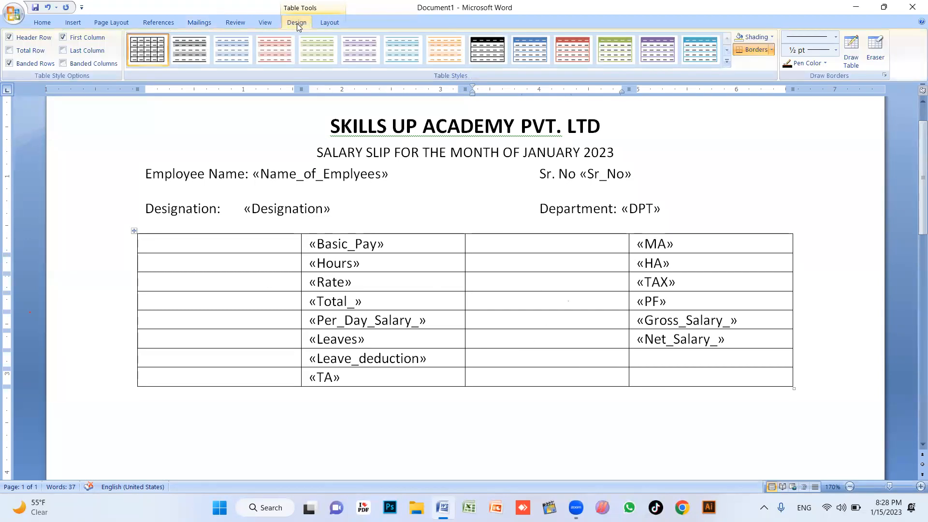
{"action": "left_click", "coordinate": [874, 46]}
{"action": "left_click", "coordinate": [602, 367]}
{"action": "left_click", "coordinate": [673, 367]}
{"action": "left_click", "coordinate": [630, 372]}
{"action": "left_click", "coordinate": [662, 386]}
{"action": "left_click", "coordinate": [793, 366]}
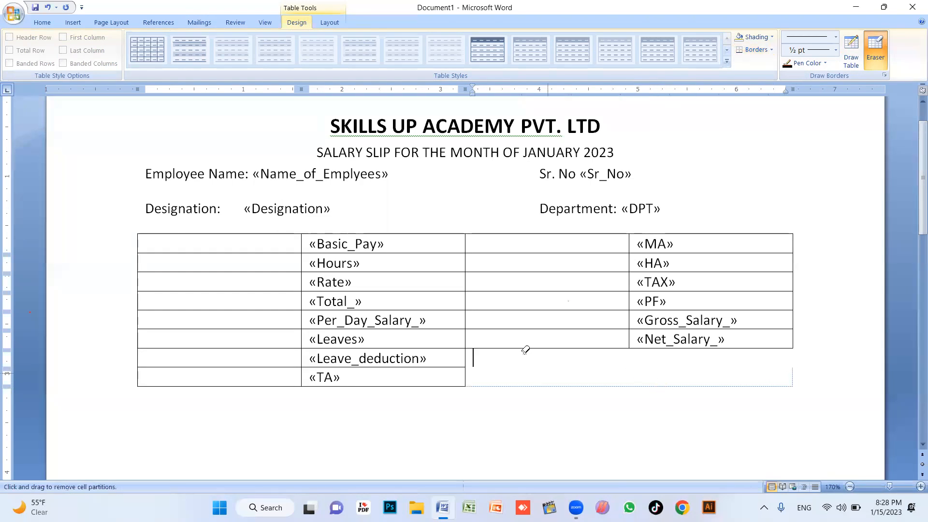
{"action": "key", "text": "Escape"}
Return the insertion point to the table's first cell
{"action": "left_click", "coordinate": [524, 287]}
{"action": "left_click", "coordinate": [177, 242]}
{"action": "left_click", "coordinate": [208, 357]}
{"action": "left_click", "coordinate": [235, 246]}
Label the first column's rows Basic Salary, Over time hours spent and over time rate
{"action": "type", "text": "B"}
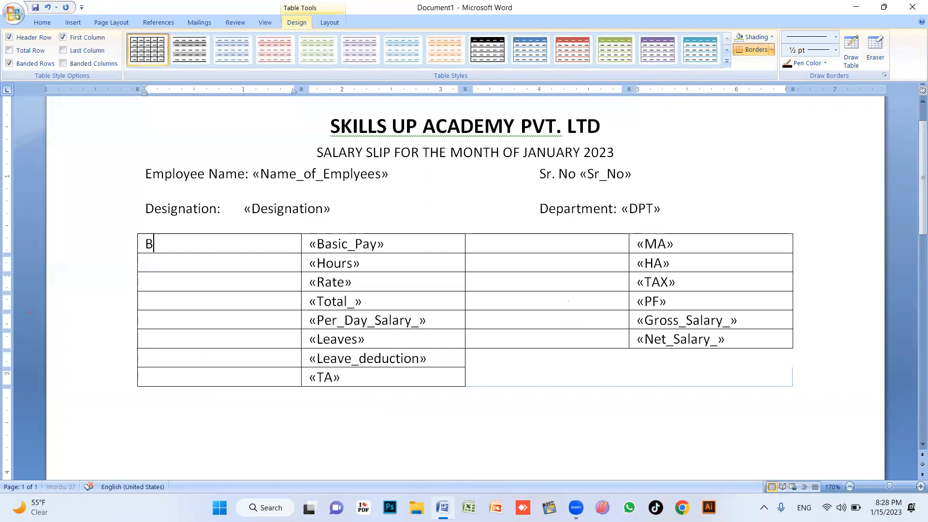
{"action": "type", "text": "asic Salary"}
{"action": "key", "text": "Down"}
{"action": "type", "text": "Hours for over time"}
{"action": "key", "text": "Down"}
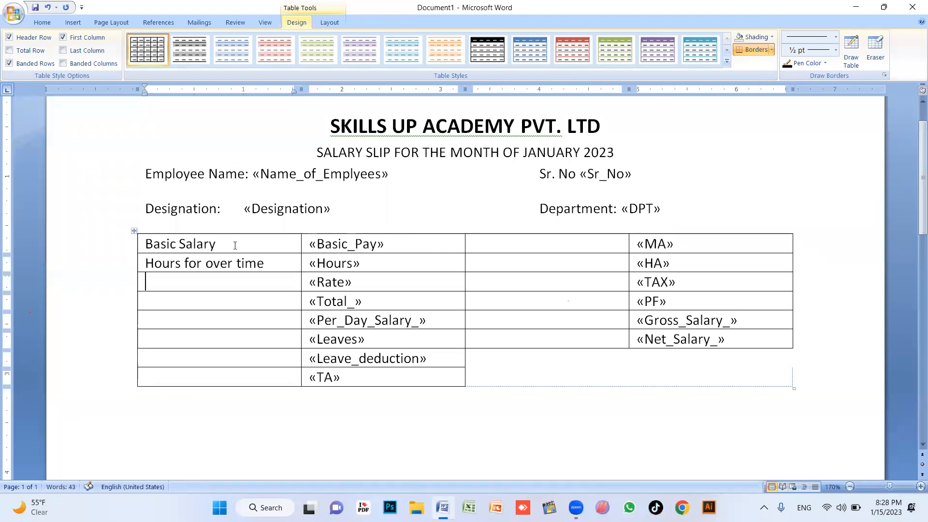
{"action": "left_click_drag", "start_coordinate": [269, 260], "coordinate": [144, 262]}
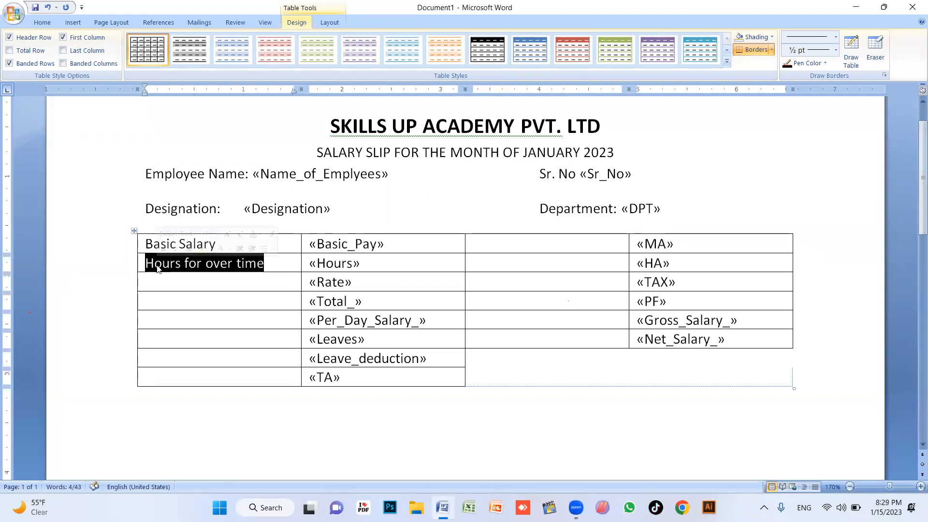
{"action": "type", "text": "Over time"}
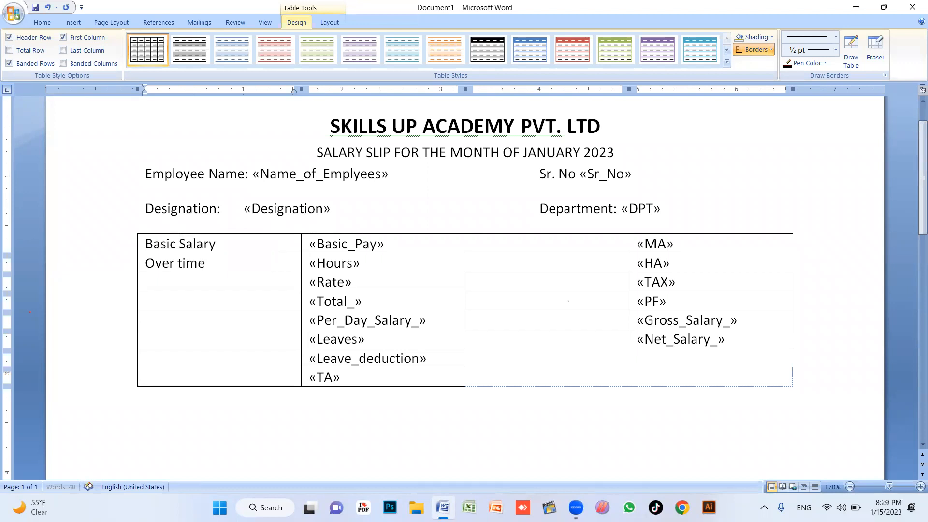
{"action": "type", "text": " horus spent"}
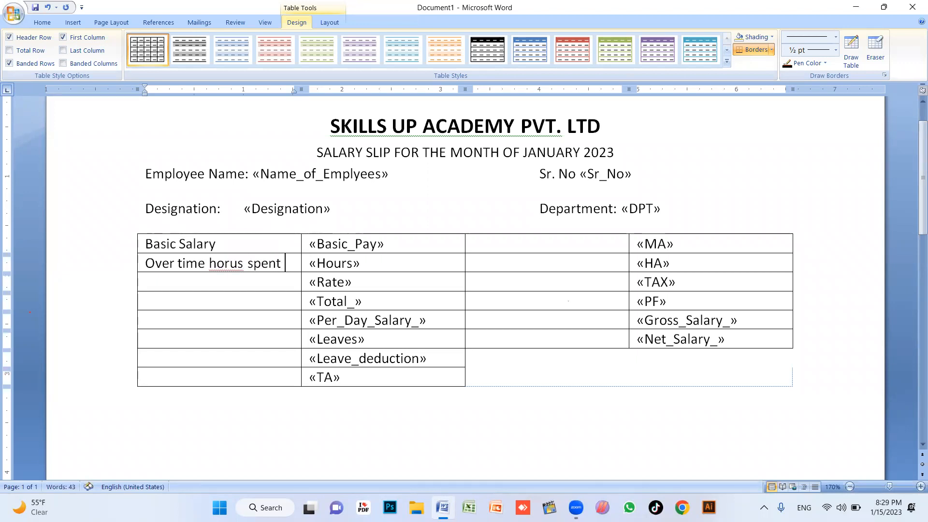
{"action": "key", "text": "BackSpace"}
{"action": "type", "text": "ur"}
{"action": "key", "text": "Right"}
{"action": "key", "text": "BackSpace"}
{"action": "key", "text": "Down"}
{"action": "type", "text": "over time rate"}
Label the remaining first-column rows Total amount OT, Per day, Leaves, Leaves deduction and Travelling allowance
{"action": "key", "text": "Down"}
{"action": "type", "text": "Total a"}
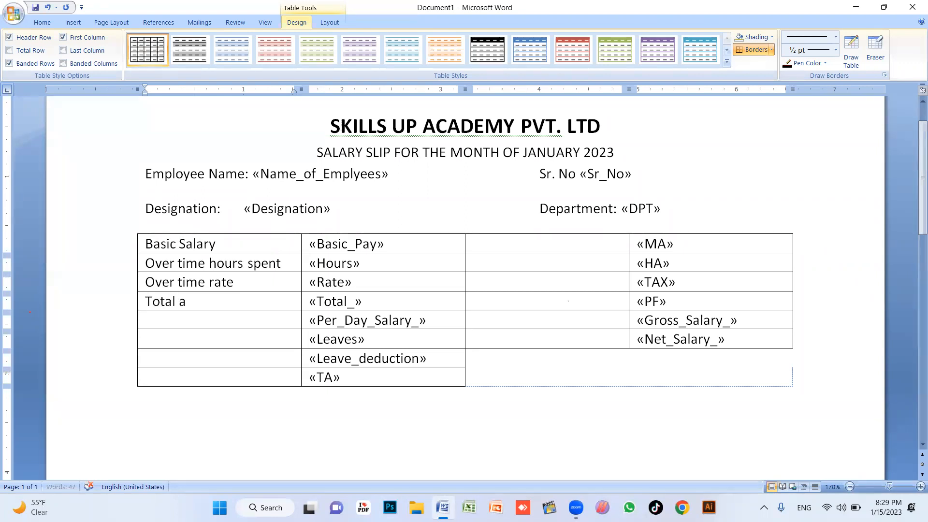
{"action": "type", "text": "mount OT"}
{"action": "key", "text": "Down"}
{"action": "type", "text": "Per da"}
{"action": "key", "text": "Down"}
{"action": "type", "text": "Leaves"}
{"action": "key", "text": "Down"}
{"action": "type", "text": "Lea"}
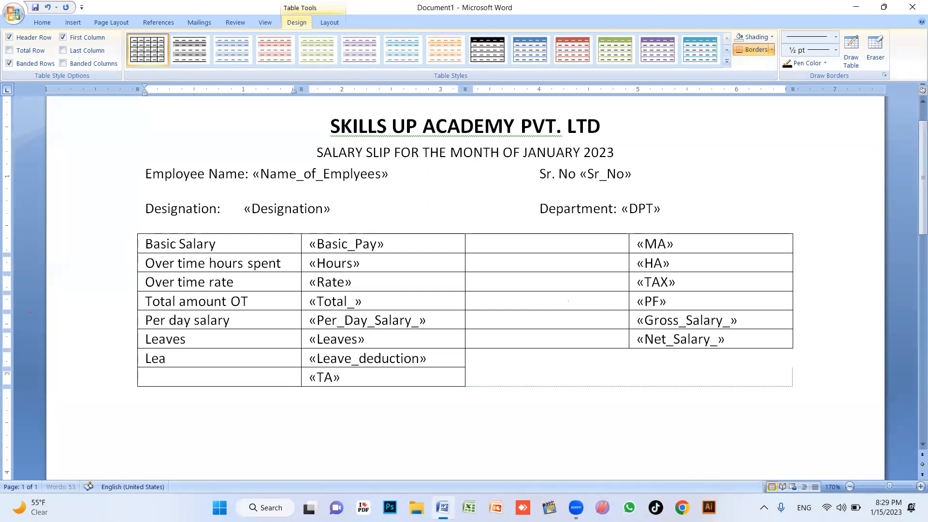
{"action": "type", "text": "ves desuction"}
{"action": "key", "text": "Down"}
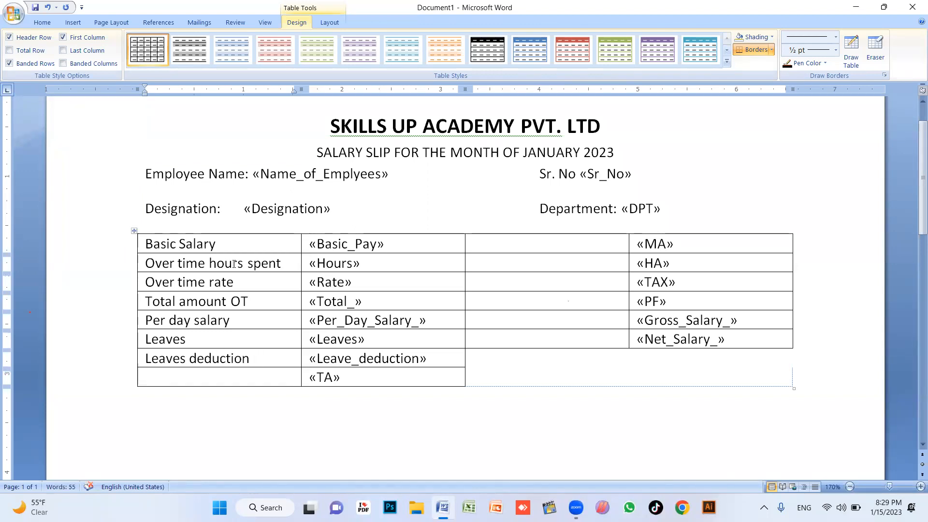
{"action": "type", "text": "Tota"}
{"action": "key", "text": "BackSpace"}
{"action": "key", "text": "BackSpace"}
{"action": "type", "text": "ravelling allowance"}
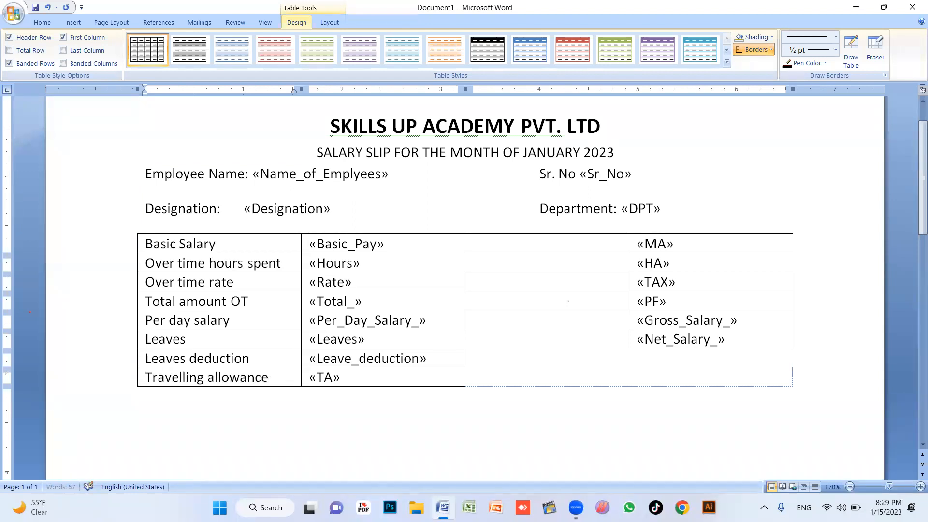
Label the third column Medical Allowance, House rent Allowance, Tax and Provident fund
{"action": "left_click", "coordinate": [521, 240]}
{"action": "type", "text": "Me"}
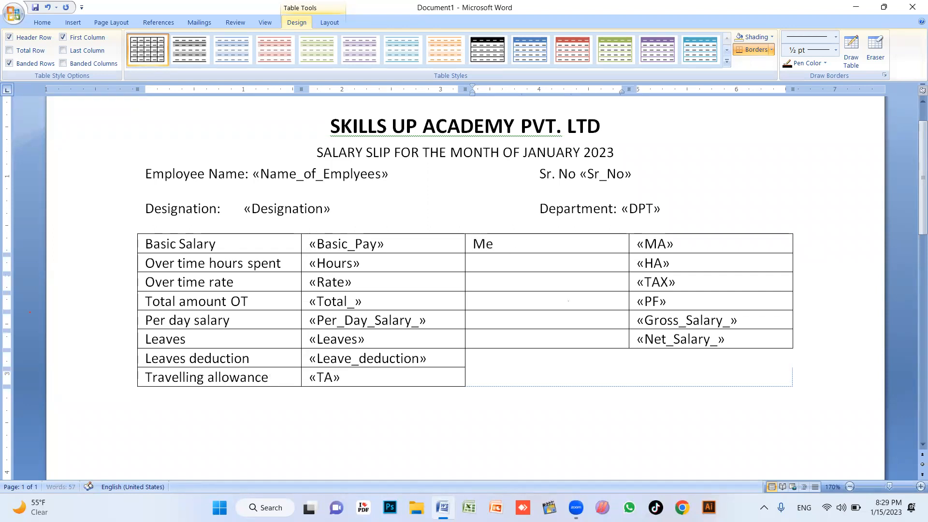
{"action": "type", "text": "dical Allowance"}
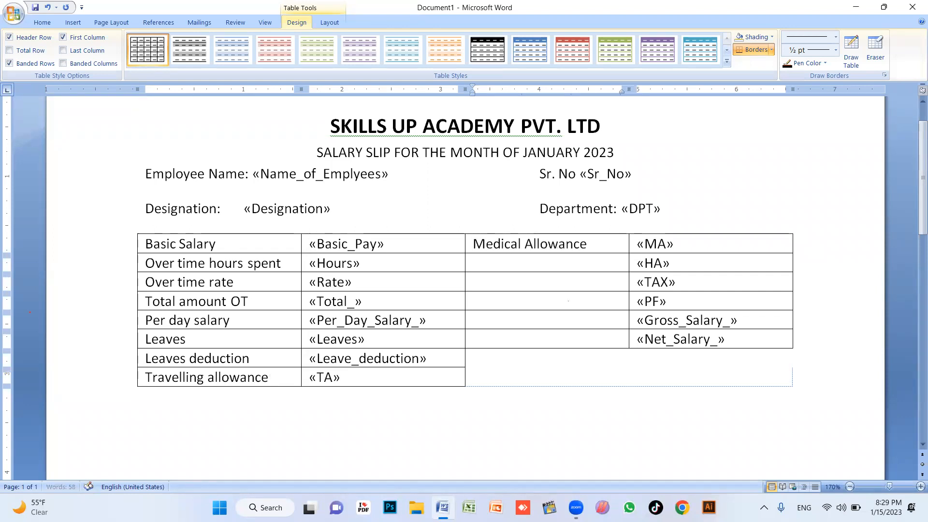
{"action": "key", "text": "Down"}
{"action": "type", "text": "House rent Allowance"}
{"action": "key", "text": "Down"}
{"action": "type", "text": "Tax"}
{"action": "key", "text": "Down"}
{"action": "type", "text": "Provident"}
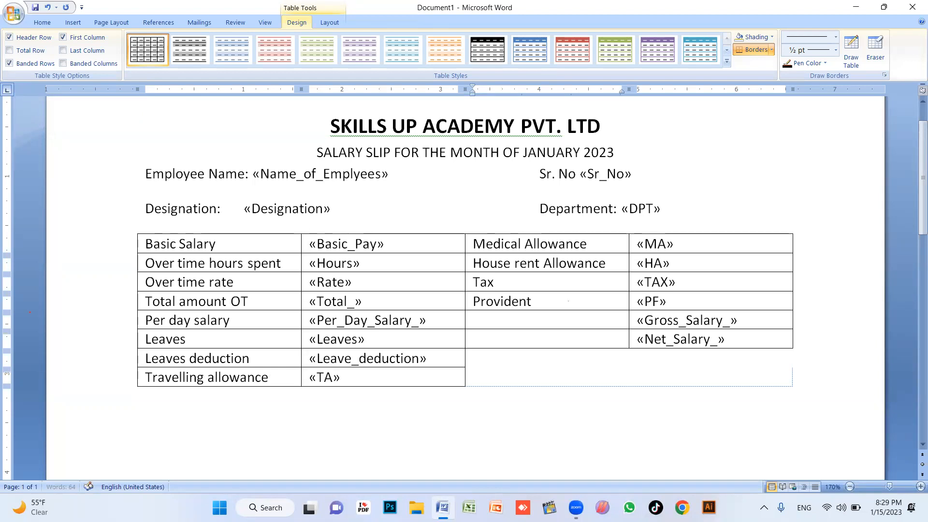
{"action": "type", "text": " fund"}
Add the Gross Salary and Net Salary labels, correcting typos
{"action": "key", "text": "Down"}
{"action": "type", "text": "Gross SDalary"}
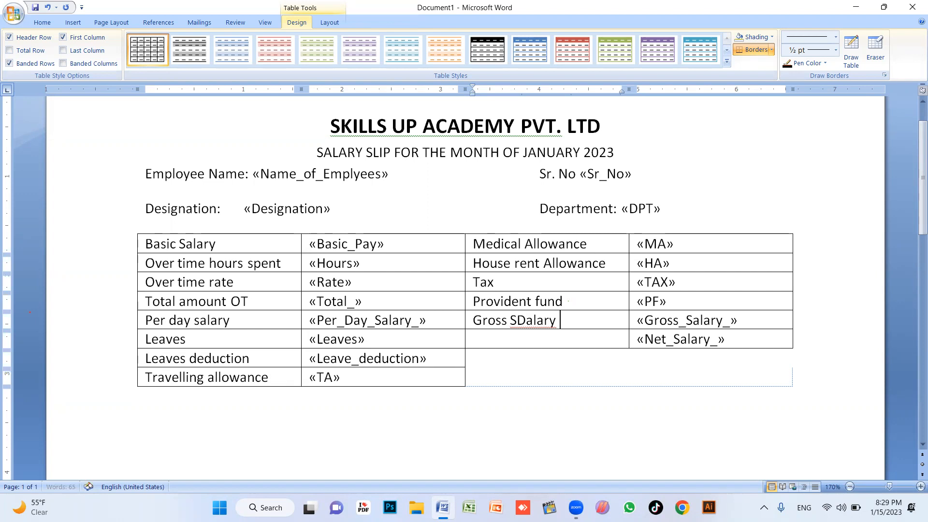
{"action": "key", "text": "Left"}
{"action": "key", "text": "Left"}
{"action": "key", "text": "BackSpace"}
{"action": "key", "text": "Down"}
{"action": "type", "text": "Net ES"}
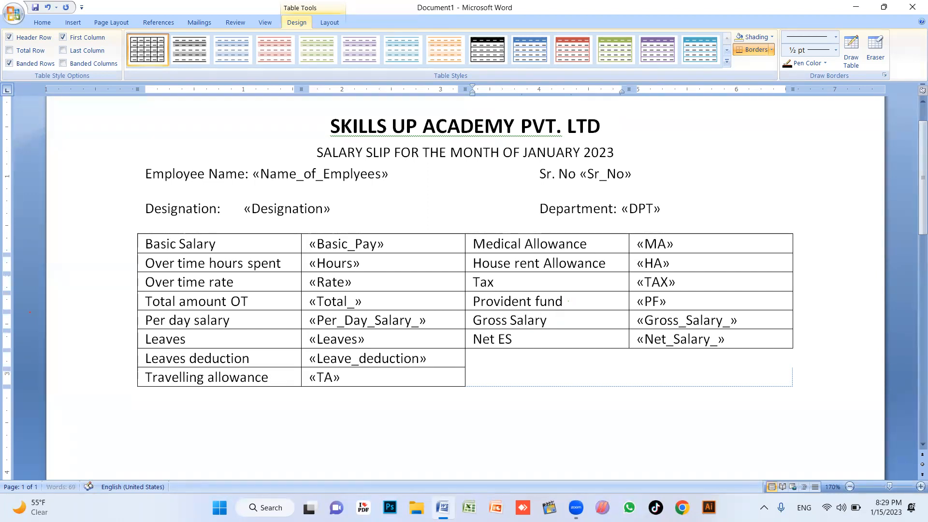
{"action": "key", "text": "Left"}
{"action": "key", "text": "BackSpace"}
{"action": "type", "text": "alary"}
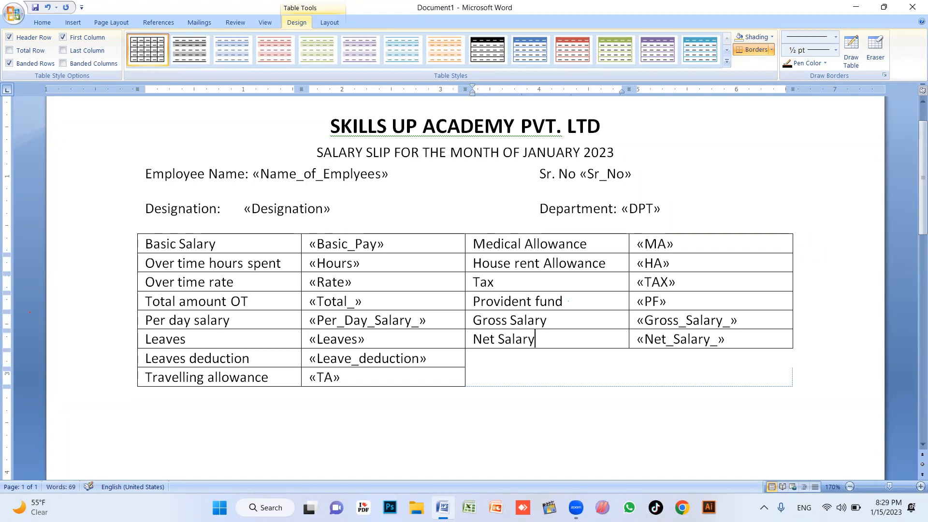
Insert a blank line between the subtitle and the Employee Name line
{"action": "scroll", "coordinate": [687, 199], "scroll_direction": "down", "scroll_amount": 3, "text": "ctrl"}
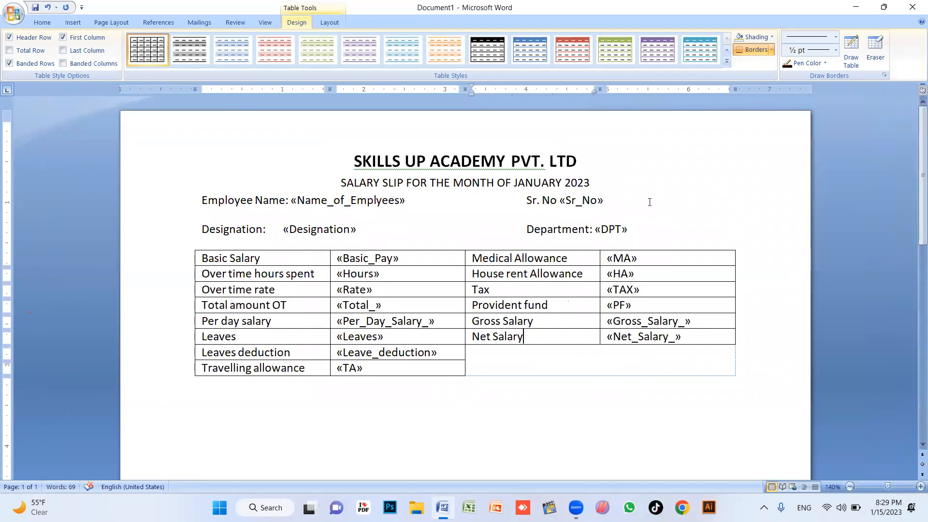
{"action": "left_click", "coordinate": [635, 189]}
{"action": "key", "text": "Return"}
{"action": "left_click", "coordinate": [603, 222]}
{"action": "scroll", "coordinate": [603, 223], "scroll_direction": "down", "scroll_amount": 1, "text": "ctrl"}
{"action": "scroll", "coordinate": [411, 380], "scroll_direction": "down", "scroll_amount": 3}
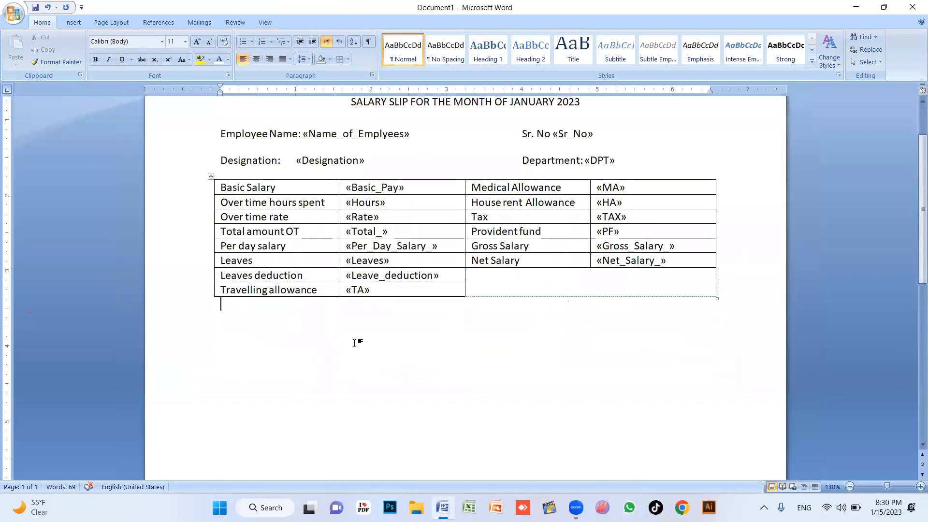
{"action": "scroll", "coordinate": [354, 343], "scroll_direction": "up", "scroll_amount": 1}
{"action": "scroll", "coordinate": [312, 236], "scroll_direction": "up", "scroll_amount": 1}
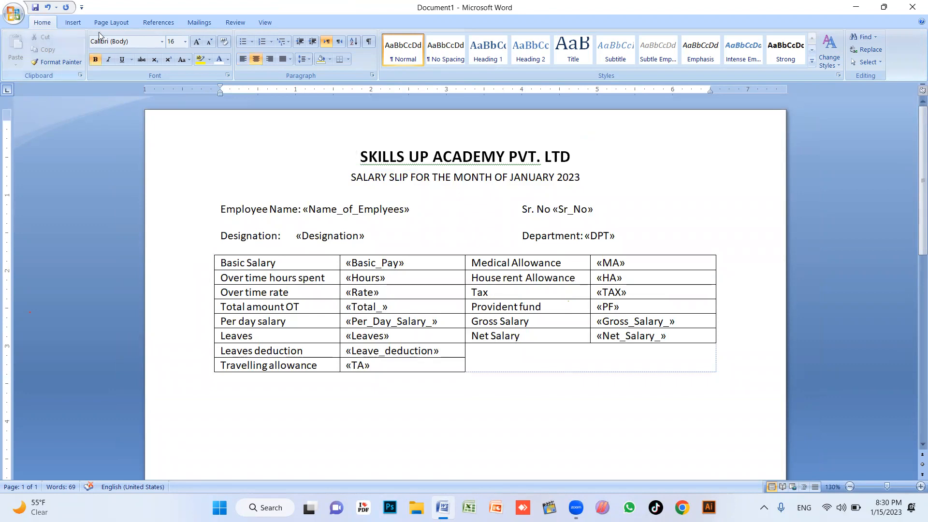
Insert the SUA logo-01 picture from Projects (I:) > Skills Up Academy
{"action": "left_click", "coordinate": [73, 22]}
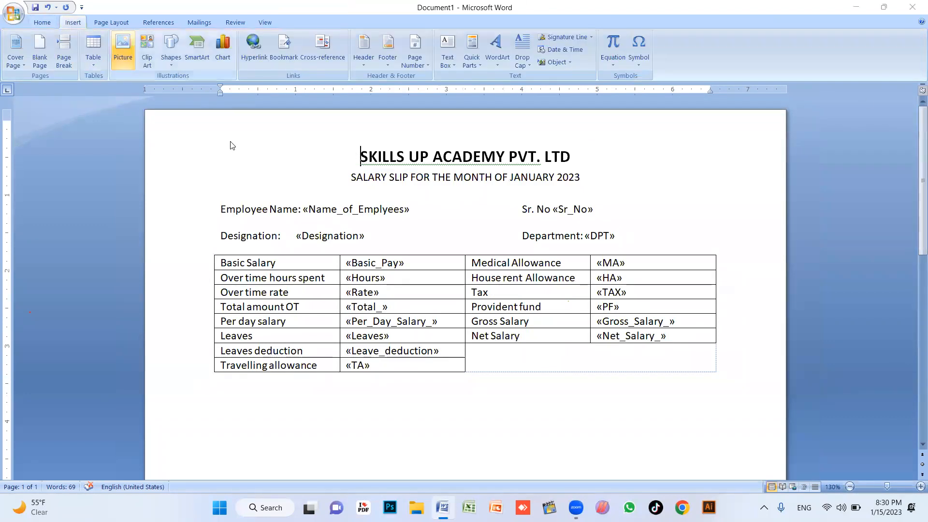
{"action": "scroll", "coordinate": [60, 225], "scroll_direction": "down", "scroll_amount": 3}
{"action": "scroll", "coordinate": [61, 225], "scroll_direction": "down", "scroll_amount": 3}
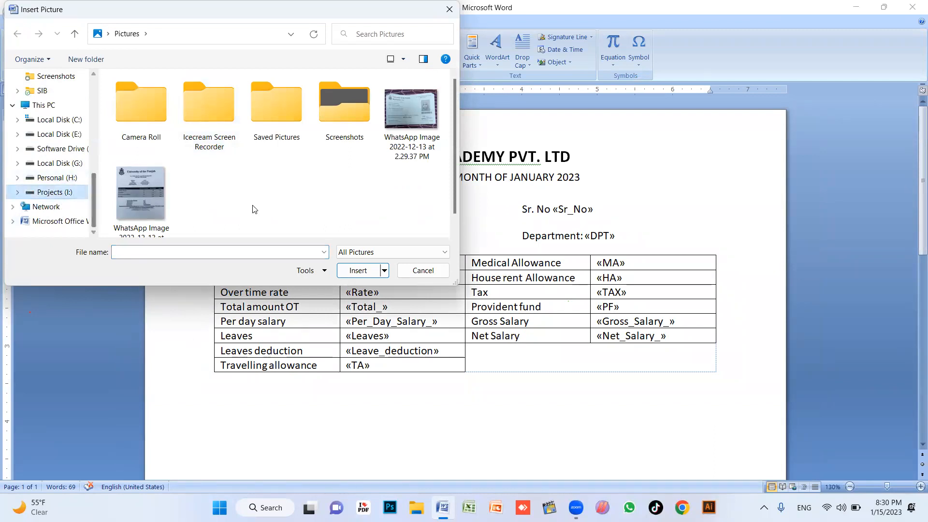
{"action": "scroll", "coordinate": [232, 203], "scroll_direction": "down", "scroll_amount": 2}
{"action": "left_click", "coordinate": [55, 192]}
{"action": "scroll", "coordinate": [224, 175], "scroll_direction": "down", "scroll_amount": 10}
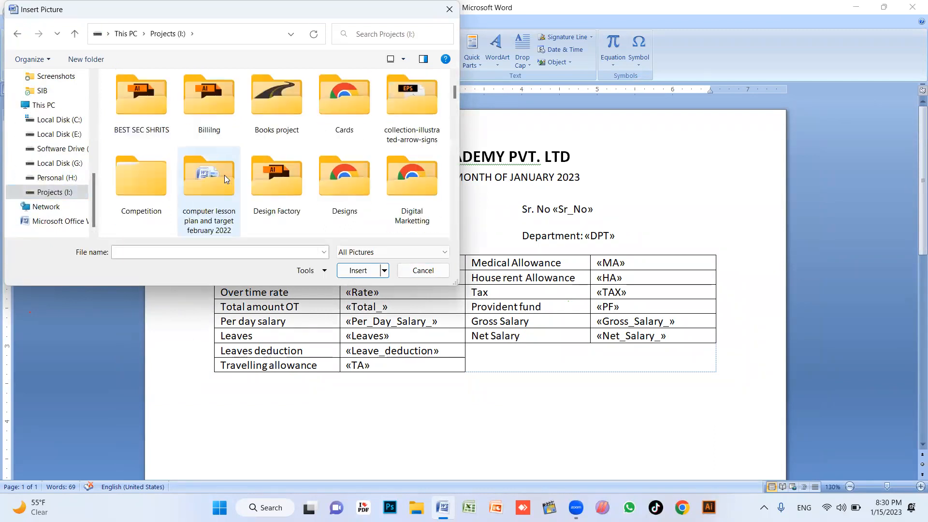
{"action": "left_click", "coordinate": [411, 189]}
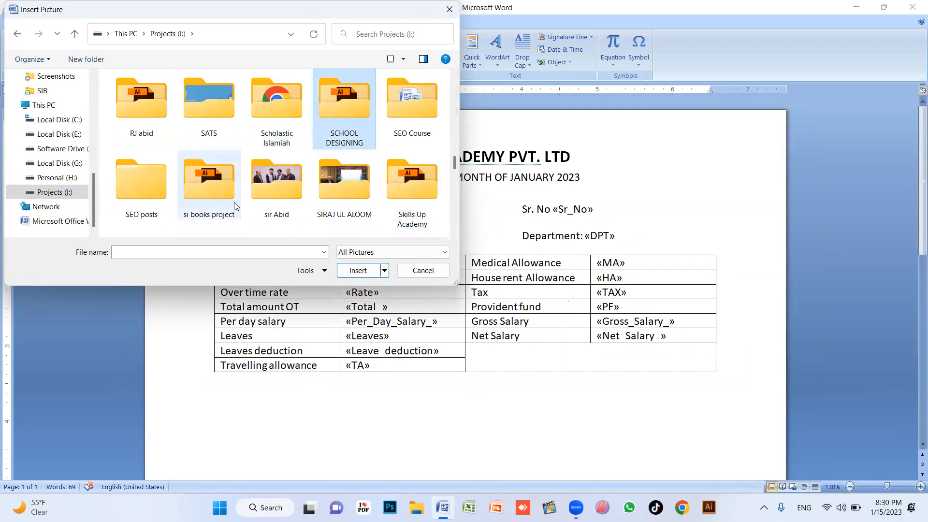
{"action": "key", "text": "Return"}
{"action": "scroll", "coordinate": [273, 179], "scroll_direction": "down", "scroll_amount": 10}
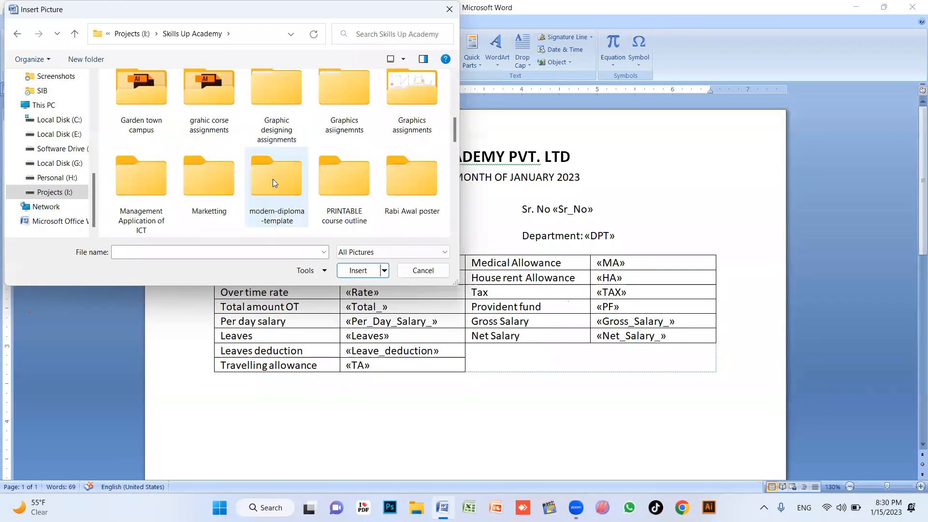
{"action": "left_click", "coordinate": [334, 144]}
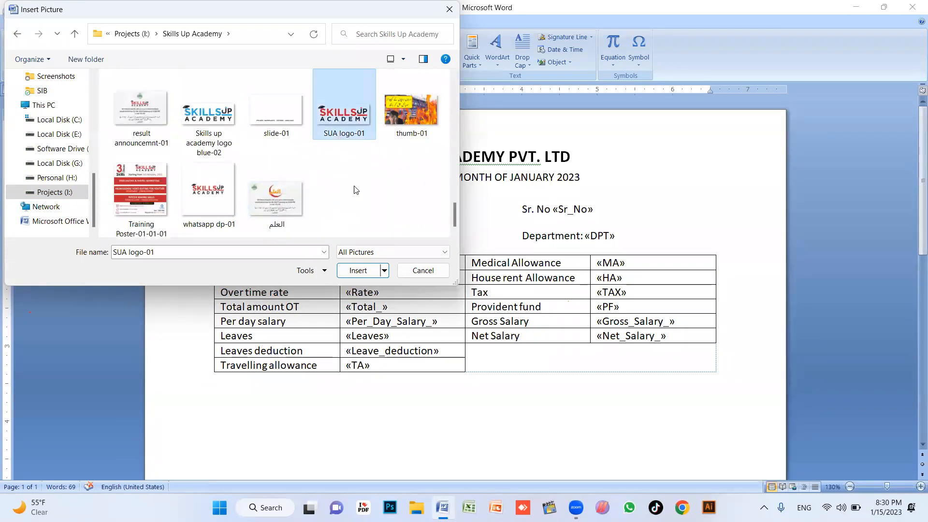
{"action": "left_click", "coordinate": [358, 271]}
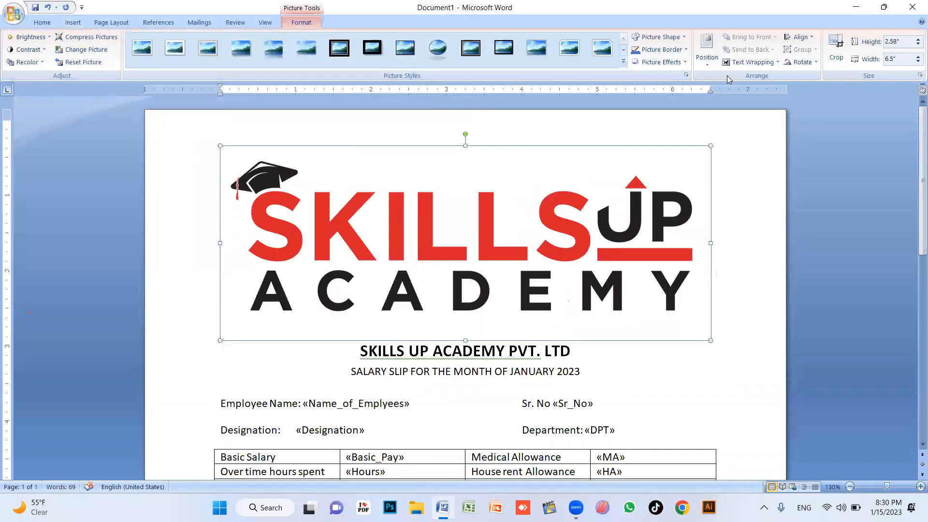
Set the logo's wrapping to Behind Text and shrink it to about 1.18 × 0.47 inches, top-left
{"action": "left_click", "coordinate": [749, 64]}
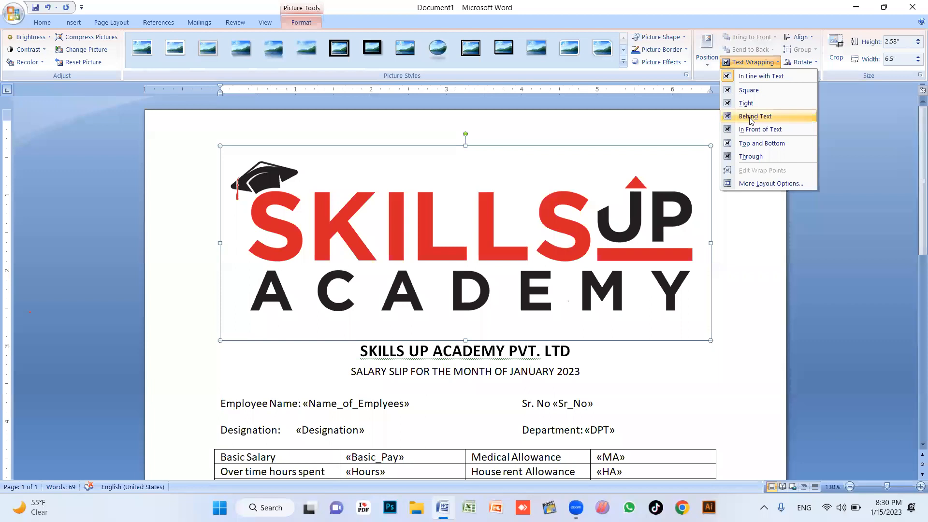
{"action": "left_click", "coordinate": [751, 117]}
{"action": "left_click_drag", "start_coordinate": [709, 339], "coordinate": [292, 184]}
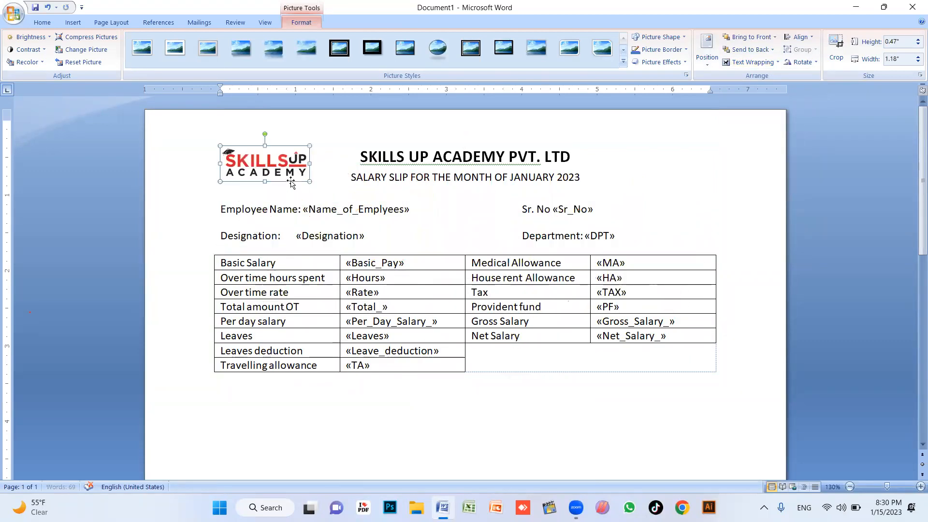
Bold the label cells in the table's first and third columns
{"action": "left_click", "coordinate": [466, 192]}
{"action": "left_click", "coordinate": [284, 267]}
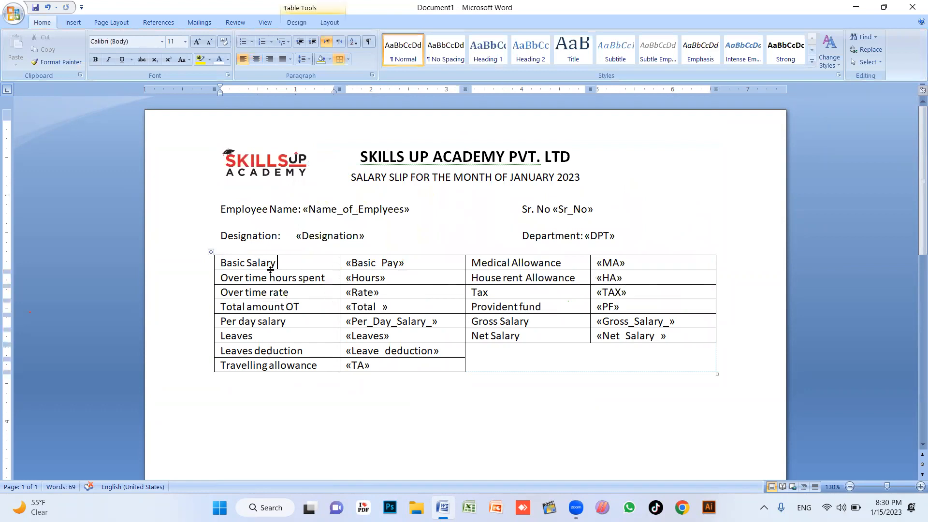
{"action": "left_click_drag", "start_coordinate": [261, 264], "coordinate": [279, 265]}
{"action": "left_click", "coordinate": [299, 319]}
{"action": "left_click_drag", "start_coordinate": [313, 326], "coordinate": [317, 363]}
{"action": "key", "text": "ctrl+b"}
{"action": "left_click", "coordinate": [535, 321]}
{"action": "mouse_move", "coordinate": [533, 268]}
{"action": "left_mouse_down"}
{"action": "mouse_move", "coordinate": [542, 332]}
{"action": "mouse_move", "coordinate": [660, 336]}
{"action": "left_mouse_up"}
{"action": "key", "text": "ctrl+b"}
{"action": "left_click", "coordinate": [541, 332]}
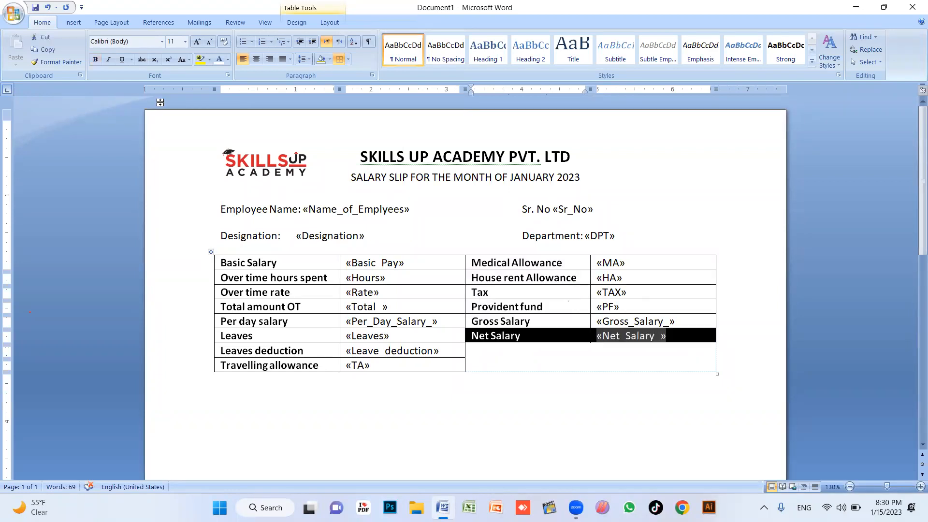
Shade the Net Salary row orange
{"action": "left_click", "coordinate": [329, 59]}
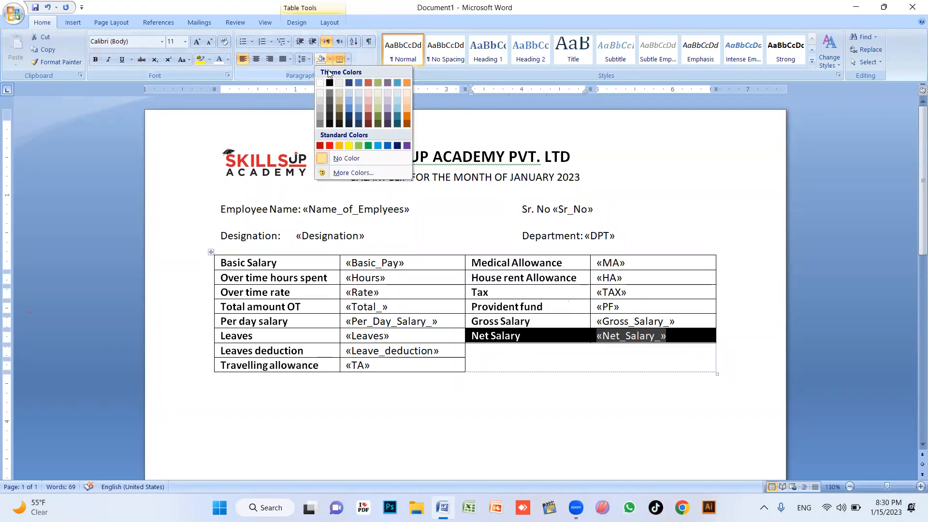
{"action": "left_click", "coordinate": [338, 146]}
{"action": "left_click", "coordinate": [514, 277]}
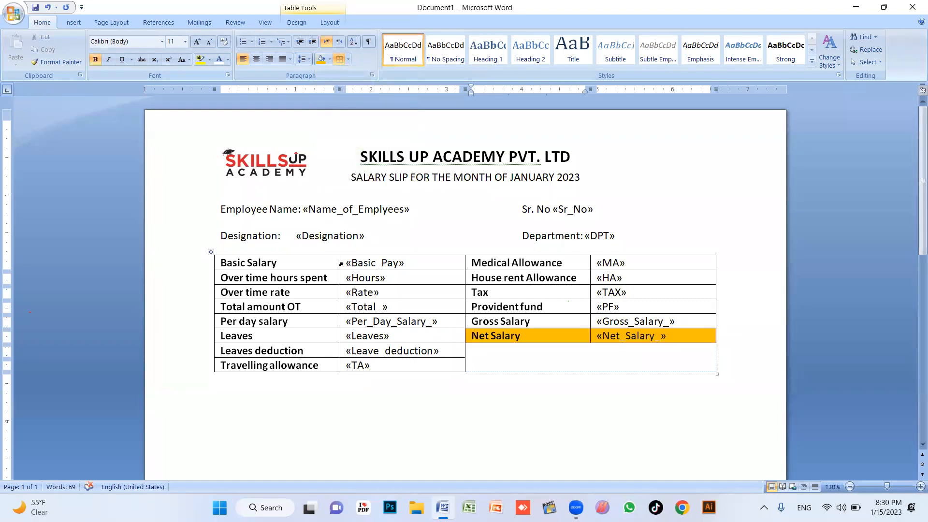
{"action": "left_click_drag", "start_coordinate": [299, 263], "coordinate": [368, 265]}
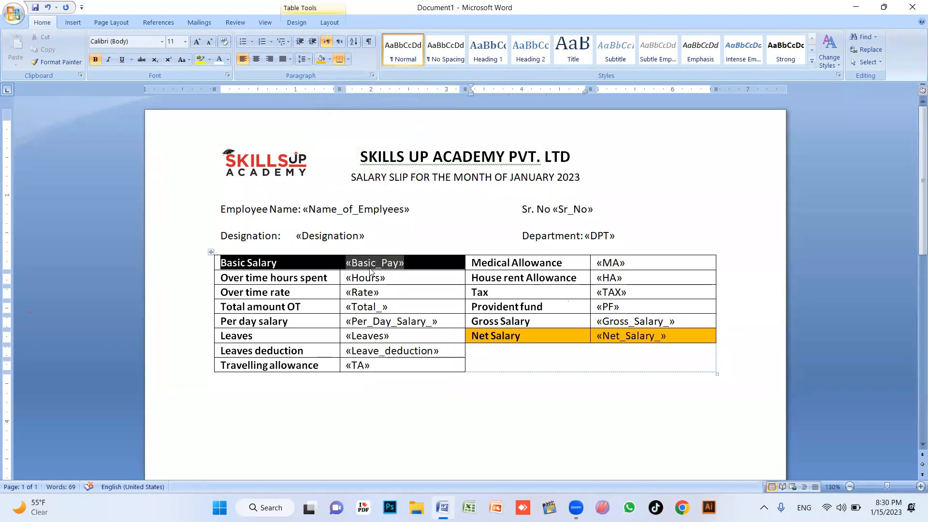
{"action": "left_click", "coordinate": [330, 59]}
{"action": "left_click", "coordinate": [531, 280]}
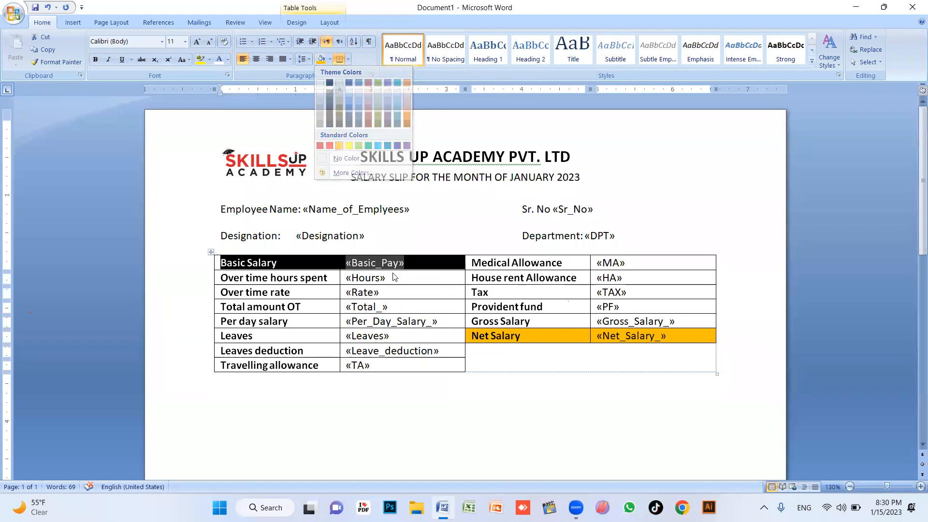
Shade the Basic Salary, Over time rate, Per day salary and Leaves deduction rows light blue
{"action": "left_click_drag", "start_coordinate": [296, 265], "coordinate": [628, 263]}
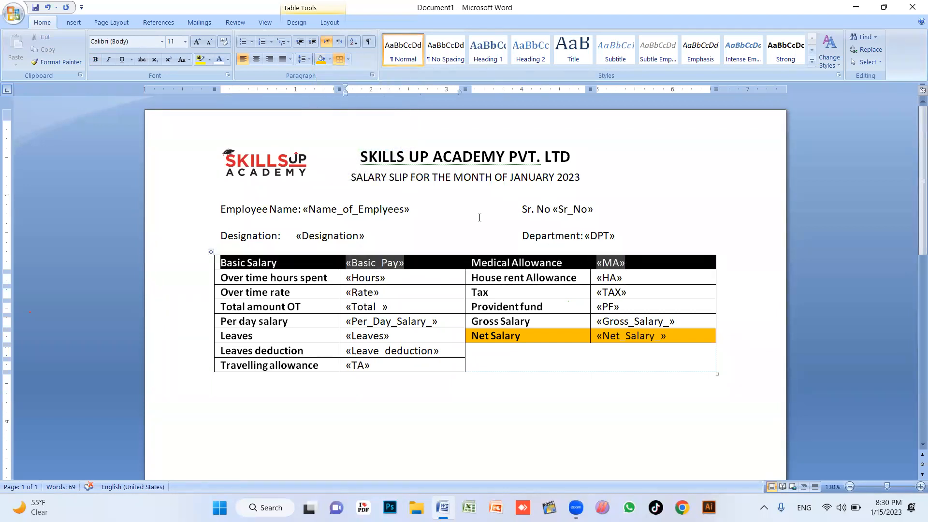
{"action": "left_click", "coordinate": [329, 59]}
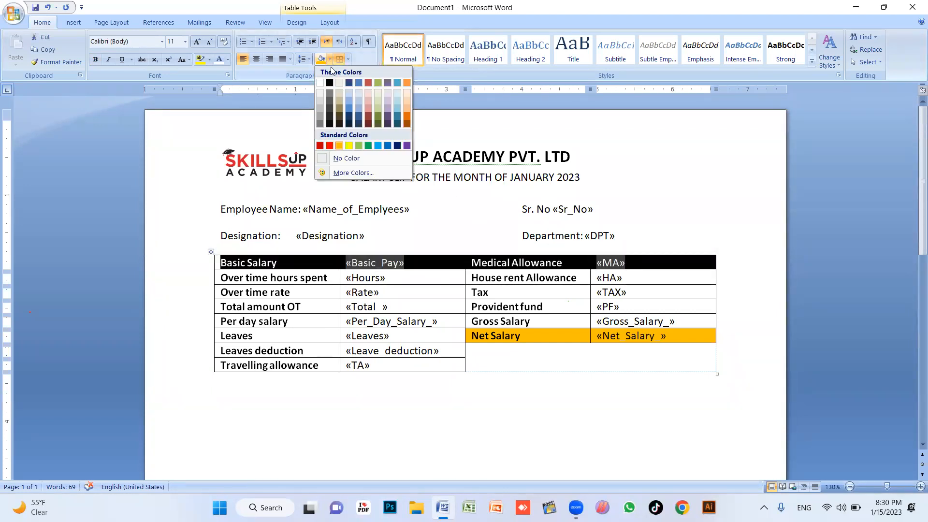
{"action": "left_click", "coordinate": [400, 100]}
{"action": "left_click_drag", "start_coordinate": [307, 292], "coordinate": [621, 293]}
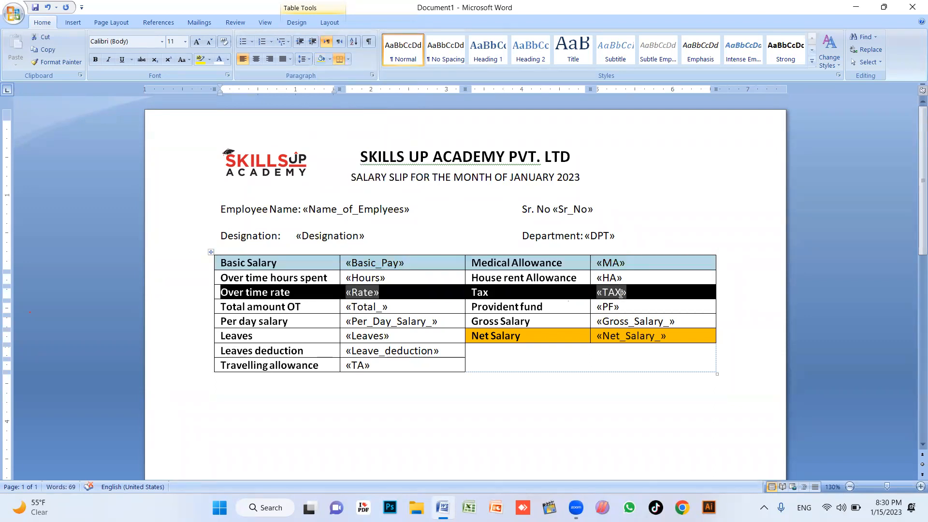
{"action": "left_click", "coordinate": [320, 60]}
{"action": "left_click", "coordinate": [351, 306]}
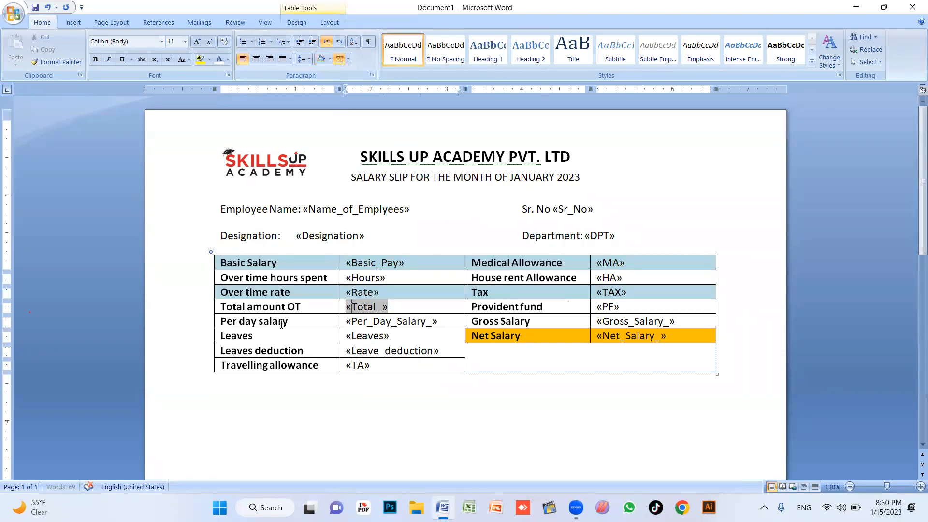
{"action": "left_click", "coordinate": [371, 330]}
{"action": "left_click_drag", "start_coordinate": [309, 323], "coordinate": [621, 324]}
{"action": "left_click", "coordinate": [320, 63]}
{"action": "left_click", "coordinate": [361, 354]}
{"action": "left_click_drag", "start_coordinate": [296, 349], "coordinate": [386, 349]}
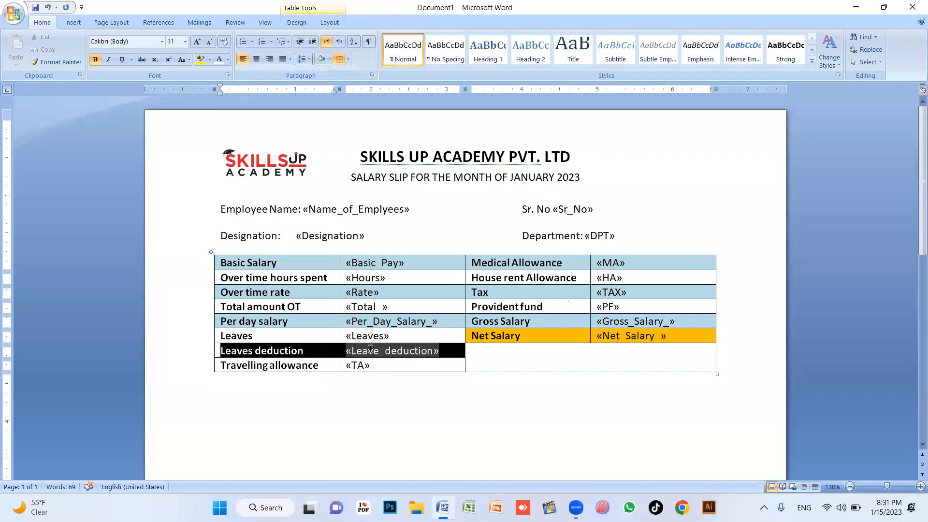
{"action": "left_click", "coordinate": [321, 62]}
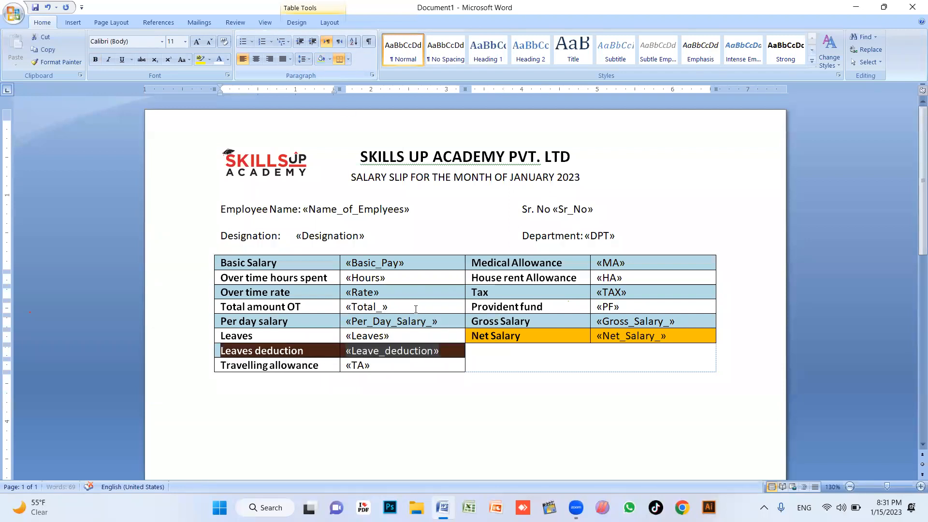
{"action": "left_click", "coordinate": [429, 204]}
Bold the «Name_of_Emplyees» and «Designation» merge fields
{"action": "left_click_drag", "start_coordinate": [429, 203], "coordinate": [338, 209]}
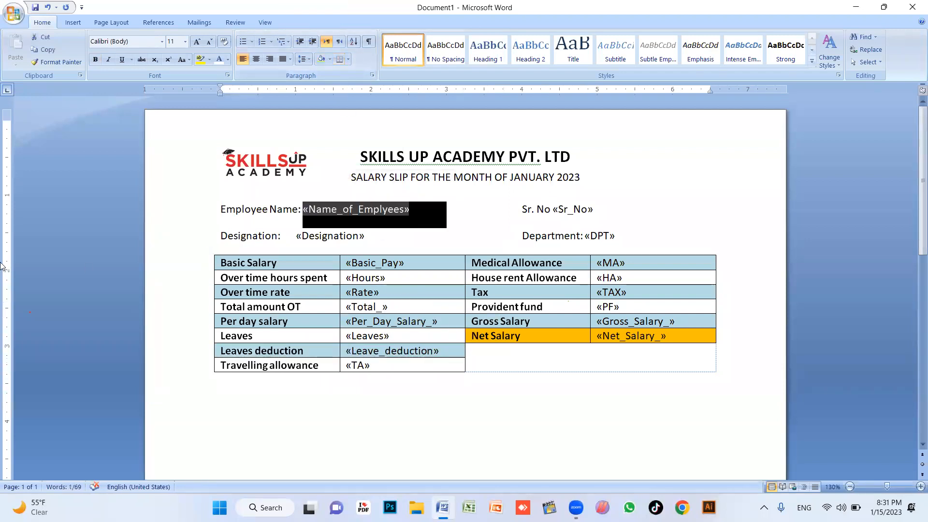
{"action": "key", "text": "ctrl+b"}
{"action": "left_click", "coordinate": [393, 227]}
{"action": "left_click_drag", "start_coordinate": [392, 227], "coordinate": [319, 233]}
{"action": "left_click", "coordinate": [408, 246]}
{"action": "left_click_drag", "start_coordinate": [408, 247], "coordinate": [324, 246]}
{"action": "key", "text": "ctrl+b"}
Remove the extra gap before Sr. No and add an empty line below the table
{"action": "left_click", "coordinate": [447, 210]}
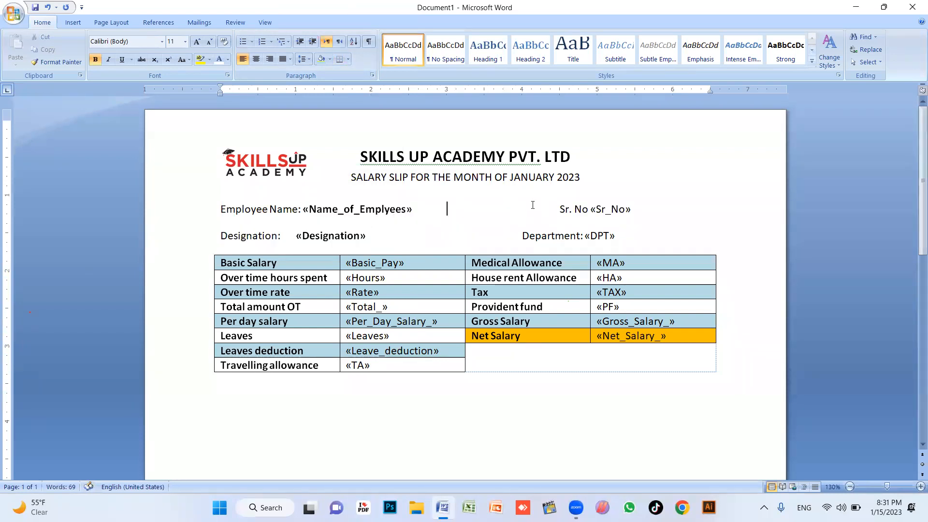
{"action": "key", "text": "Delete"}
{"action": "left_click", "coordinate": [495, 242]}
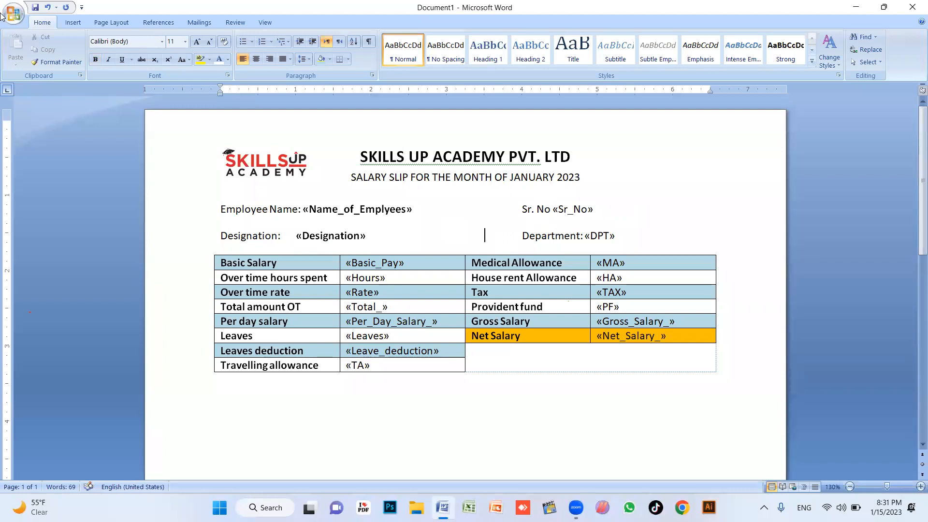
{"action": "scroll", "coordinate": [569, 286], "scroll_direction": "down", "scroll_amount": 3}
{"action": "scroll", "coordinate": [568, 286], "scroll_direction": "up", "scroll_amount": 3}
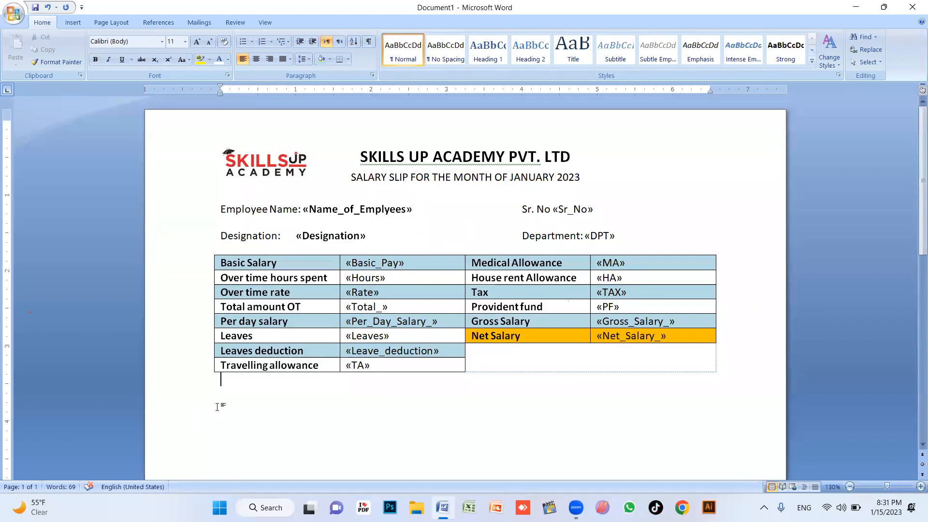
{"action": "key", "text": "Return"}
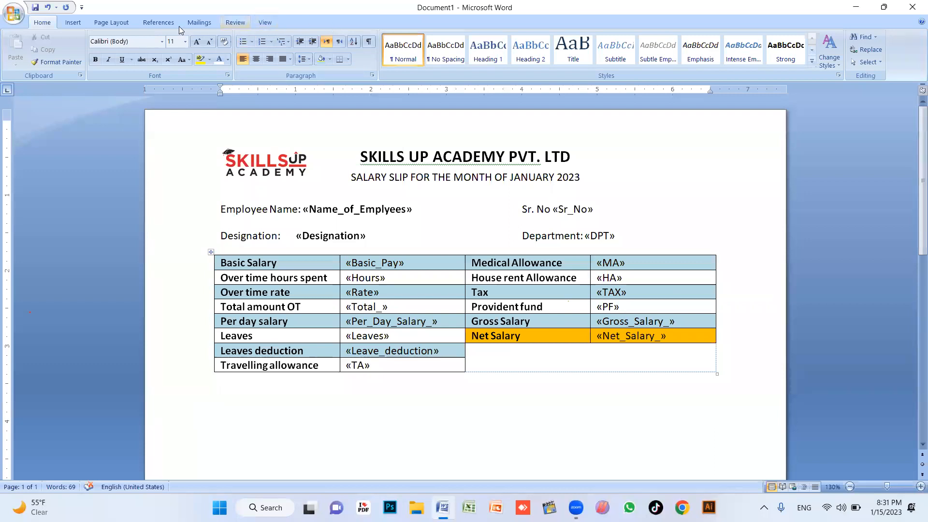
{"action": "left_click", "coordinate": [200, 22]}
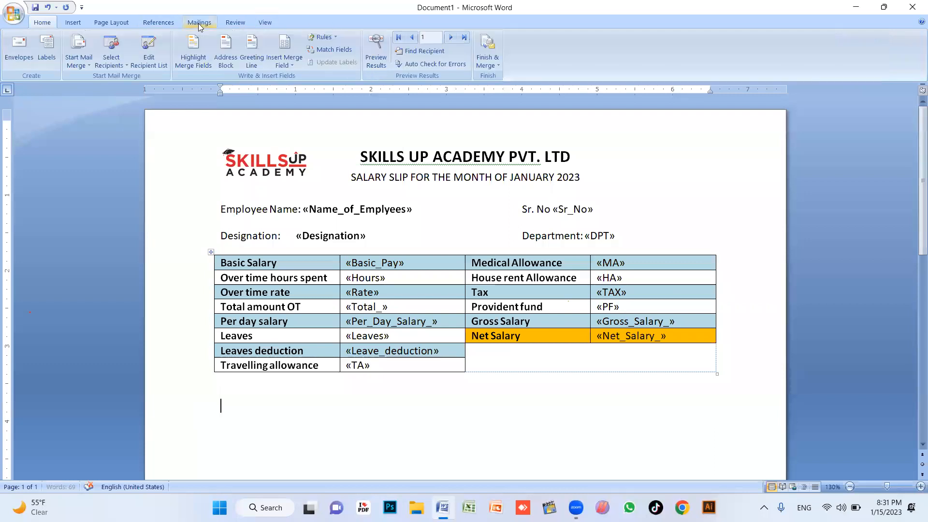
Finish & Merge to Edit Individual Documents with All records selected, creating the merged slips
{"action": "left_click", "coordinate": [493, 66]}
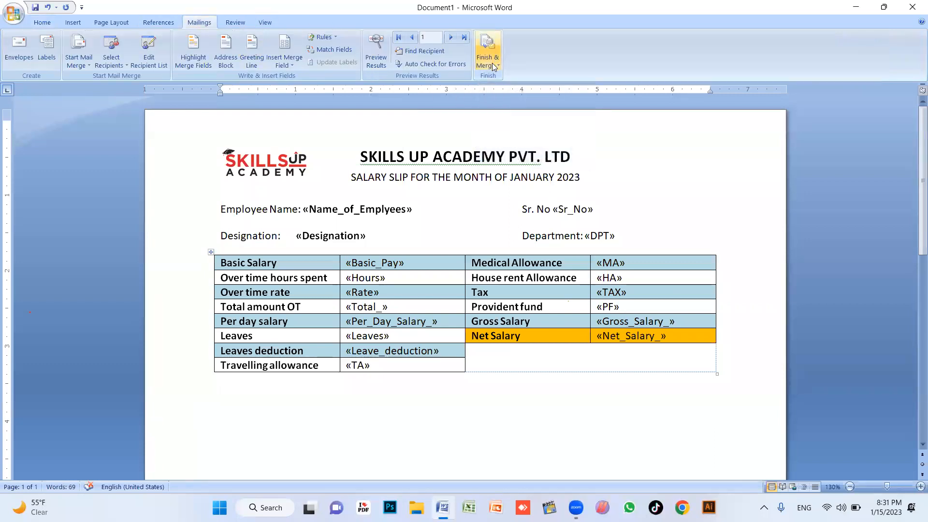
{"action": "left_click", "coordinate": [493, 65]}
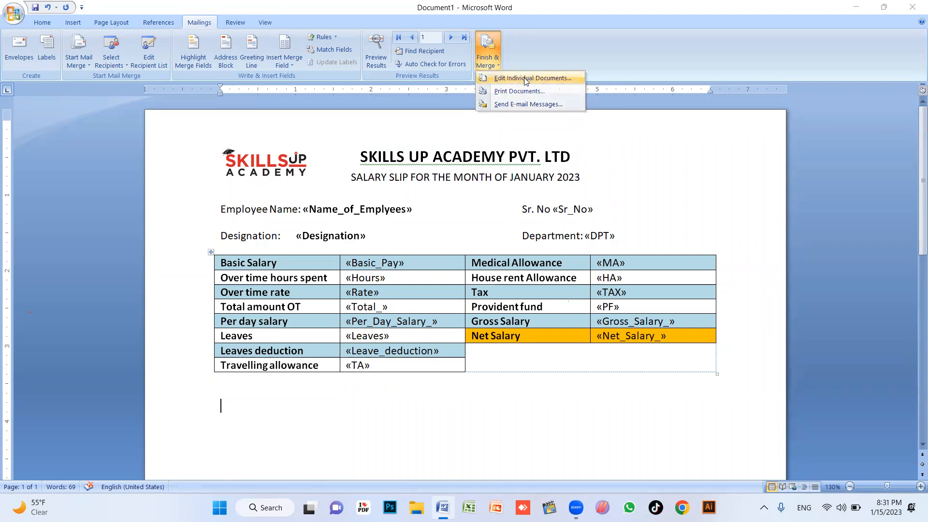
{"action": "left_click", "coordinate": [526, 79]}
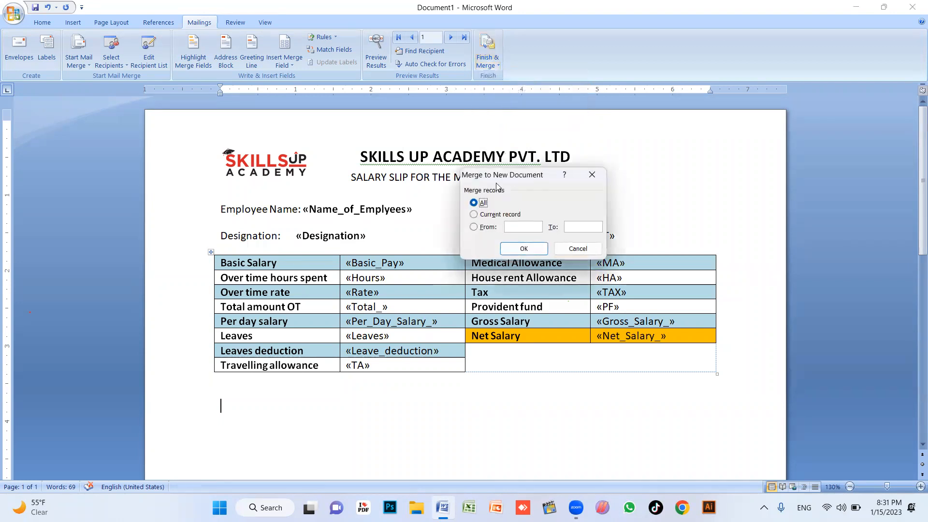
{"action": "left_click", "coordinate": [473, 215]}
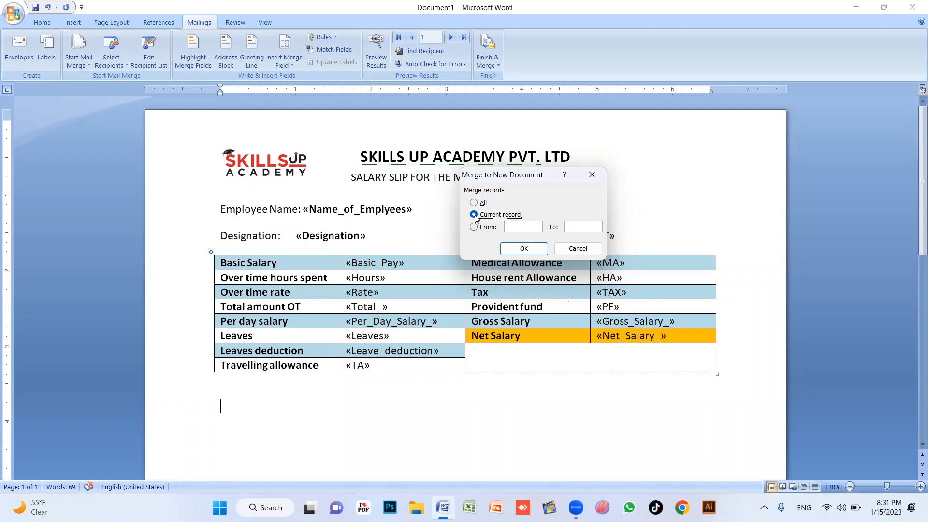
{"action": "left_click", "coordinate": [474, 227]}
{"action": "left_click", "coordinate": [478, 203]}
{"action": "left_click", "coordinate": [524, 249]}
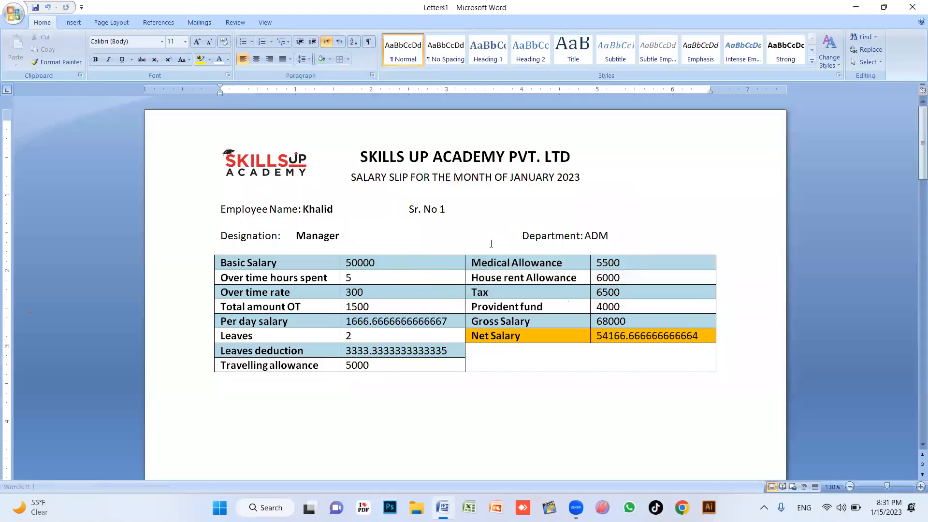
Delete the page break after the first slip's table so the second slip sits on page 1
{"action": "scroll", "coordinate": [414, 246], "scroll_direction": "down", "scroll_amount": 5}
{"action": "scroll", "coordinate": [416, 255], "scroll_direction": "down", "scroll_amount": 3}
{"action": "scroll", "coordinate": [420, 256], "scroll_direction": "down", "scroll_amount": 9, "text": "ctrl"}
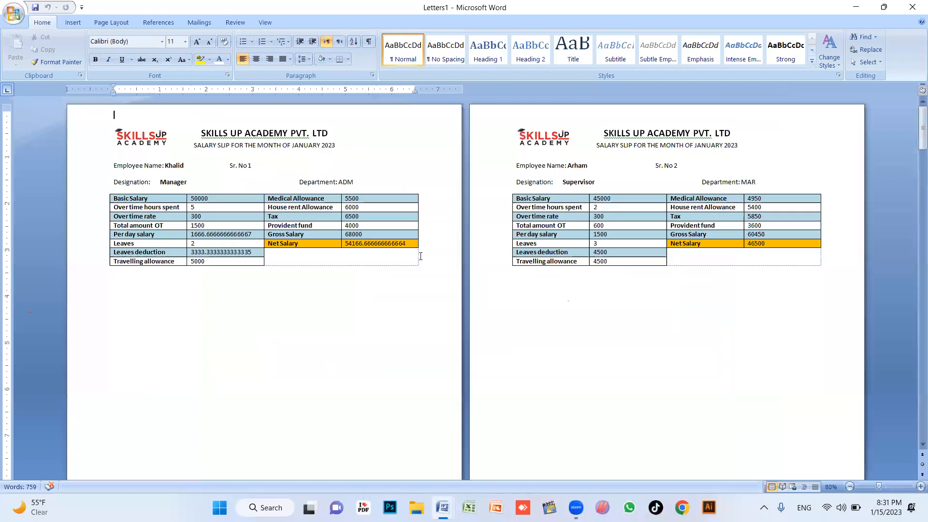
{"action": "scroll", "coordinate": [459, 272], "scroll_direction": "down", "scroll_amount": 2, "text": "ctrl"}
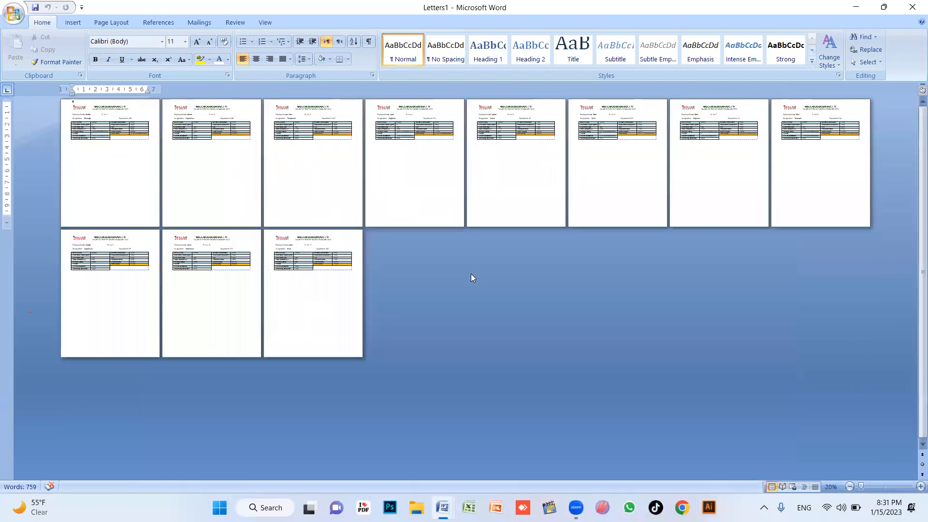
{"action": "left_click", "coordinate": [529, 216]}
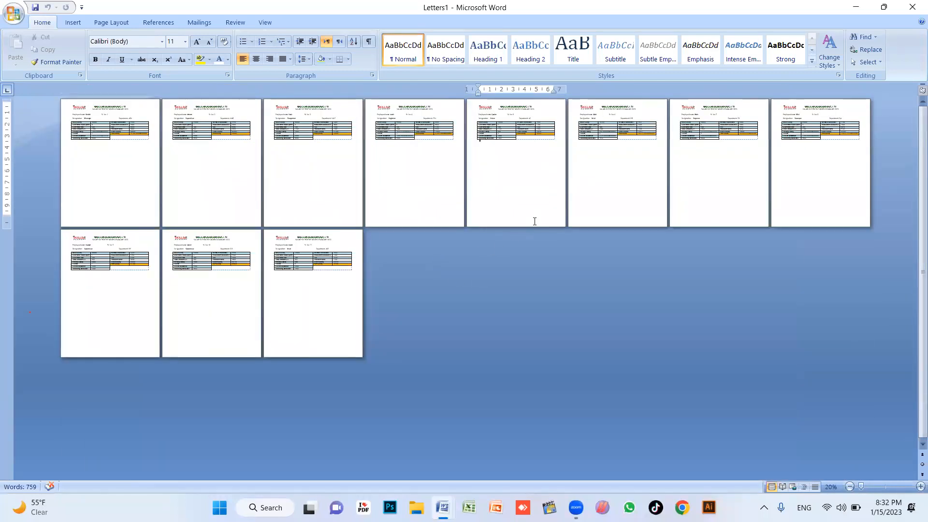
{"action": "left_click", "coordinate": [181, 187]}
{"action": "left_click", "coordinate": [136, 184]}
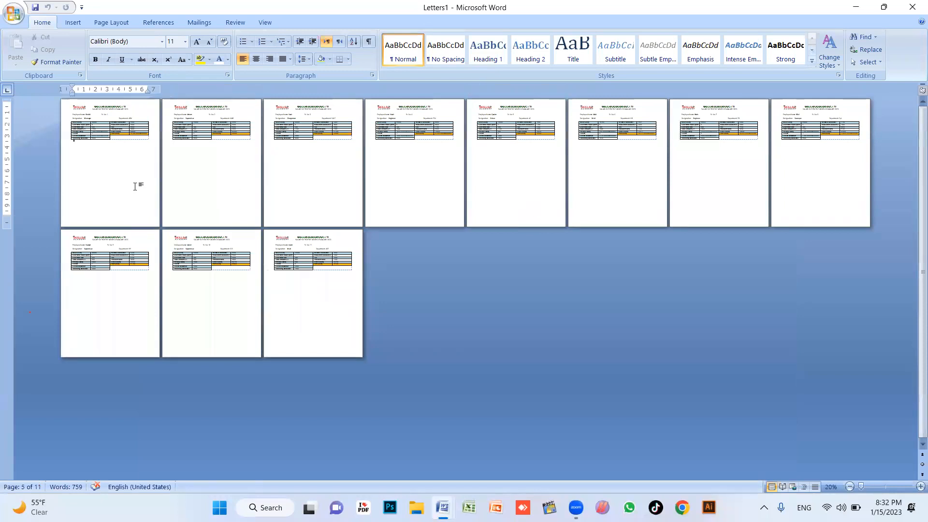
{"action": "scroll", "coordinate": [215, 207], "scroll_direction": "up", "scroll_amount": 3, "text": "ctrl"}
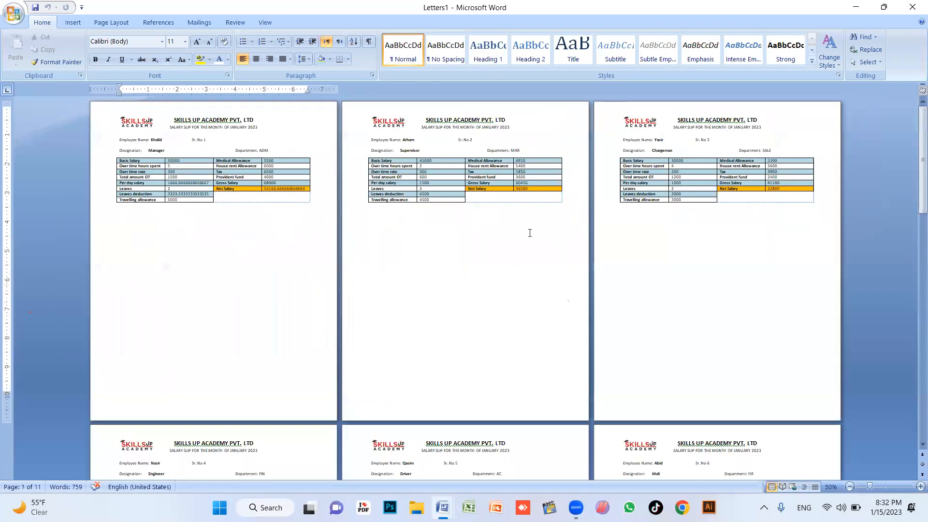
{"action": "scroll", "coordinate": [389, 255], "scroll_direction": "up", "scroll_amount": 2, "text": "ctrl"}
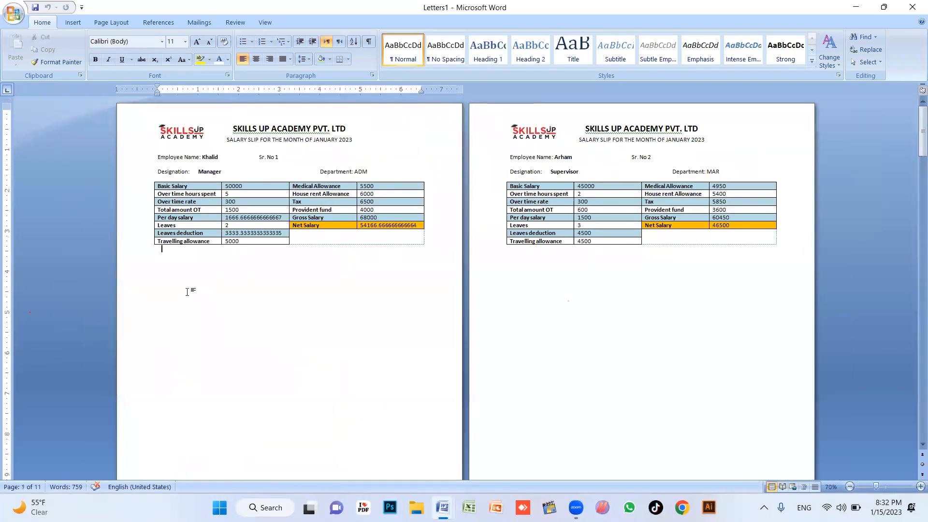
{"action": "left_click", "coordinate": [164, 273]}
{"action": "key", "text": "Delete"}
{"action": "scroll", "coordinate": [185, 348], "scroll_direction": "down", "scroll_amount": 4}
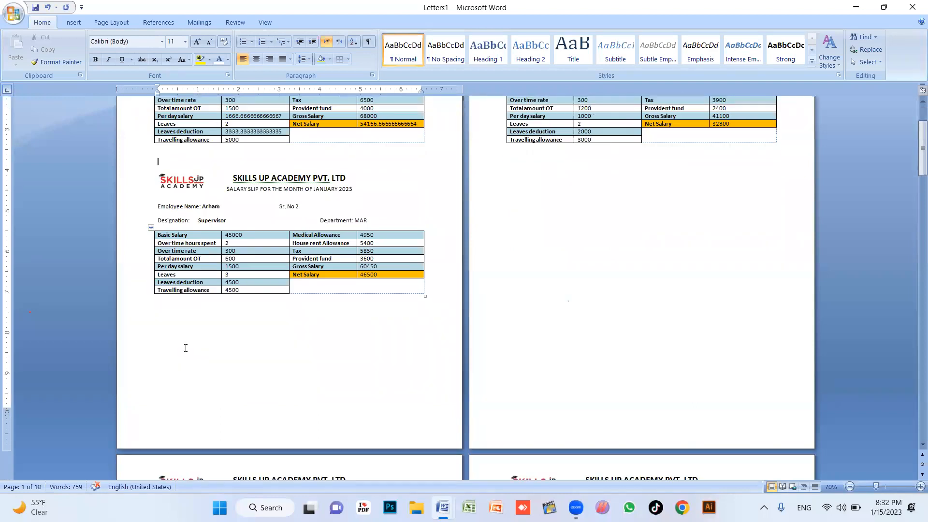
Set the merged document's paper size to A4
{"action": "left_click", "coordinate": [105, 22]}
{"action": "left_click", "coordinate": [145, 54]}
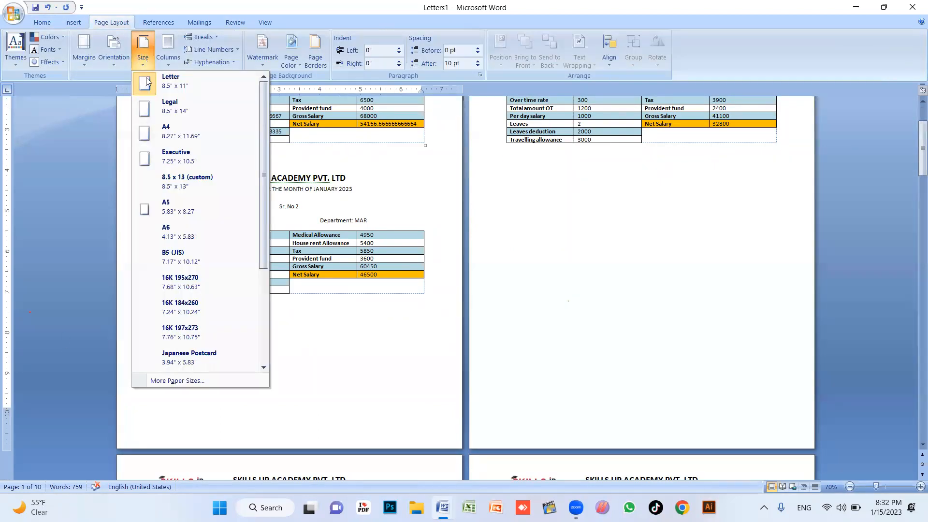
{"action": "left_click", "coordinate": [184, 135]}
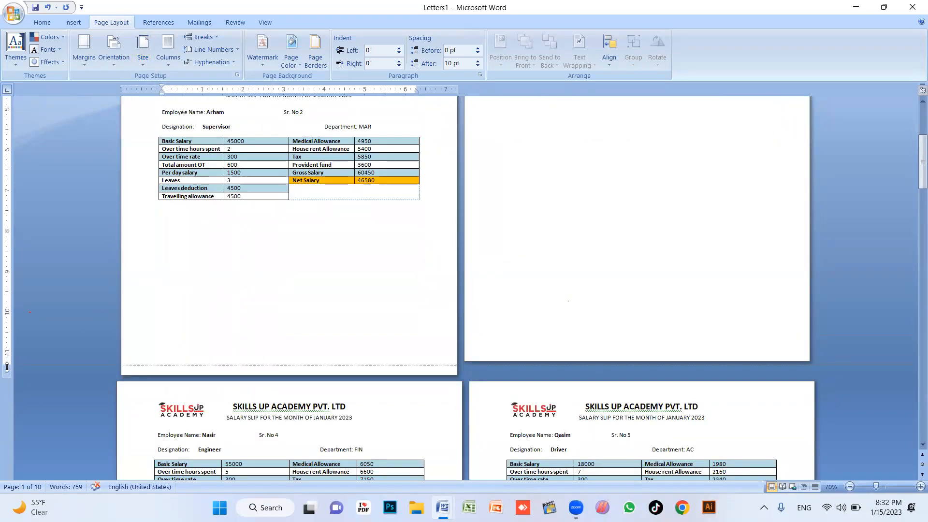
Delete the two empty lines between the slips on page 1
{"action": "scroll", "coordinate": [171, 296], "scroll_direction": "up", "scroll_amount": 3}
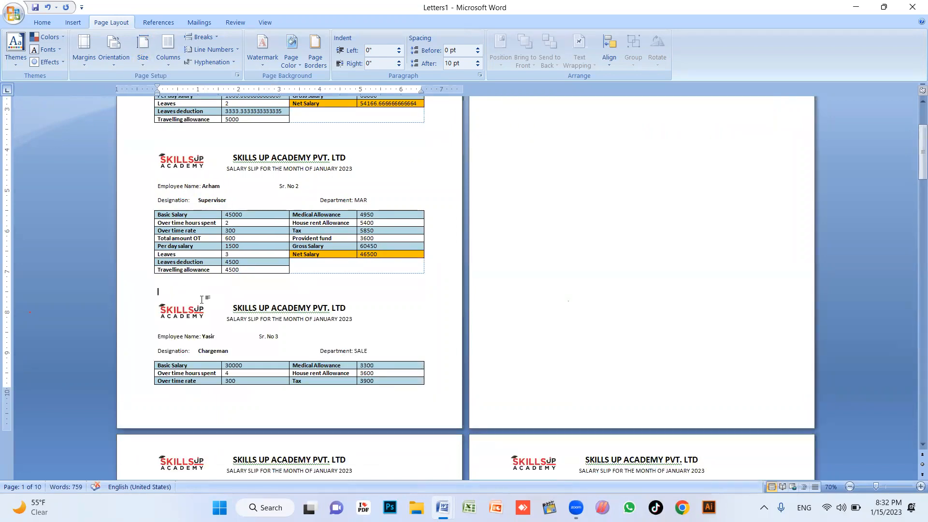
{"action": "key", "text": "Delete"}
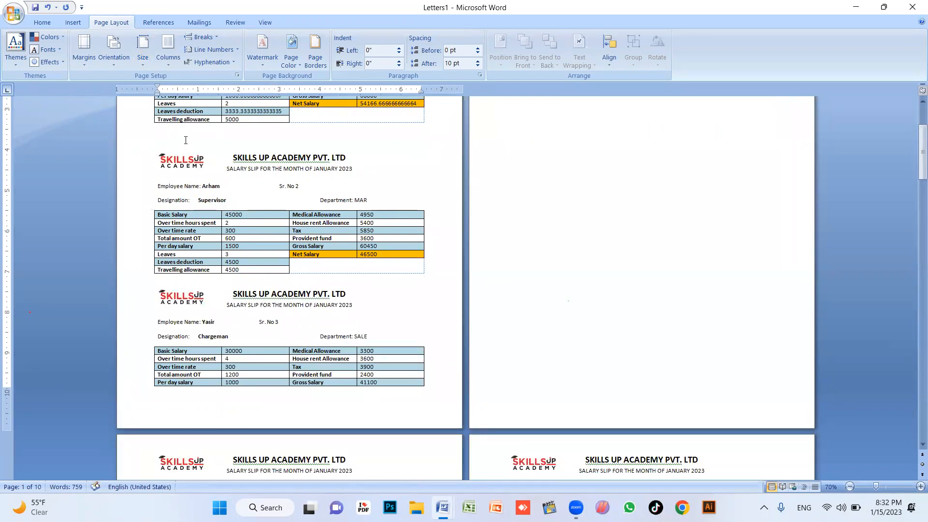
{"action": "key", "text": "Delete"}
{"action": "scroll", "coordinate": [264, 323], "scroll_direction": "down", "scroll_amount": 4}
{"action": "scroll", "coordinate": [265, 327], "scroll_direction": "up", "scroll_amount": 5}
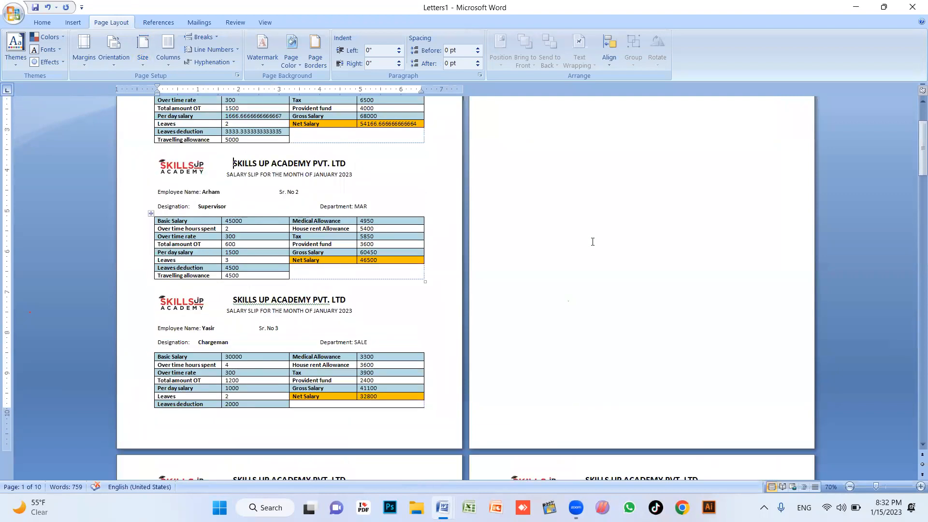
{"action": "scroll", "coordinate": [547, 201], "scroll_direction": "up", "scroll_amount": 2}
{"action": "scroll", "coordinate": [180, 302], "scroll_direction": "down", "scroll_amount": 3}
Lower the bottom margin on the vertical ruler and pull the next two slips onto page 2
{"action": "left_click", "coordinate": [171, 387]}
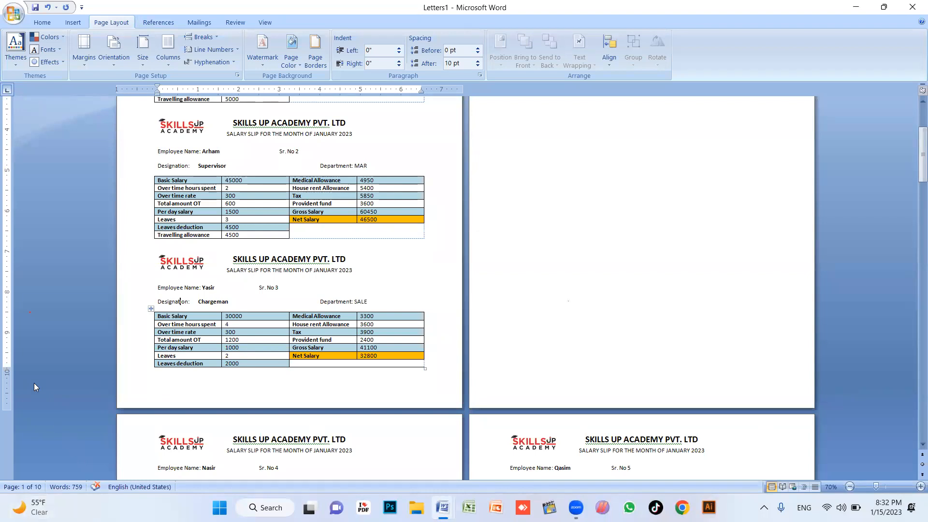
{"action": "left_click_drag", "start_coordinate": [7, 370], "coordinate": [7, 396]}
{"action": "scroll", "coordinate": [586, 227], "scroll_direction": "up", "scroll_amount": 5}
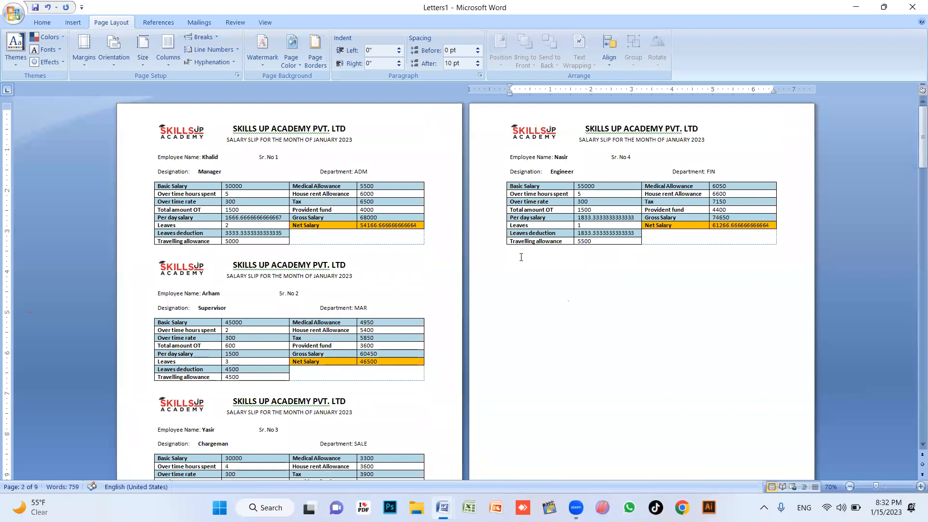
{"action": "key", "text": "Delete"}
{"action": "scroll", "coordinate": [574, 281], "scroll_direction": "down", "scroll_amount": 1}
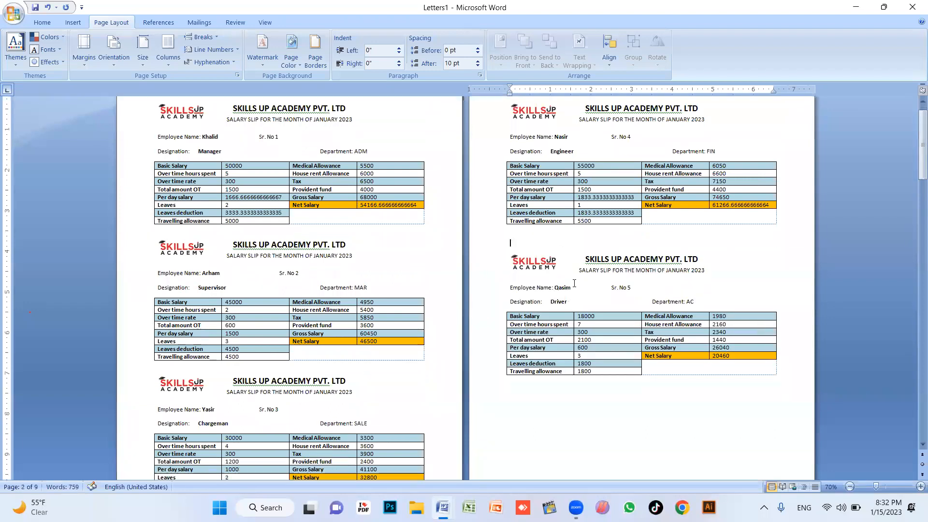
{"action": "scroll", "coordinate": [531, 328], "scroll_direction": "down", "scroll_amount": 2}
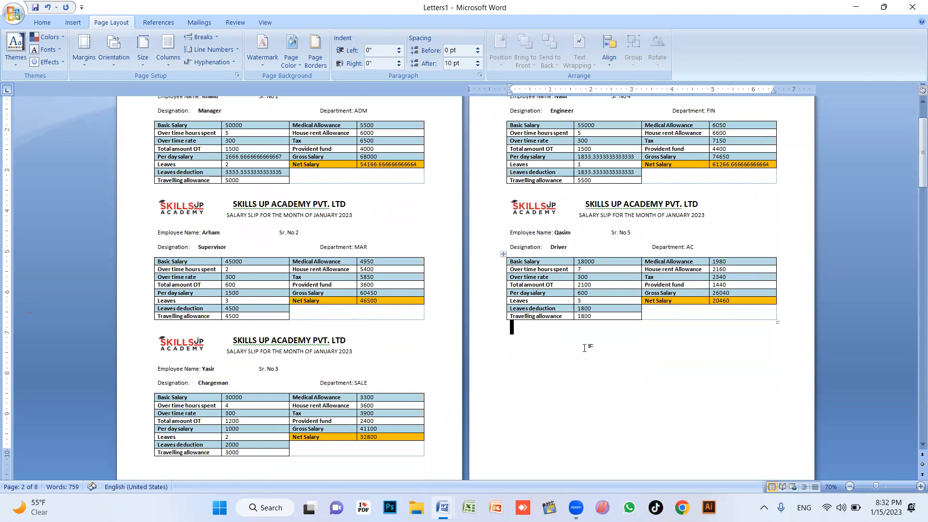
{"action": "key", "text": "Delete"}
{"action": "scroll", "coordinate": [586, 349], "scroll_direction": "down", "scroll_amount": 2}
{"action": "scroll", "coordinate": [585, 348], "scroll_direction": "down", "scroll_amount": 10}
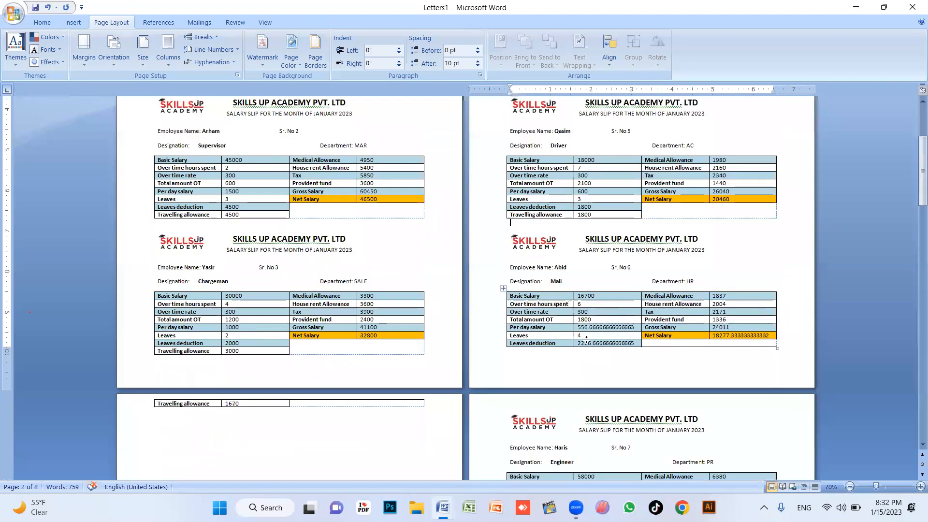
{"action": "scroll", "coordinate": [559, 261], "scroll_direction": "up", "scroll_amount": 10}
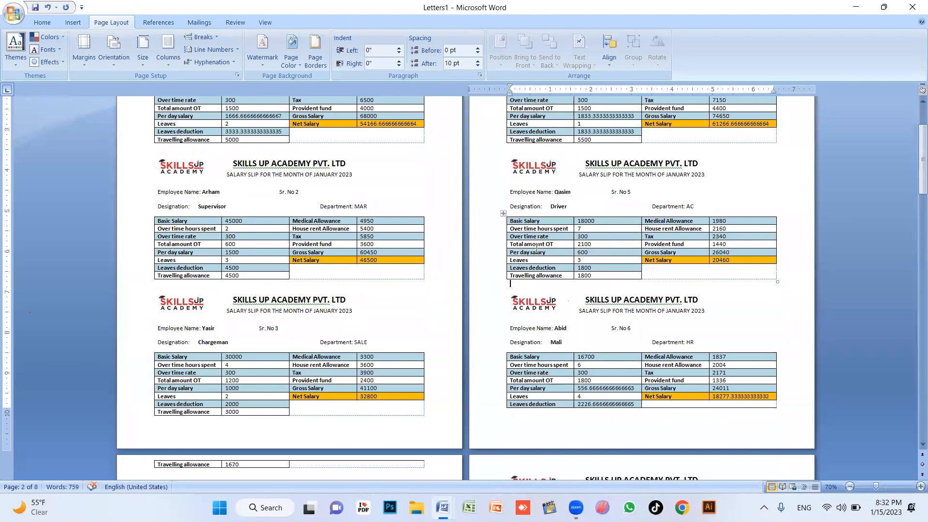
{"action": "scroll", "coordinate": [537, 248], "scroll_direction": "up", "scroll_amount": 2}
{"action": "scroll", "coordinate": [553, 234], "scroll_direction": "up", "scroll_amount": 1}
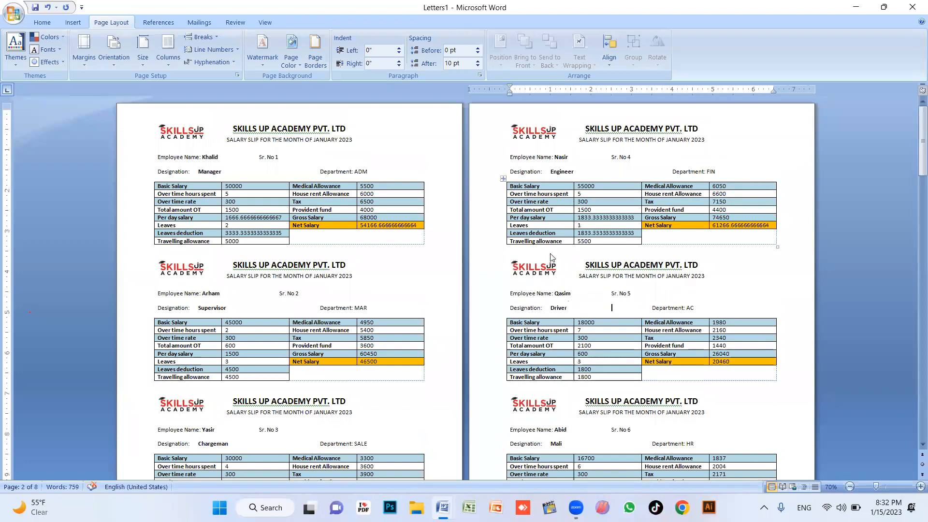
{"action": "scroll", "coordinate": [552, 258], "scroll_direction": "down", "scroll_amount": 2}
Tab the fifth slip's Sr. No 5 rightward to align it
{"action": "left_click_drag", "start_coordinate": [652, 227], "coordinate": [694, 227]}
{"action": "left_click", "coordinate": [607, 207]}
{"action": "key", "text": "Tab"}
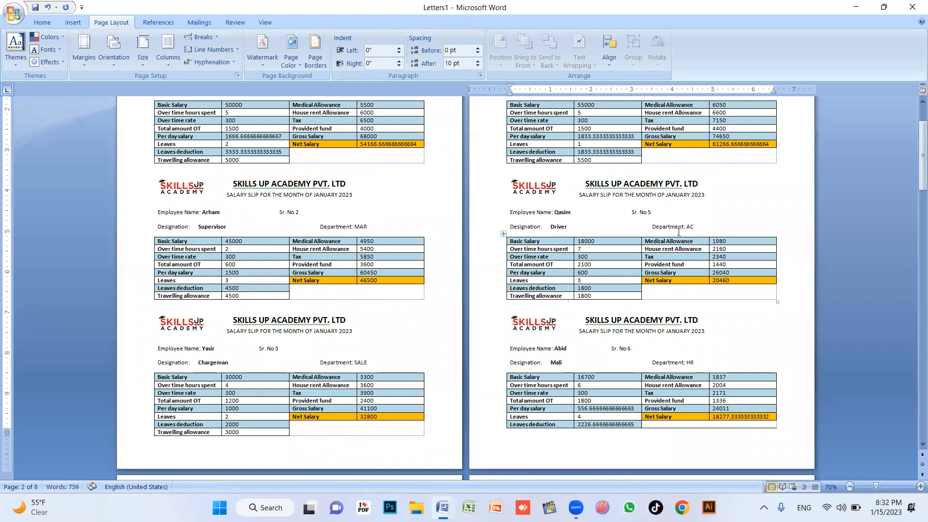
{"action": "key", "text": "Tab"}
{"action": "left_click_drag", "start_coordinate": [559, 215], "coordinate": [682, 227]}
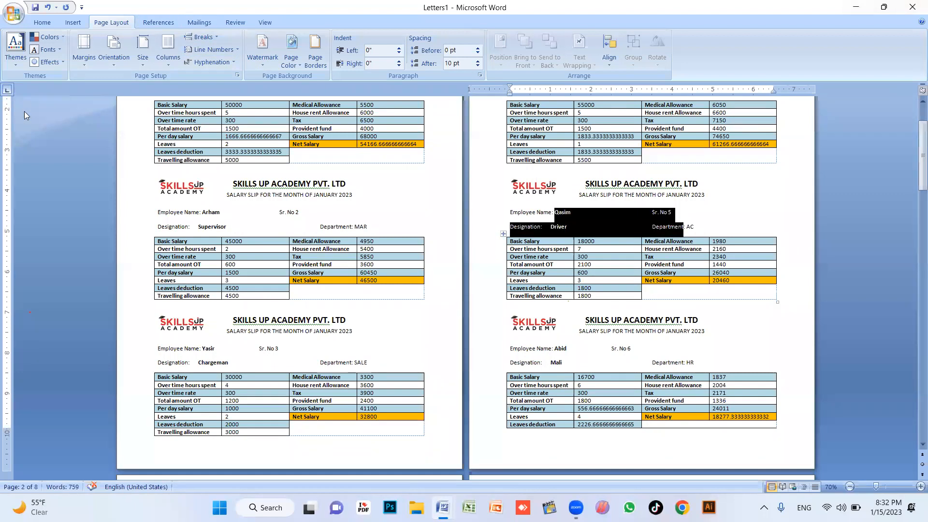
{"action": "left_click", "coordinate": [592, 228]}
Remove the space after the Qasim slip's name and designation lines
{"action": "left_click_drag", "start_coordinate": [567, 228], "coordinate": [509, 211]}
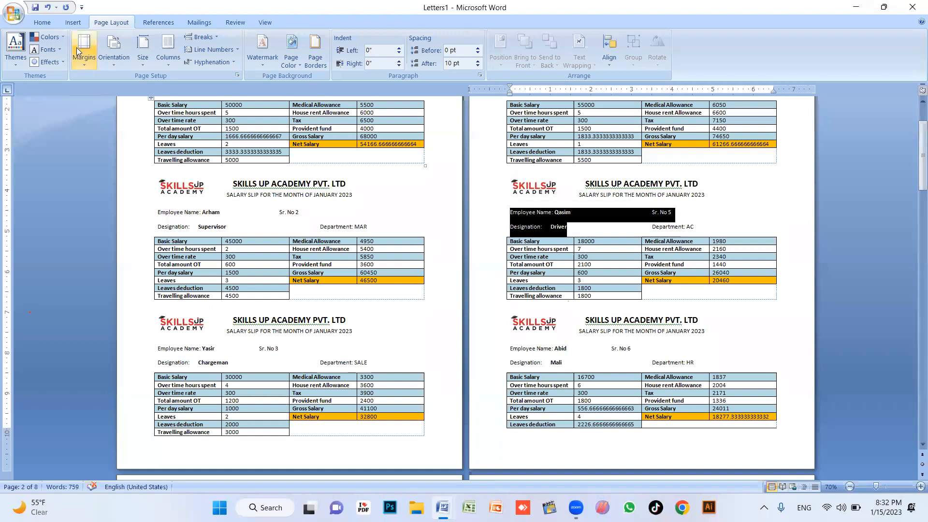
{"action": "left_click", "coordinate": [42, 22]}
{"action": "left_click", "coordinate": [301, 60]}
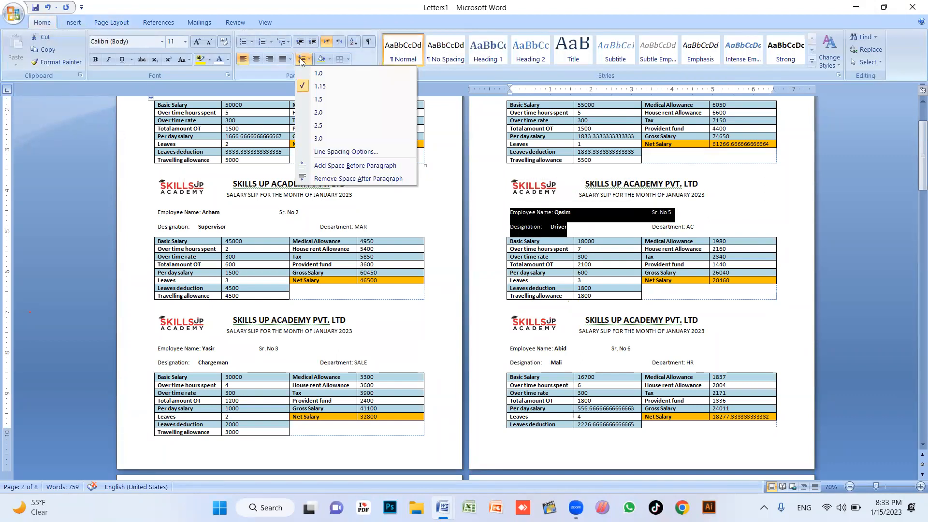
{"action": "left_click", "coordinate": [345, 179]}
Tab Sr. No 6 into line in the Abid slip and remove the space after its header lines
{"action": "left_click", "coordinate": [635, 320]}
{"action": "scroll", "coordinate": [584, 338], "scroll_direction": "down", "scroll_amount": 5}
{"action": "scroll", "coordinate": [584, 348], "scroll_direction": "up", "scroll_amount": 3}
{"action": "left_click", "coordinate": [612, 311]}
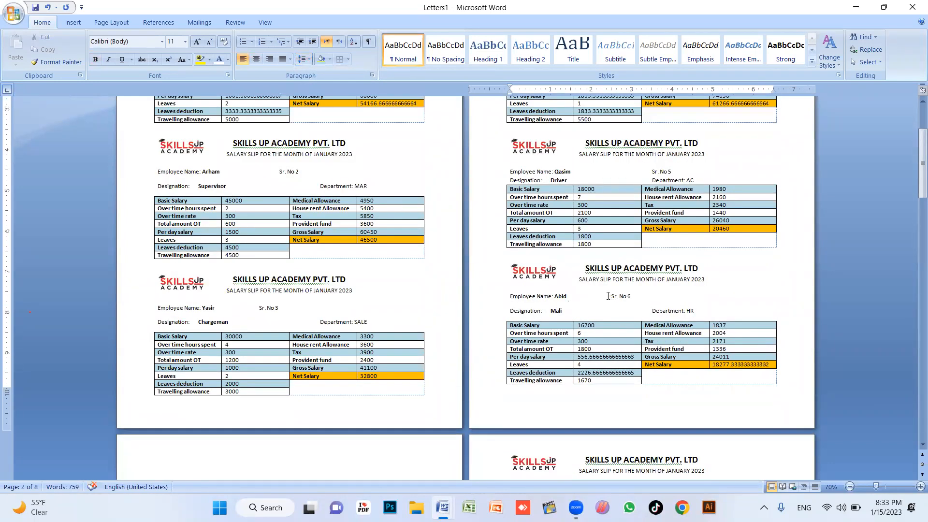
{"action": "key", "text": "Tab"}
{"action": "key", "text": "Tab"}
{"action": "left_click_drag", "start_coordinate": [684, 311], "coordinate": [652, 296]}
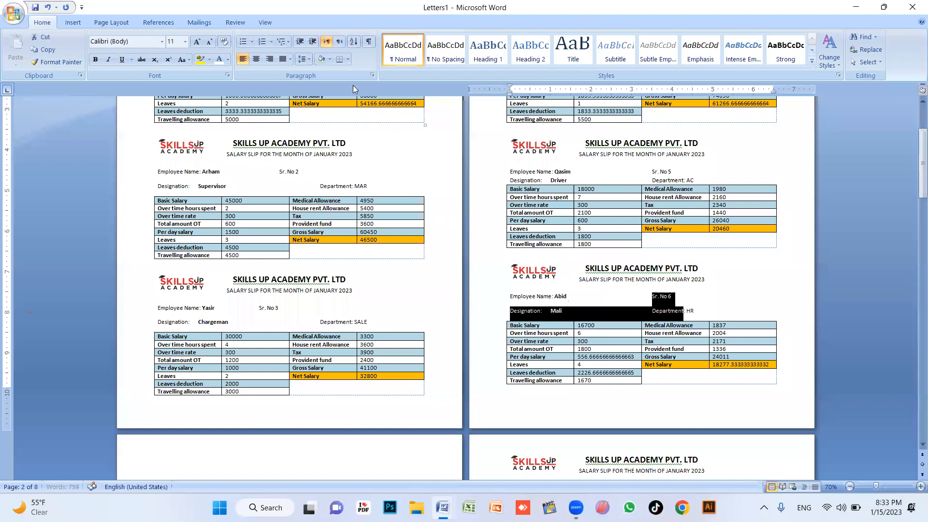
{"action": "left_click", "coordinate": [304, 59]}
{"action": "left_click", "coordinate": [344, 179]}
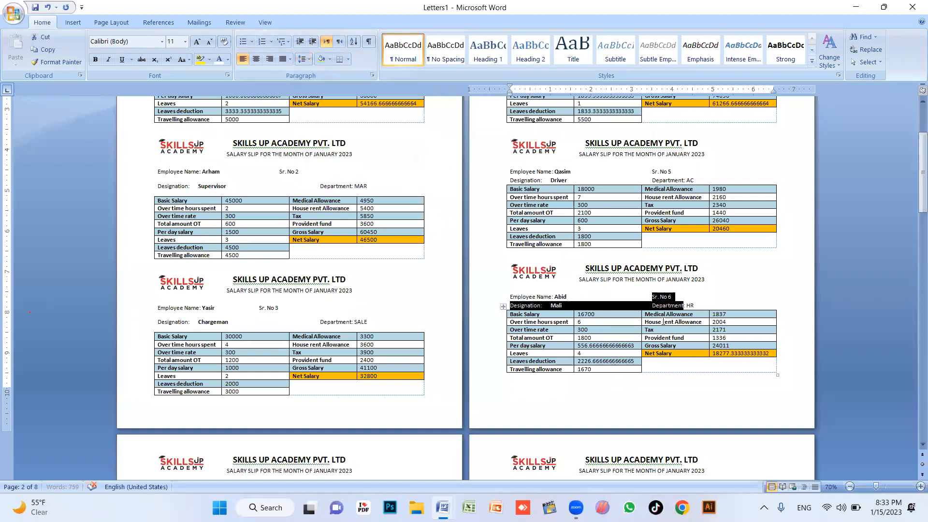
{"action": "left_click", "coordinate": [679, 322]}
{"action": "left_click", "coordinate": [612, 323]}
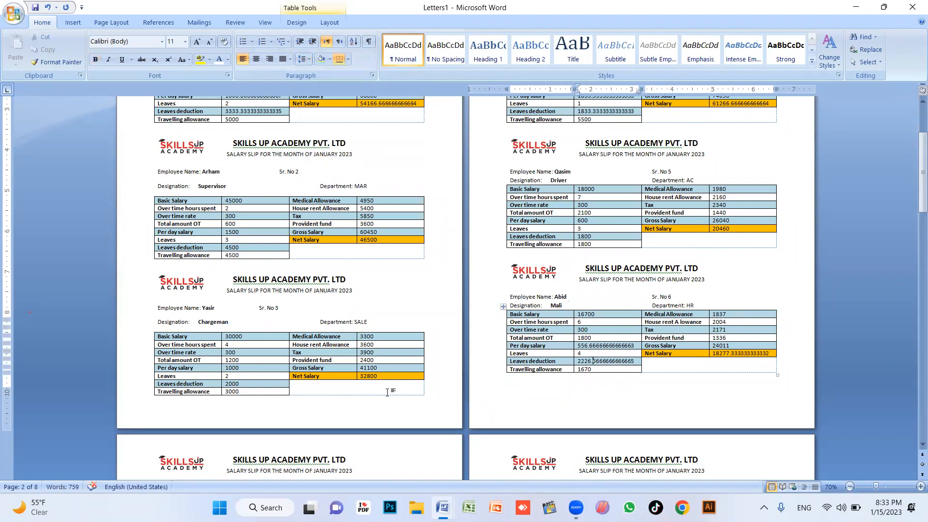
Delete the page breaks after the Haris and Bilal slips
{"action": "scroll", "coordinate": [339, 389], "scroll_direction": "down", "scroll_amount": 2}
{"action": "scroll", "coordinate": [288, 389], "scroll_direction": "down", "scroll_amount": 4}
{"action": "left_click", "coordinate": [172, 372]}
{"action": "double_click", "coordinate": [158, 366]}
{"action": "left_click", "coordinate": [554, 390]}
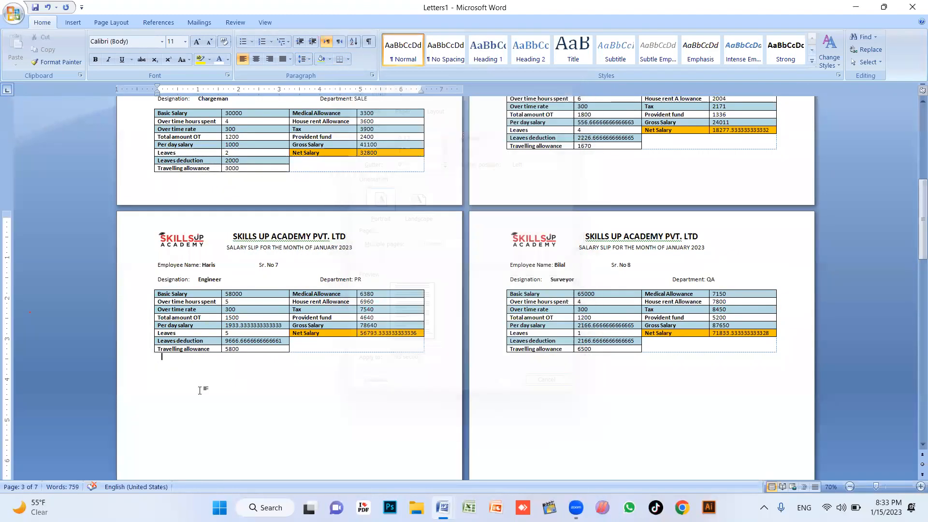
{"action": "key", "text": "Delete"}
{"action": "scroll", "coordinate": [208, 382], "scroll_direction": "down", "scroll_amount": 3}
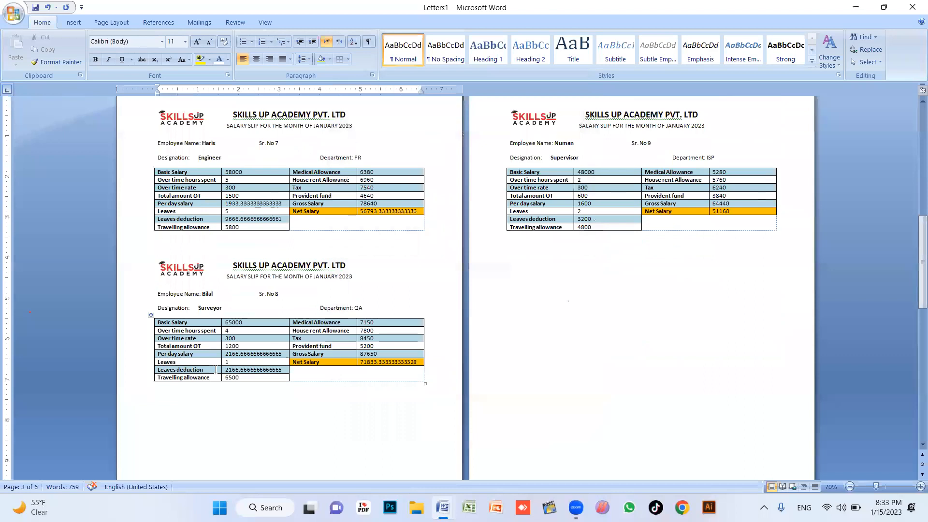
{"action": "scroll", "coordinate": [215, 370], "scroll_direction": "down", "scroll_amount": 2}
{"action": "double_click", "coordinate": [162, 335]}
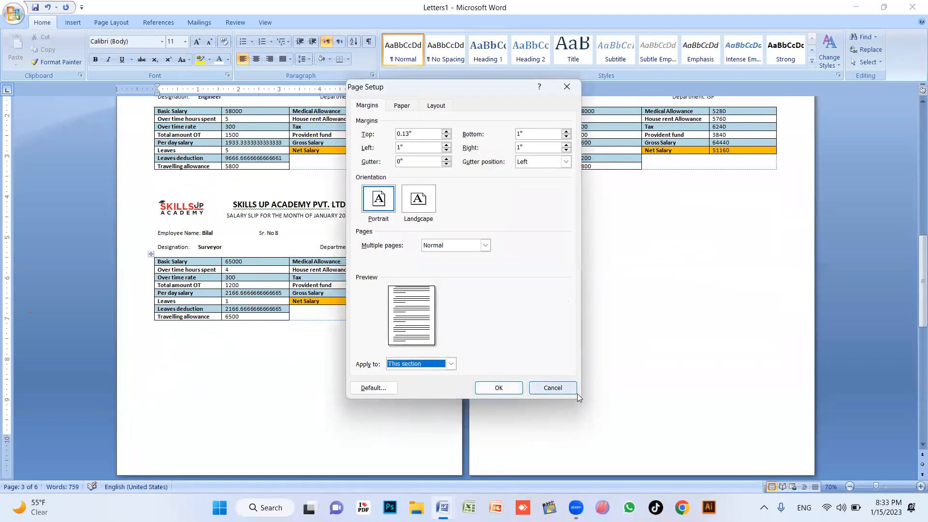
{"action": "left_click", "coordinate": [556, 389]}
{"action": "key", "text": "Delete"}
Delete the empty lines above Numan's and Bilal's slips and pull Sr. No 11 up under Adeel's
{"action": "scroll", "coordinate": [23, 430], "scroll_direction": "down", "scroll_amount": 1}
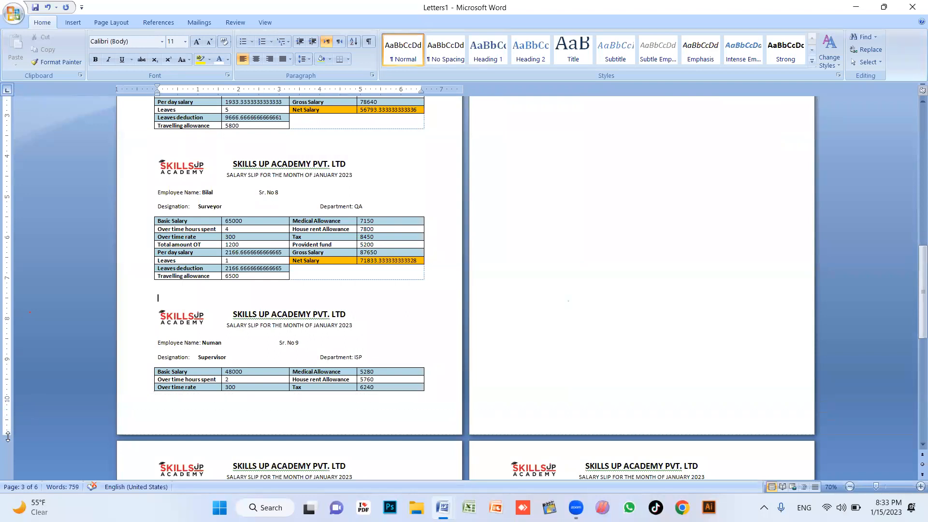
{"action": "scroll", "coordinate": [226, 333], "scroll_direction": "up", "scroll_amount": 1}
{"action": "key", "text": "BackSpace"}
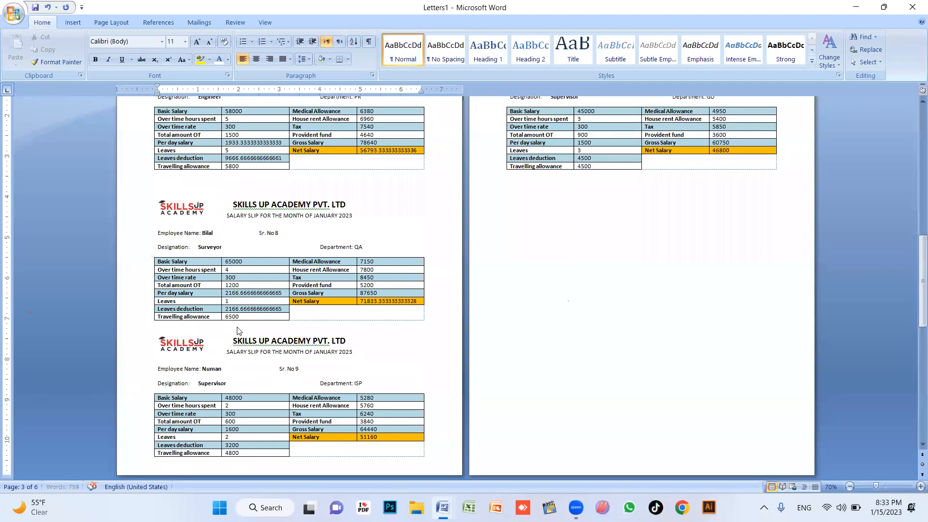
{"action": "left_click", "coordinate": [178, 188]}
{"action": "key", "text": "BackSpace"}
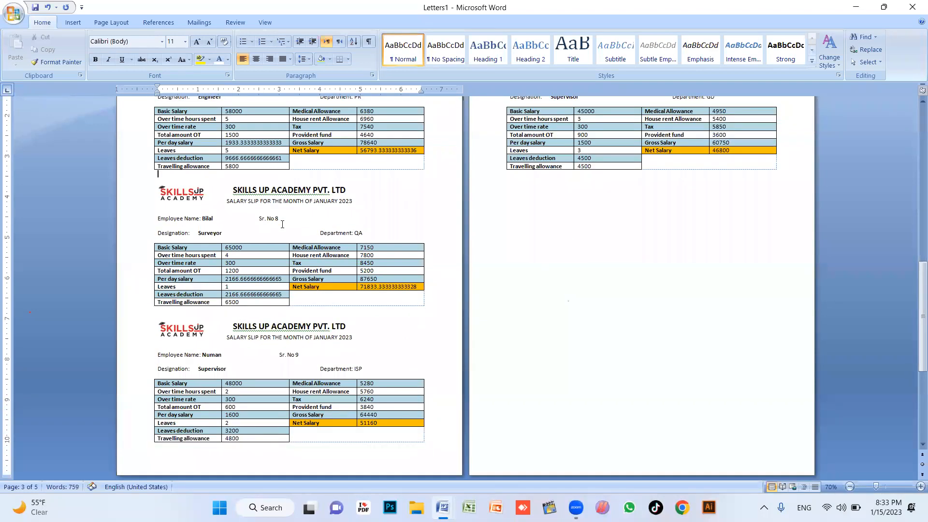
{"action": "scroll", "coordinate": [204, 257], "scroll_direction": "up", "scroll_amount": 6}
{"action": "scroll", "coordinate": [491, 309], "scroll_direction": "down", "scroll_amount": 9}
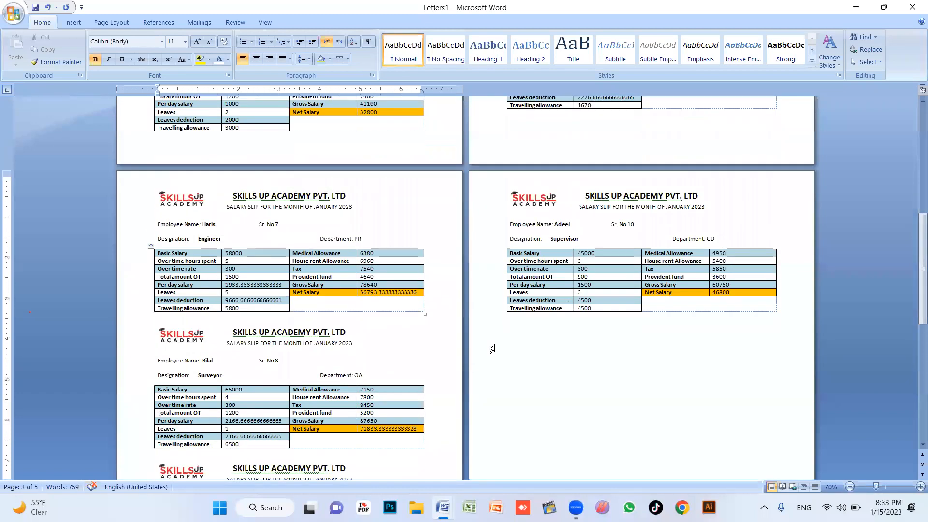
{"action": "scroll", "coordinate": [517, 270], "scroll_direction": "up", "scroll_amount": 3}
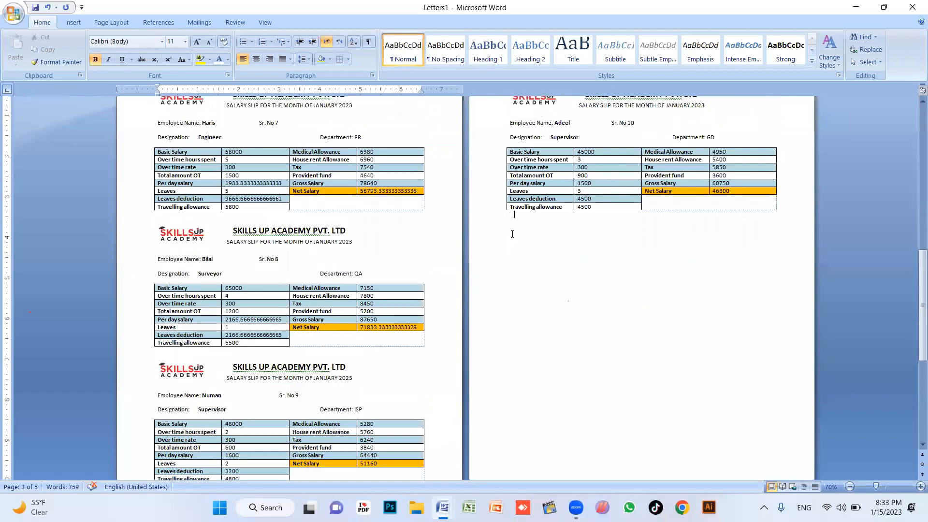
{"action": "left_click", "coordinate": [514, 227]}
{"action": "key", "text": "Delete"}
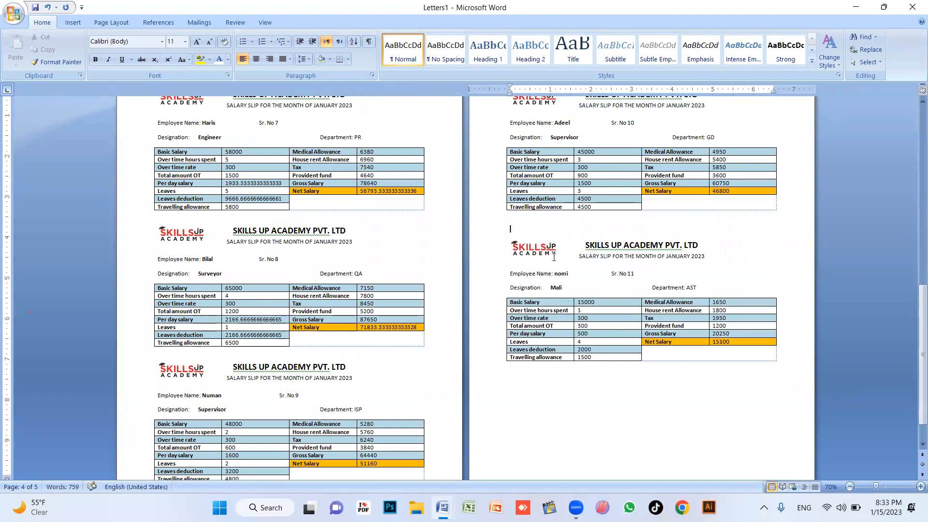
{"action": "scroll", "coordinate": [532, 290], "scroll_direction": "down", "scroll_amount": 2}
{"action": "scroll", "coordinate": [534, 379], "scroll_direction": "down", "scroll_amount": 4}
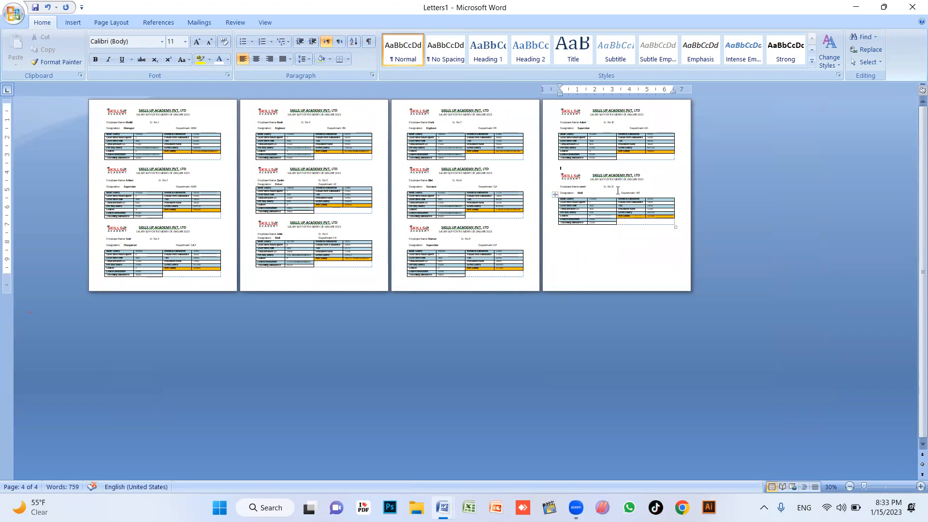
{"action": "scroll", "coordinate": [580, 314], "scroll_direction": "up", "scroll_amount": 3}
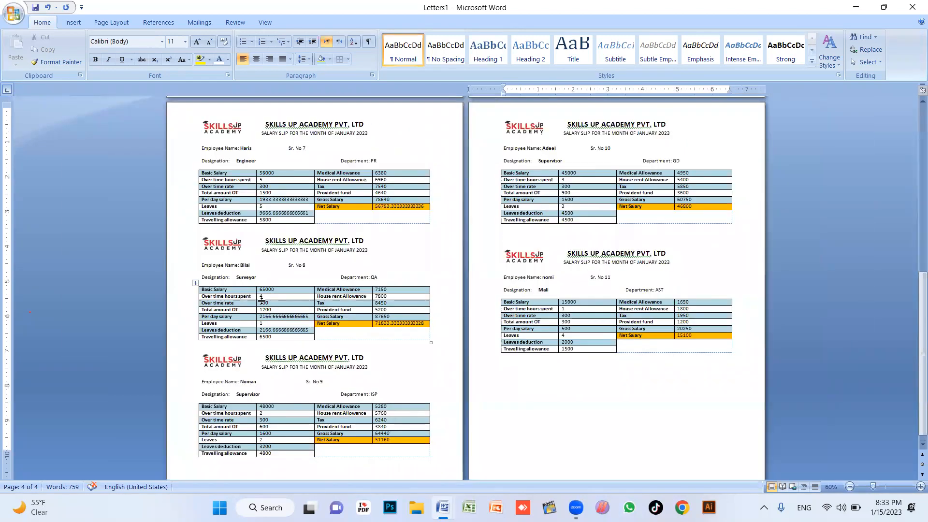
{"action": "scroll", "coordinate": [457, 257], "scroll_direction": "up", "scroll_amount": 5}
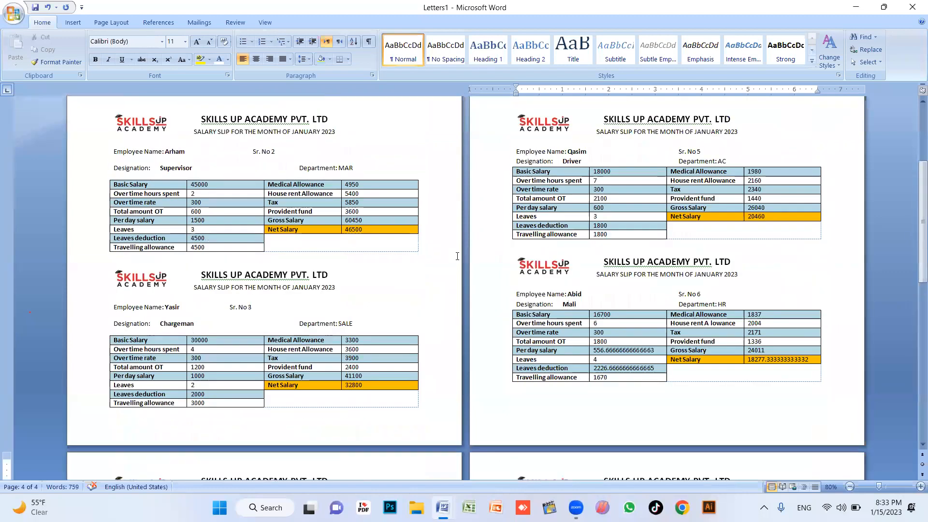
{"action": "scroll", "coordinate": [457, 256], "scroll_direction": "up", "scroll_amount": 3}
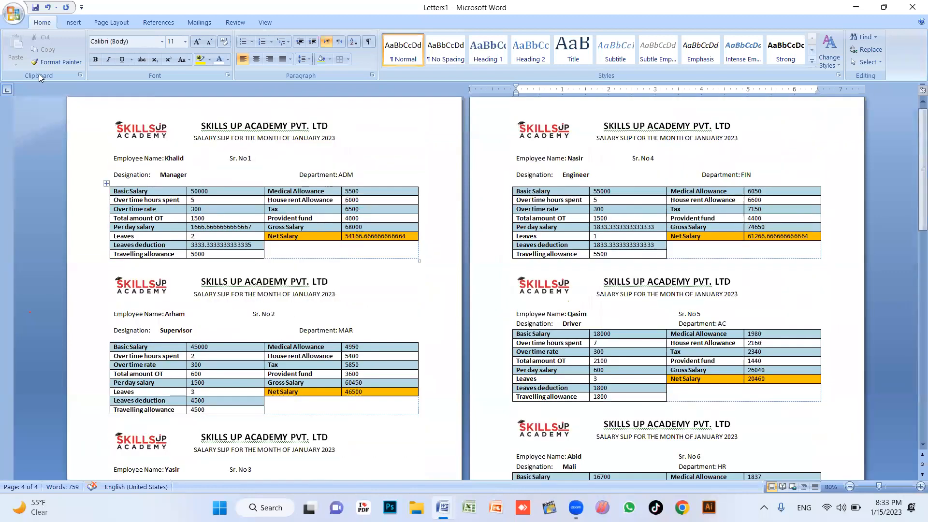
Indent Sr. No 1, 2, 4, 7 and 10 with Tab to line up with Department
{"action": "left_click", "coordinate": [225, 160]}
{"action": "key", "text": "Tab"}
{"action": "key", "text": "Tab"}
{"action": "left_click", "coordinate": [252, 314]}
{"action": "key", "text": "Tab"}
{"action": "key", "text": "Tab"}
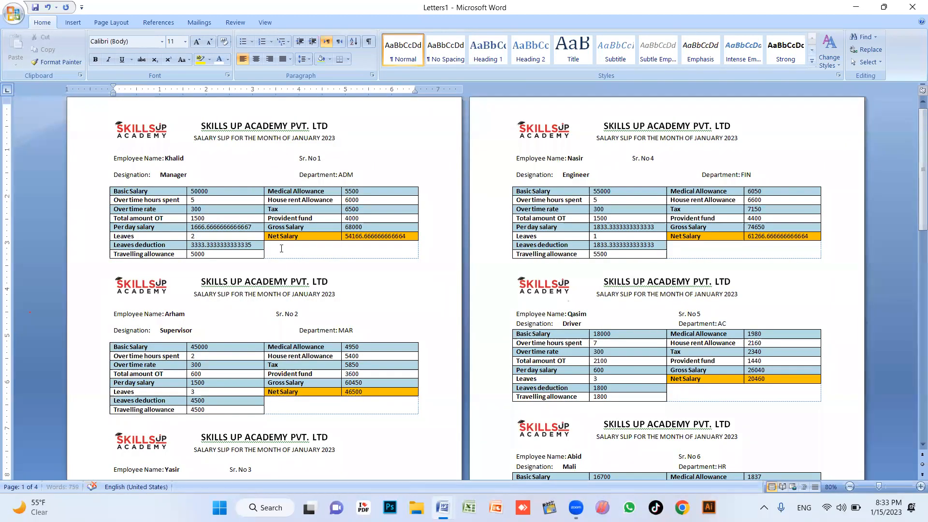
{"action": "left_click", "coordinate": [630, 159]}
{"action": "key", "text": "Tab"}
{"action": "key", "text": "Tab"}
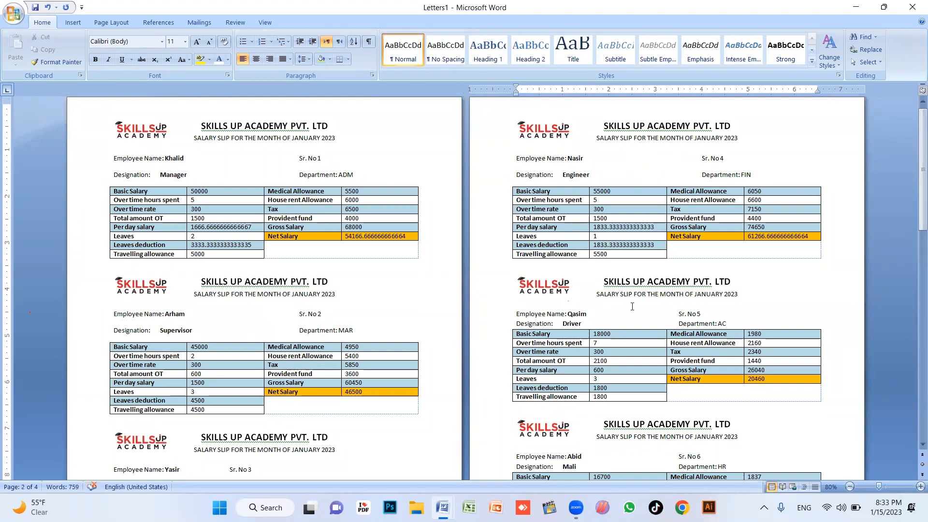
{"action": "scroll", "coordinate": [632, 306], "scroll_direction": "down", "scroll_amount": 10}
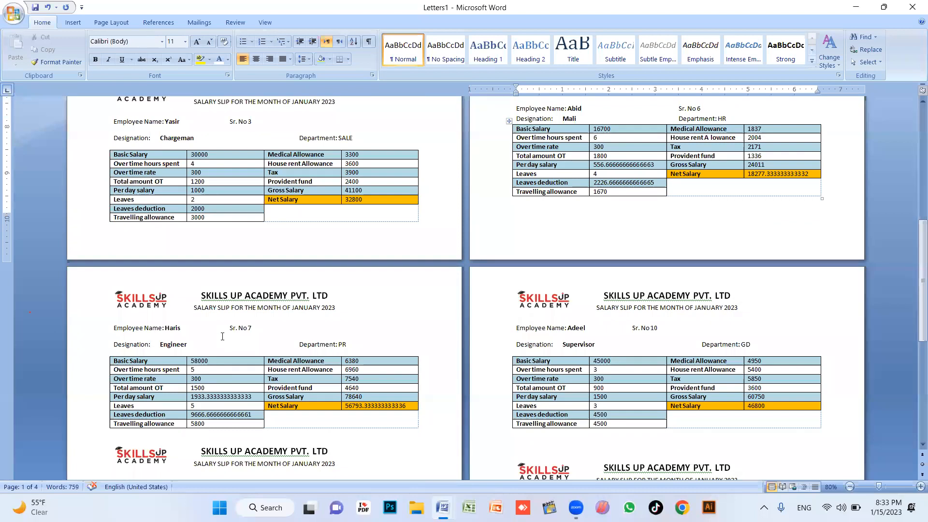
{"action": "left_click", "coordinate": [229, 329]}
{"action": "key", "text": "Tab"}
{"action": "key", "text": "Tab"}
{"action": "left_click", "coordinate": [632, 329]}
{"action": "key", "text": "Tab"}
{"action": "key", "text": "Tab"}
Publish the document as a PDF on the Desktop named 'SKILLS UP ACADEMY PVT payroll'
{"action": "left_click", "coordinate": [12, 17]}
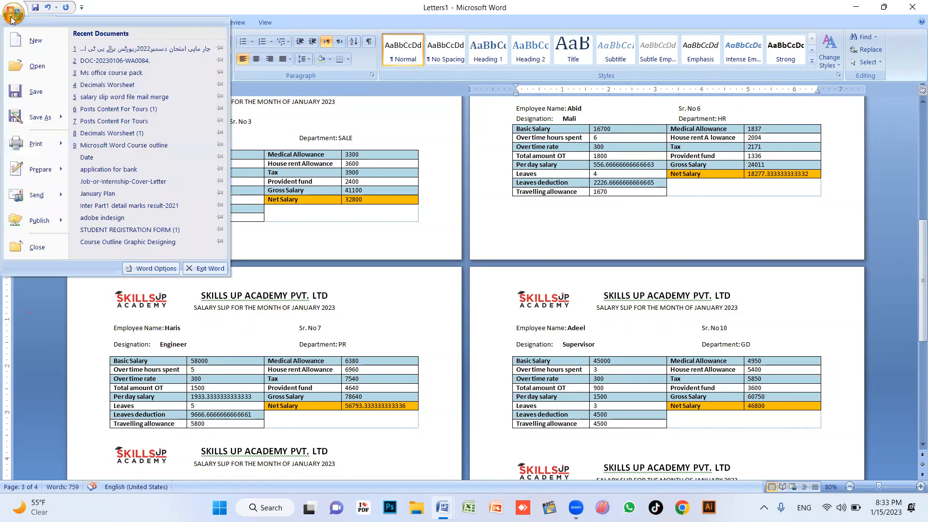
{"action": "mouse_move", "coordinate": [30, 119]}
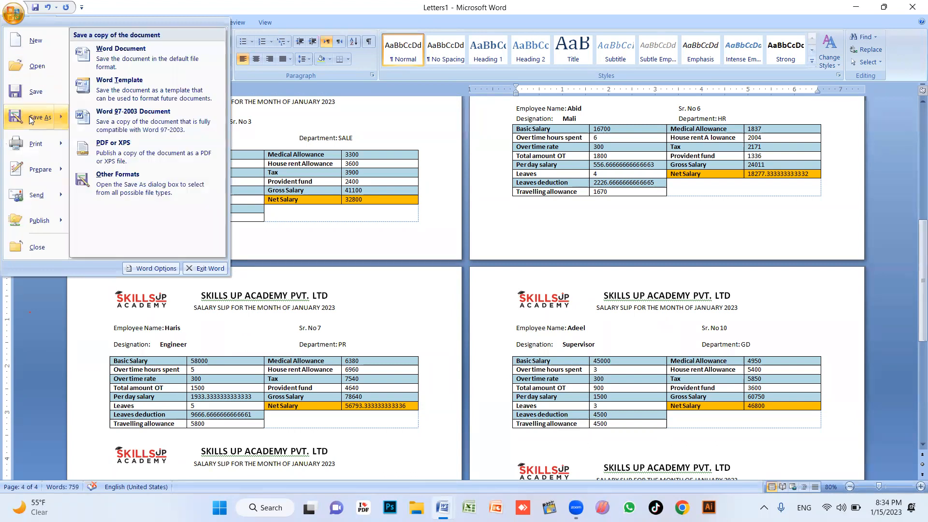
{"action": "left_click", "coordinate": [135, 153]}
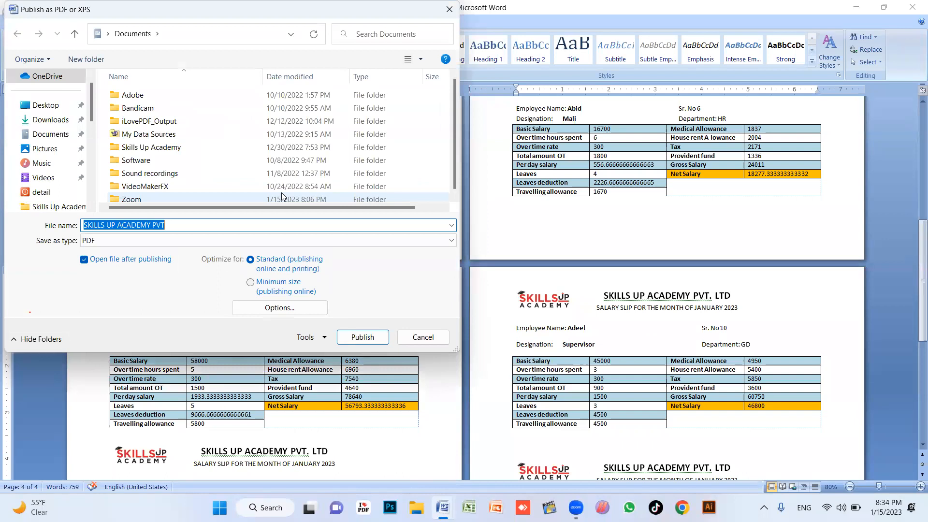
{"action": "left_click", "coordinate": [46, 106]}
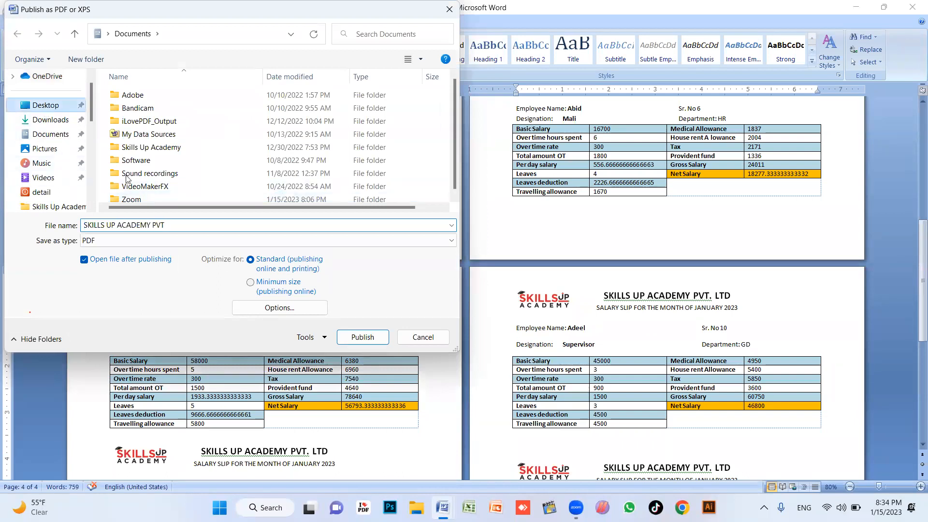
{"action": "left_click", "coordinate": [189, 226]}
{"action": "left_click", "coordinate": [200, 225]}
{"action": "type", "text": "payroll"}
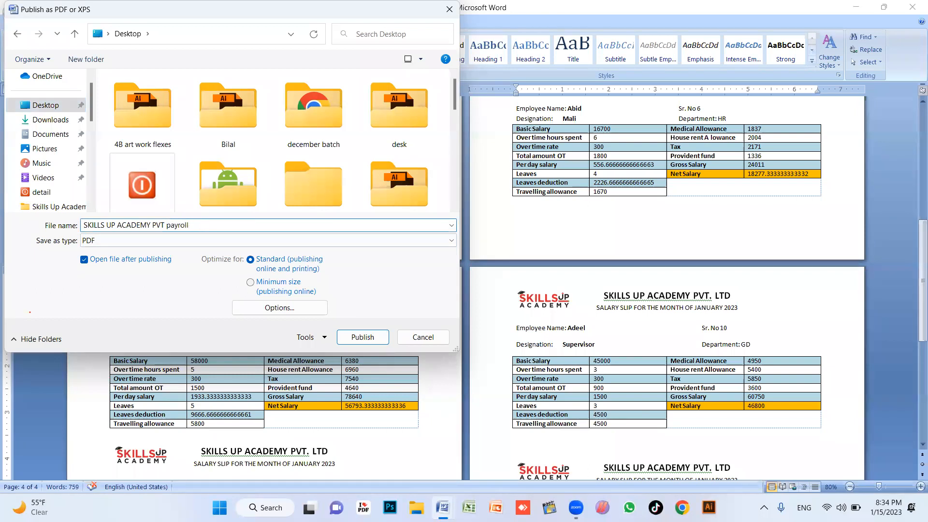
{"action": "key", "text": "Return"}
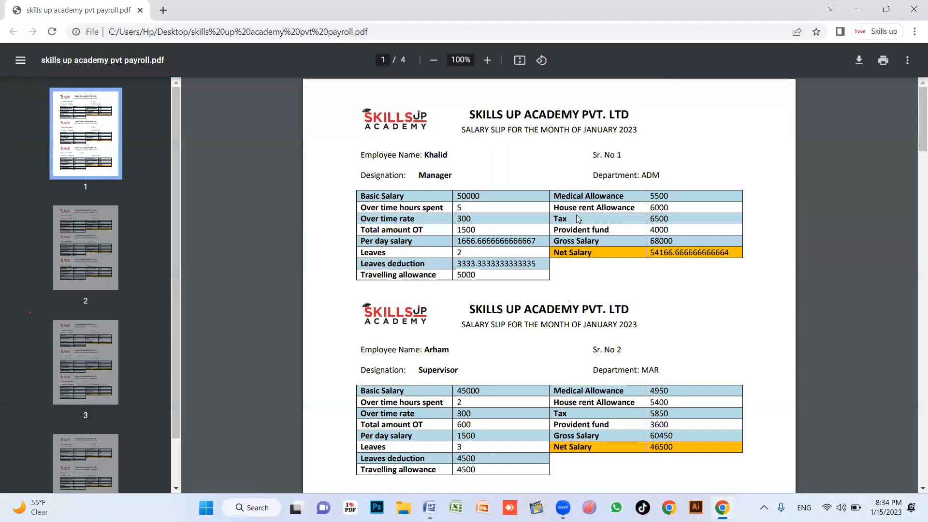
Scroll through the four pages of the payroll PDF and back to the top
{"action": "scroll", "coordinate": [576, 218], "scroll_direction": "down", "scroll_amount": 15}
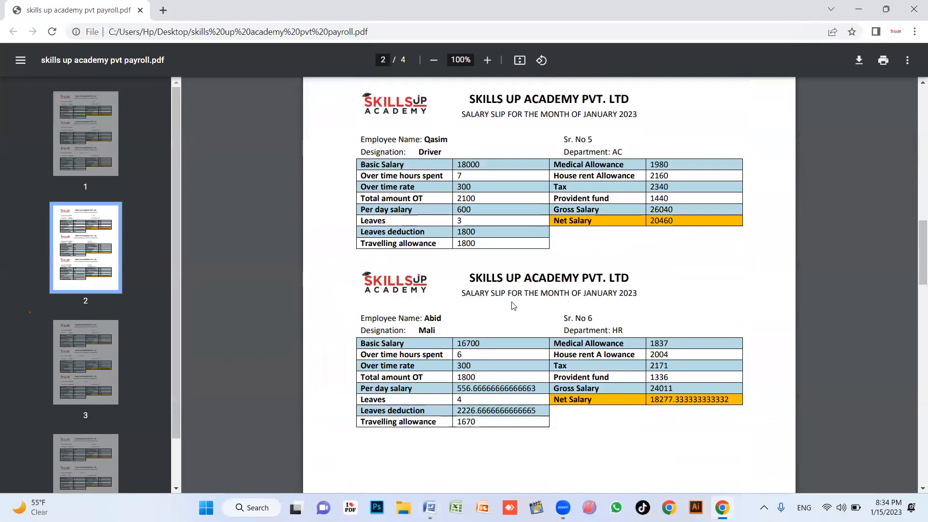
{"action": "scroll", "coordinate": [514, 305], "scroll_direction": "down", "scroll_amount": 20}
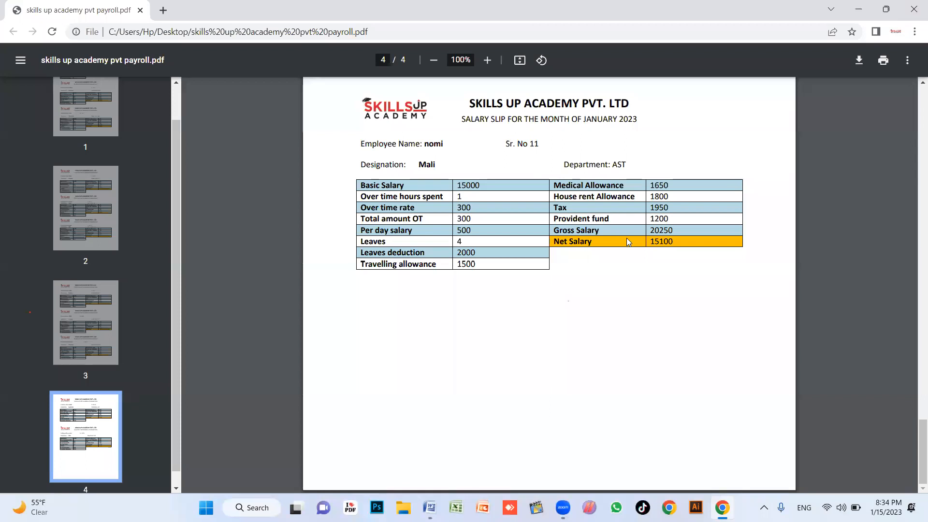
{"action": "scroll", "coordinate": [626, 240], "scroll_direction": "up", "scroll_amount": 20}
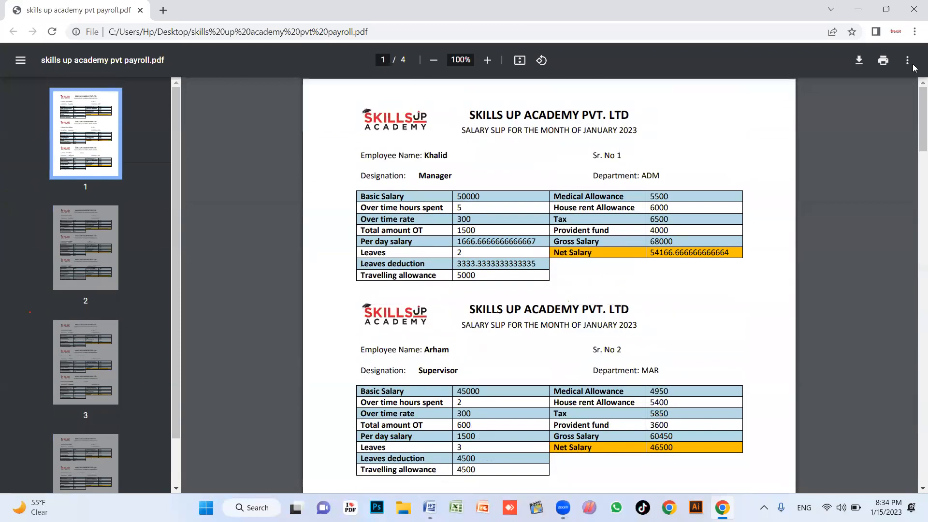
Close the PDF viewer, then close Letters1 and the salary slip document without saving
{"action": "left_click", "coordinate": [914, 9]}
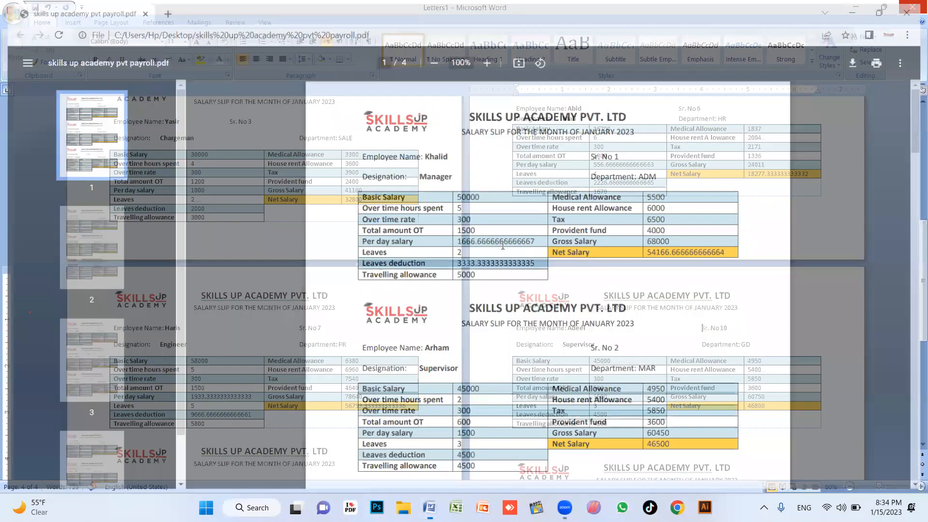
{"action": "left_click", "coordinate": [912, 7]}
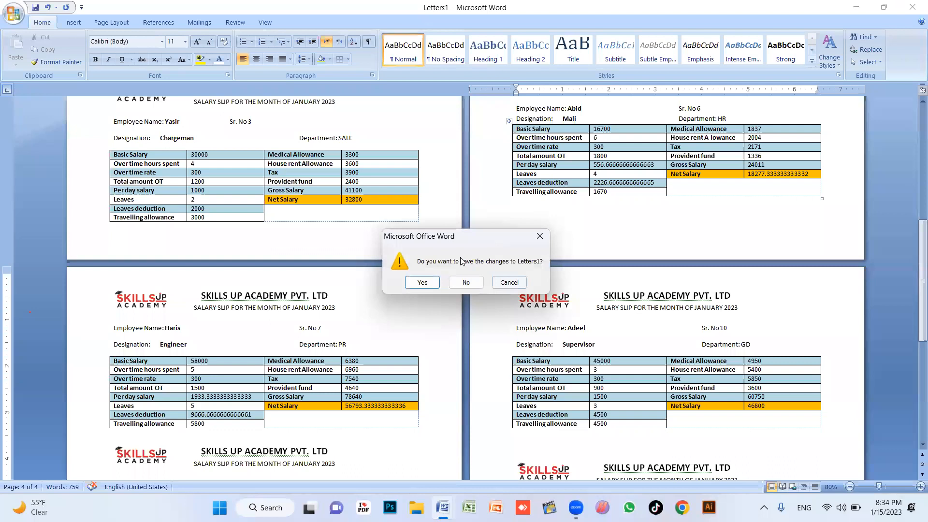
{"action": "left_click", "coordinate": [466, 283]}
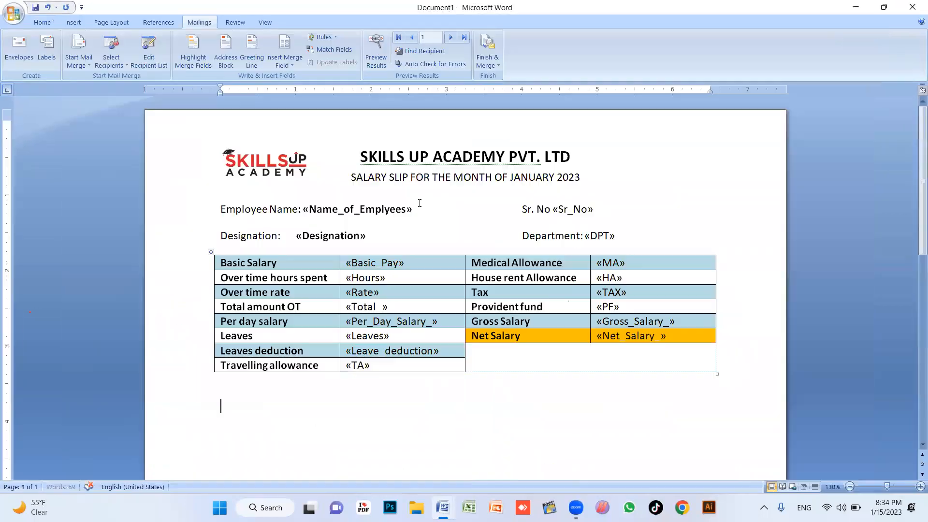
{"action": "left_click", "coordinate": [913, 6]}
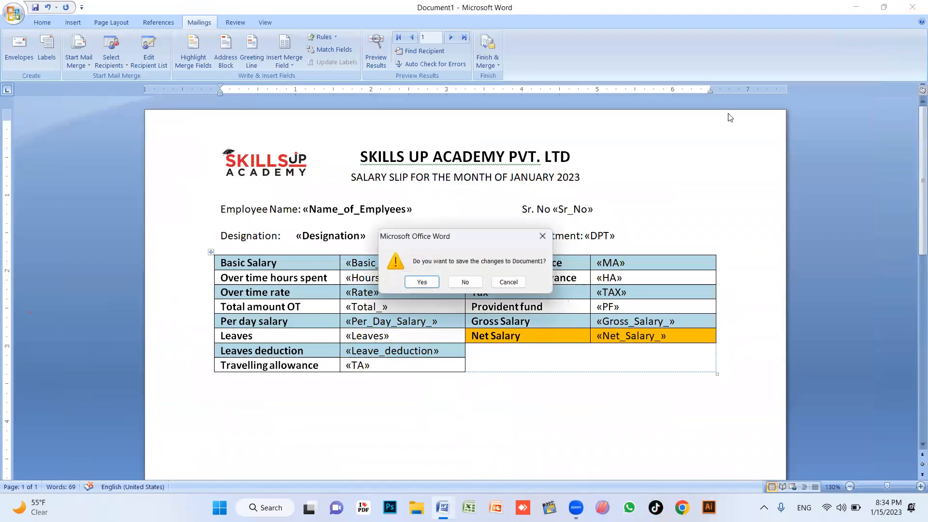
{"action": "left_click", "coordinate": [459, 284]}
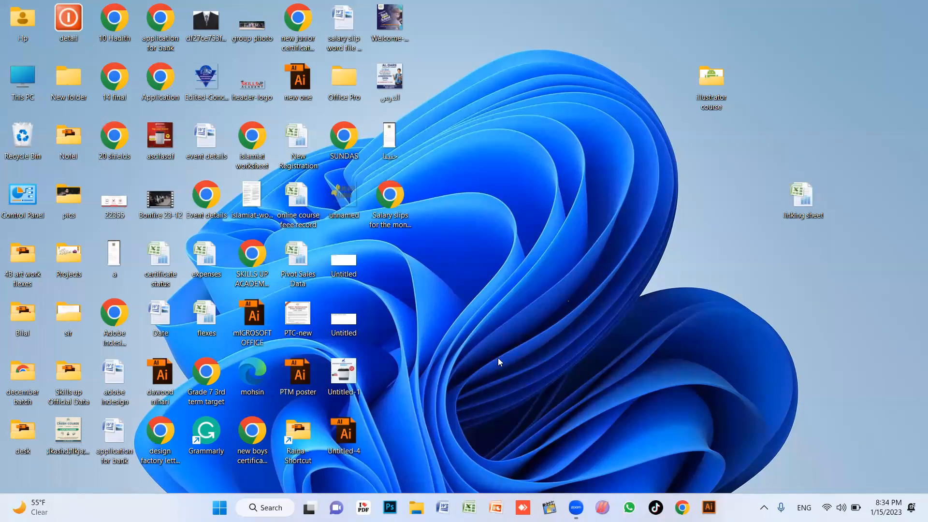
{"action": "scroll", "coordinate": [401, 295], "scroll_direction": "up", "scroll_amount": 6}
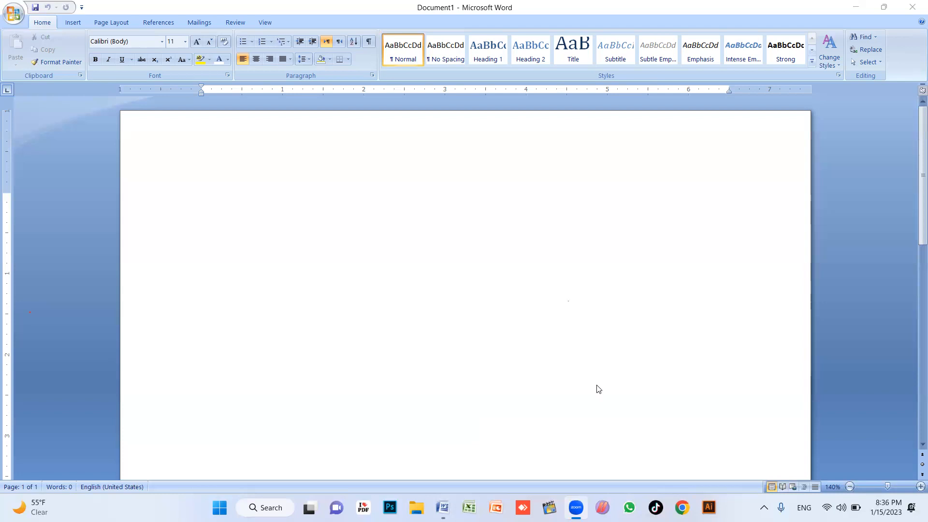
Search 'chat gpt' in Chrome, open ChatGPT, and pass the human verification check
{"action": "left_click", "coordinate": [682, 507]}
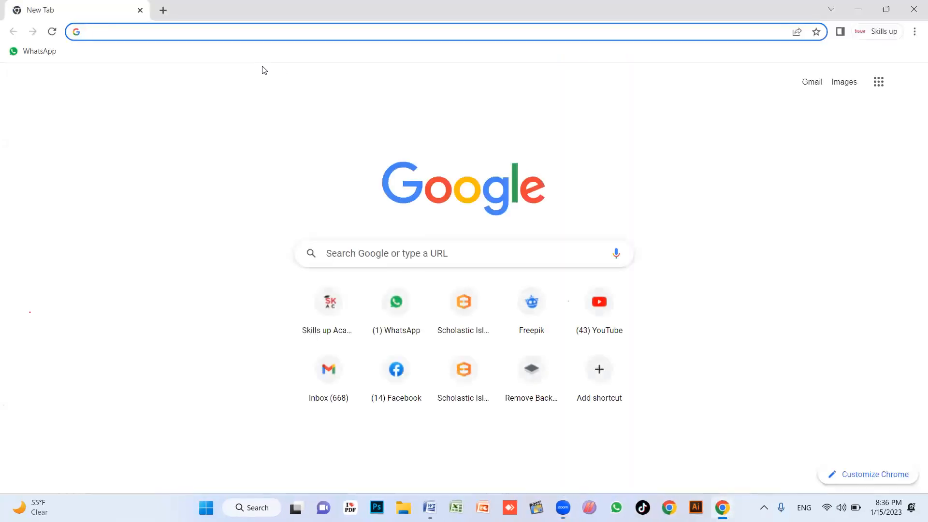
{"action": "type", "text": "chat gpt"}
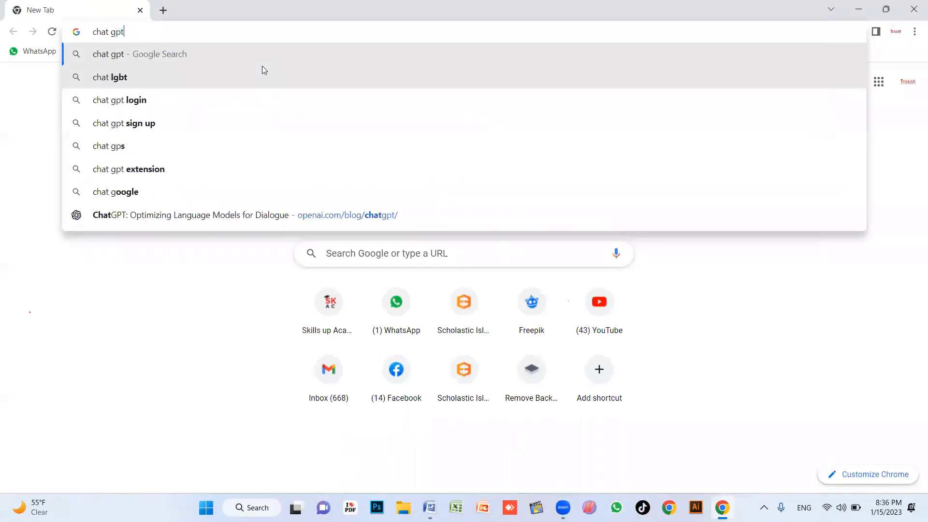
{"action": "key", "text": "Return"}
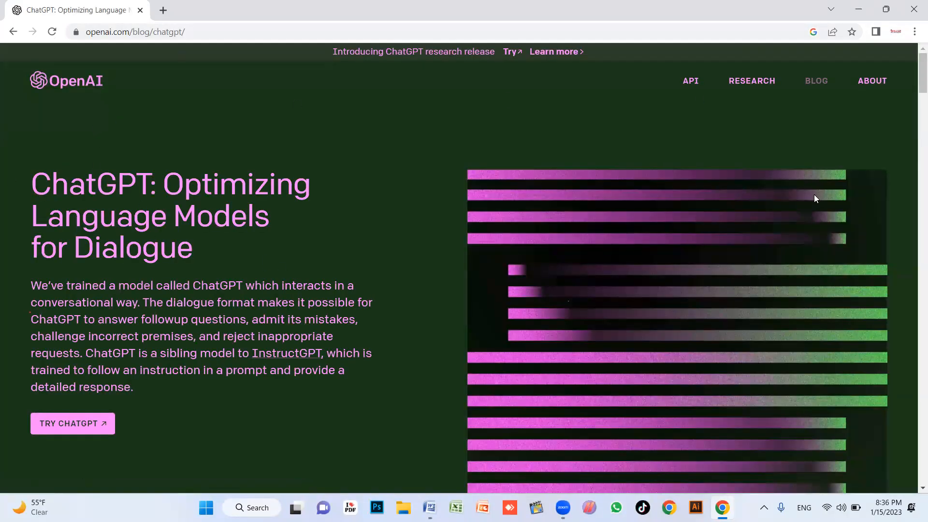
{"action": "left_click", "coordinate": [74, 424]}
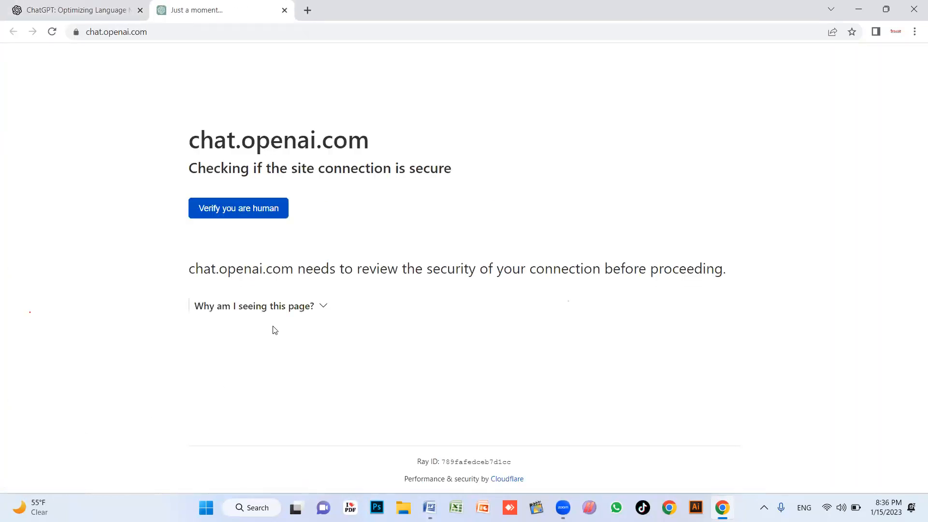
{"action": "left_click", "coordinate": [244, 209]}
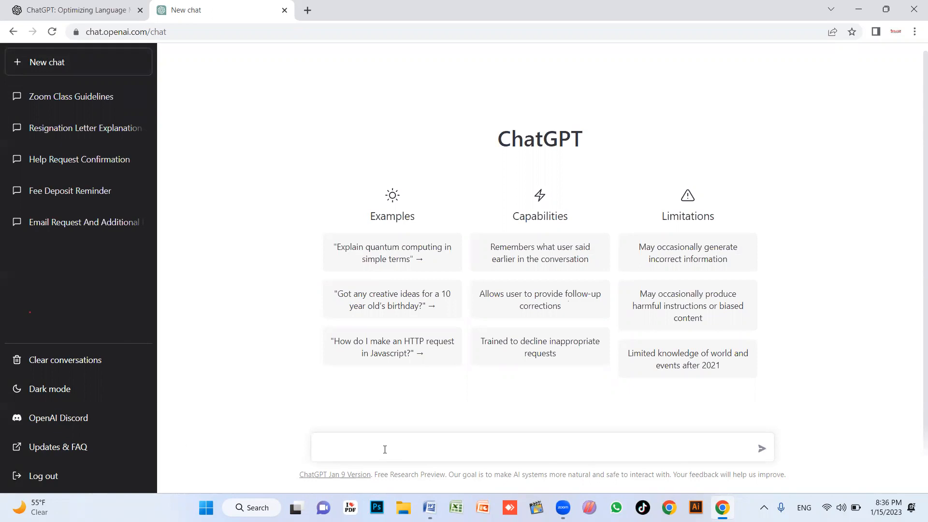
Ask ChatGPT to 'write an experience letter' and review its reply
{"action": "type", "text": "experien"}
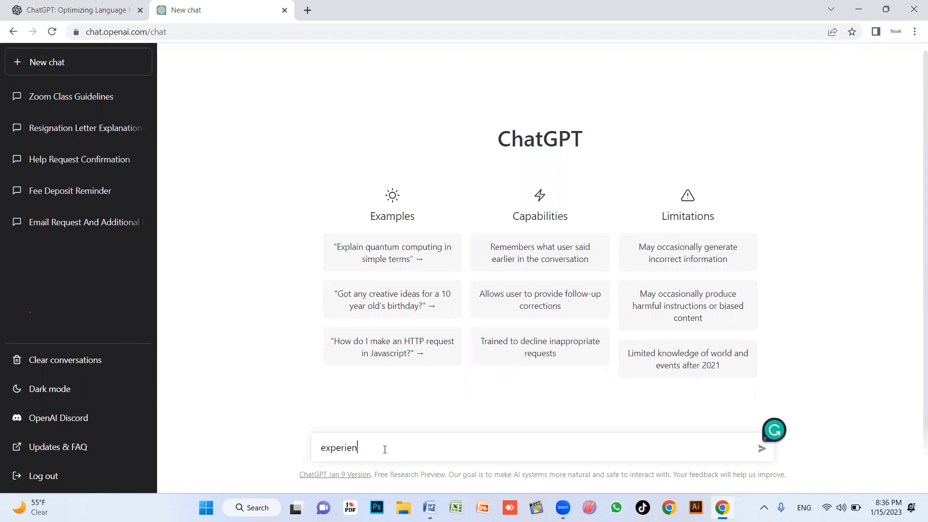
{"action": "type", "text": "ce letter"}
{"action": "type", "text": "write an"}
{"action": "key", "text": "Return"}
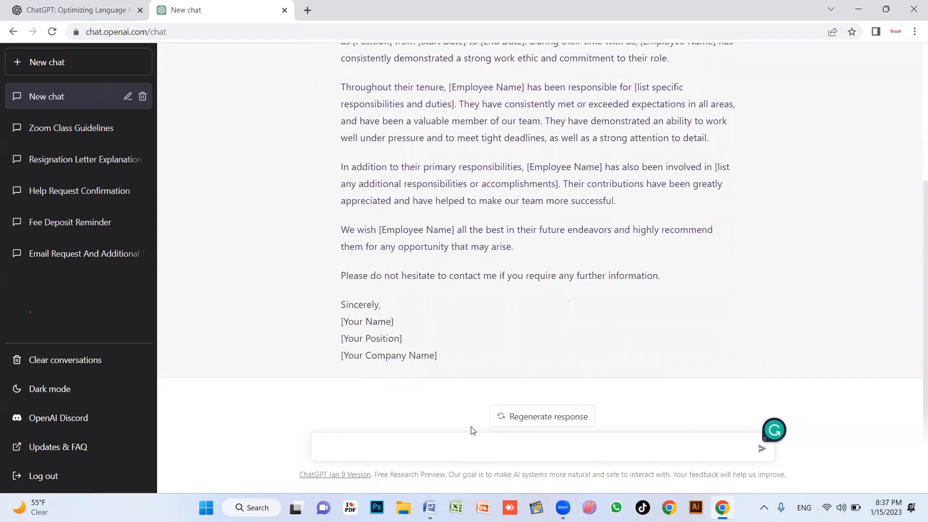
{"action": "scroll", "coordinate": [417, 271], "scroll_direction": "up", "scroll_amount": 3}
{"action": "scroll", "coordinate": [417, 271], "scroll_direction": "down", "scroll_amount": 3}
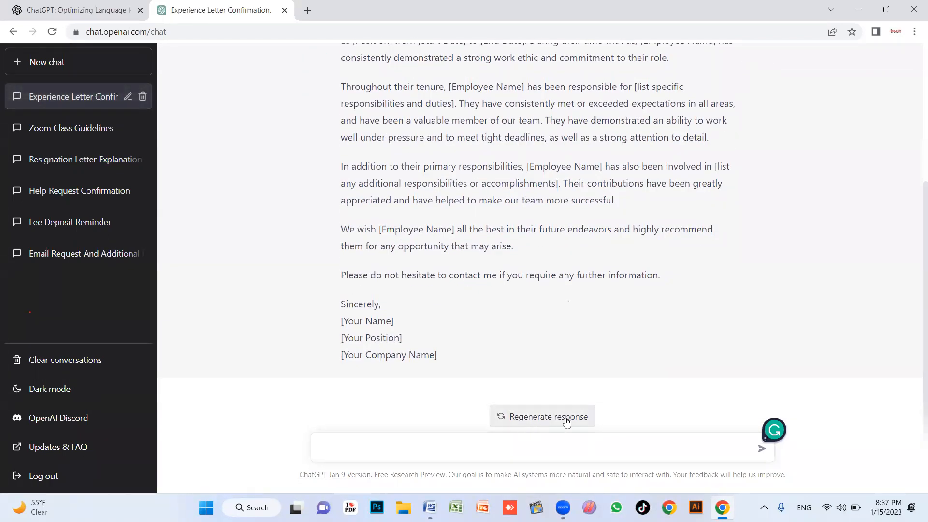
{"action": "scroll", "coordinate": [481, 350], "scroll_direction": "up", "scroll_amount": 2}
{"action": "scroll", "coordinate": [441, 367], "scroll_direction": "down", "scroll_amount": 2}
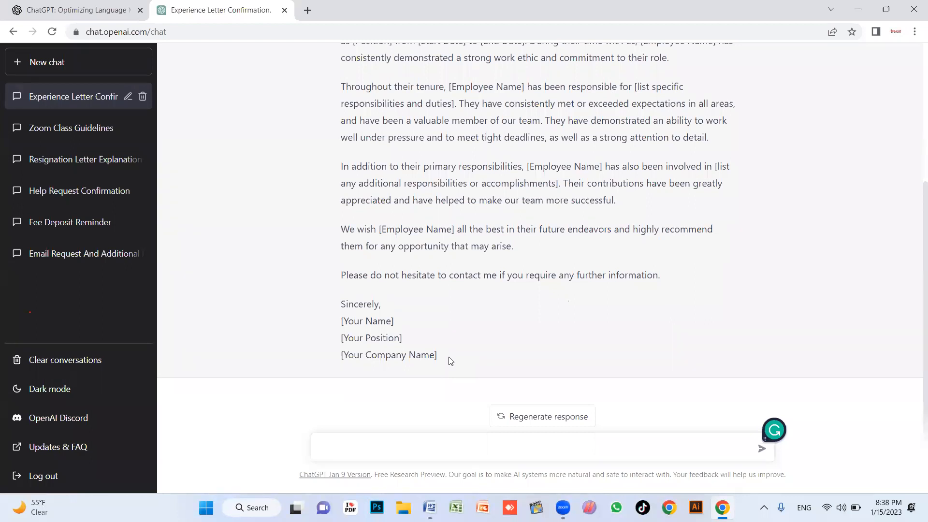
{"action": "scroll", "coordinate": [449, 360], "scroll_direction": "up", "scroll_amount": 3}
{"action": "scroll", "coordinate": [449, 370], "scroll_direction": "down", "scroll_amount": 3}
Copy the generated letter and paste it into the blank Word document
{"action": "left_click_drag", "start_coordinate": [449, 356], "coordinate": [337, 119]}
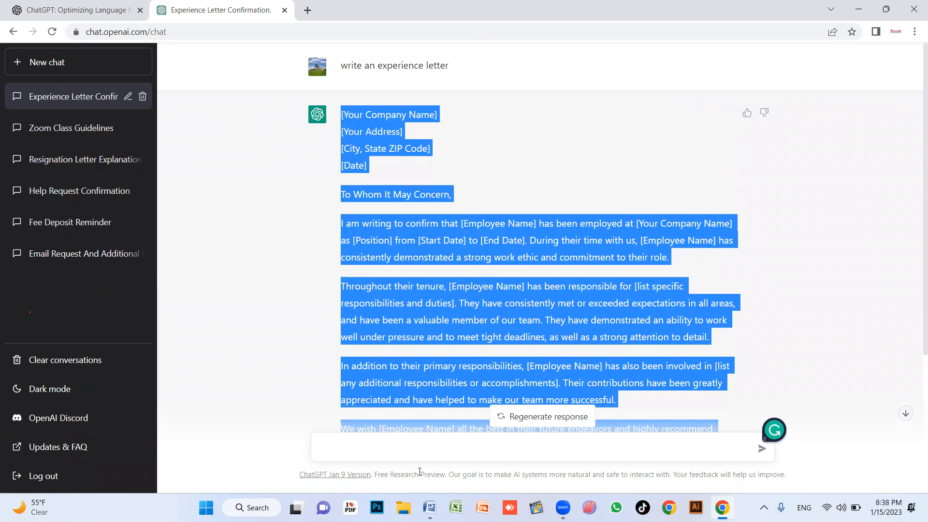
{"action": "key", "text": "ctrl+c"}
{"action": "key", "text": "alt+Tab"}
{"action": "key", "text": "ctrl+v"}
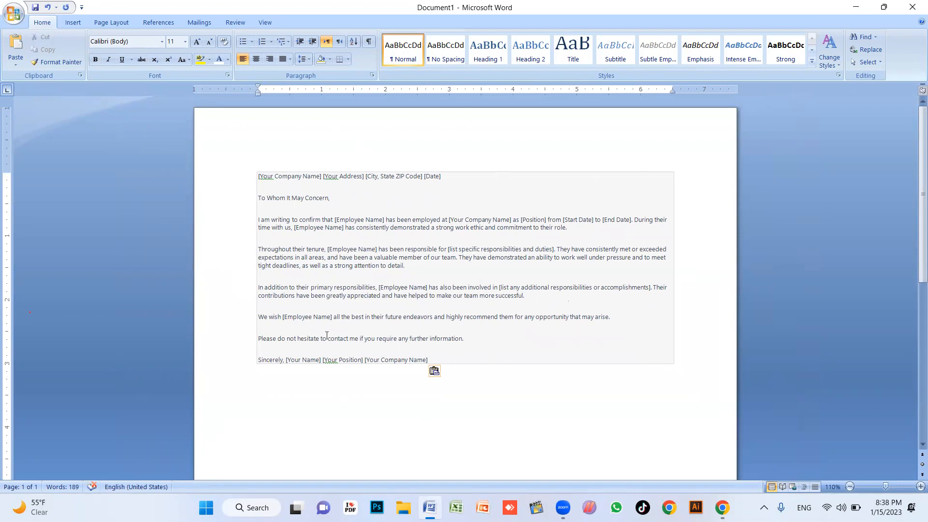
Keep the pasted letter as text only and delete blank lines between the lower paragraphs
{"action": "left_click", "coordinate": [445, 373]}
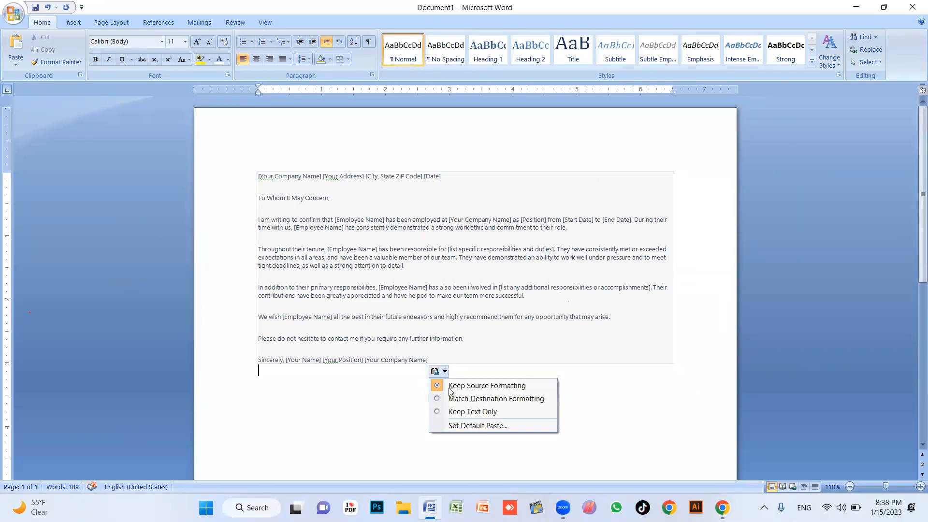
{"action": "left_click", "coordinate": [476, 412]}
{"action": "scroll", "coordinate": [388, 336], "scroll_direction": "up", "scroll_amount": 10}
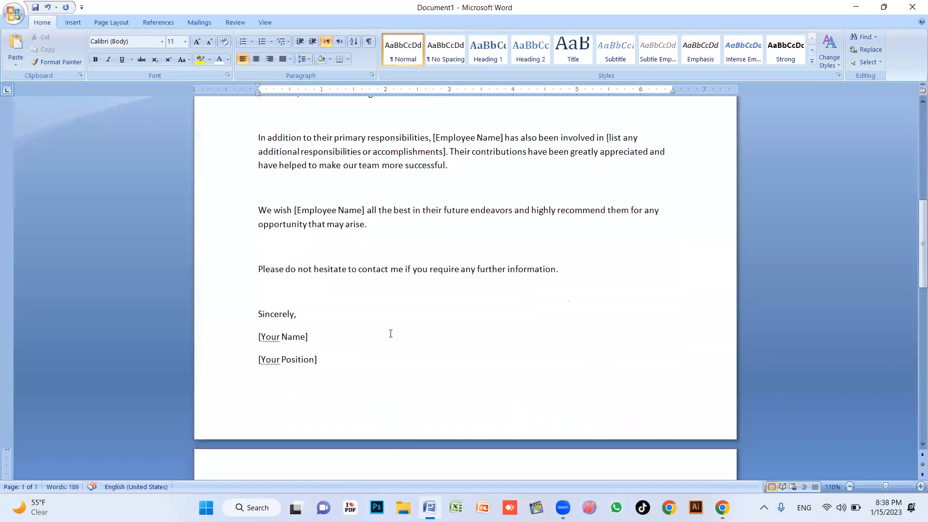
{"action": "scroll", "coordinate": [396, 257], "scroll_direction": "up", "scroll_amount": 2}
{"action": "left_click", "coordinate": [280, 398]}
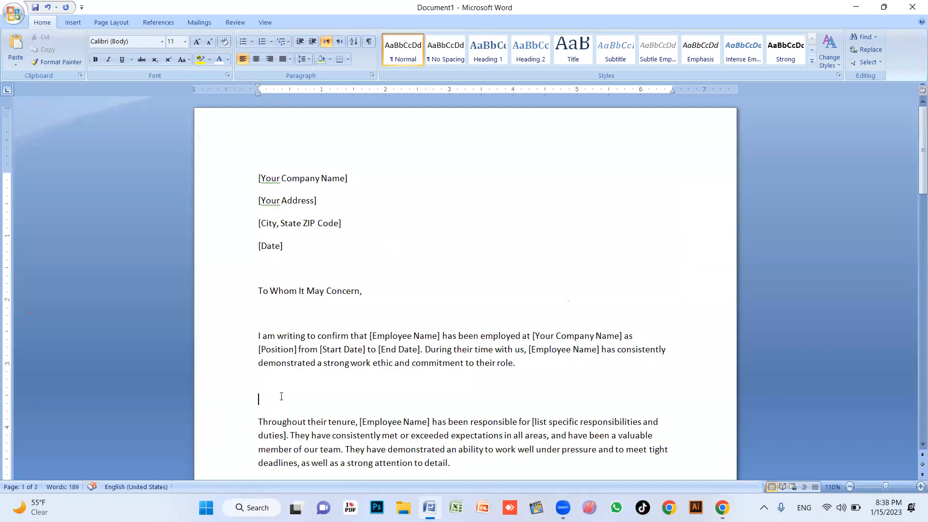
{"action": "key", "text": "BackSpace"}
{"action": "scroll", "coordinate": [282, 396], "scroll_direction": "down", "scroll_amount": 3}
{"action": "left_click", "coordinate": [293, 372]}
{"action": "key", "text": "BackSpace"}
{"action": "scroll", "coordinate": [291, 376], "scroll_direction": "down", "scroll_amount": 3}
{"action": "left_click", "coordinate": [287, 342]}
{"action": "left_click", "coordinate": [278, 313]}
{"action": "key", "text": "BackSpace"}
{"action": "key", "text": "ctrl+z"}
Remove the blank lines above 'We wish', after 'arise.', after the greeting and after [Date]
{"action": "left_click", "coordinate": [287, 334]}
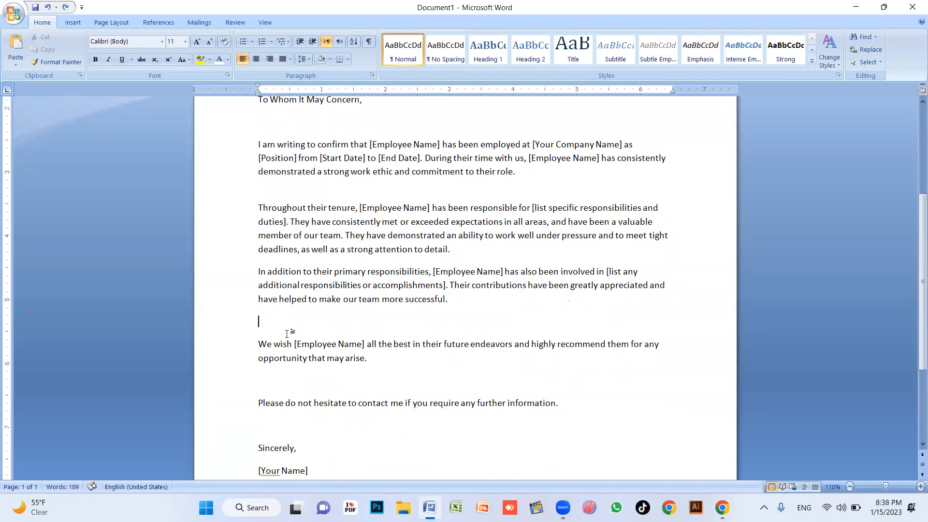
{"action": "key", "text": "BackSpace"}
{"action": "left_click", "coordinate": [291, 359]}
{"action": "key", "text": "BackSpace"}
{"action": "scroll", "coordinate": [317, 331], "scroll_direction": "up", "scroll_amount": 5}
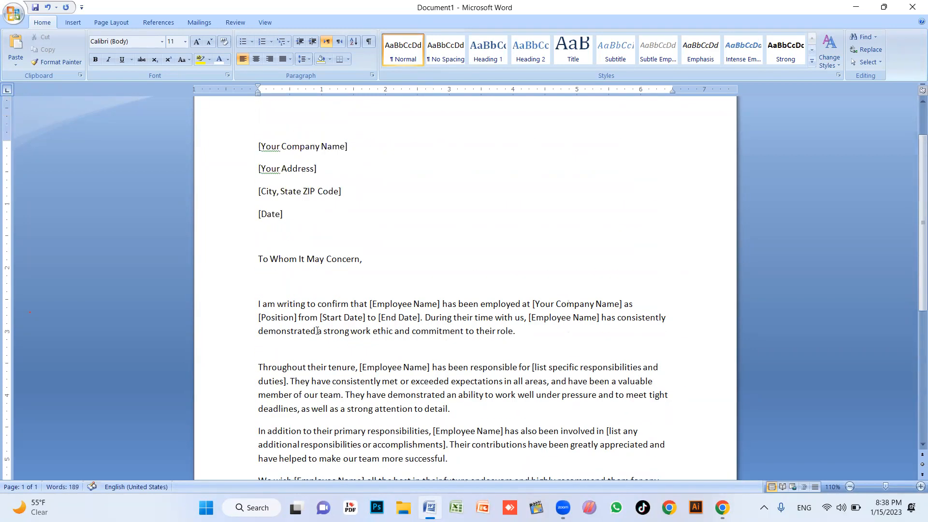
{"action": "left_click", "coordinate": [290, 280]}
{"action": "key", "text": "BackSpace"}
{"action": "left_click", "coordinate": [280, 235]}
{"action": "key", "text": "BackSpace"}
{"action": "scroll", "coordinate": [277, 142], "scroll_direction": "up", "scroll_amount": 2}
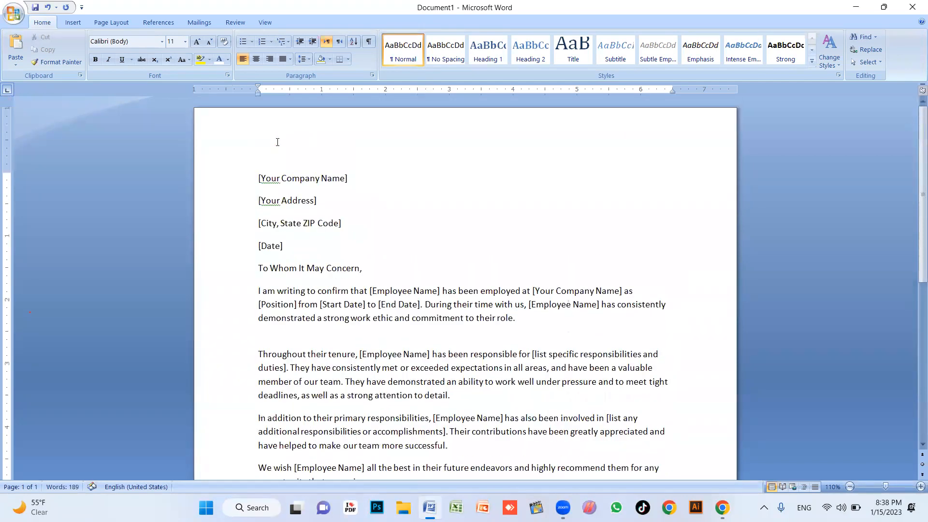
{"action": "left_click", "coordinate": [110, 22]}
Set the paper size to A4 with Narrow 0.5 inch margins
{"action": "left_click", "coordinate": [142, 51]}
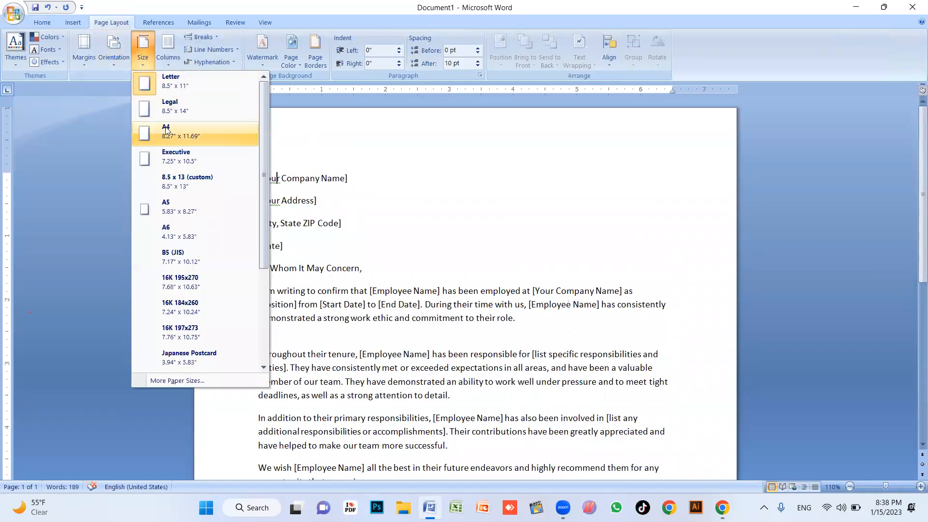
{"action": "left_click_drag", "start_coordinate": [6, 173], "coordinate": [6, 140]}
{"action": "left_click", "coordinate": [81, 60]}
{"action": "left_click", "coordinate": [123, 121]}
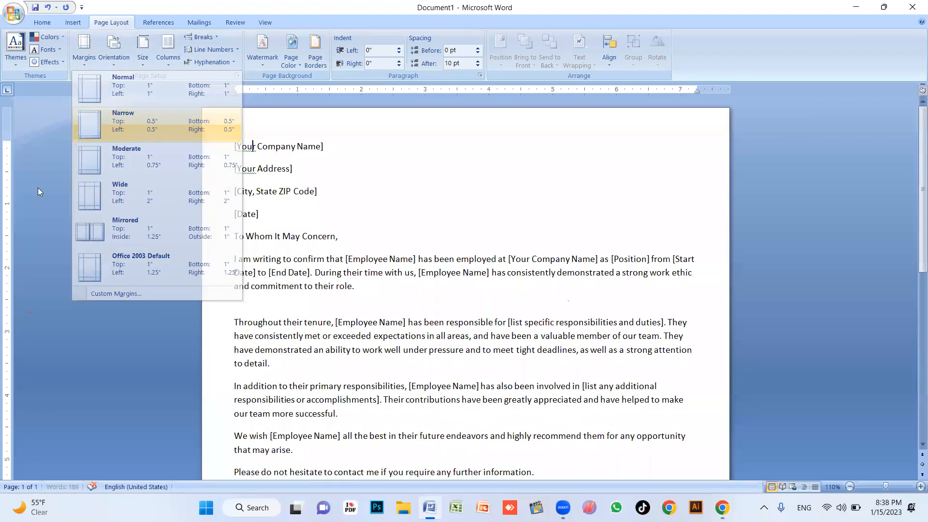
Add blank lines above the company address block and after [Date]
{"action": "scroll", "coordinate": [101, 410], "scroll_direction": "down", "scroll_amount": 10}
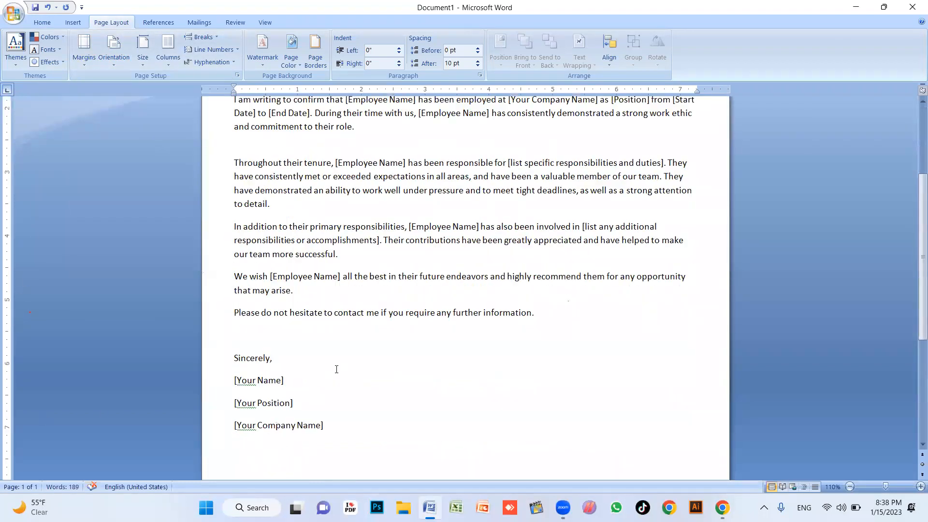
{"action": "scroll", "coordinate": [352, 315], "scroll_direction": "up", "scroll_amount": 1}
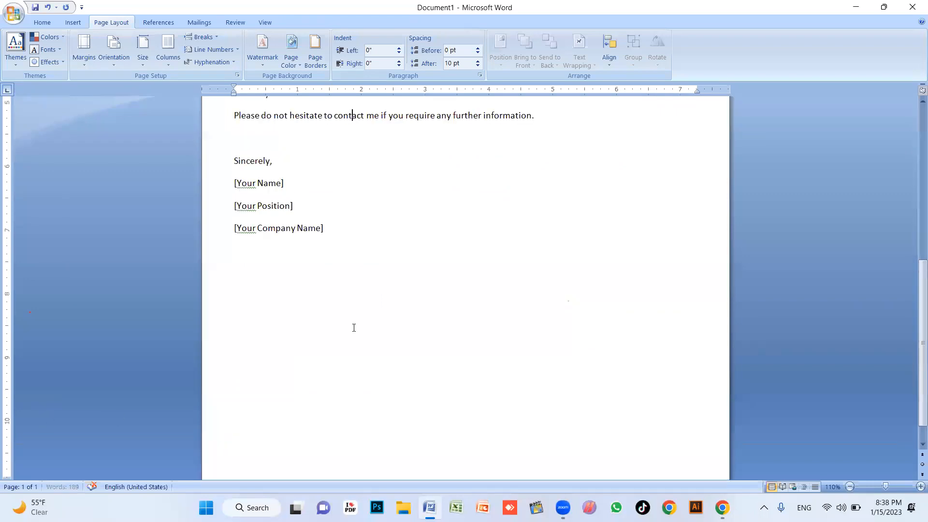
{"action": "scroll", "coordinate": [352, 312], "scroll_direction": "down", "scroll_amount": 5}
{"action": "scroll", "coordinate": [264, 300], "scroll_direction": "up", "scroll_amount": 3}
{"action": "scroll", "coordinate": [264, 301], "scroll_direction": "up", "scroll_amount": 8}
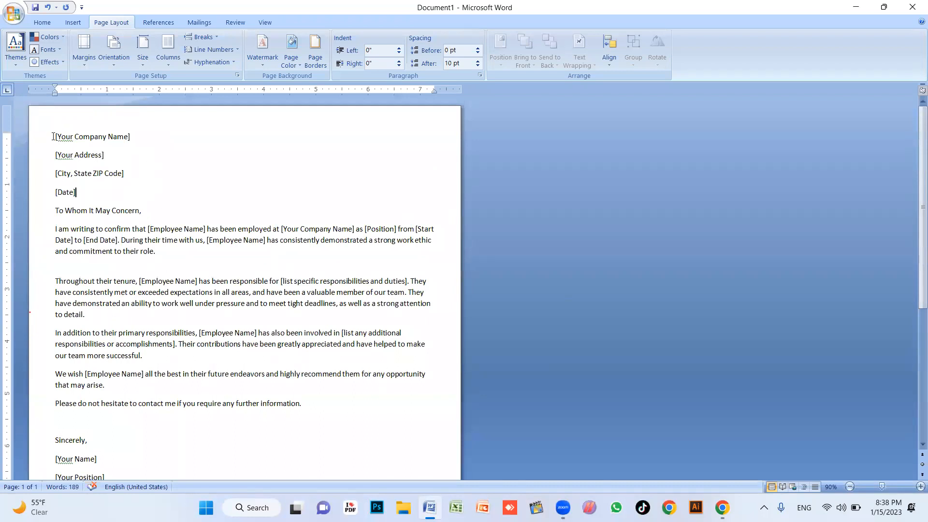
{"action": "left_click", "coordinate": [54, 136]}
{"action": "key", "text": "Return"}
{"action": "left_click", "coordinate": [121, 211]}
{"action": "key", "text": "Return"}
{"action": "key", "text": "Return"}
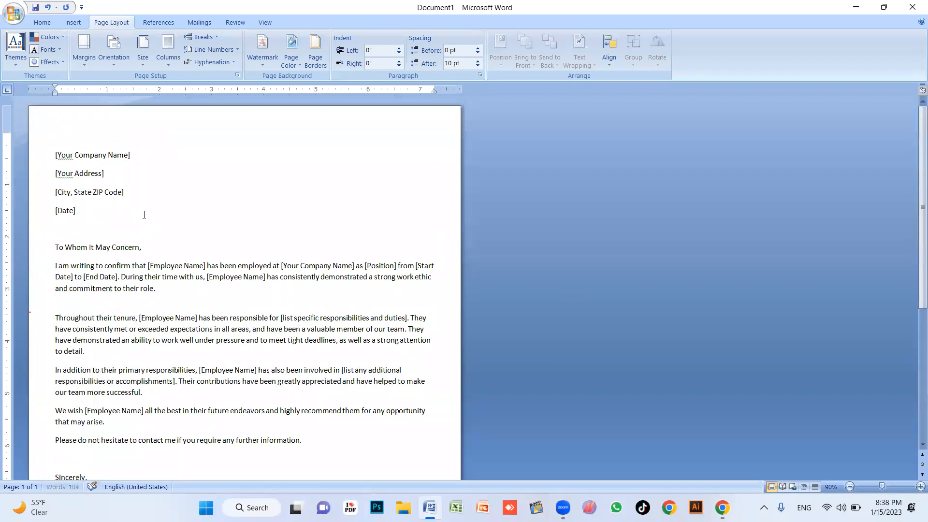
{"action": "left_click", "coordinate": [55, 148]}
{"action": "key", "text": "Return"}
{"action": "key", "text": "Return"}
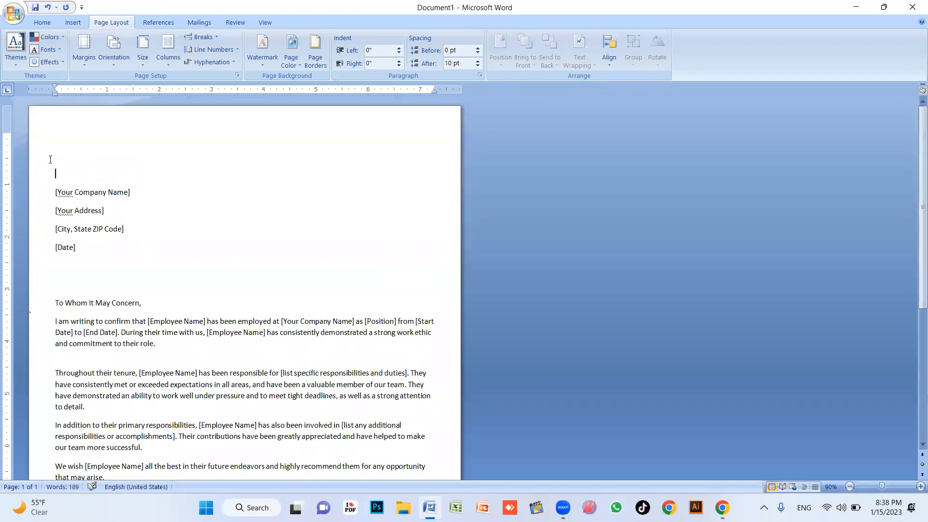
Centre the 'To Whom It May Concern,' greeting line
{"action": "scroll", "coordinate": [134, 292], "scroll_direction": "down", "scroll_amount": 2}
{"action": "key", "text": "Down"}
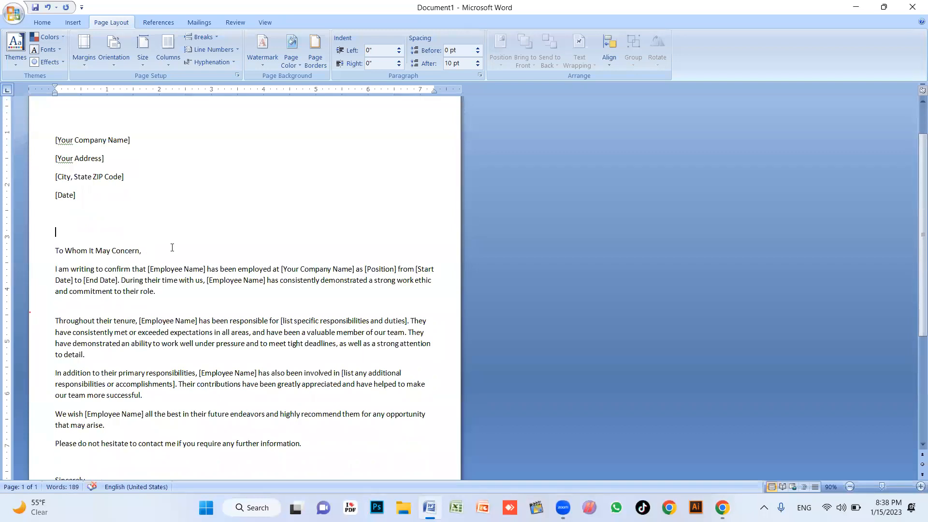
{"action": "left_click", "coordinate": [168, 255]}
{"action": "key", "text": "ctrl+e"}
Make the 'To Whom It May Concern' heading uppercase, bold and about 18 pt
{"action": "left_click_drag", "start_coordinate": [313, 250], "coordinate": [197, 254]}
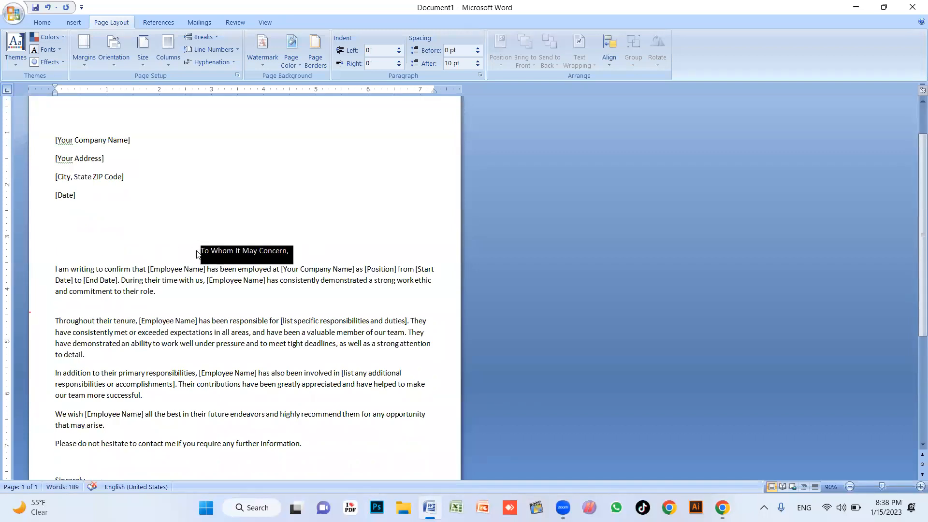
{"action": "key", "text": "shift+F3"}
{"action": "key", "text": "ctrl+b"}
{"action": "key", "text": "ctrl+shift+period"}
{"action": "key", "text": "ctrl+shift+period"}
{"action": "key", "text": "ctrl+shift+period"}
{"action": "key", "text": "ctrl+shift+period"}
{"action": "left_click", "coordinate": [327, 316]}
Remove the comma after the heading and add a blank line above the closing
{"action": "scroll", "coordinate": [327, 300], "scroll_direction": "down", "scroll_amount": 2}
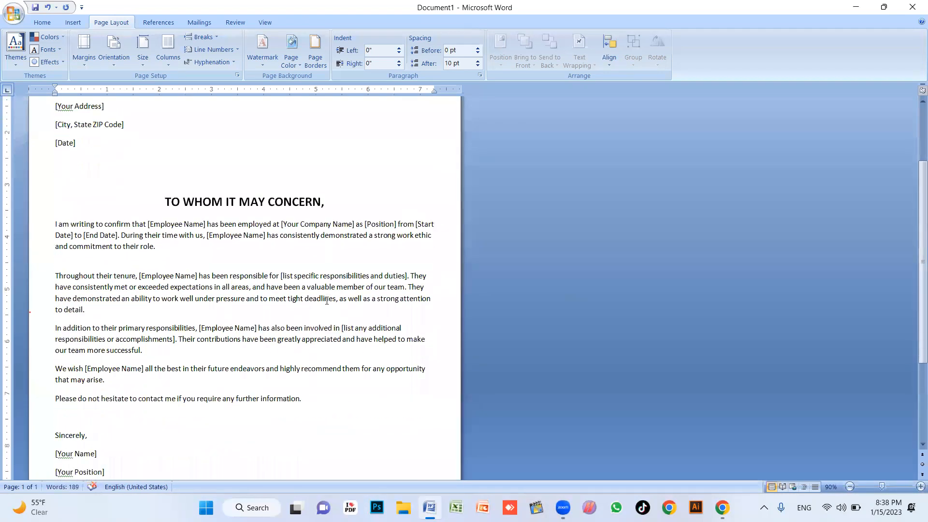
{"action": "key", "text": "BackSpace"}
{"action": "scroll", "coordinate": [336, 208], "scroll_direction": "down", "scroll_amount": 3}
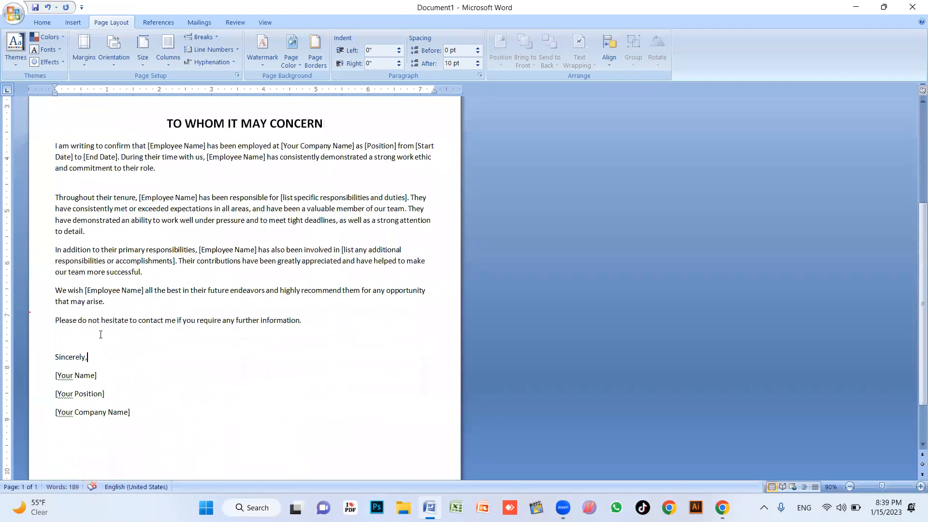
{"action": "key", "text": "Return"}
Replace the signature placeholders with the signer's name, 'Skills up Academy' and 'CEO'
{"action": "left_click_drag", "start_coordinate": [159, 442], "coordinate": [47, 397]}
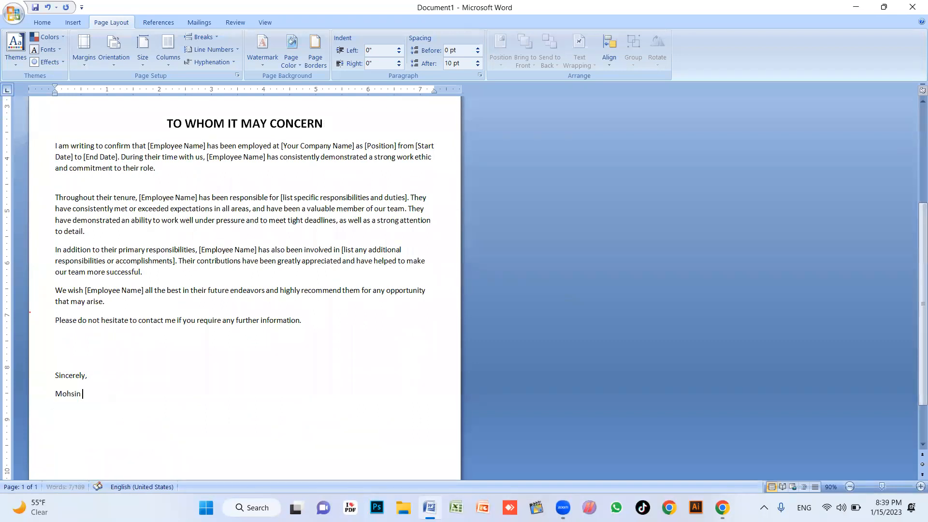
{"action": "key", "text": "Return"}
{"action": "type", "text": "Skills up Acad"}
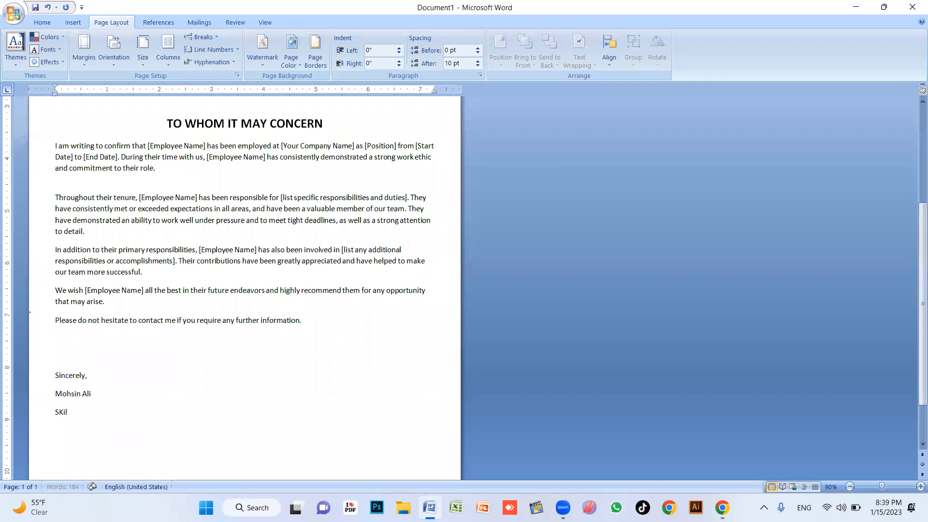
{"action": "type", "text": "emy"}
{"action": "key", "text": "Return"}
{"action": "type", "text": "CEO"}
Review the letter's [Employee Name] placeholders, then close Word without saving Document1
{"action": "scroll", "coordinate": [146, 247], "scroll_direction": "up", "scroll_amount": 7}
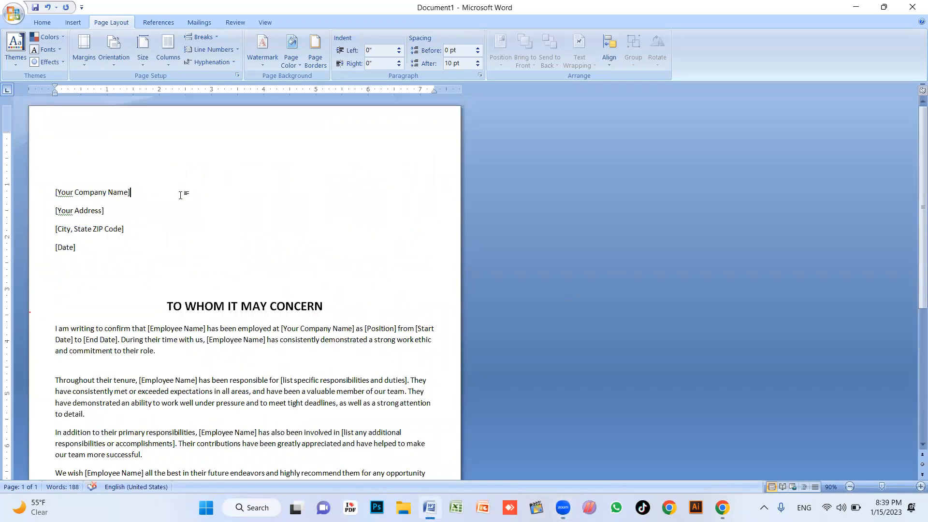
{"action": "triple_click", "coordinate": [156, 191]}
{"action": "left_click", "coordinate": [163, 266]}
{"action": "scroll", "coordinate": [129, 263], "scroll_direction": "down", "scroll_amount": 4}
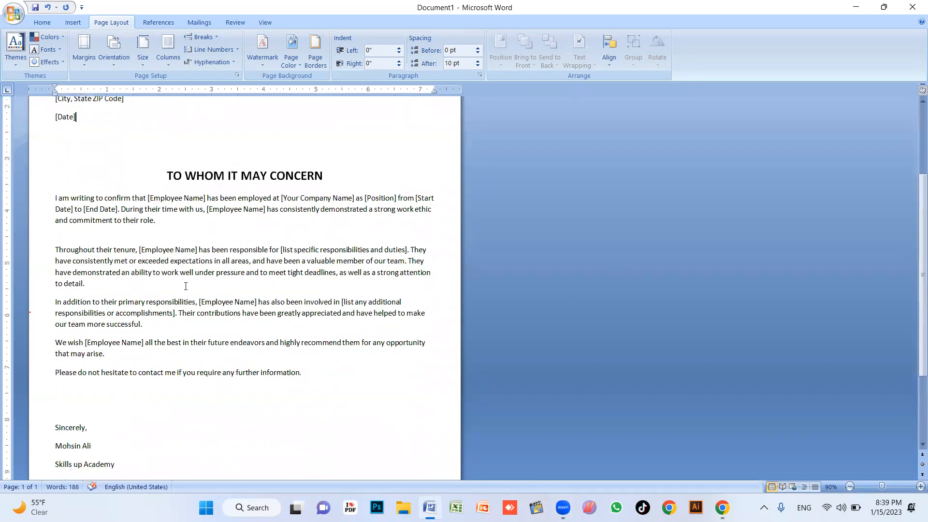
{"action": "scroll", "coordinate": [252, 316], "scroll_direction": "up", "scroll_amount": 3}
{"action": "scroll", "coordinate": [252, 316], "scroll_direction": "down", "scroll_amount": 2}
{"action": "left_click", "coordinate": [470, 335]}
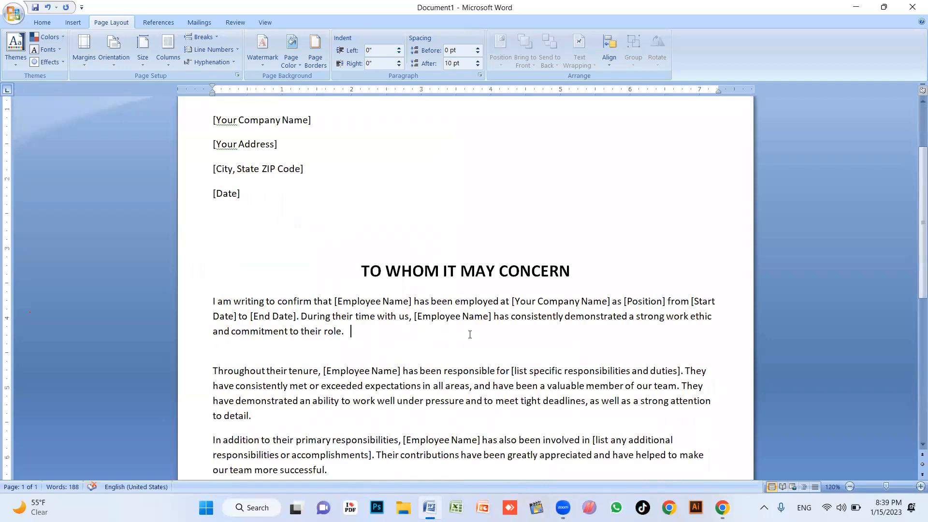
{"action": "scroll", "coordinate": [453, 284], "scroll_direction": "down", "scroll_amount": 2}
{"action": "left_click_drag", "start_coordinate": [414, 212], "coordinate": [495, 212]}
{"action": "left_click", "coordinate": [449, 296]}
{"action": "left_click_drag", "start_coordinate": [404, 335], "coordinate": [481, 335]}
{"action": "left_click", "coordinate": [456, 390]}
{"action": "scroll", "coordinate": [480, 234], "scroll_direction": "down", "scroll_amount": 3}
{"action": "scroll", "coordinate": [518, 254], "scroll_direction": "up", "scroll_amount": 2}
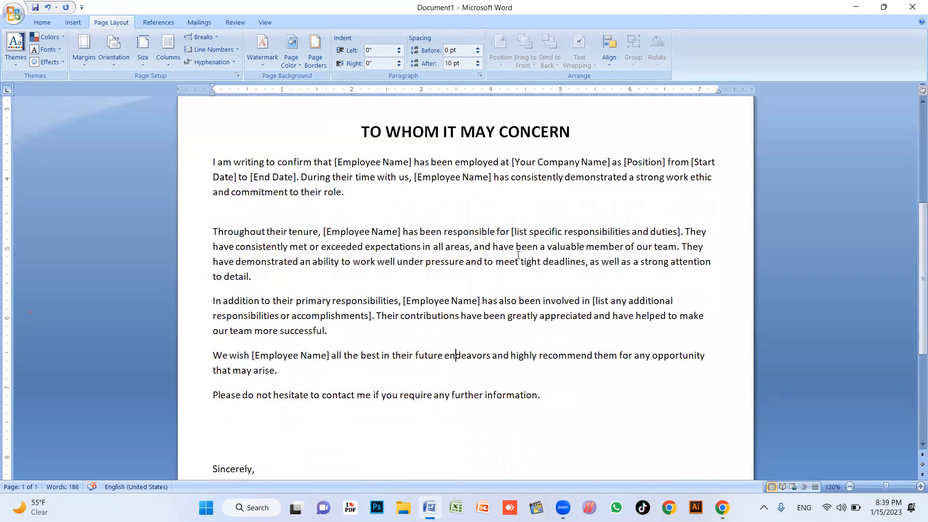
{"action": "scroll", "coordinate": [518, 254], "scroll_direction": "down", "scroll_amount": 1}
{"action": "left_click", "coordinate": [912, 8]}
{"action": "left_click", "coordinate": [465, 282]}
Regenerate the experience letter reply and stop it after three paragraphs
{"action": "left_click", "coordinate": [477, 238]}
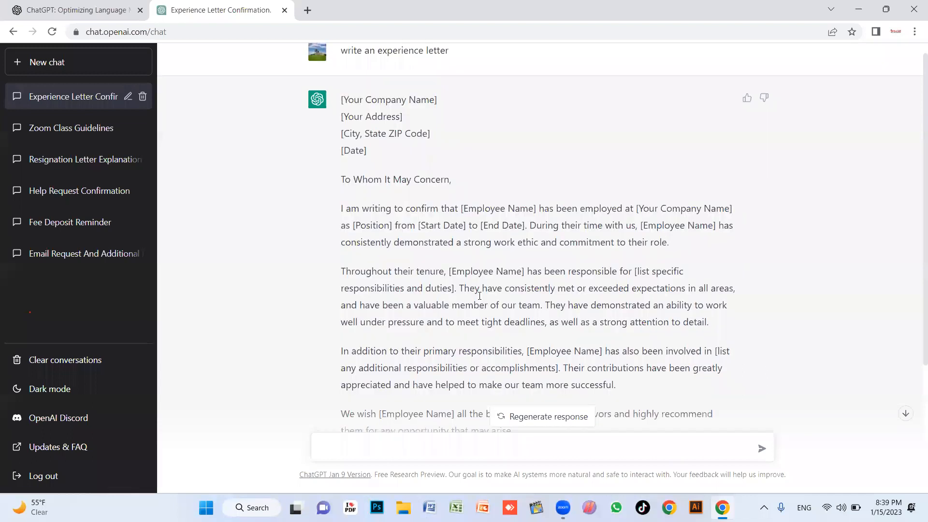
{"action": "scroll", "coordinate": [408, 346], "scroll_direction": "down", "scroll_amount": 4}
{"action": "scroll", "coordinate": [425, 238], "scroll_direction": "up", "scroll_amount": 4}
{"action": "scroll", "coordinate": [426, 239], "scroll_direction": "down", "scroll_amount": 4}
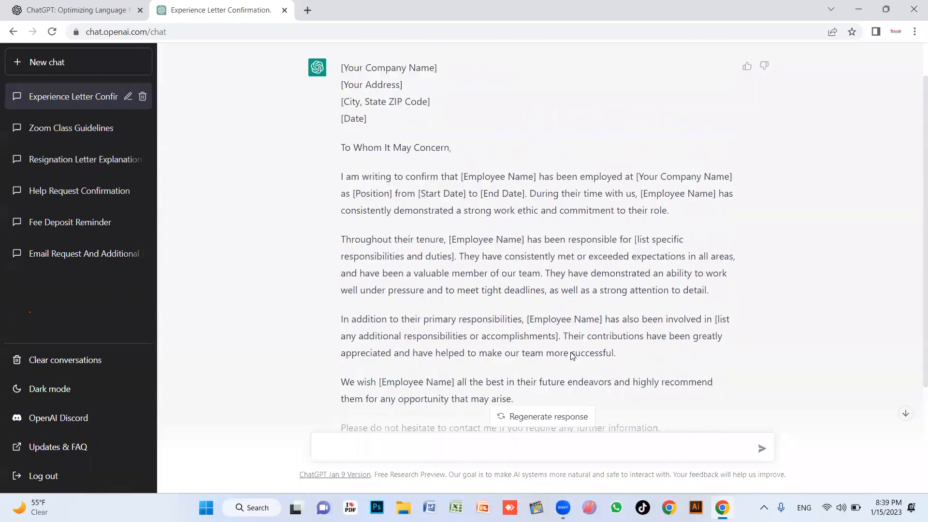
{"action": "left_click", "coordinate": [543, 416]}
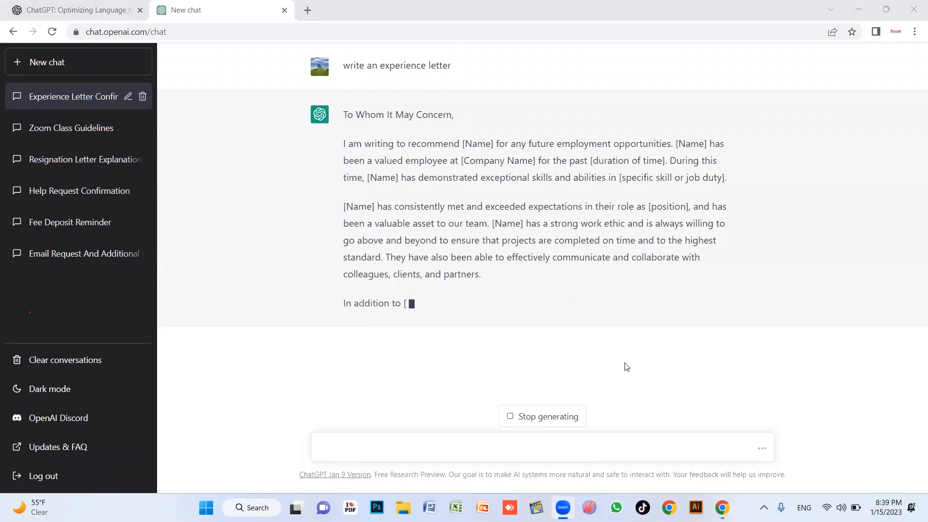
{"action": "left_click", "coordinate": [539, 424]}
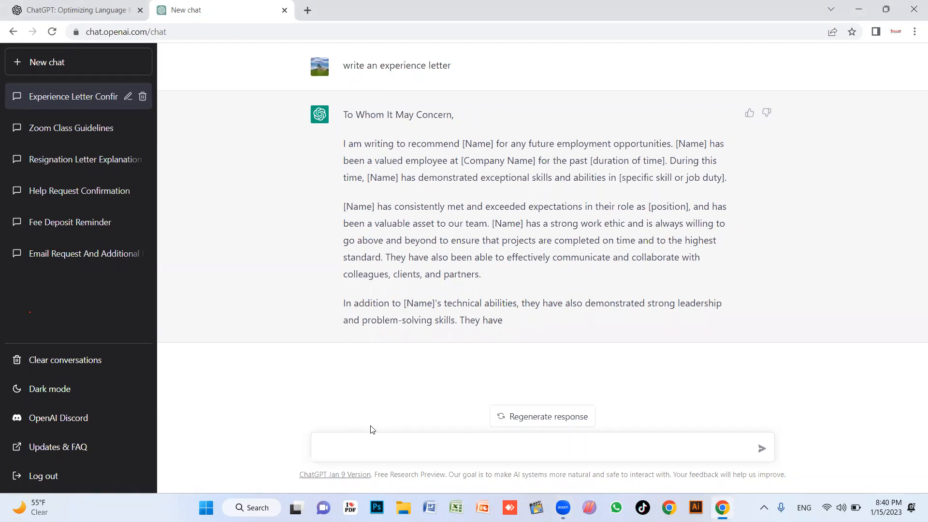
Send the 'Recovery letter' prompt and regenerate its reply
{"action": "type", "text": "e"}
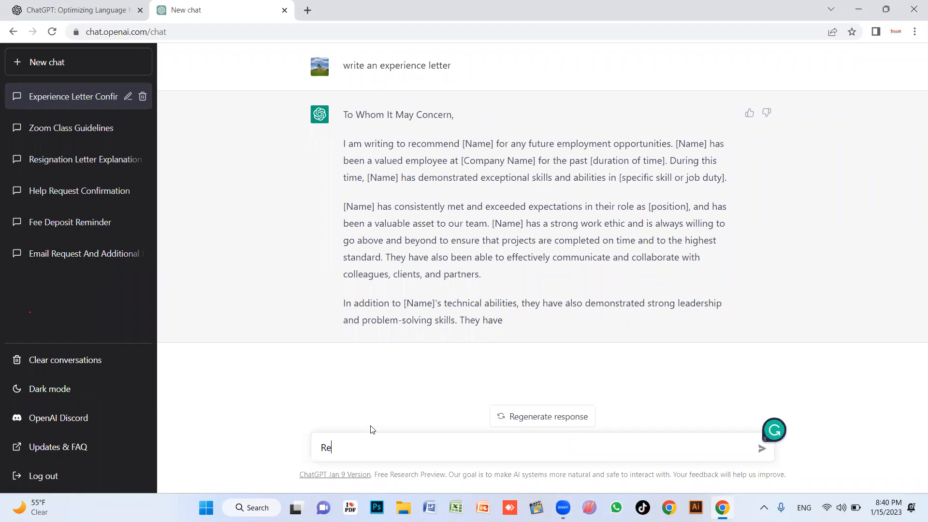
{"action": "type", "text": "covery letter"}
{"action": "key", "text": "Return"}
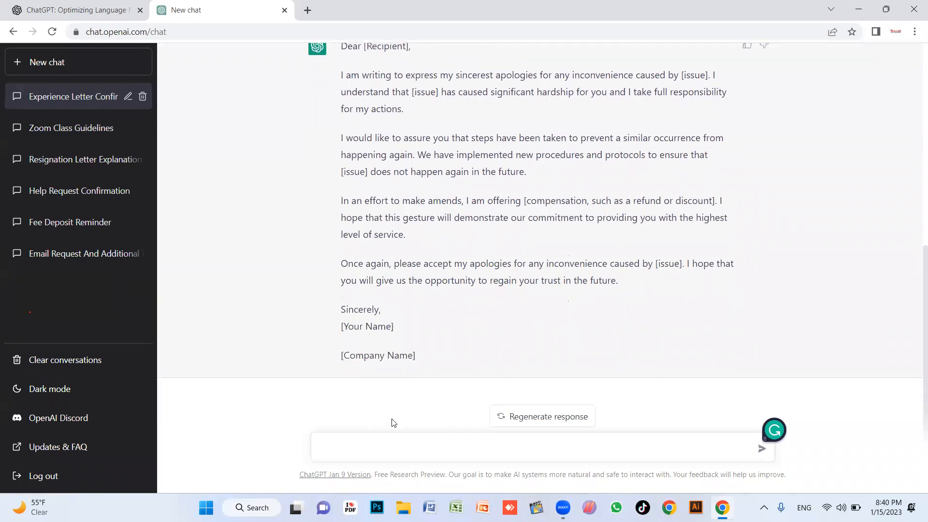
{"action": "left_click", "coordinate": [535, 421]}
Draft 'fee reminder message', view reply version 1/2, and regenerate again for a fresh chat
{"action": "type", "text": "fee reminge"}
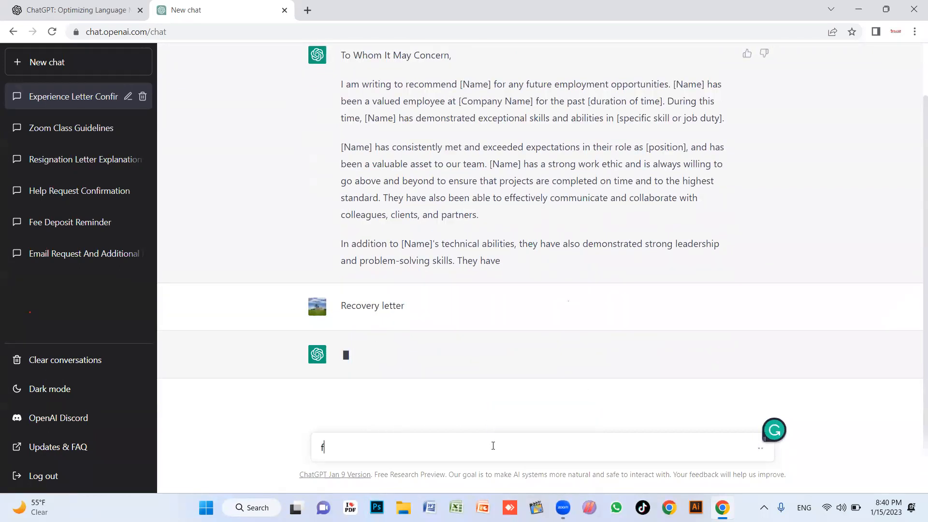
{"action": "key", "text": "BackSpace"}
{"action": "key", "text": "BackSpace"}
{"action": "type", "text": "der message"}
{"action": "mouse_move", "coordinate": [391, 371]}
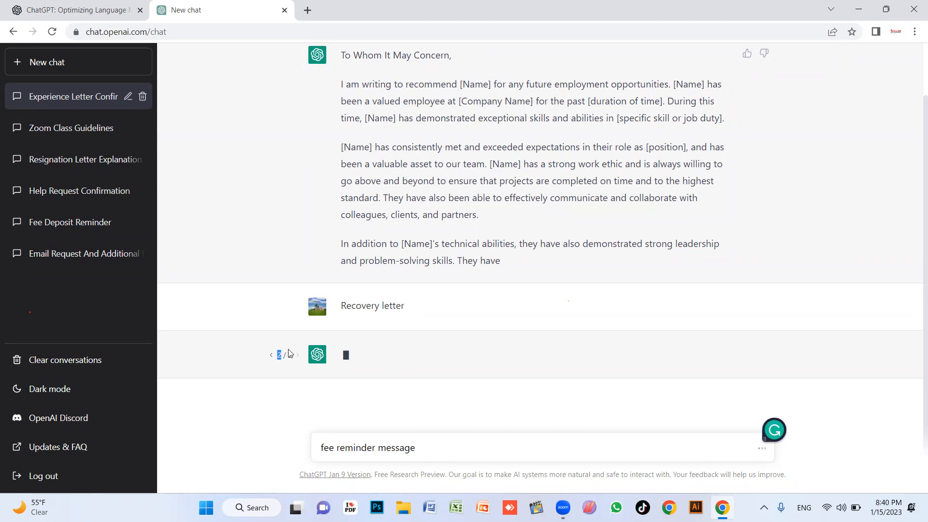
{"action": "left_click", "coordinate": [272, 356]}
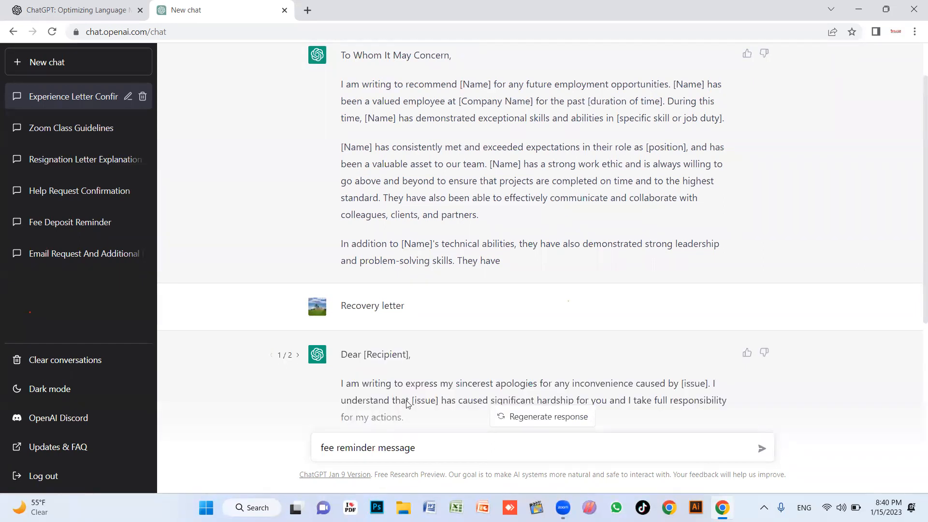
{"action": "scroll", "coordinate": [407, 404], "scroll_direction": "down", "scroll_amount": 5}
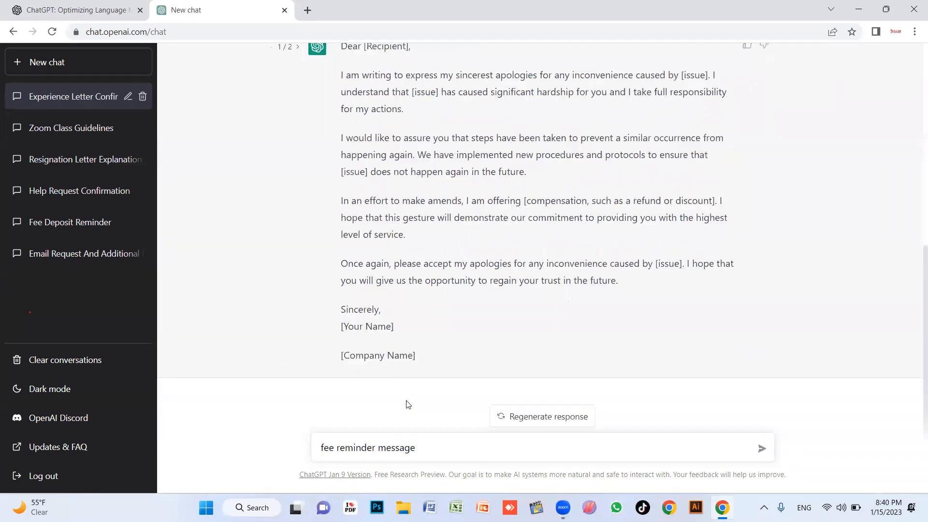
{"action": "left_click", "coordinate": [552, 417]}
{"action": "left_click", "coordinate": [545, 417]}
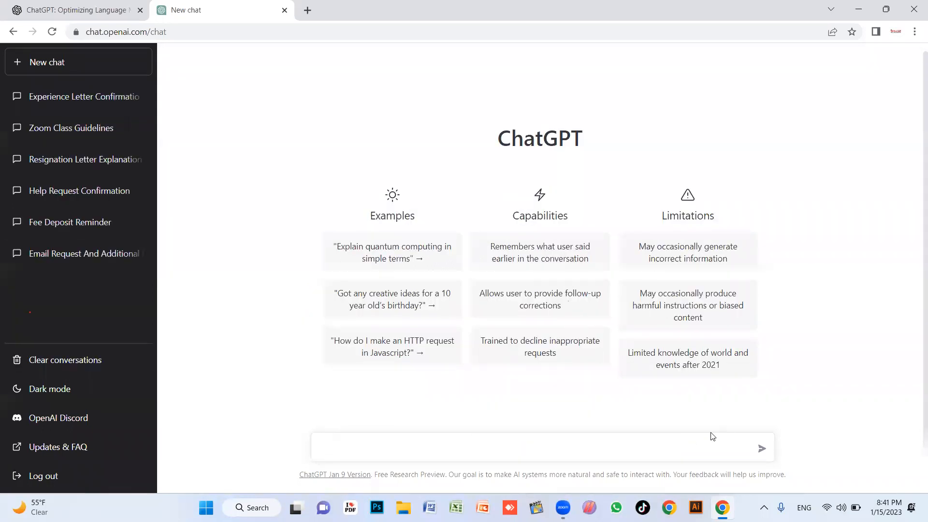
Send 'fee reminder message' and stop the reply at 'additional penalties or'
{"action": "type", "text": "r"}
{"action": "type", "text": "e rem"}
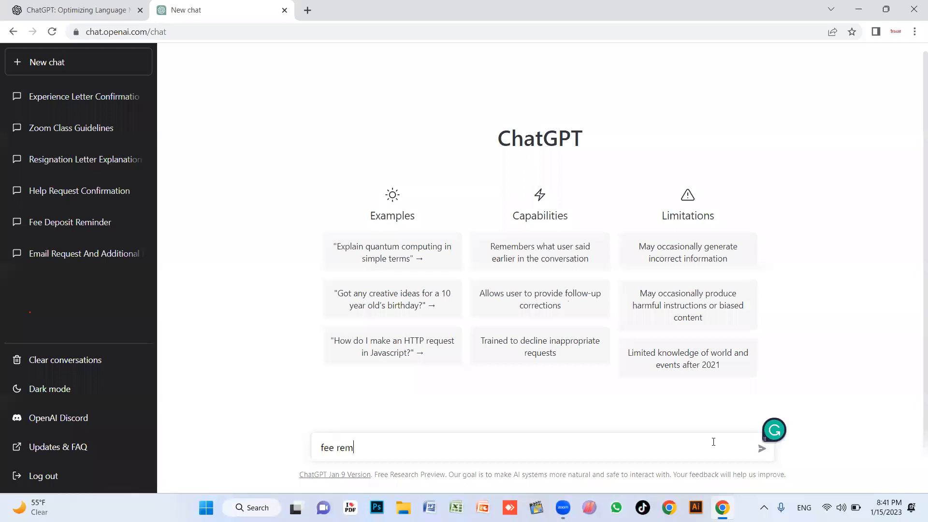
{"action": "type", "text": "inder message4"}
{"action": "key", "text": "BackSpace"}
{"action": "key", "text": "Return"}
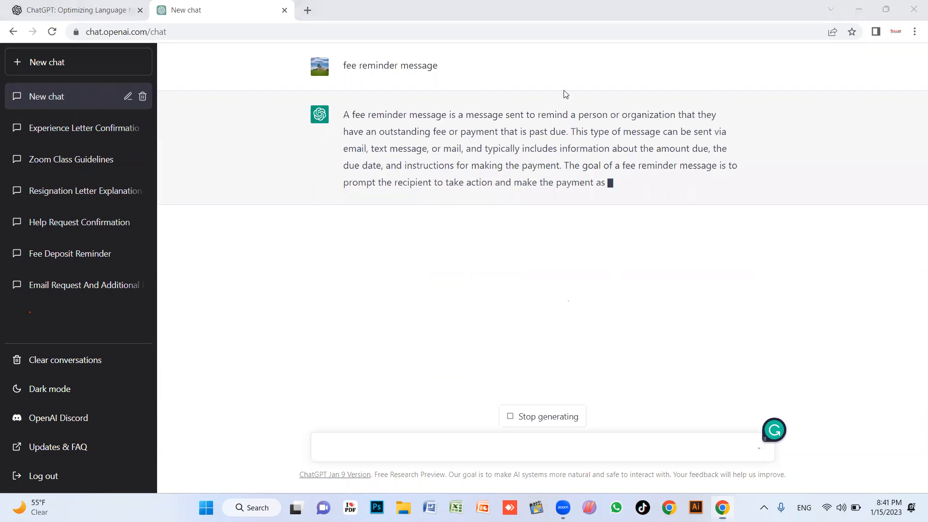
{"action": "left_click", "coordinate": [557, 421]}
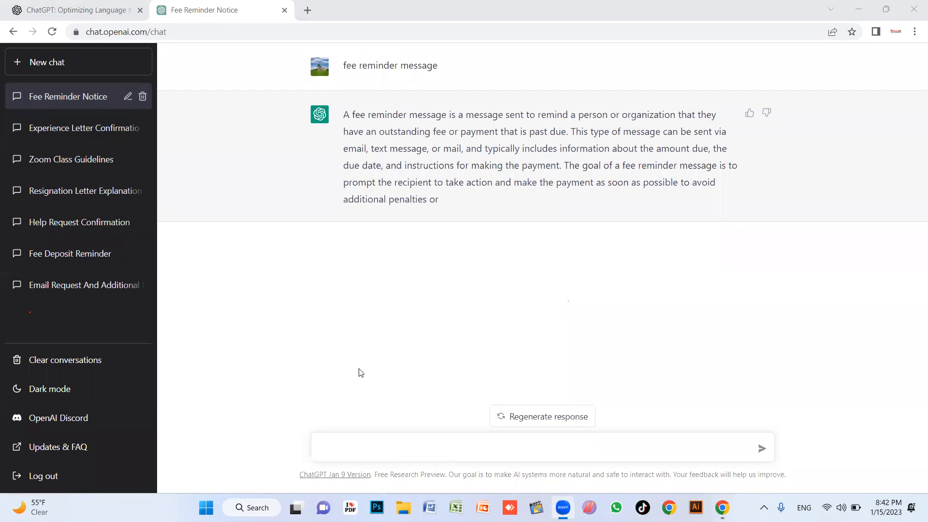
Ask 'methods of weight loose', stop after two methods, and start typing 'small pro'
{"action": "left_click", "coordinate": [371, 446]}
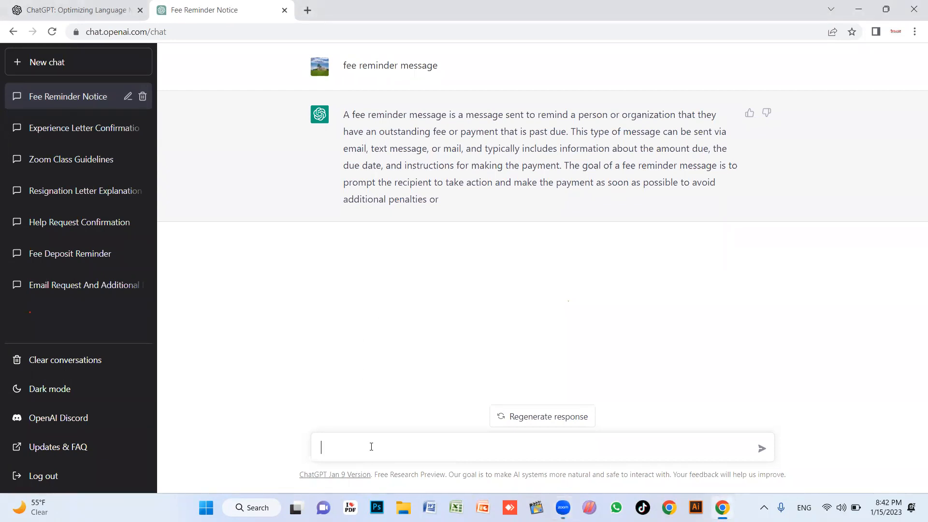
{"action": "type", "text": "methods of weight loos"}
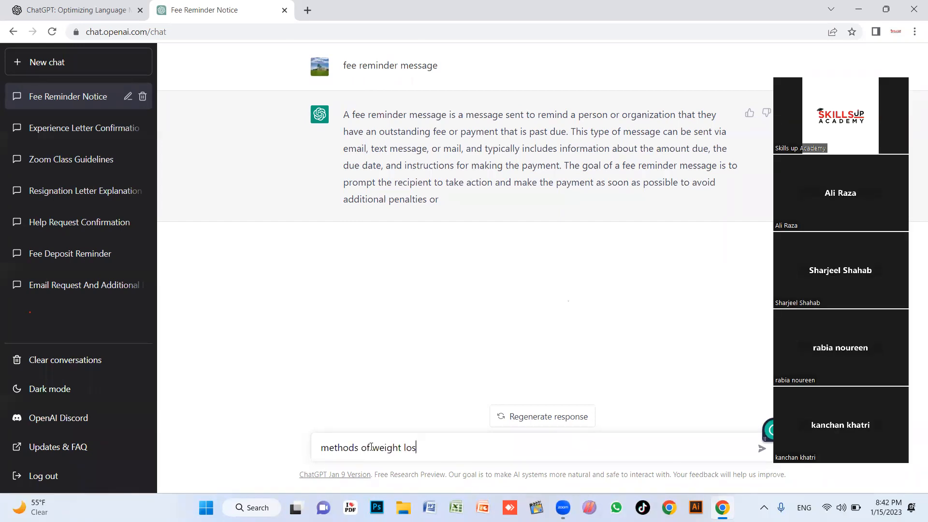
{"action": "type", "text": "e"}
{"action": "key", "text": "Return"}
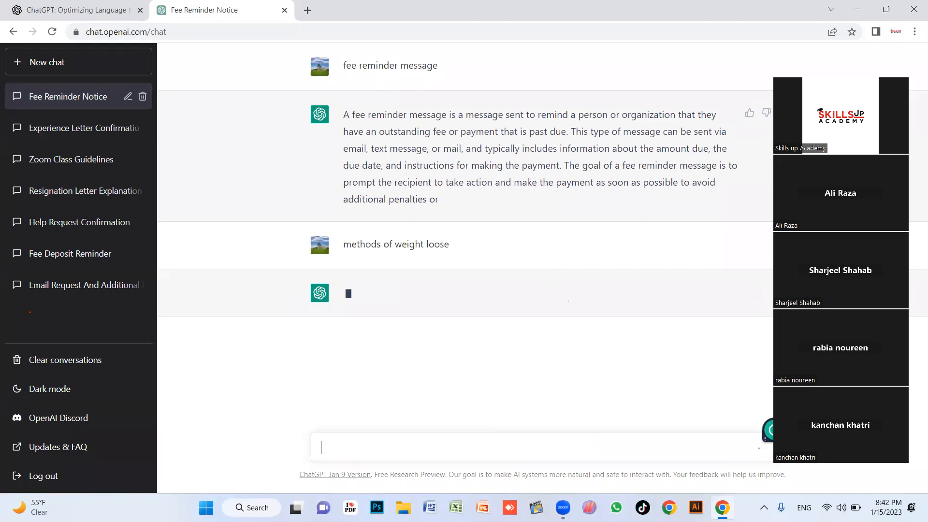
{"action": "left_click", "coordinate": [786, 80]}
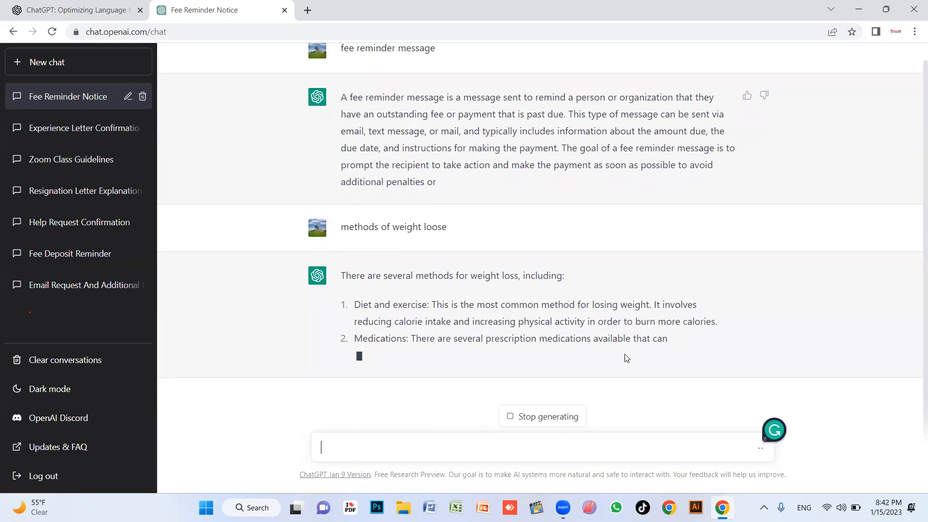
{"action": "left_click", "coordinate": [559, 418]}
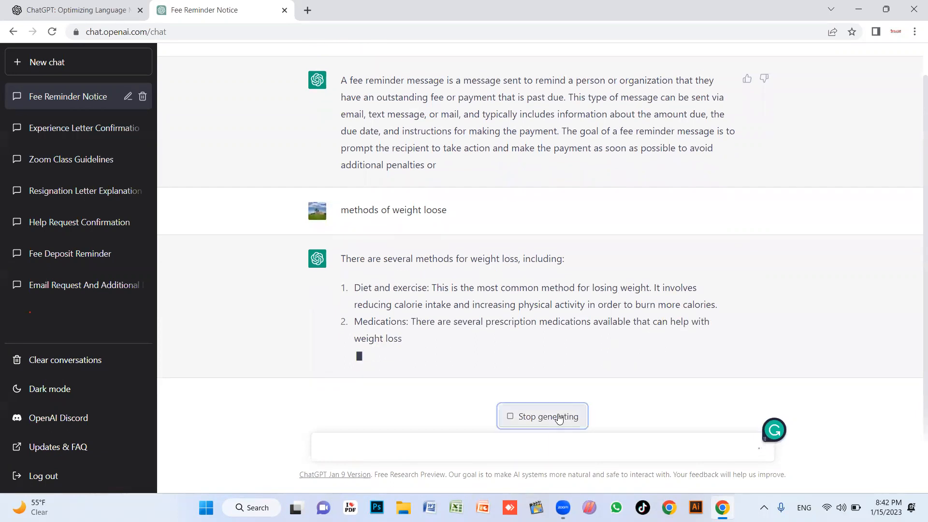
{"action": "left_click", "coordinate": [400, 445]}
{"action": "type", "text": "s"}
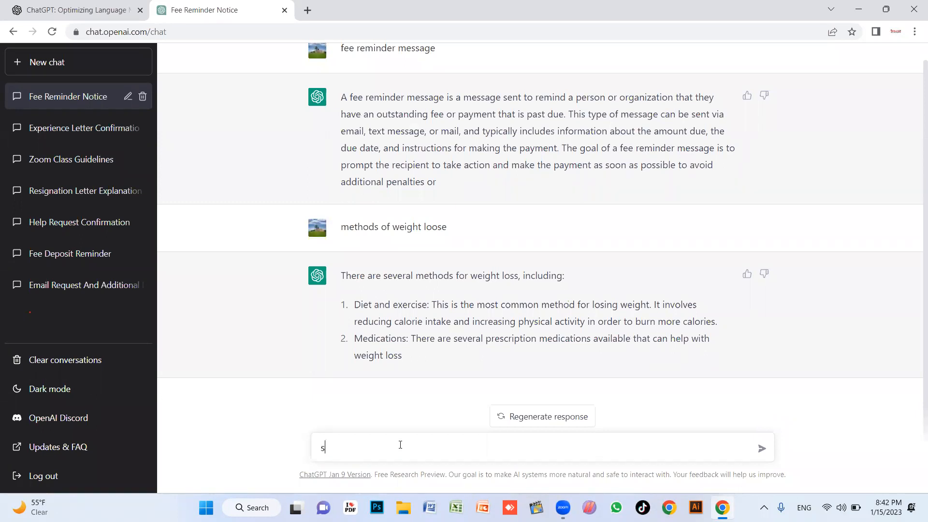